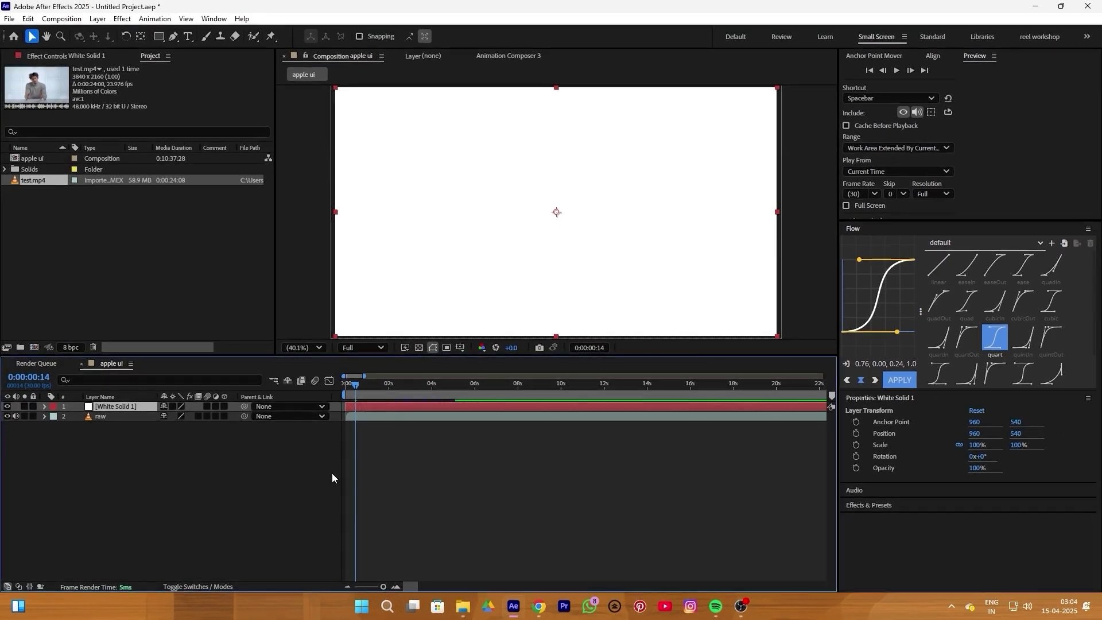
- Draw a rectangle of about 1332 × 1120 px running past the composition's lower edge and set its roundness to 129
{"action": "left_click", "coordinate": [318, 486]}
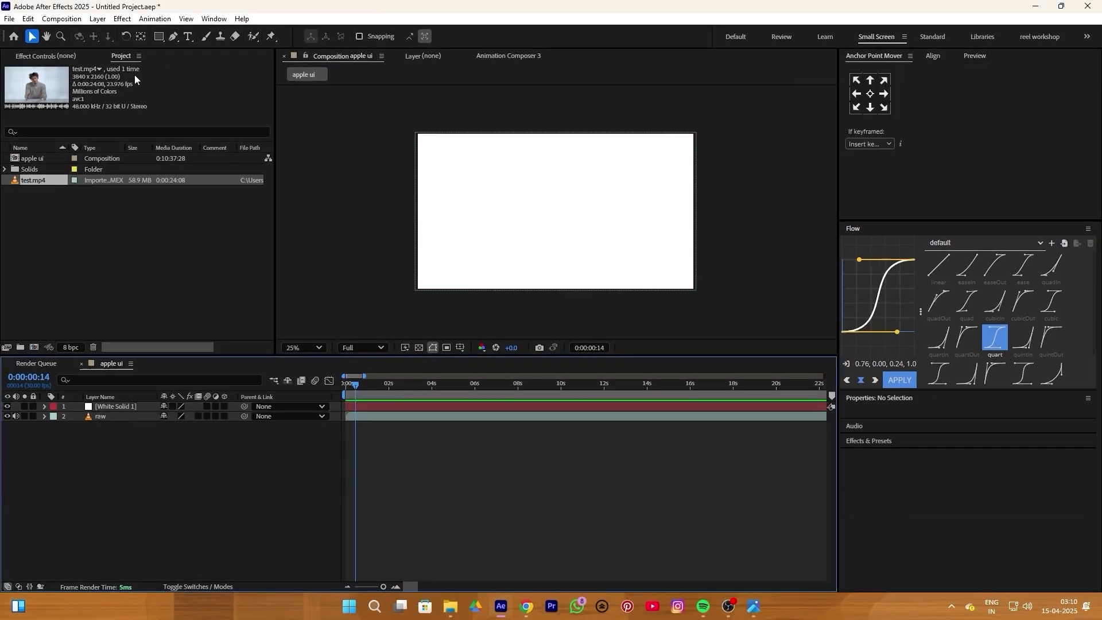
{"action": "left_click", "coordinate": [159, 37]}
{"action": "left_click_drag", "start_coordinate": [452, 179], "coordinate": [643, 339]}
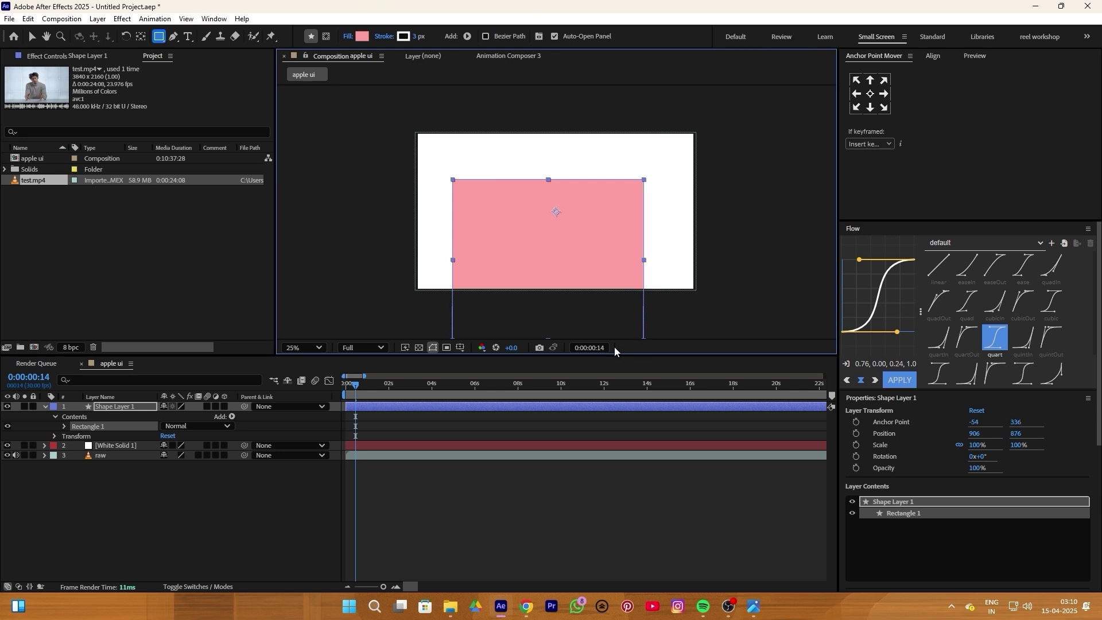
{"action": "left_click", "coordinate": [64, 427]}
{"action": "left_click", "coordinate": [75, 437]}
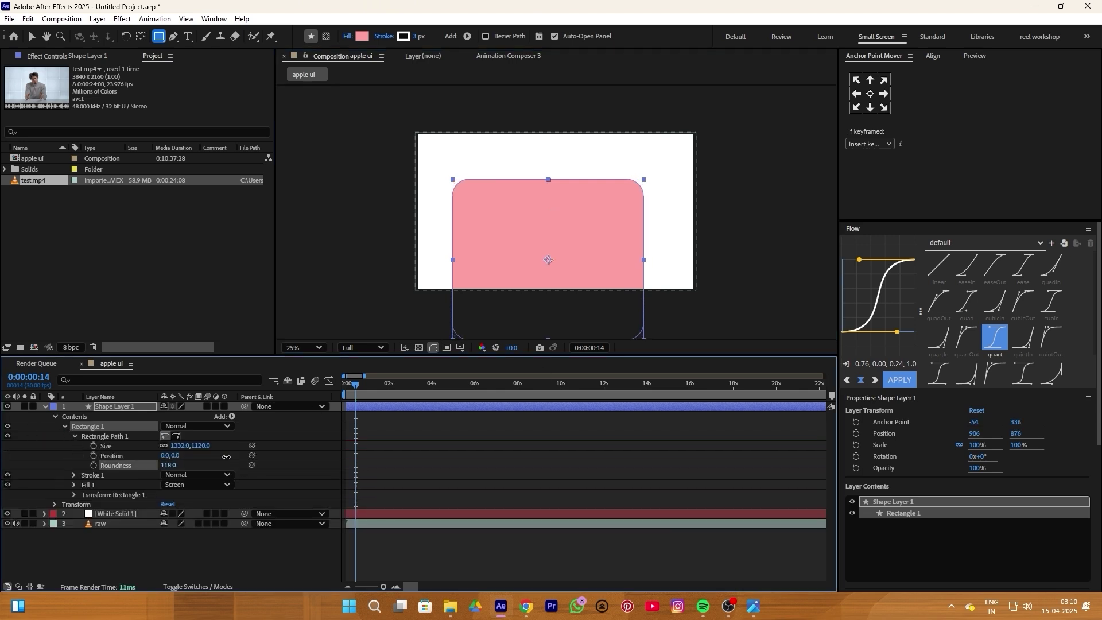
{"action": "left_click", "coordinate": [183, 577]}
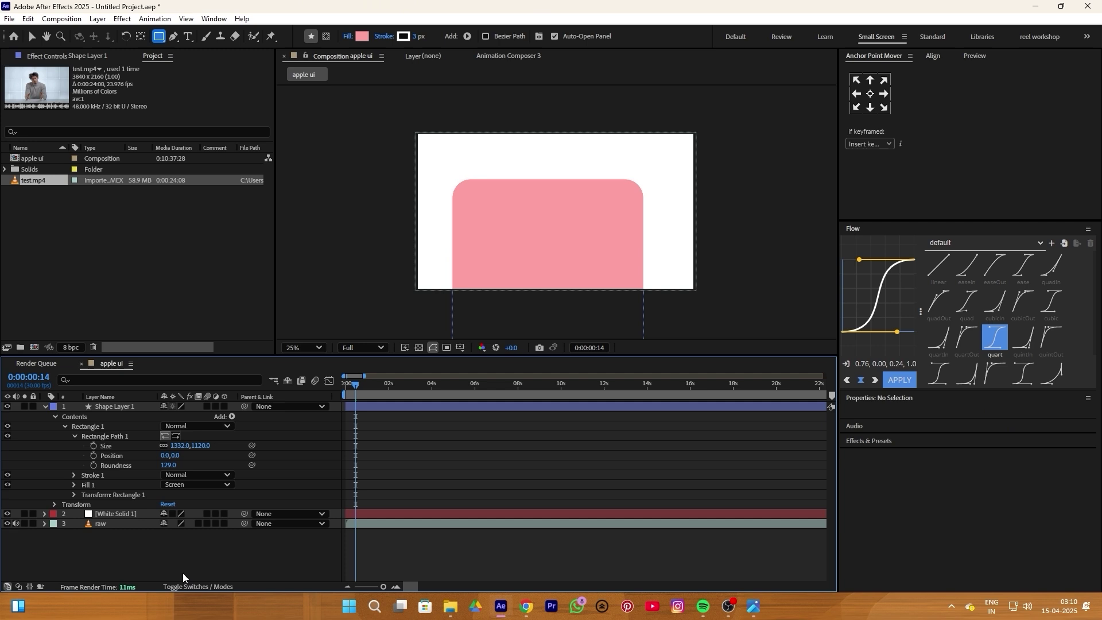
- Move the rounded rectangle to position 953, 808 and change its fill to near-black
{"action": "left_click", "coordinate": [118, 407]}
{"action": "left_click", "coordinate": [1015, 433]}
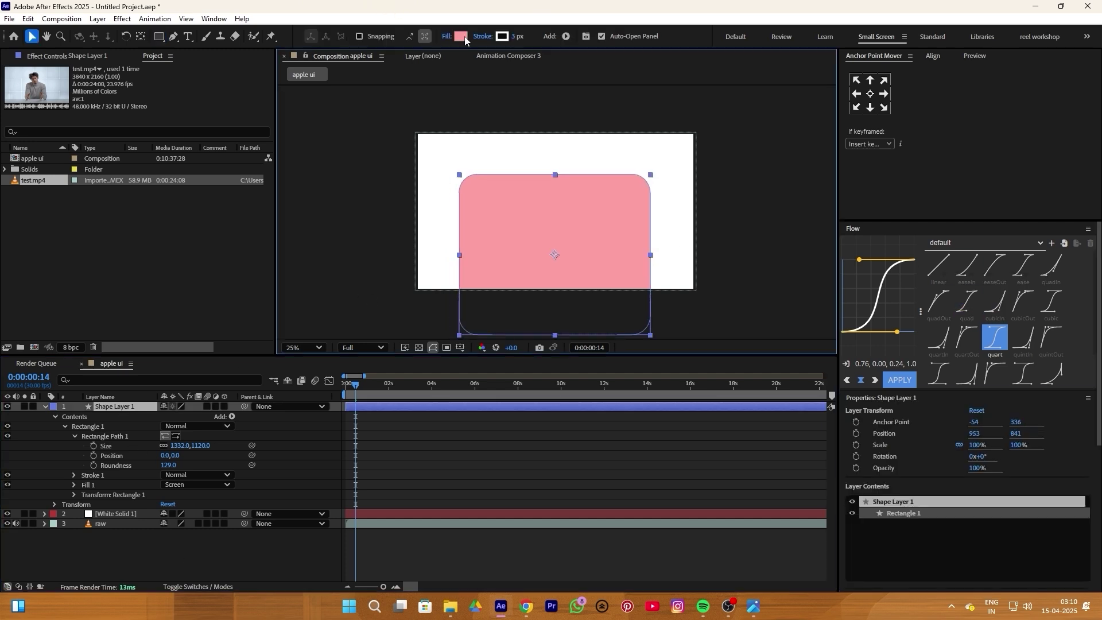
{"action": "left_click", "coordinate": [462, 37]}
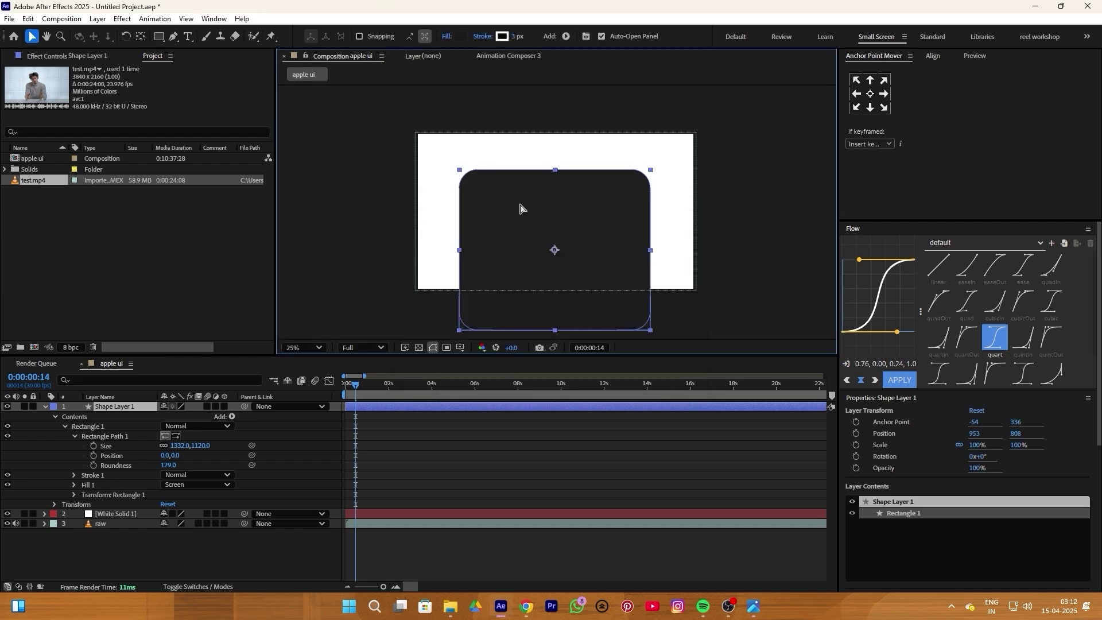
- Duplicate the near-black shape layer and rename the original layer "wallet"
{"action": "key", "text": "ctrl+d"}
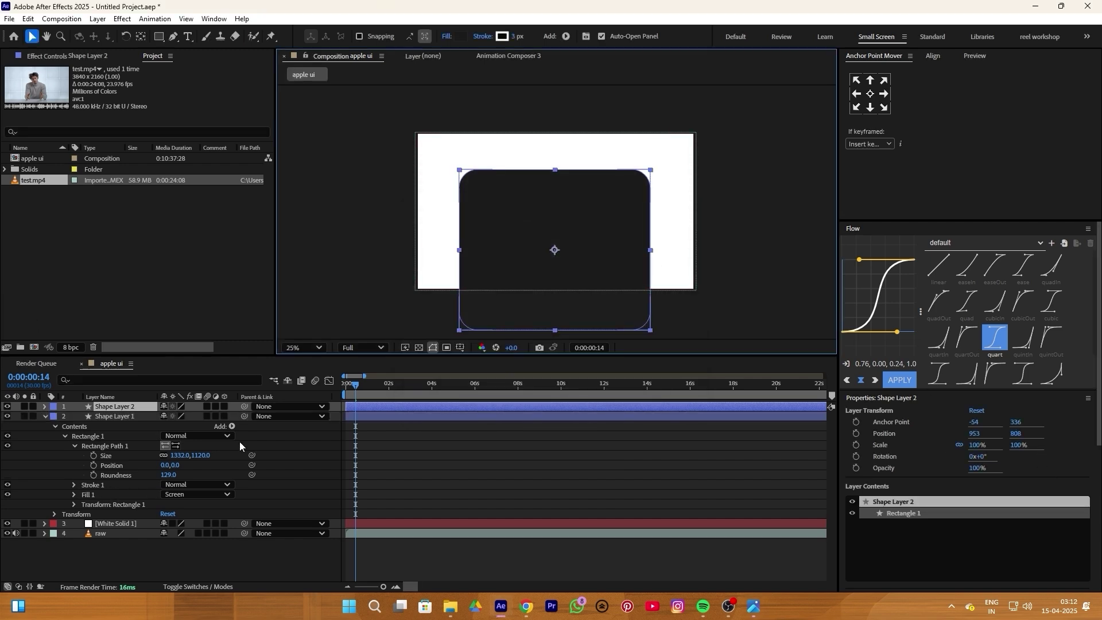
{"action": "right_click", "coordinate": [117, 416]}
{"action": "left_click", "coordinate": [143, 379]}
{"action": "type", "text": "w"}
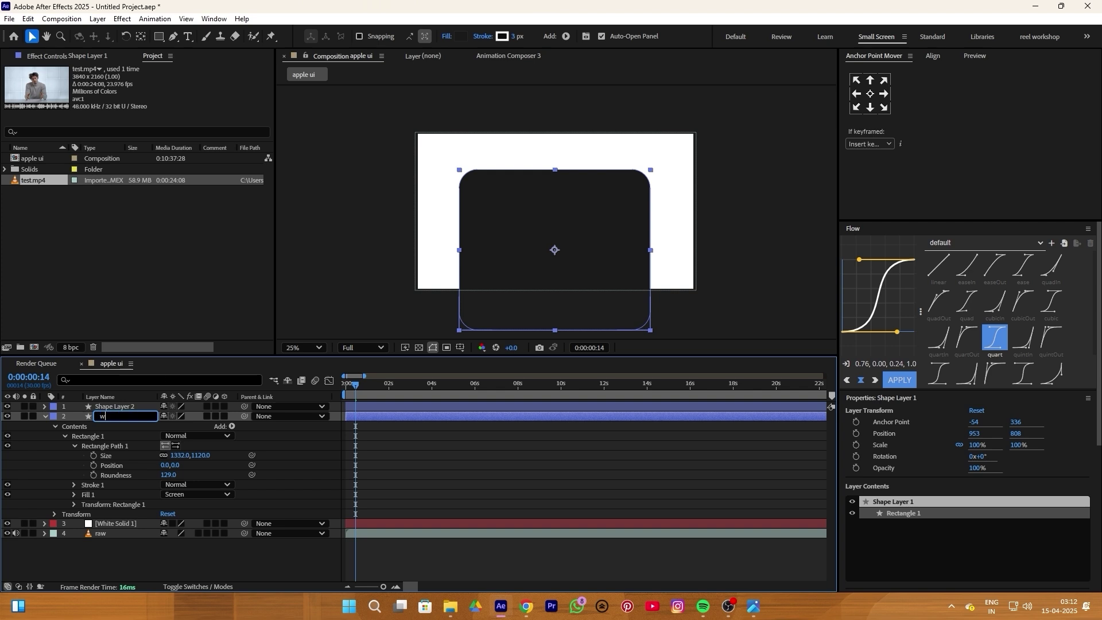
{"action": "type", "text": "allet"}
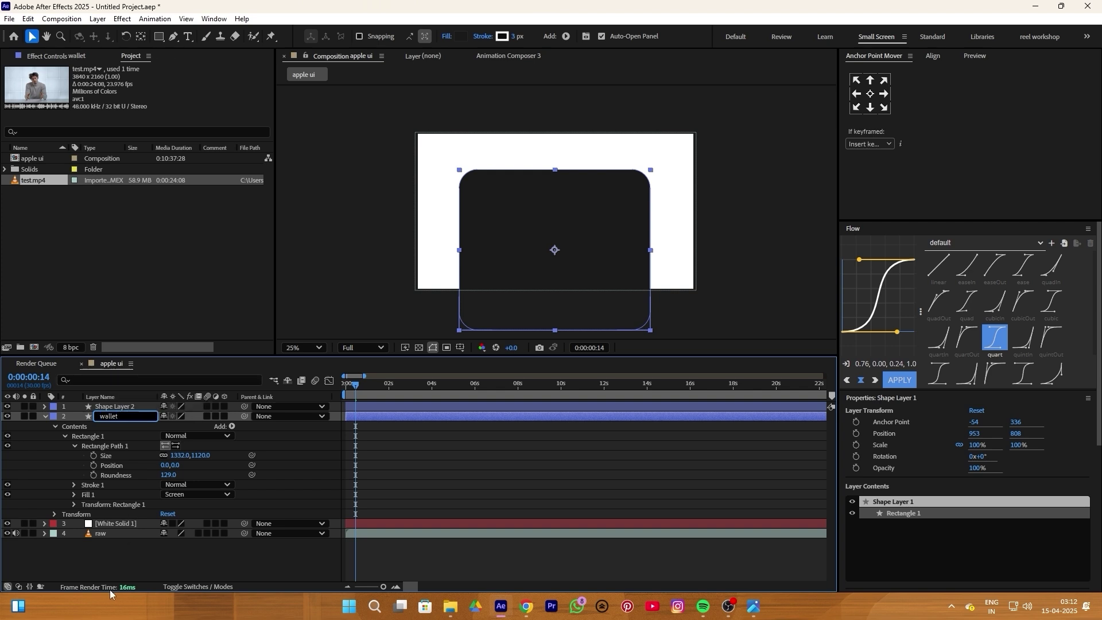
- Move the duplicate layer beneath the wallet layer and rename it "shape"
{"action": "left_click_drag", "start_coordinate": [113, 406], "coordinate": [92, 445]}
{"action": "left_click", "coordinate": [45, 406]}
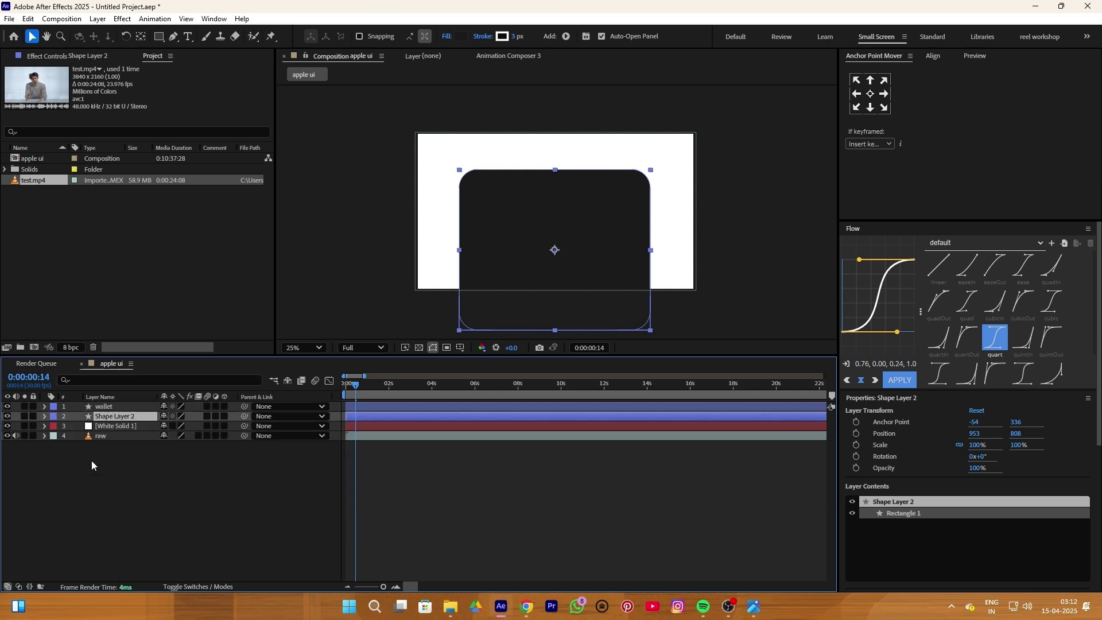
{"action": "right_click", "coordinate": [113, 420]}
{"action": "left_click", "coordinate": [149, 378]}
{"action": "type", "text": "shape on"}
{"action": "key", "text": "BackSpace"}
{"action": "key", "text": "BackSpace"}
{"action": "key", "text": "BackSpace"}
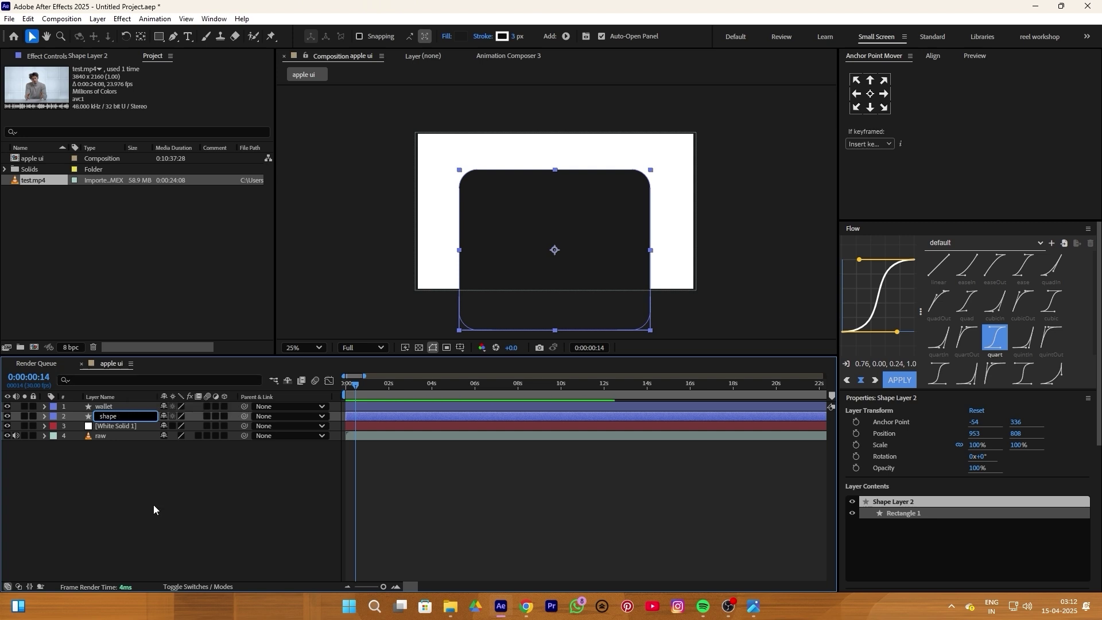
{"action": "key", "text": "Return"}
- Raise the shape layer to Y position 764 at 99% scale and give it a muted red fill
{"action": "left_click_drag", "start_coordinate": [1013, 434], "coordinate": [975, 446]}
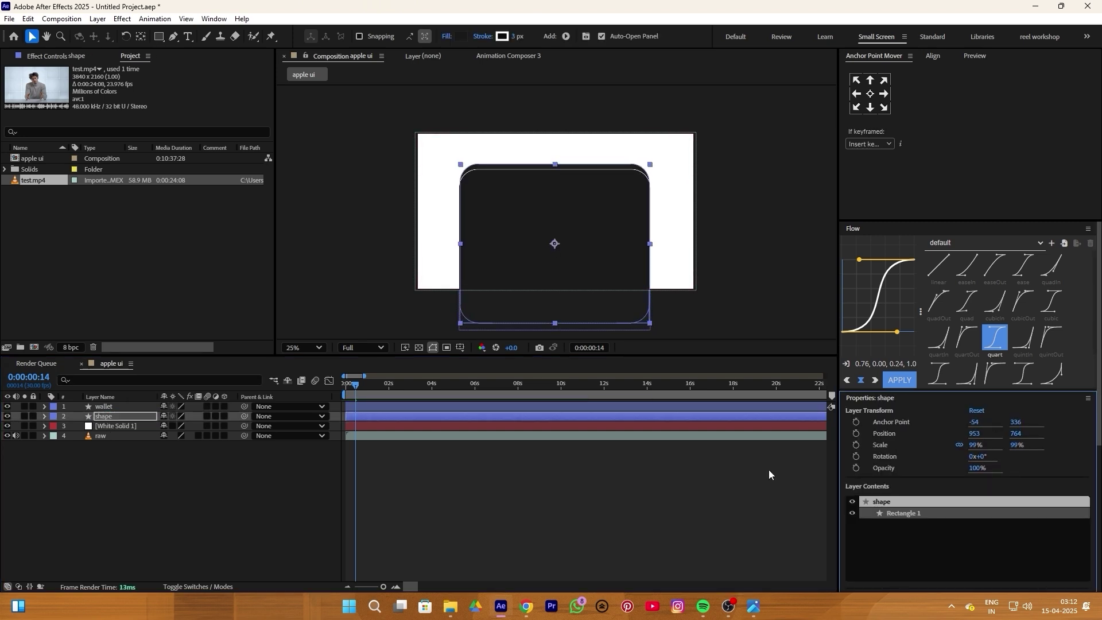
{"action": "left_click", "coordinate": [462, 36]}
{"action": "left_click", "coordinate": [498, 267]}
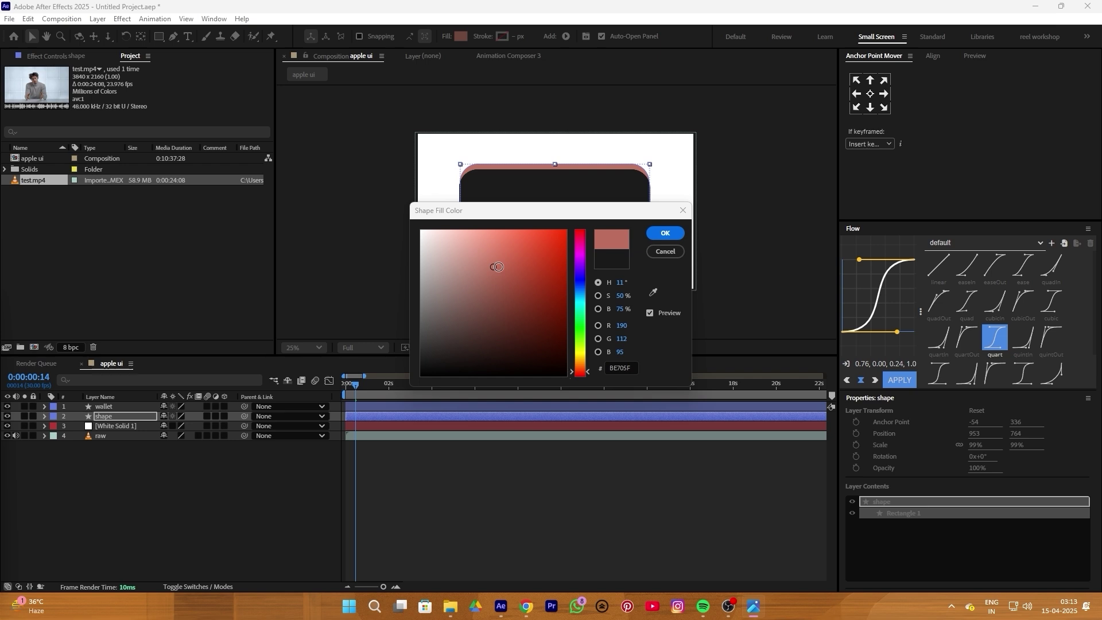
{"action": "left_click", "coordinate": [665, 232]}
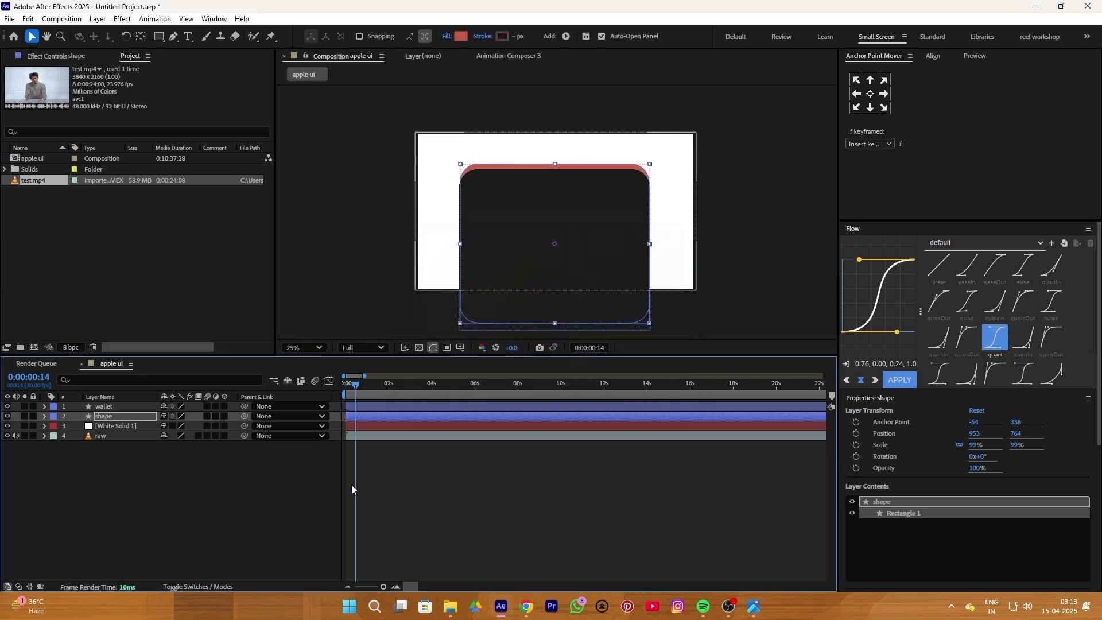
- Duplicate the red shape layer and raise the copy to Y position 729
{"action": "left_click", "coordinate": [104, 416]}
{"action": "key", "text": "ctrl+d"}
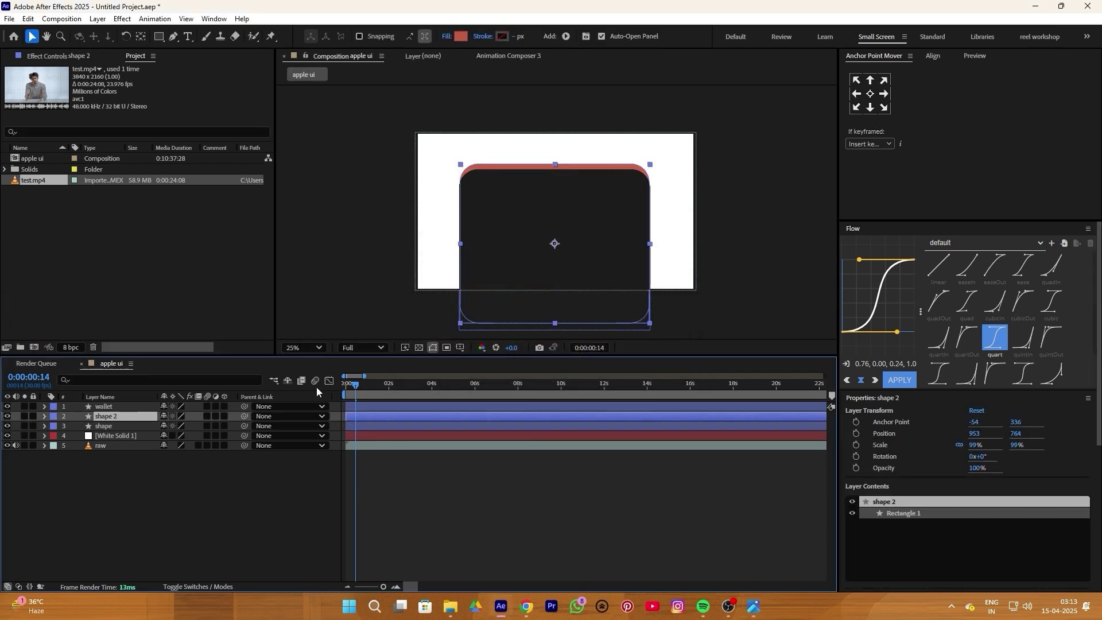
{"action": "left_click_drag", "start_coordinate": [1016, 434], "coordinate": [994, 436]}
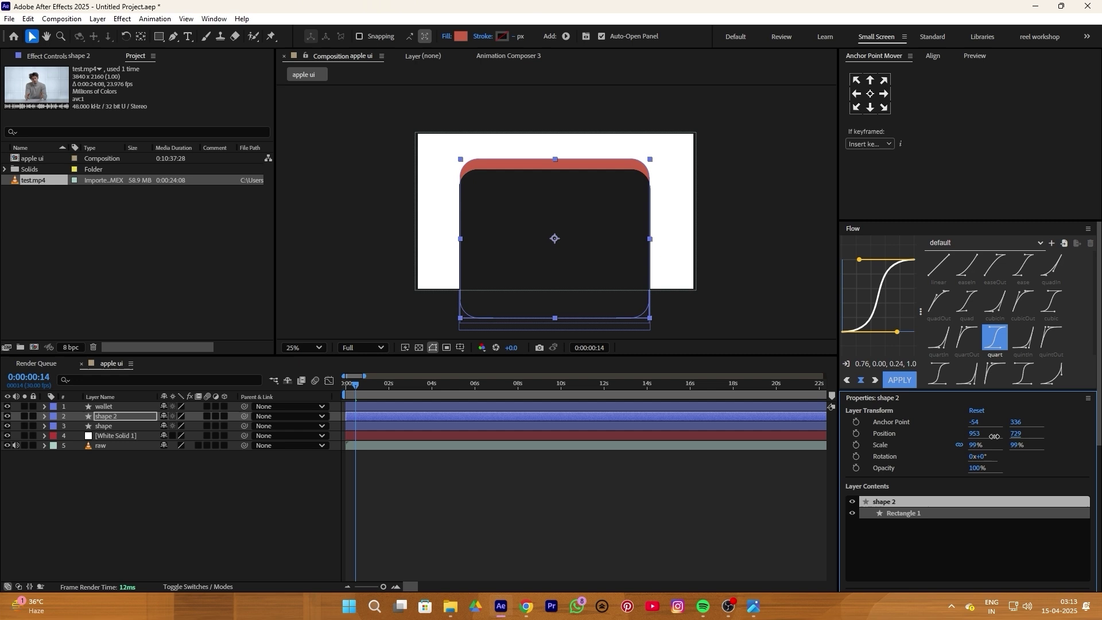
- Fill the shape 2 layer with green 48AD4E and place it behind the red shape at Y position 705
{"action": "left_click", "coordinate": [460, 36]}
{"action": "left_click", "coordinate": [652, 292]}
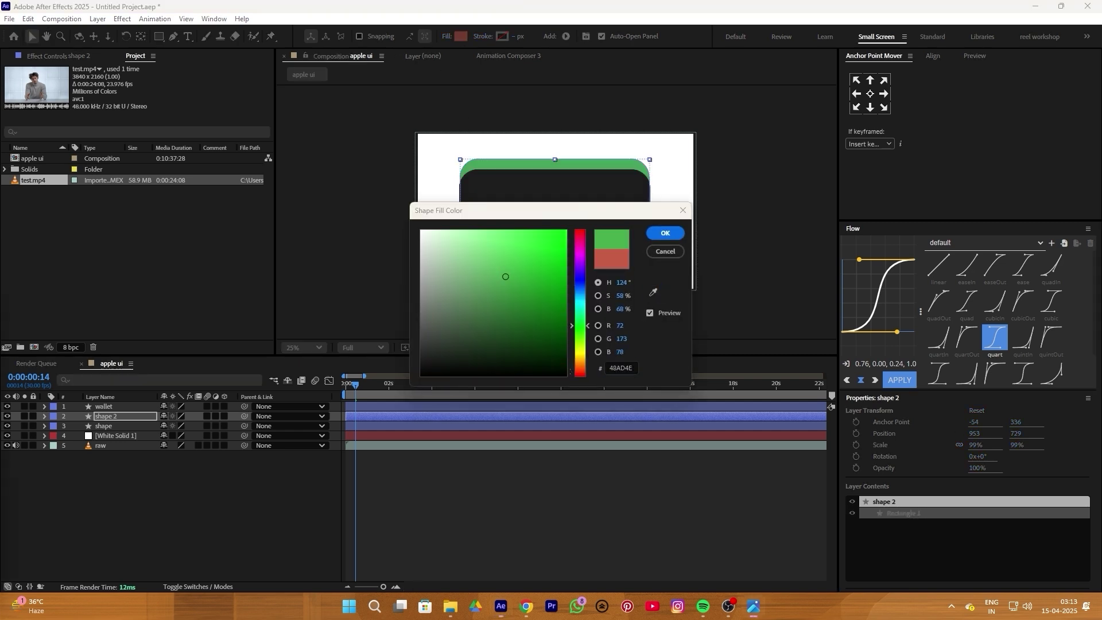
{"action": "left_click_drag", "start_coordinate": [1016, 434], "coordinate": [999, 431]}
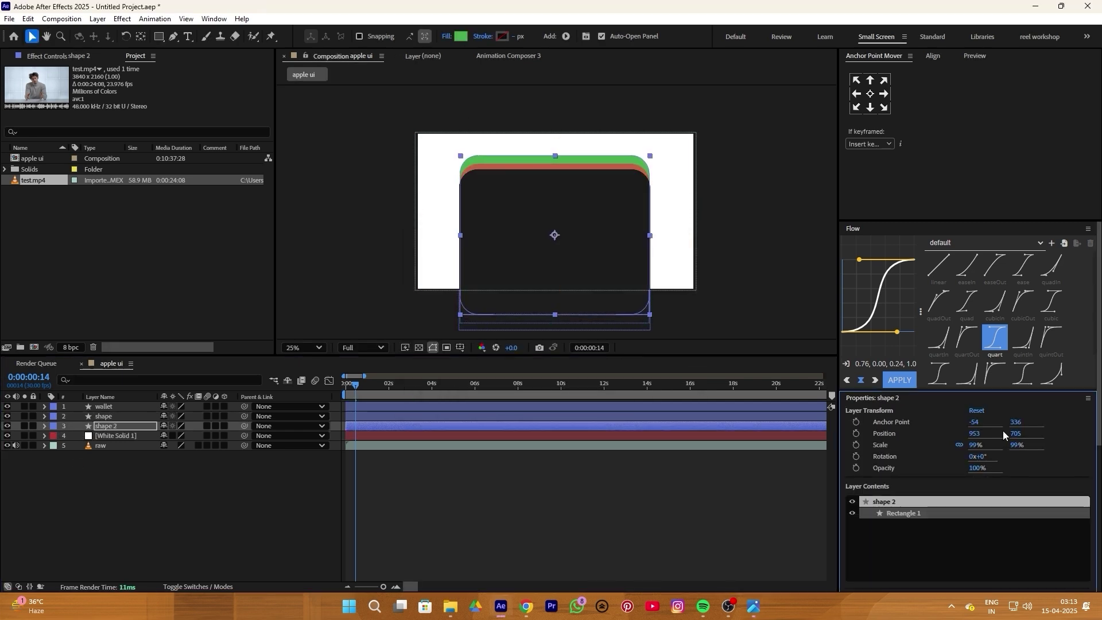
- Duplicate the green shape, send the copy one layer back and raise it to Y position 659
{"action": "left_click", "coordinate": [141, 426]}
{"action": "key", "text": "ctrl+d"}
{"action": "key", "text": "ctrl+bracketleft"}
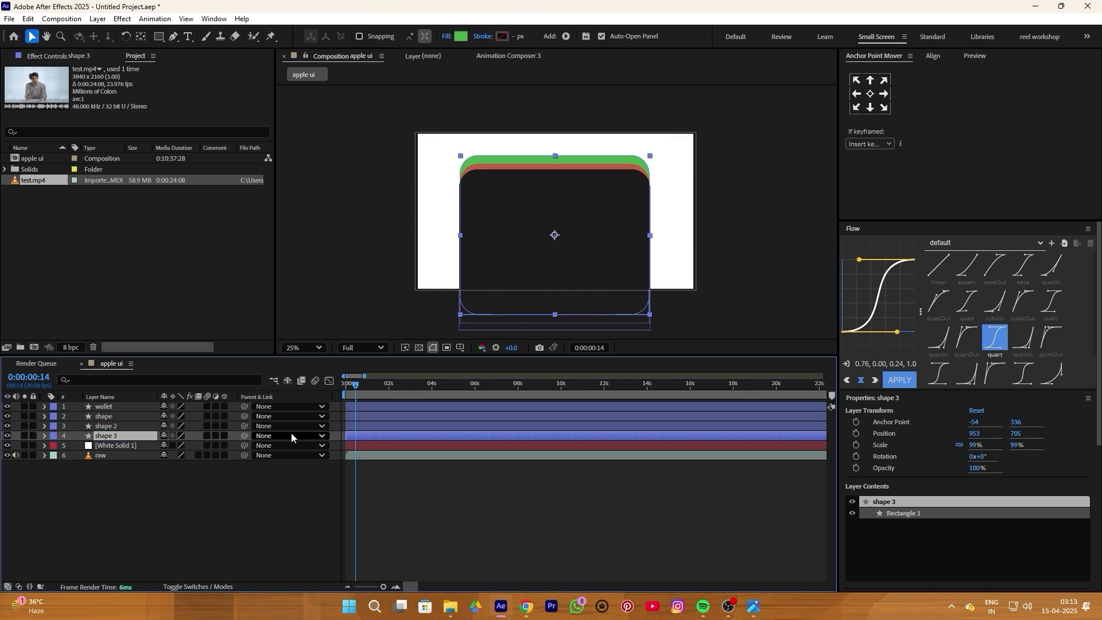
{"action": "left_click_drag", "start_coordinate": [1016, 433], "coordinate": [990, 433]}
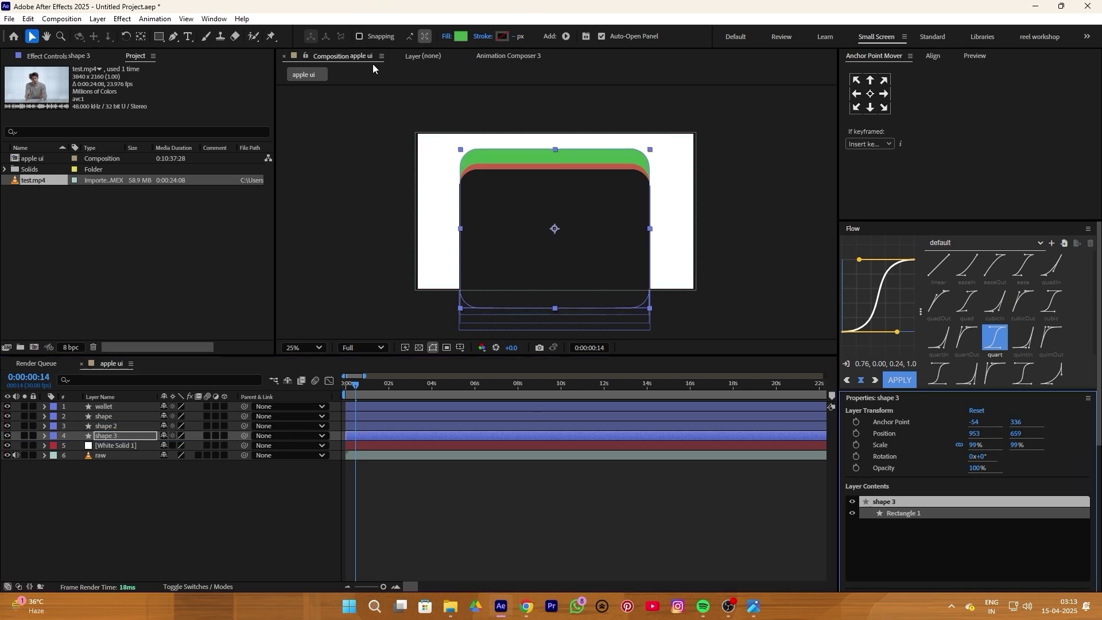
- Change the fill of the rearmost card, shape 3, to blue
{"action": "left_click", "coordinate": [460, 37]}
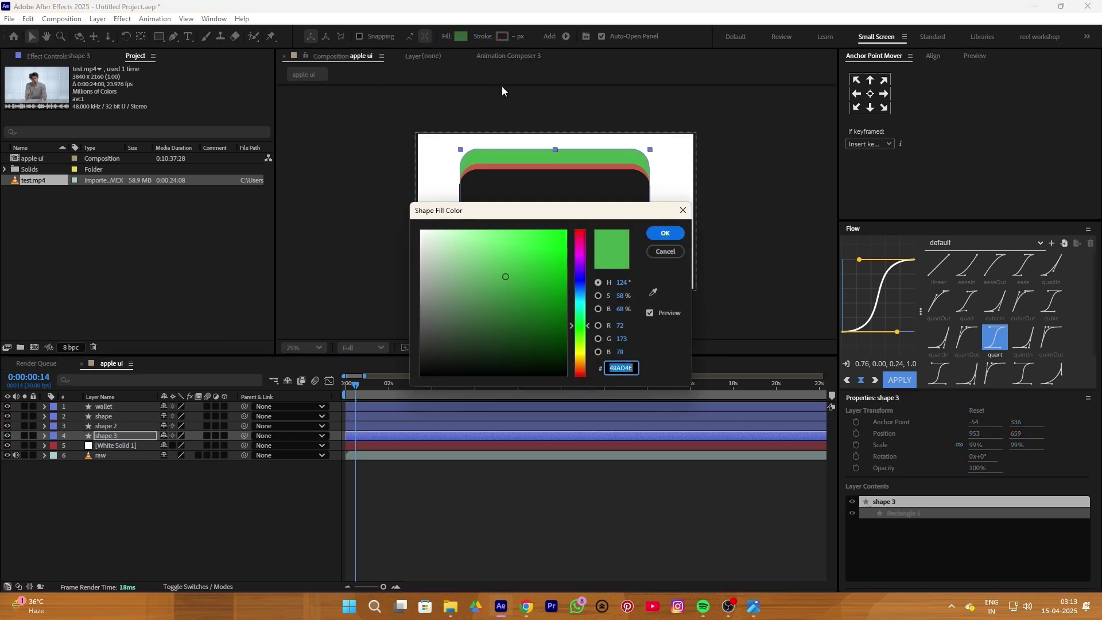
{"action": "left_click", "coordinate": [653, 294]}
{"action": "left_click", "coordinate": [458, 194]}
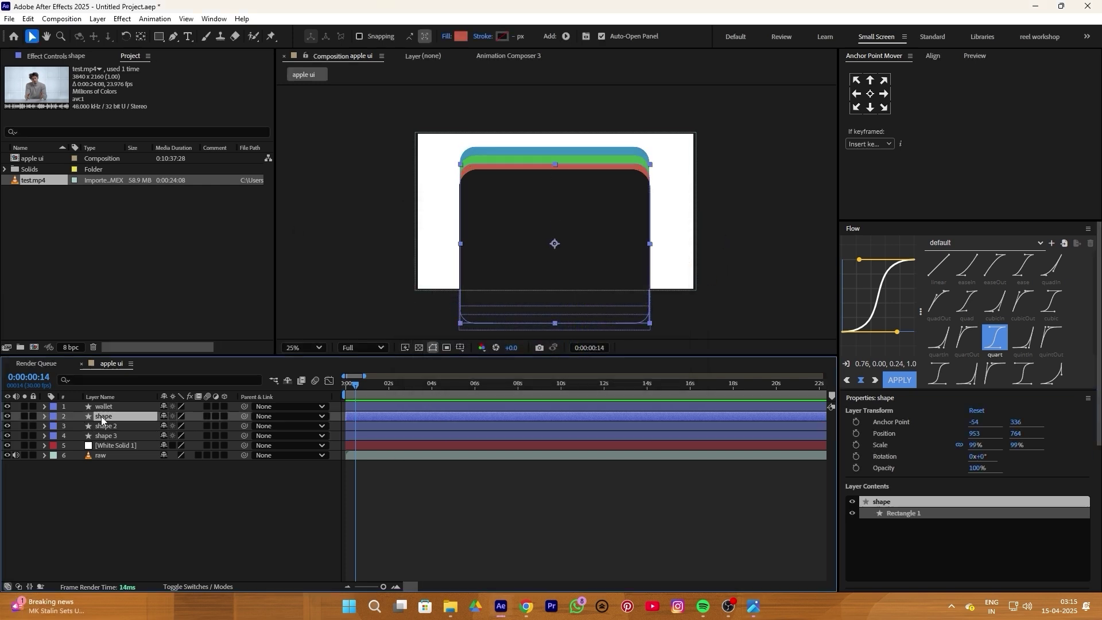
- Apply Drop Shadow to the red shape with opacity 38%, direction -10°, distance 17 and softness 68
{"action": "key", "text": "ctrl+space"}
{"action": "type", "text": "dr"}
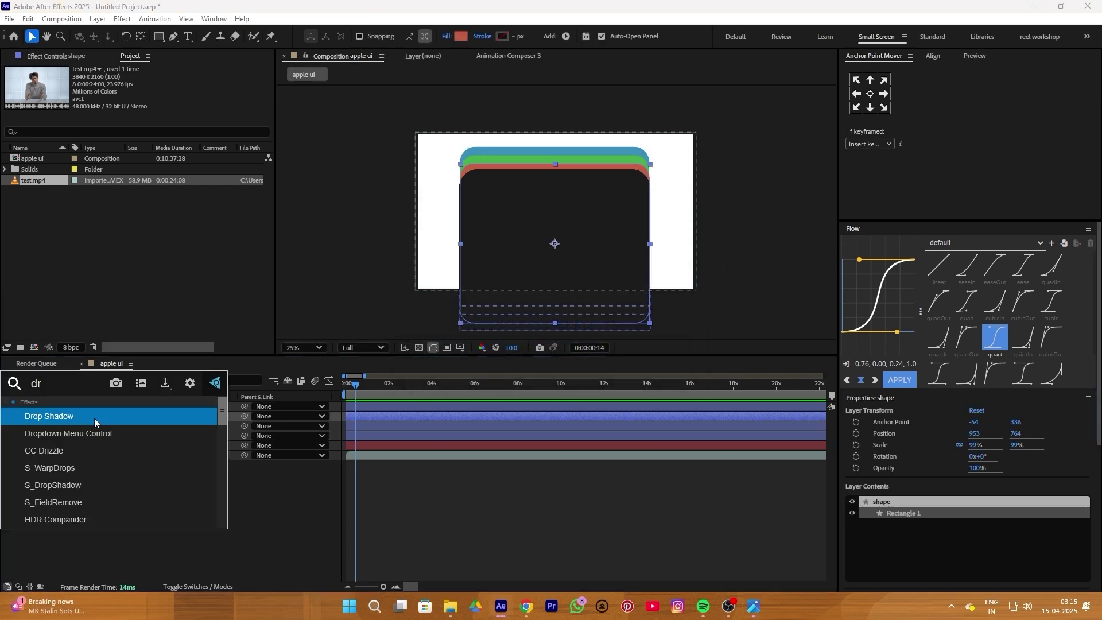
{"action": "left_click", "coordinate": [94, 419]}
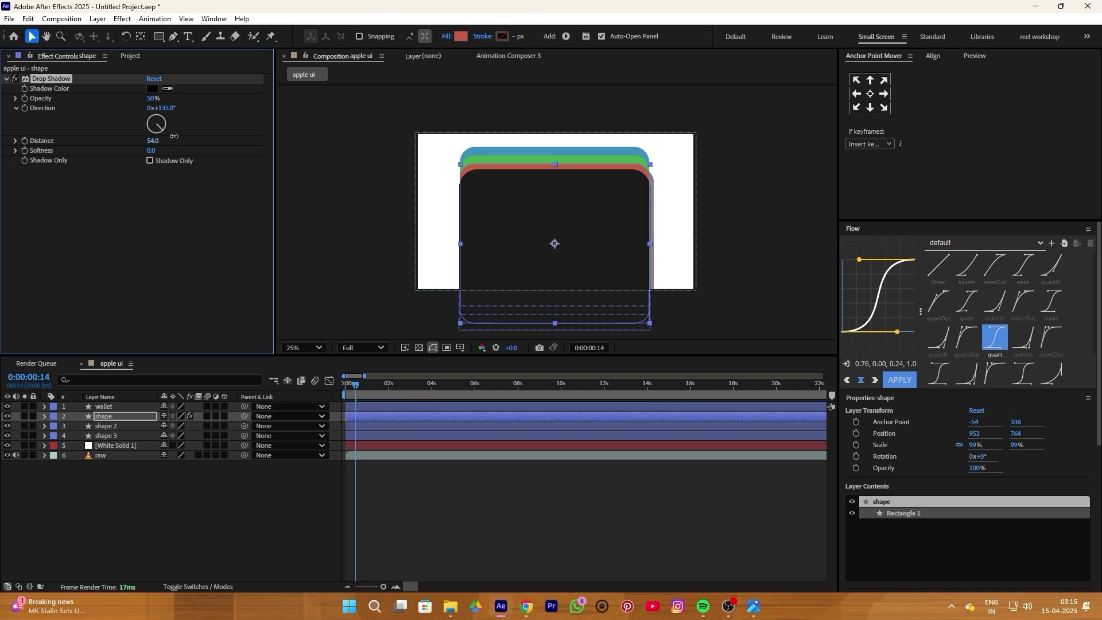
{"action": "left_click_drag", "start_coordinate": [172, 132], "coordinate": [154, 119]}
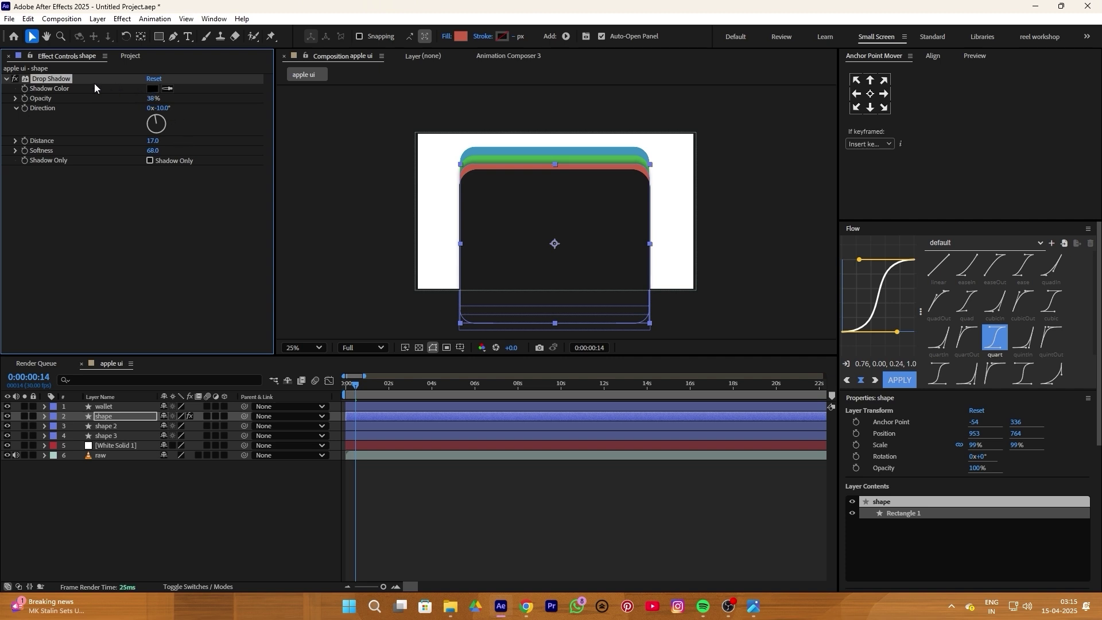
- Copy the red shape's Drop Shadow to the green shape and wallet layers at 31% opacity, with distance 3 on the wallet
{"action": "right_click", "coordinate": [93, 81]}
{"action": "left_click", "coordinate": [103, 122]}
{"action": "left_click", "coordinate": [105, 427]}
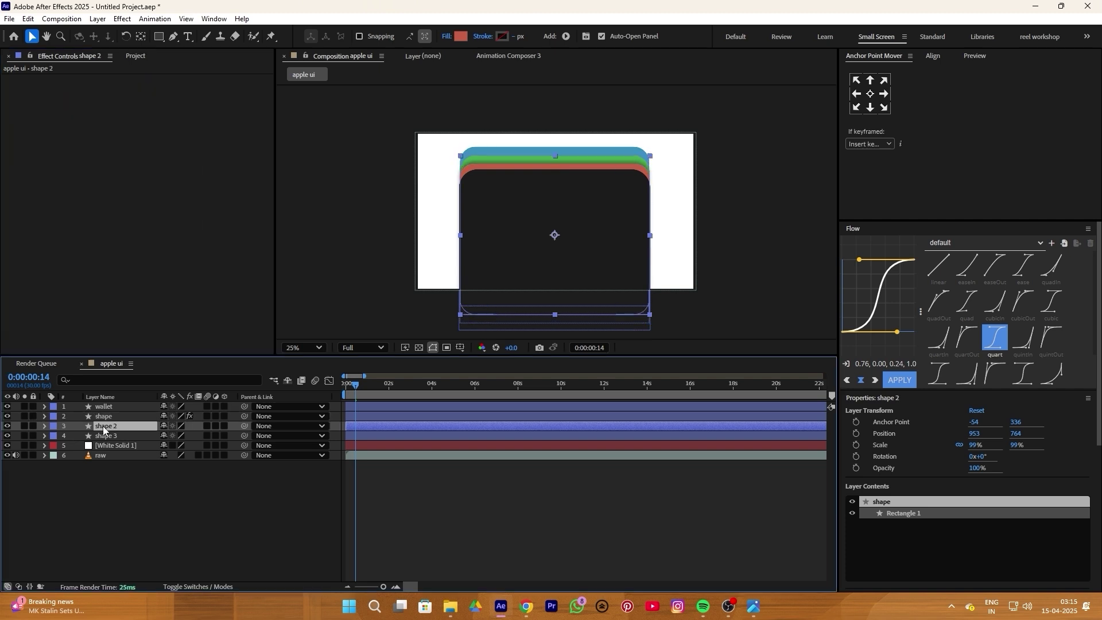
{"action": "left_click", "coordinate": [157, 243]}
{"action": "key", "text": "ctrl+v"}
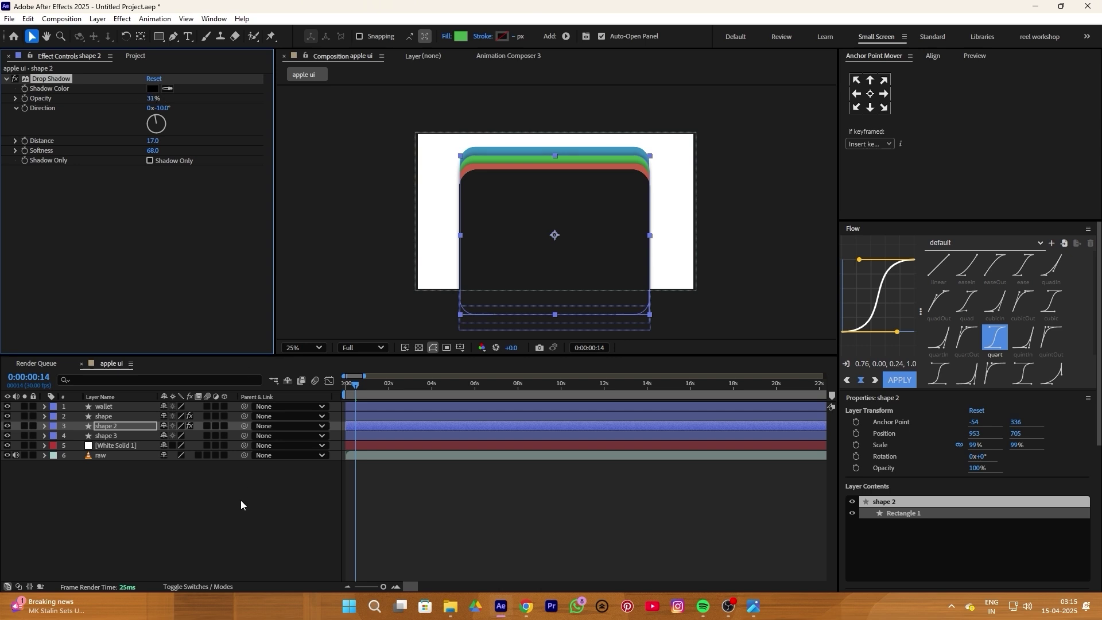
{"action": "left_click", "coordinate": [187, 488]}
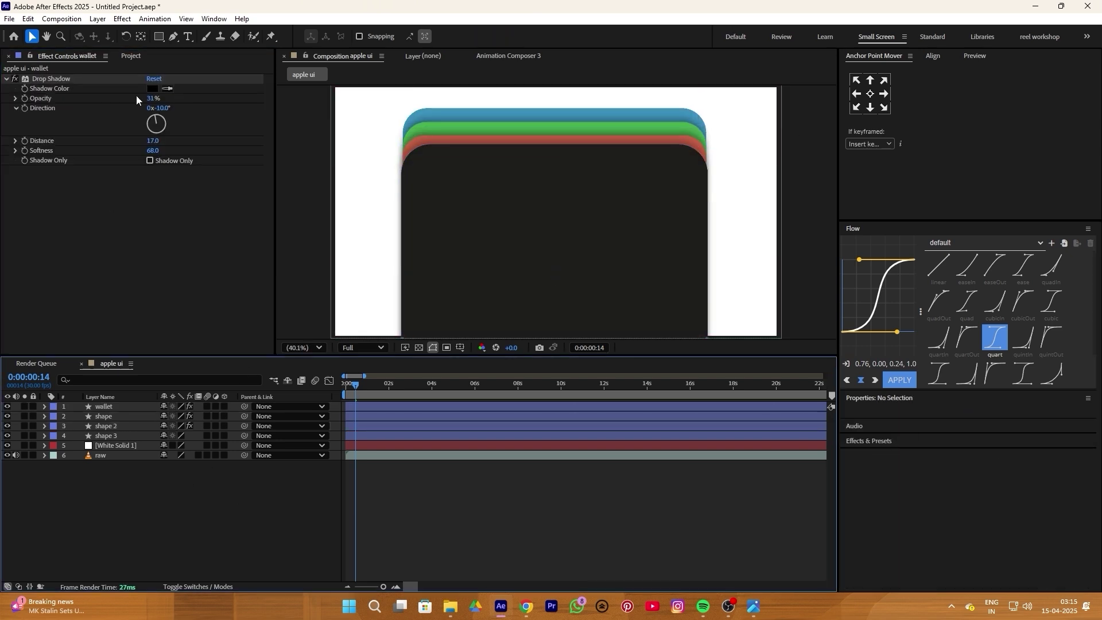
{"action": "left_click_drag", "start_coordinate": [153, 141], "coordinate": [147, 141]}
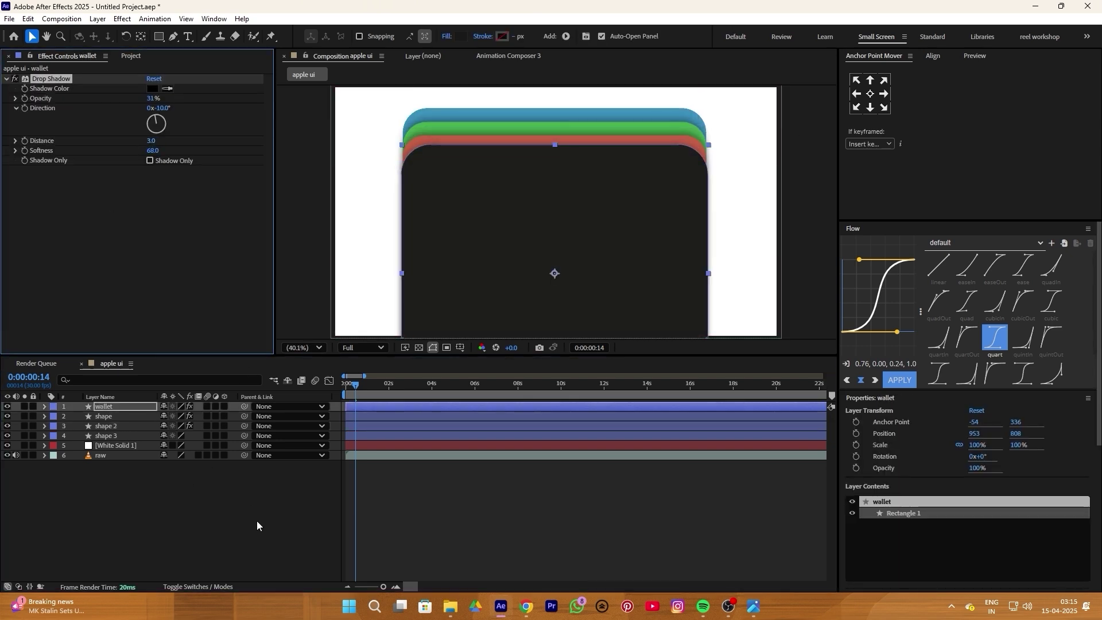
- Add a text layer reading "Wallet" over the dark card and select all its text
{"action": "key", "text": "question"}
{"action": "key", "text": "ctrl+t"}
{"action": "left_click", "coordinate": [483, 194]}
{"action": "type", "text": "Wallet"}
{"action": "key", "text": "ctrl+a"}
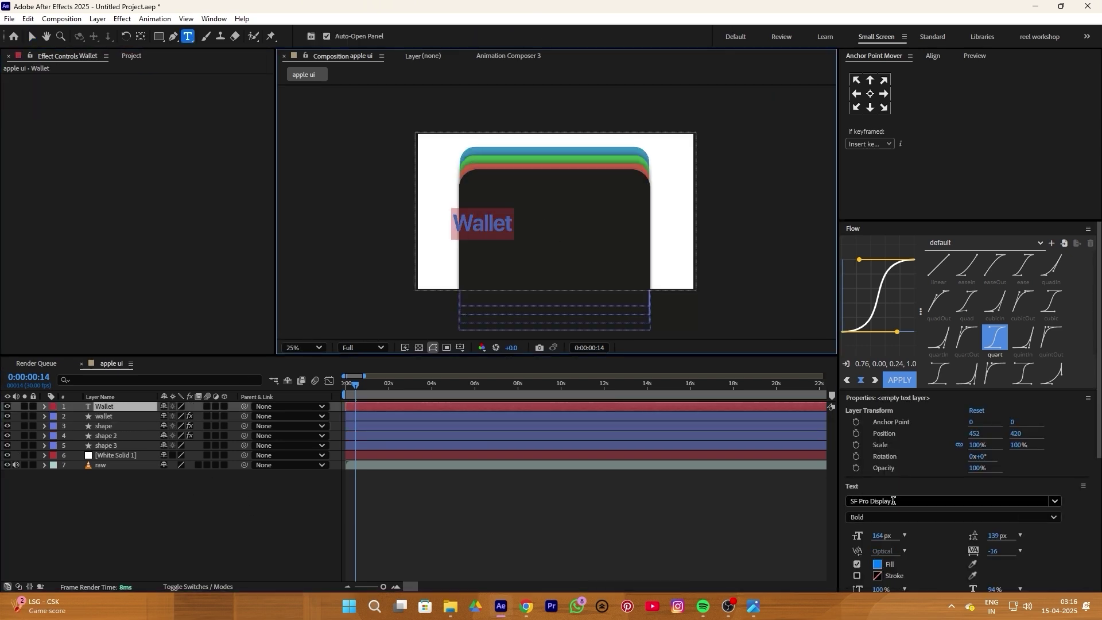
- Set the Wallet text to the Medium weight of SF Pro Display with a white fill
{"action": "left_click", "coordinate": [887, 518]}
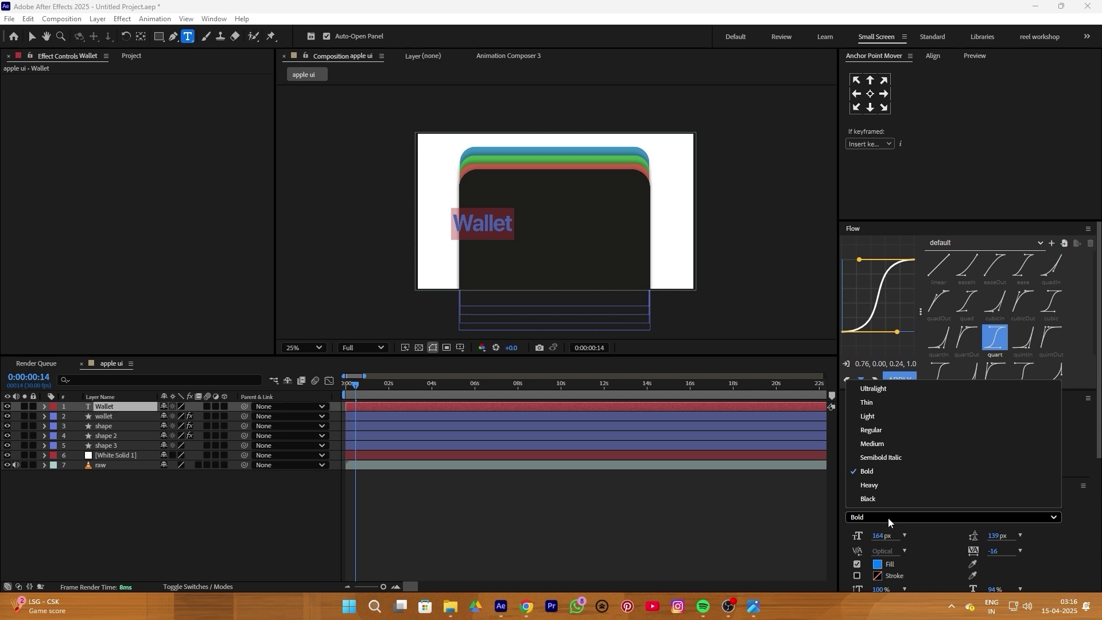
{"action": "left_click", "coordinate": [881, 444]}
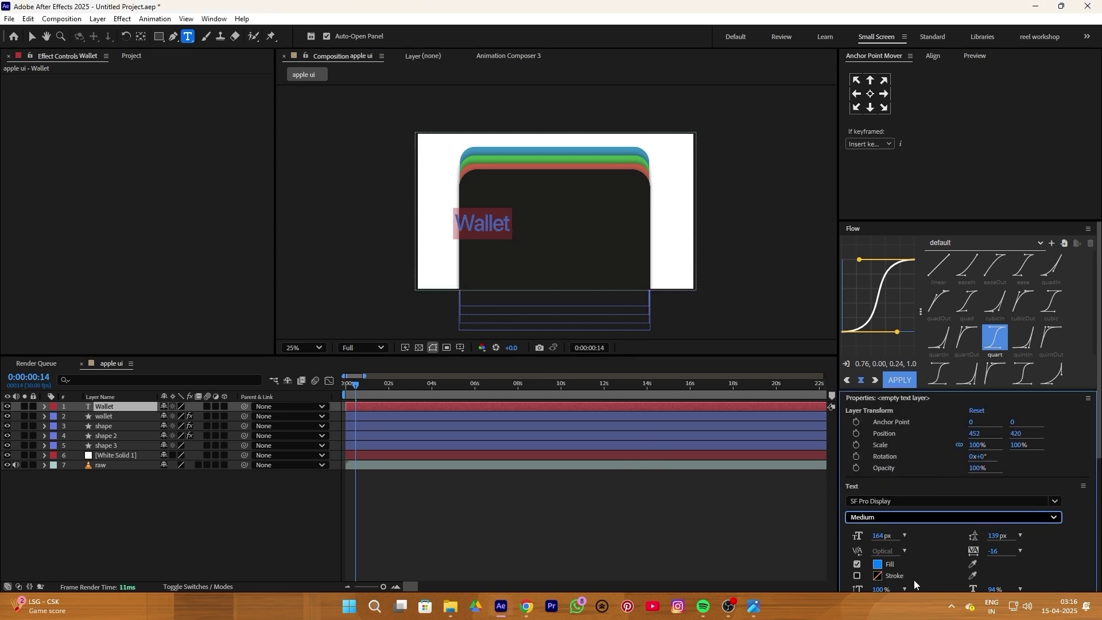
{"action": "left_click", "coordinate": [878, 565]}
{"action": "left_click", "coordinate": [497, 259]}
{"action": "left_click", "coordinate": [664, 233]}
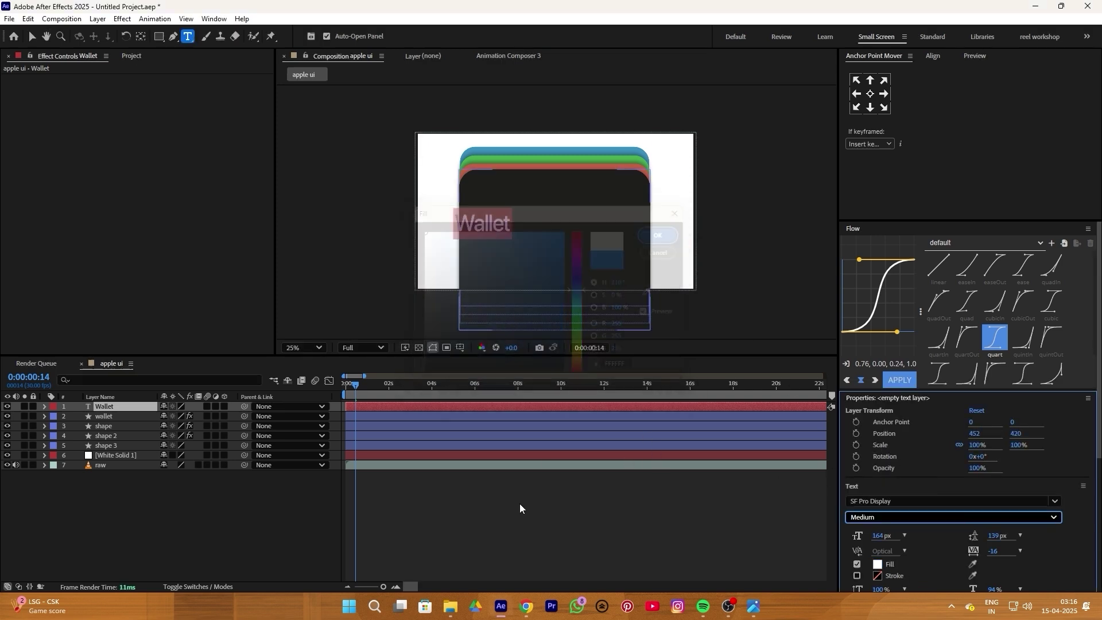
- Scale the Wallet text to 71% and place it near the dark card's upper-left corner
{"action": "key", "text": "v"}
{"action": "left_click_drag", "start_coordinate": [492, 227], "coordinate": [504, 213]}
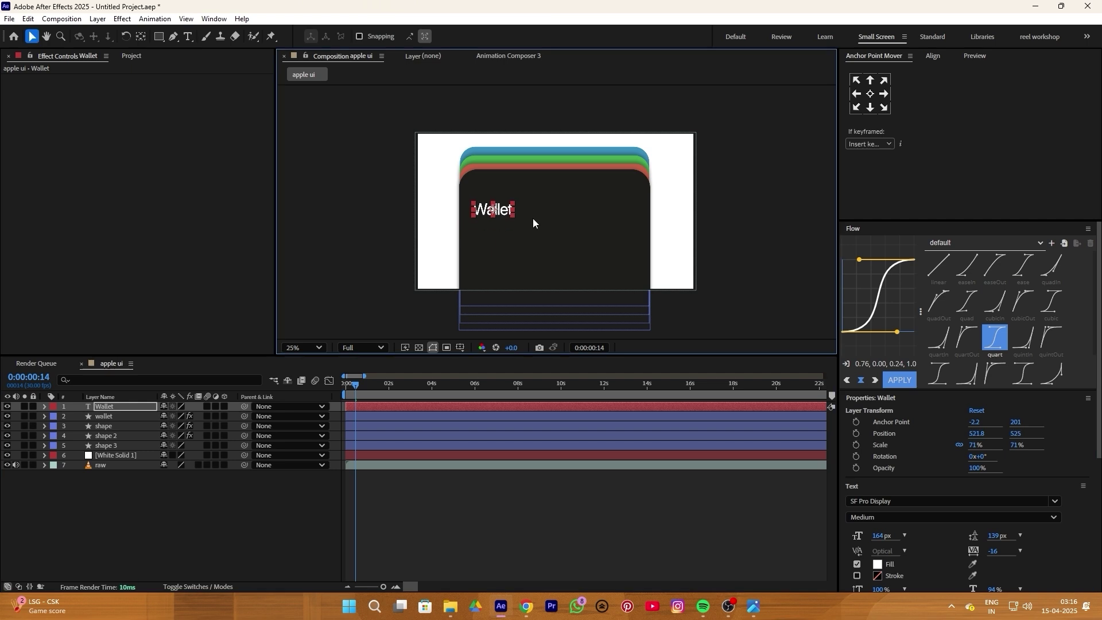
{"action": "scroll", "coordinate": [534, 223], "scroll_direction": "up", "scroll_amount": 2}
{"action": "left_click_drag", "start_coordinate": [1021, 434], "coordinate": [948, 430]}
{"action": "key", "text": "F2"}
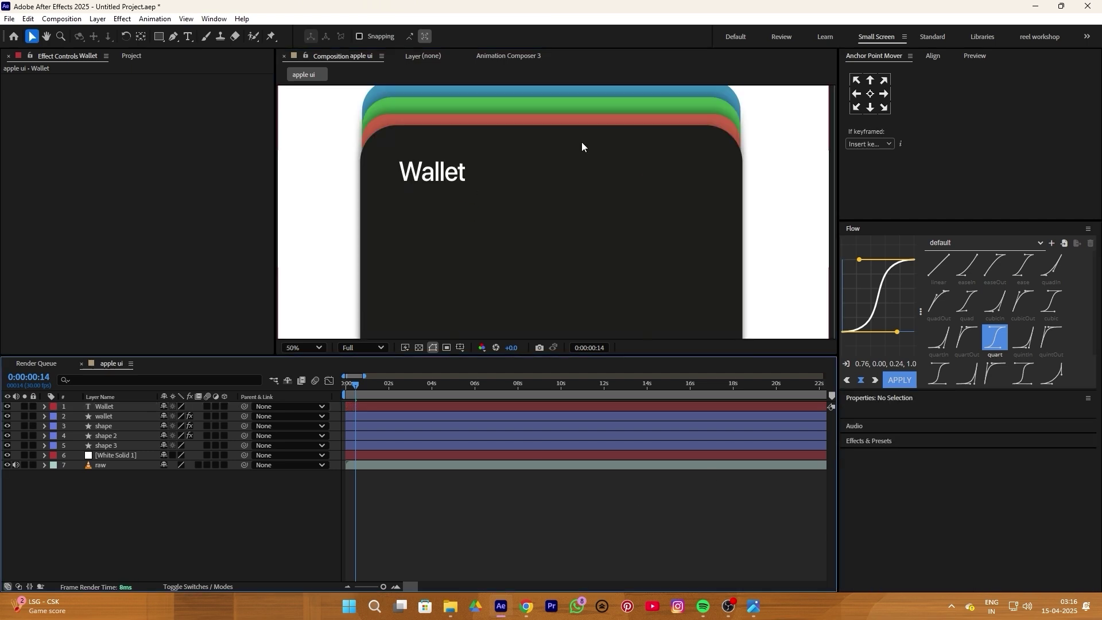
- Add a white "$500,000,00" text layer beneath the Wallet title on the dark card and scale it down
{"action": "key", "text": "ctrl+t"}
{"action": "left_click", "coordinate": [419, 219]}
{"action": "type", "text": "550"}
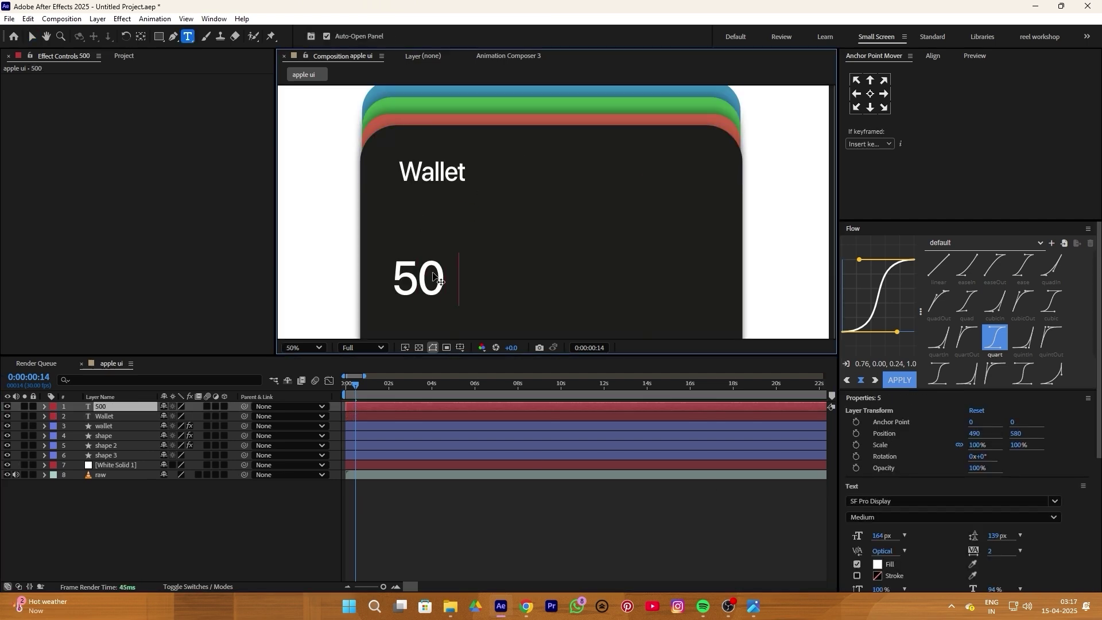
{"action": "type", "text": ",000,00v"}
{"action": "left_click_drag", "start_coordinate": [433, 275], "coordinate": [516, 229]}
{"action": "left_click", "coordinate": [953, 517]}
{"action": "left_click_drag", "start_coordinate": [976, 446], "coordinate": [954, 446]}
- Bring the downloaded money bag PNG into the composition, scale it to 13% and place it just before the dollar amount
{"action": "key", "text": "ctrl+t"}
{"action": "left_click", "coordinate": [456, 224]}
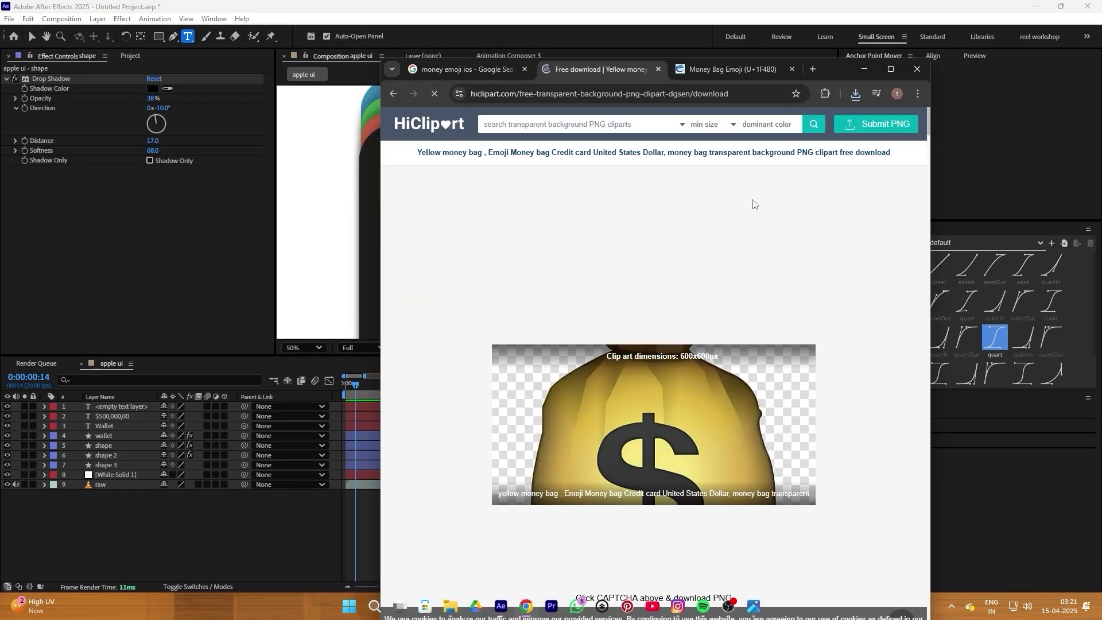
{"action": "left_click_drag", "start_coordinate": [190, 128], "coordinate": [758, 451]}
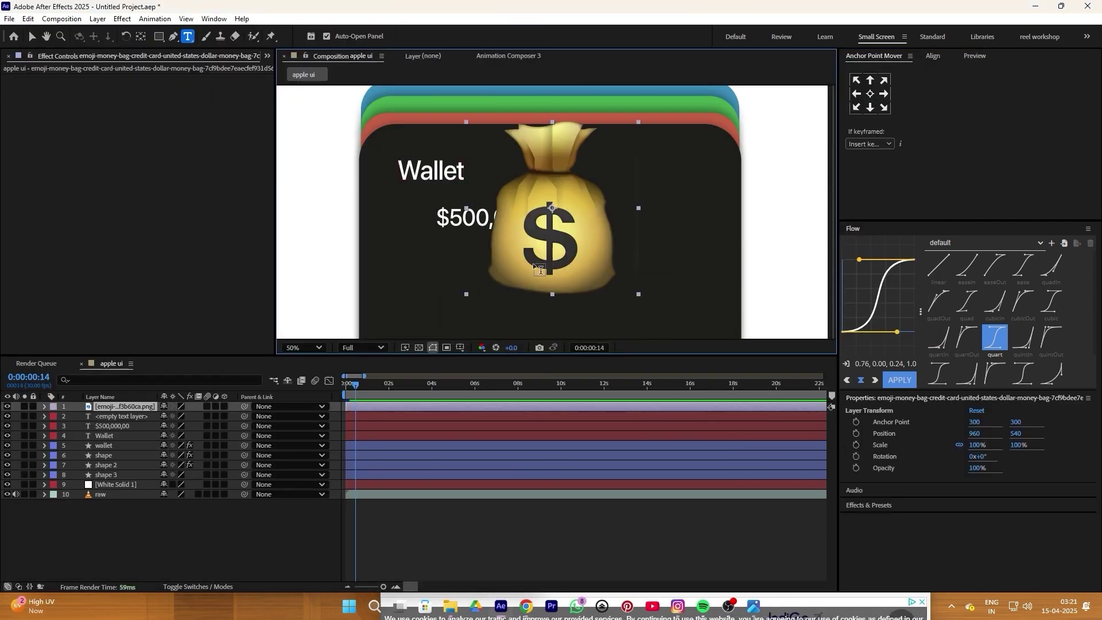
{"action": "left_click_drag", "start_coordinate": [976, 443], "coordinate": [888, 415]}
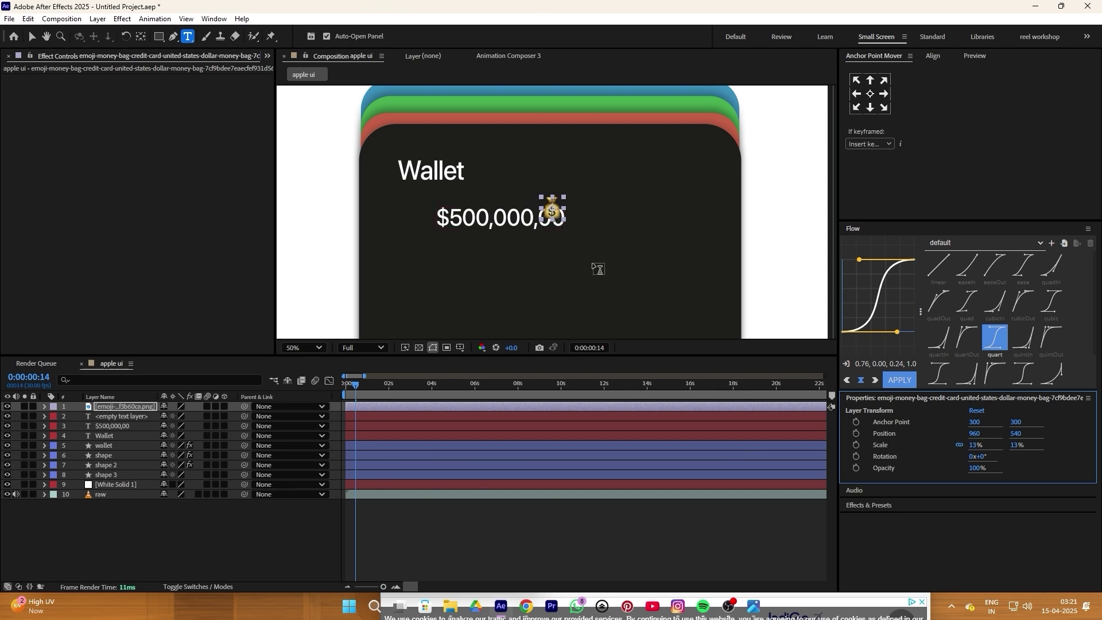
{"action": "key", "text": "v"}
{"action": "left_click", "coordinate": [459, 219]}
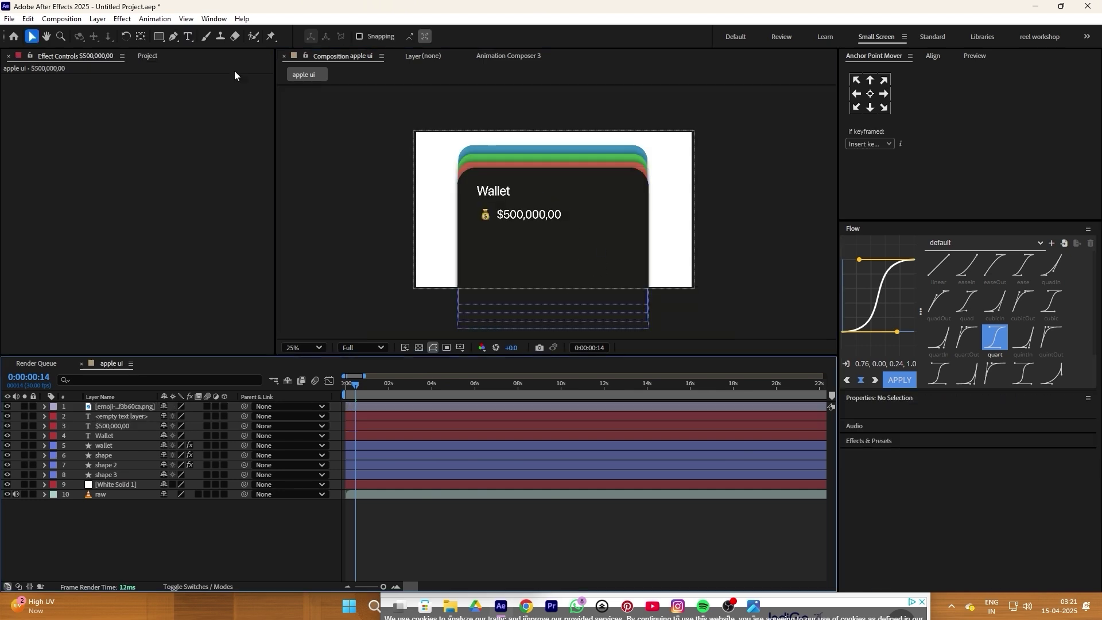
- Draw a thin blue horizontal bar about 1050 by 36 px beneath the amount and fully round its corners
{"action": "left_click", "coordinate": [159, 36]}
{"action": "scroll", "coordinate": [532, 255], "scroll_direction": "up", "scroll_amount": 2}
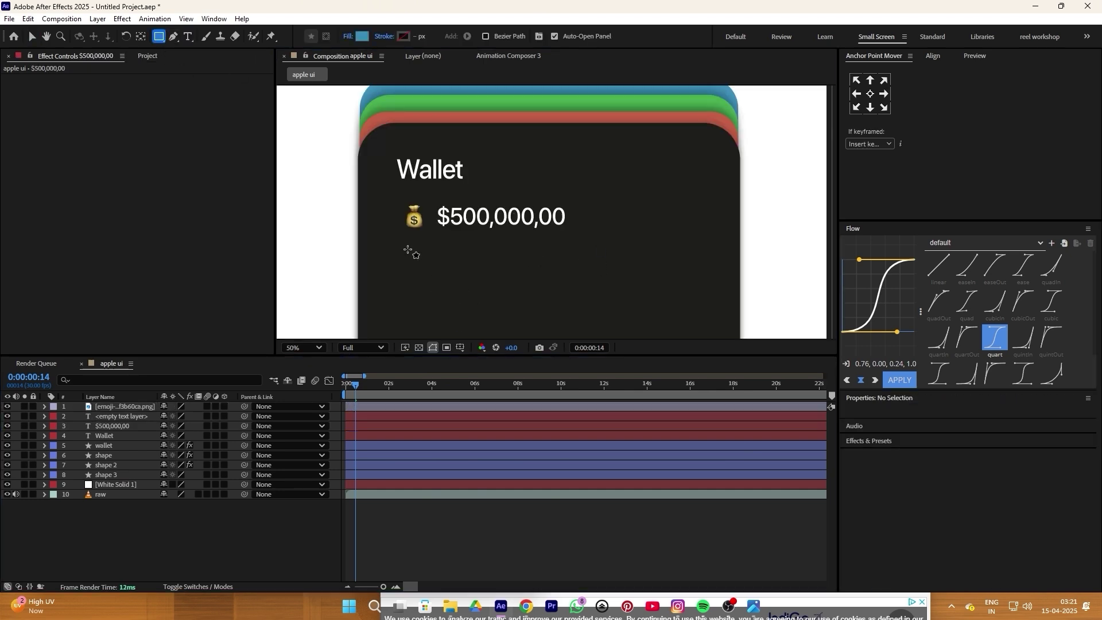
{"action": "left_click_drag", "start_coordinate": [402, 249], "coordinate": [704, 258]}
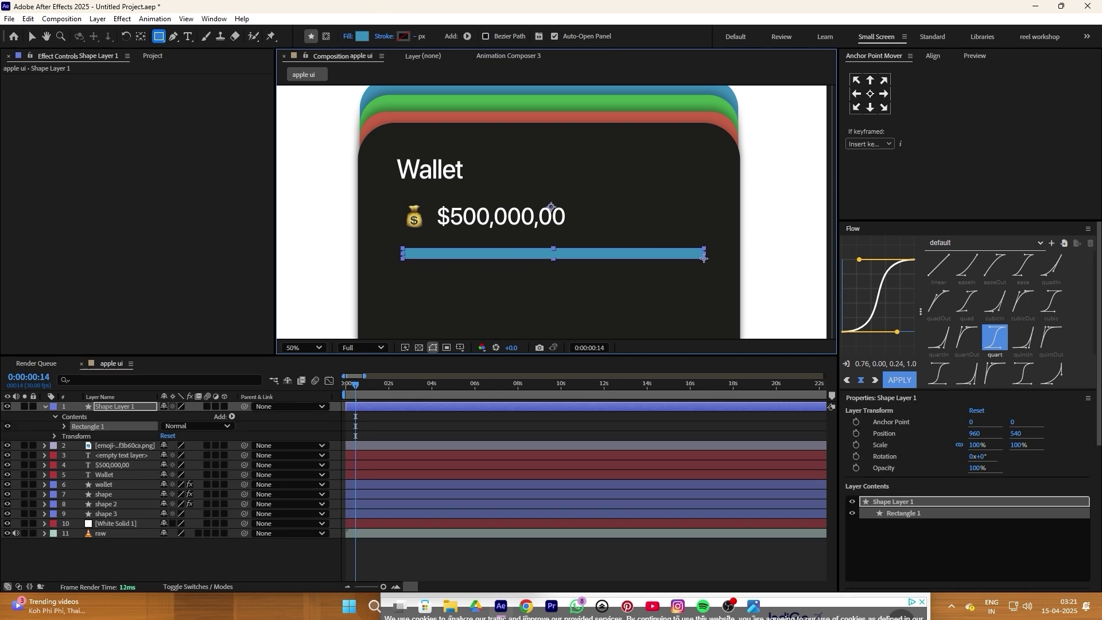
{"action": "left_click", "coordinate": [63, 426]}
{"action": "left_click", "coordinate": [74, 436]}
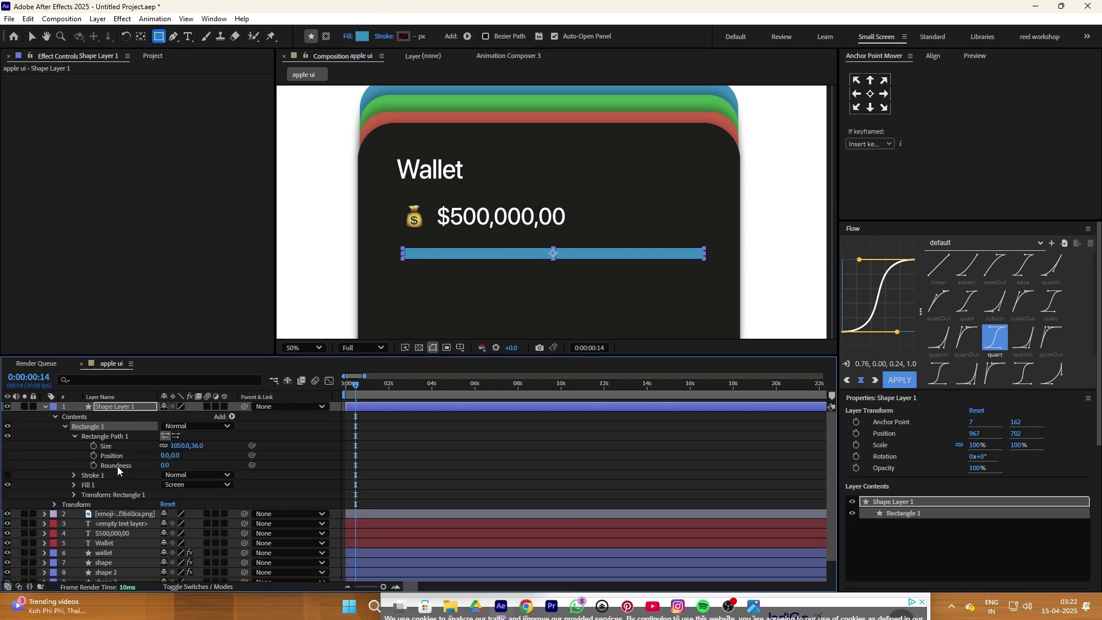
{"action": "left_click", "coordinate": [293, 466]}
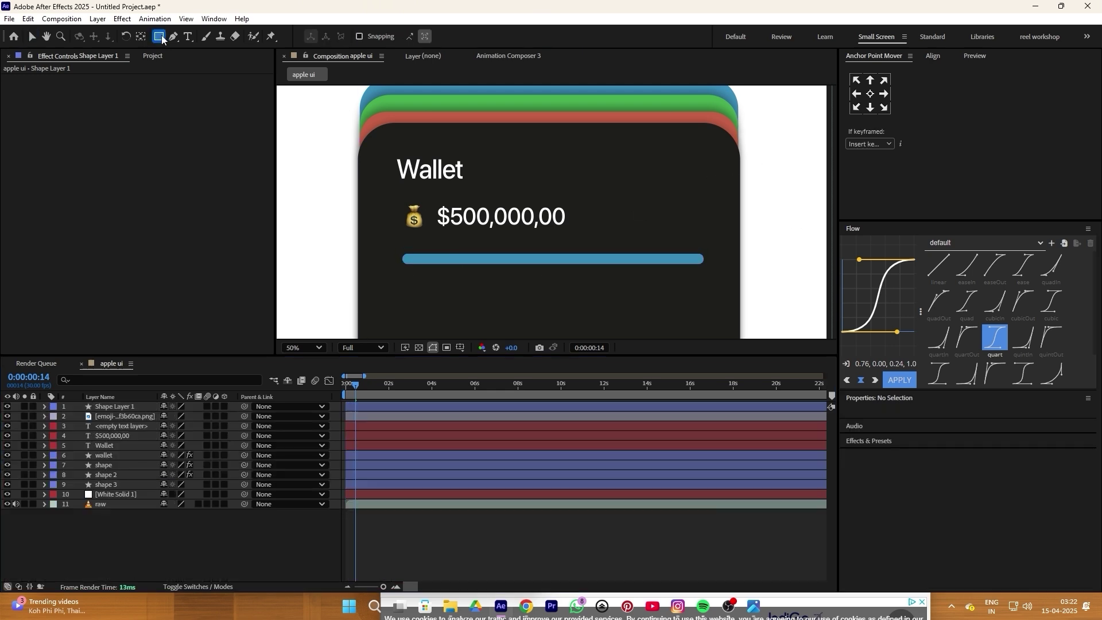
- Draw a small blue circle near the dark card's upper-right corner, level with the Wallet title
{"action": "left_click_drag", "start_coordinate": [159, 36], "coordinate": [186, 61]}
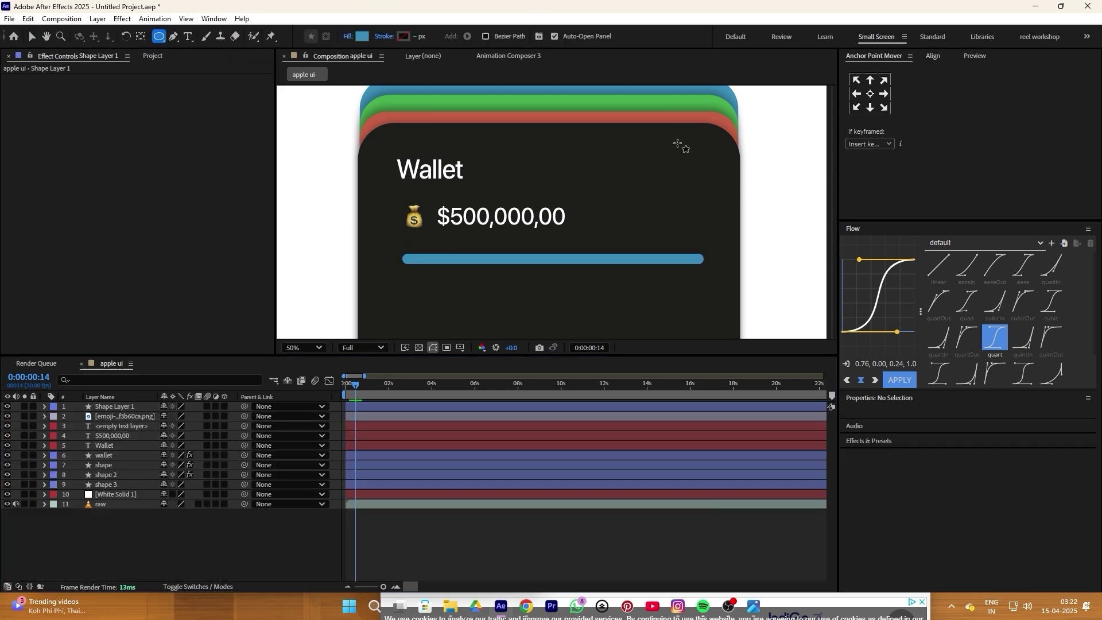
{"action": "left_click_drag", "start_coordinate": [674, 153], "coordinate": [694, 171]}
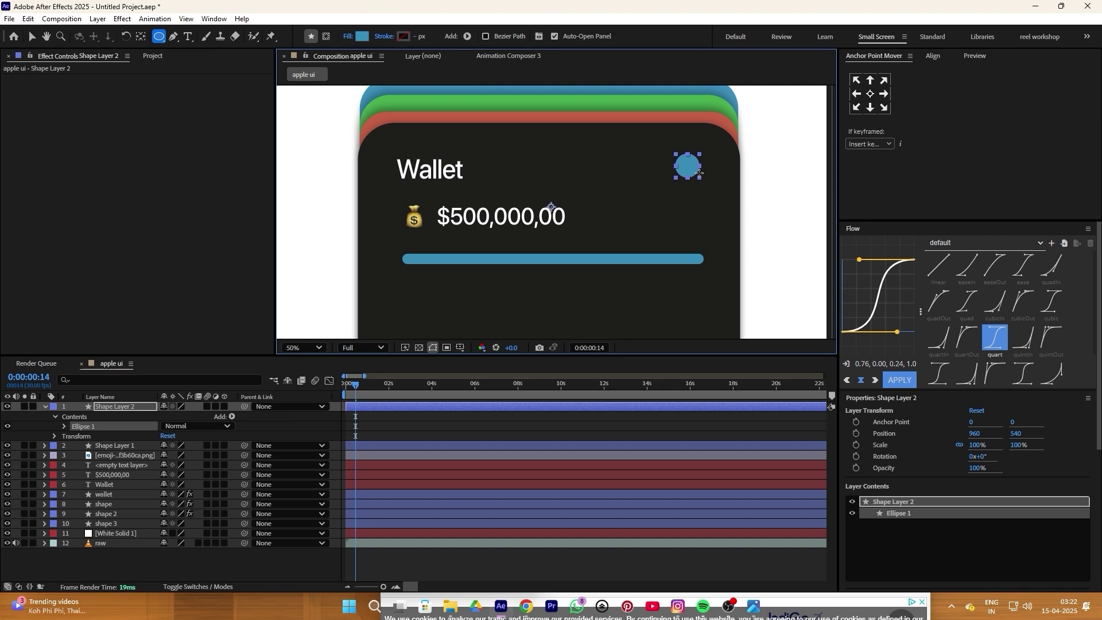
{"action": "left_click", "coordinate": [45, 425]}
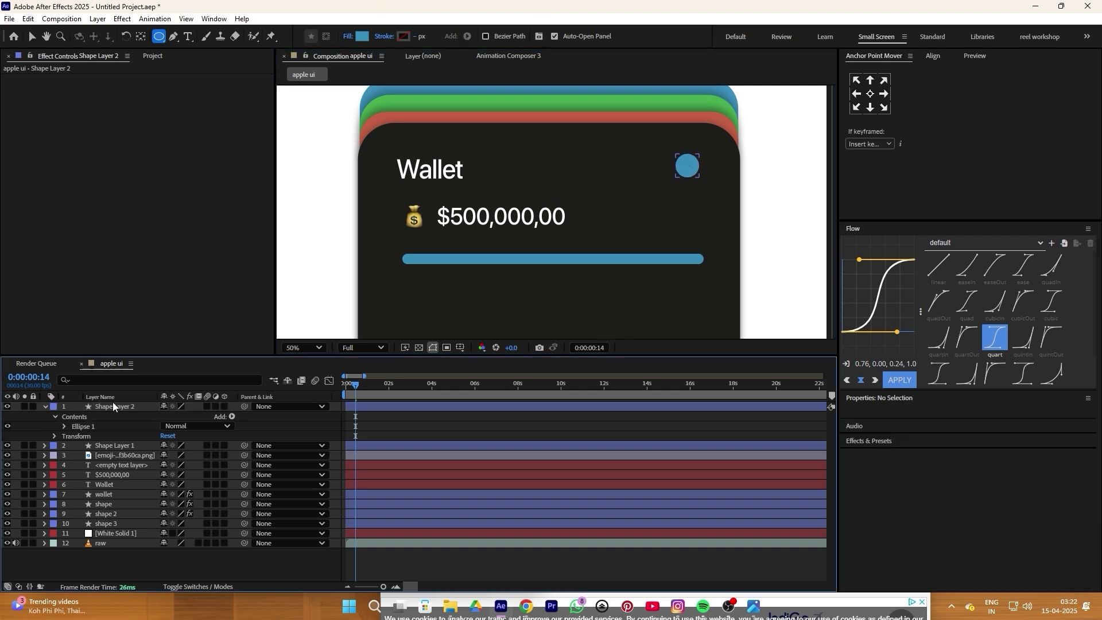
- Add a white "+" text layer, scale it to 51% and centre it on the blue circle
{"action": "left_click", "coordinate": [187, 37]}
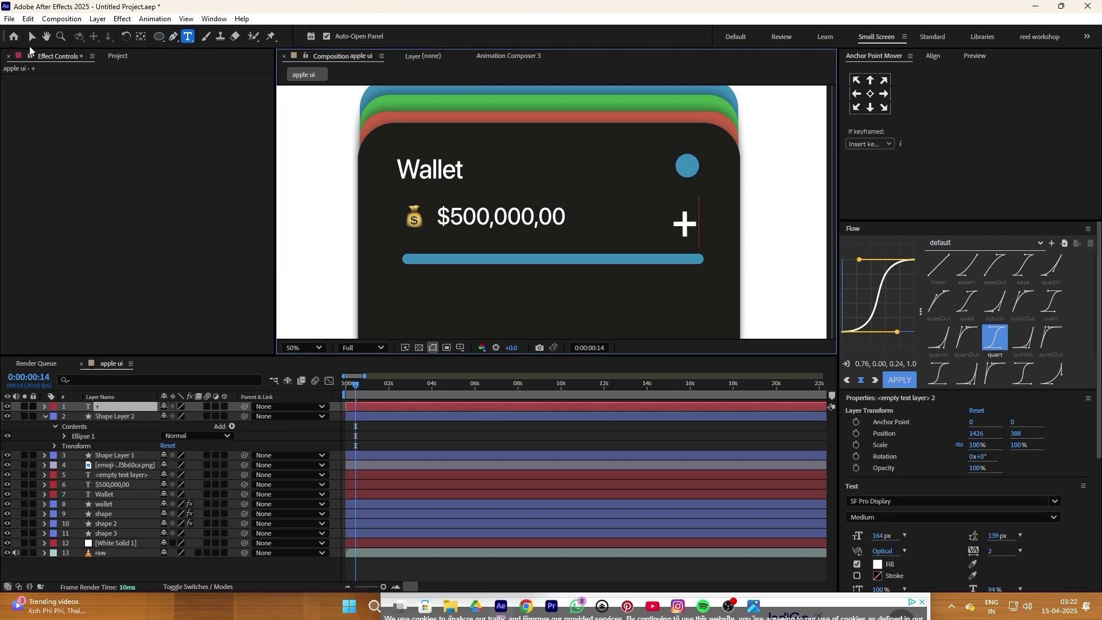
{"action": "left_click", "coordinate": [31, 36]}
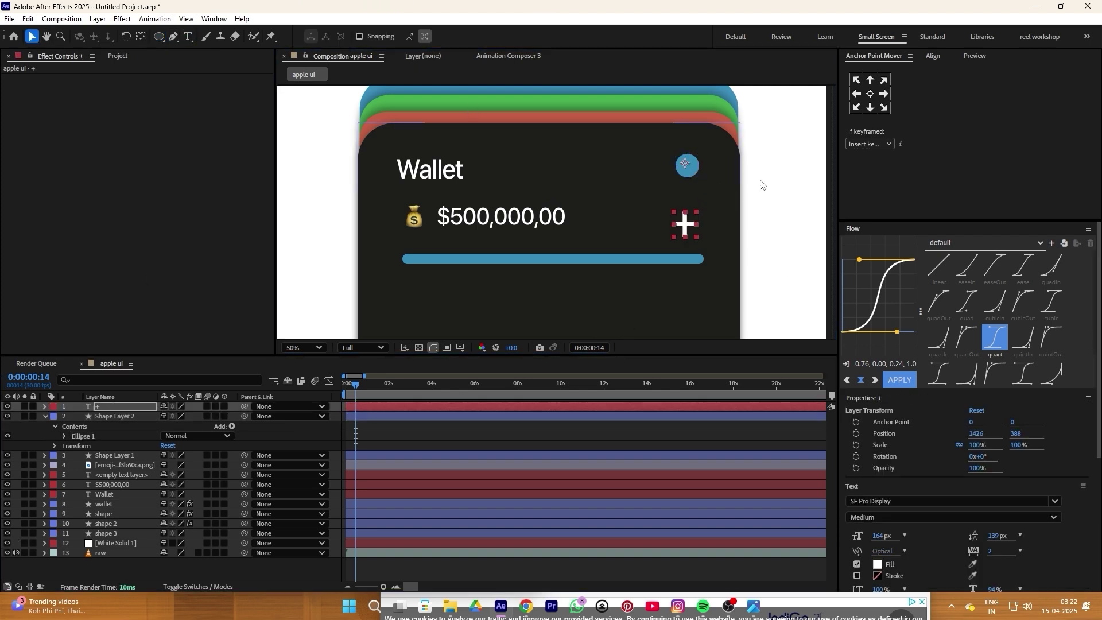
{"action": "left_click_drag", "start_coordinate": [975, 446], "coordinate": [906, 406]}
{"action": "left_click", "coordinate": [869, 93]}
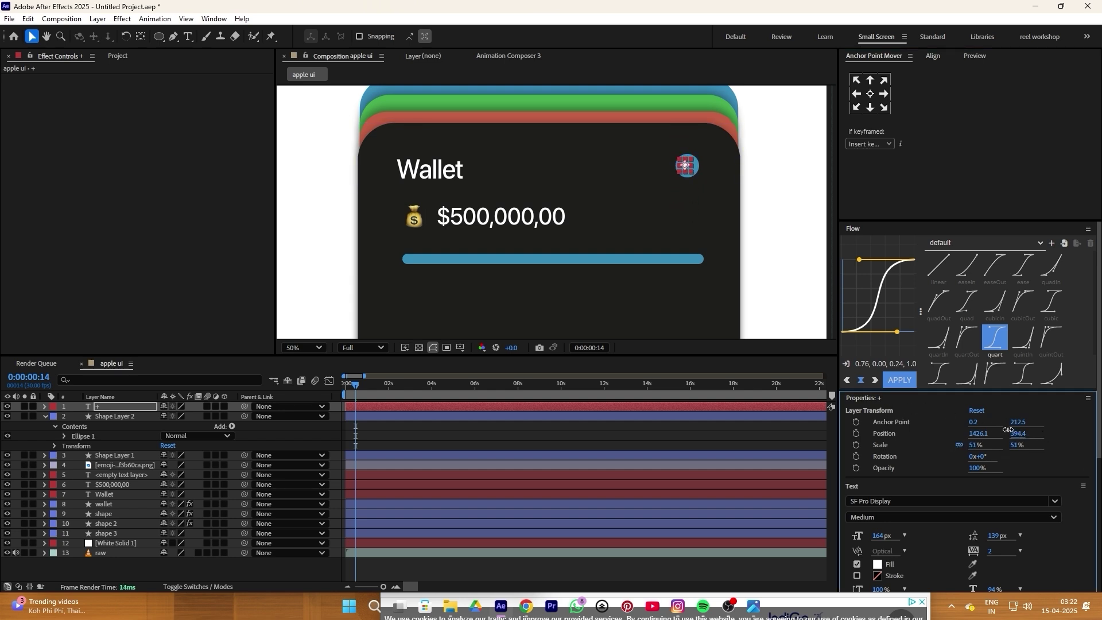
{"action": "left_click_drag", "start_coordinate": [984, 435], "coordinate": [982, 434]}
{"action": "left_click", "coordinate": [526, 447]}
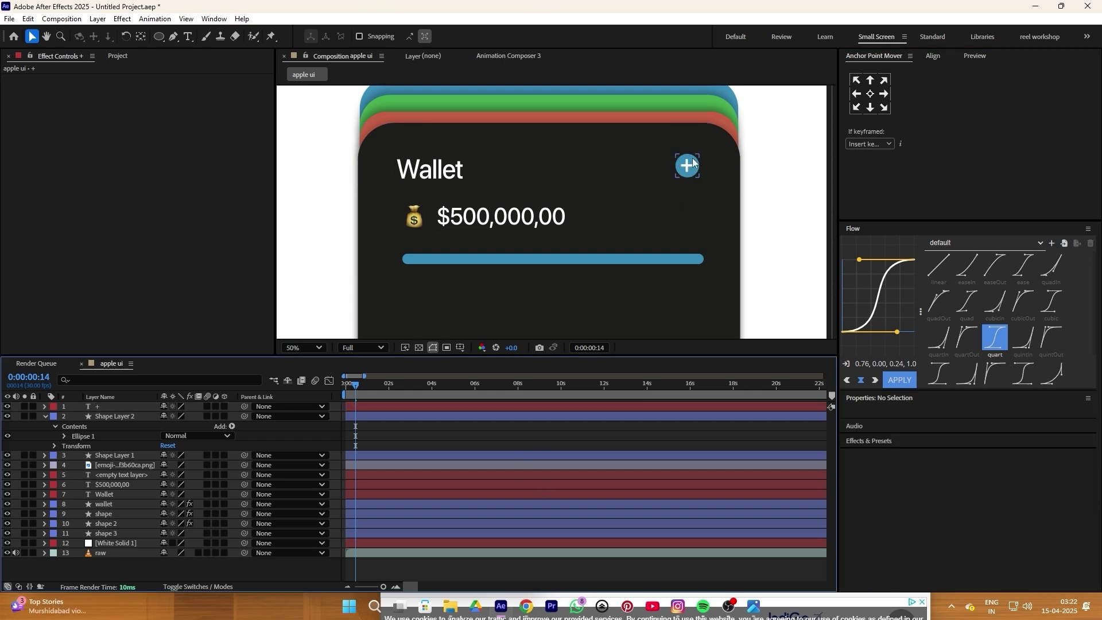
- Rename Shape Layer 2 as "circle" and Shape Layer 1 as "bar"
{"action": "left_click", "coordinate": [45, 416]}
{"action": "right_click", "coordinate": [92, 417]}
{"action": "left_click", "coordinate": [126, 383]}
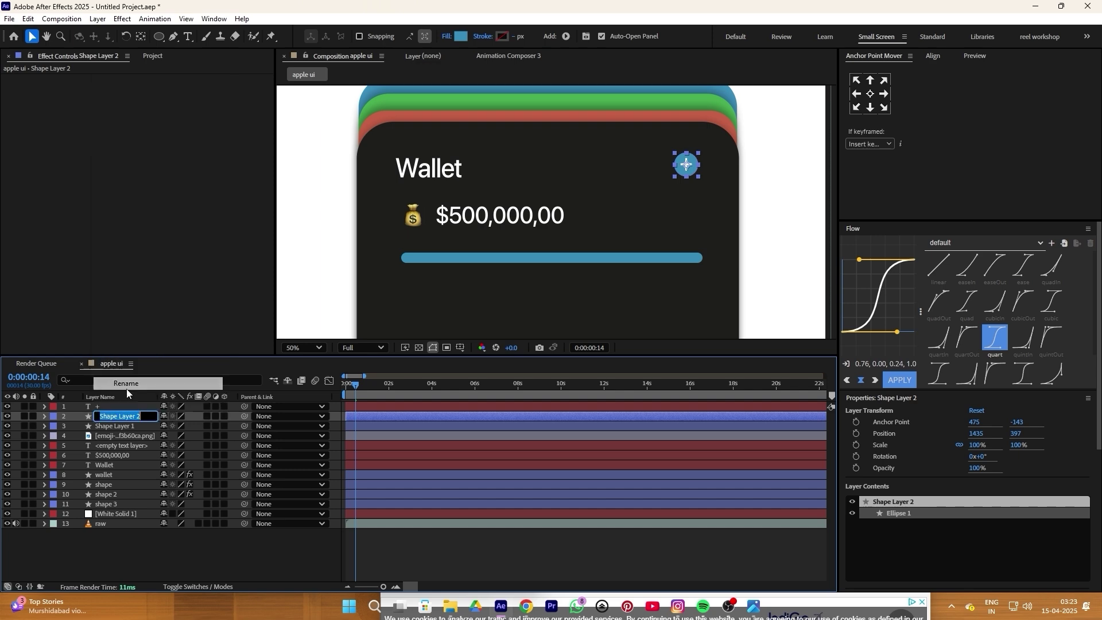
{"action": "type", "text": "circle"}
{"action": "left_click", "coordinate": [108, 426]}
{"action": "right_click", "coordinate": [108, 427]}
{"action": "left_click", "coordinate": [139, 395]}
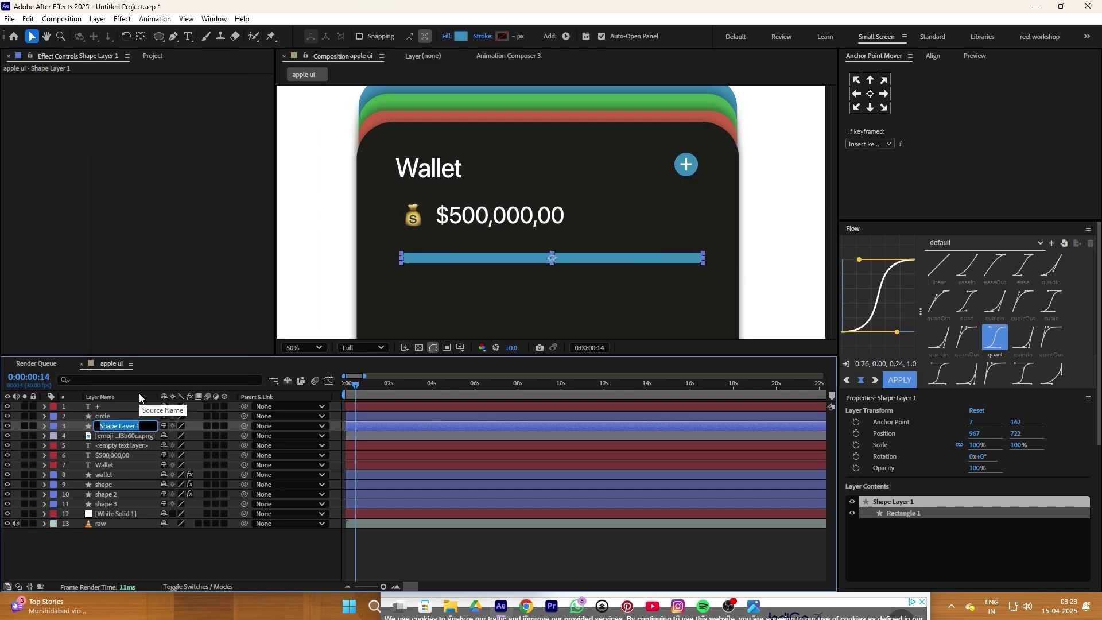
{"action": "type", "text": "bar"}
{"action": "key", "text": "Return"}
- Switch to the browser and save the black American Express card image from the image search results
{"action": "key", "text": "alt+Tab"}
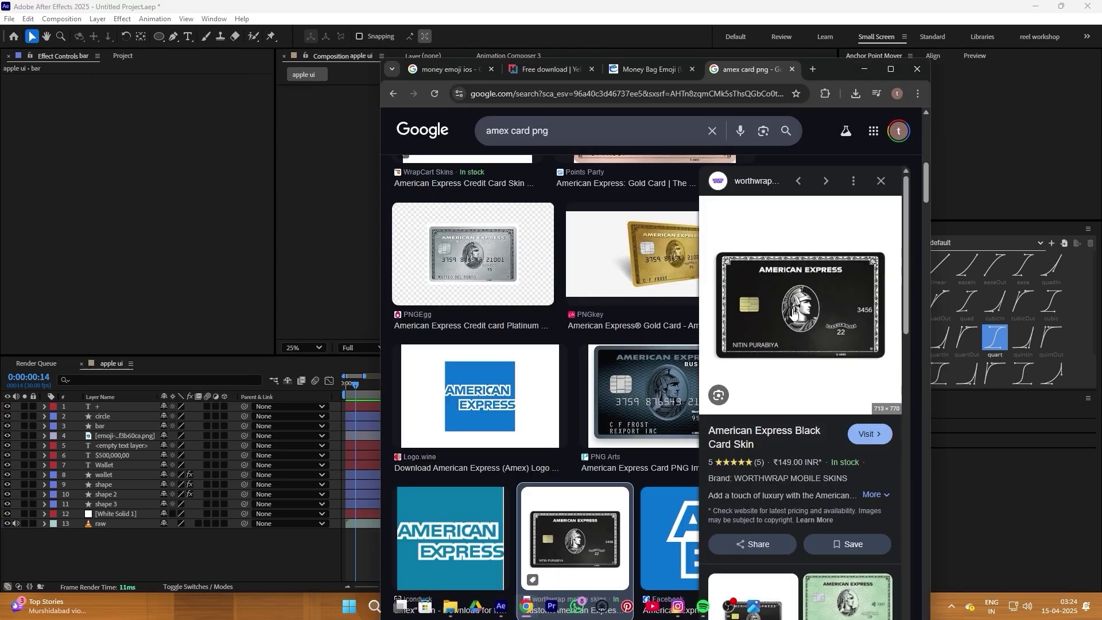
{"action": "right_click", "coordinate": [793, 312]}
{"action": "left_click", "coordinate": [832, 467]}
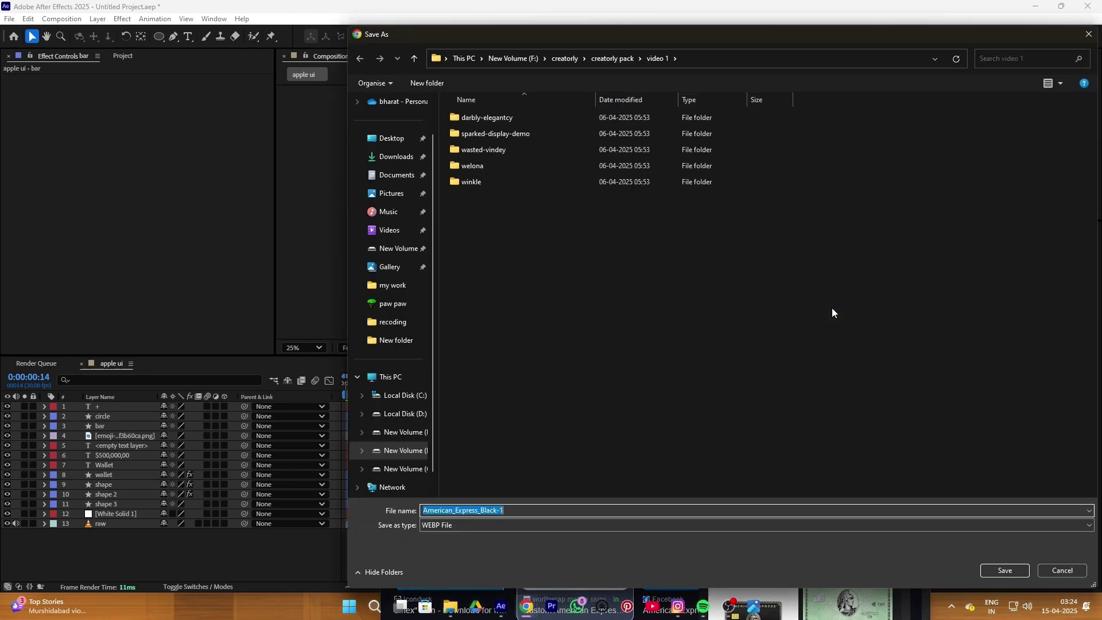
{"action": "left_click", "coordinate": [1004, 570]}
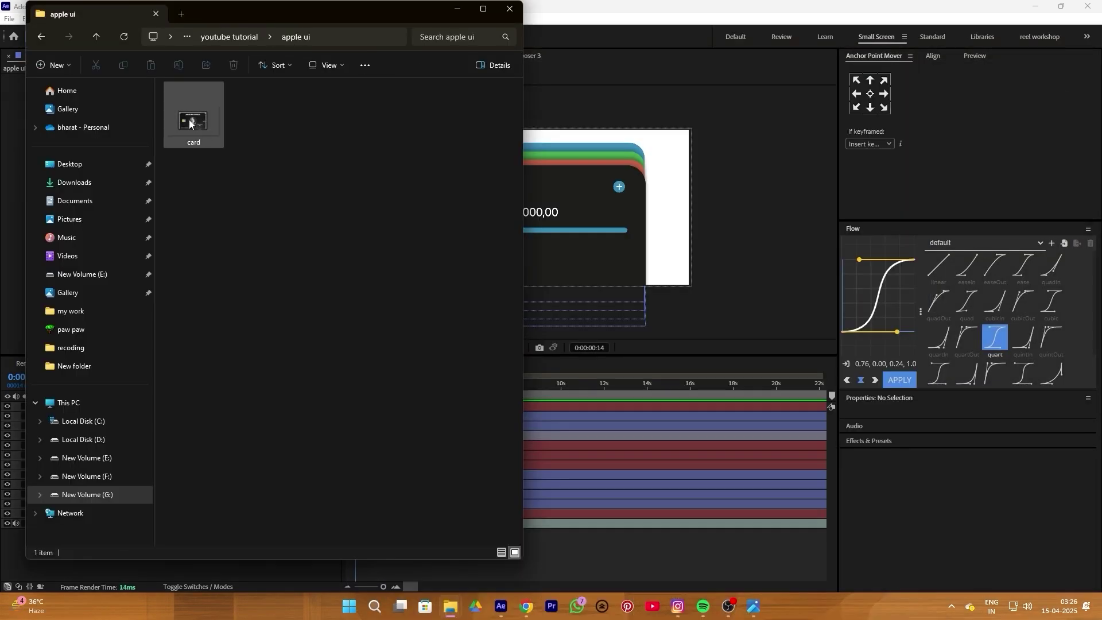
- Bring the card image from the apple ui folder into the composition, scale it to 79% and move it below the bar
{"action": "left_click_drag", "start_coordinate": [191, 115], "coordinate": [674, 309]}
{"action": "left_click_drag", "start_coordinate": [976, 445], "coordinate": [971, 445]}
{"action": "left_click_drag", "start_coordinate": [1016, 433], "coordinate": [1056, 462]}
- Parent the Wallet title and the "+" text to the circle layer, and move the circle up toward the card's upper edge
{"action": "left_click_drag", "start_coordinate": [492, 192], "coordinate": [492, 188]}
{"action": "left_click", "coordinate": [97, 416], "text": "ctrl"}
{"action": "left_click_drag", "start_coordinate": [244, 416], "coordinate": [106, 426]}
{"action": "left_click", "coordinate": [104, 426]}
{"action": "left_click", "coordinate": [167, 559]}
{"action": "left_click_drag", "start_coordinate": [1015, 433], "coordinate": [962, 445]}
- Move the money bag and the dollar amount up together, closer to the Wallet title
{"action": "left_click", "coordinate": [109, 445]}
{"action": "left_click", "coordinate": [109, 464], "text": "shift"}
{"action": "left_click", "coordinate": [803, 435]}
{"action": "left_click", "coordinate": [525, 203]}
{"action": "scroll", "coordinate": [617, 241], "scroll_direction": "up", "scroll_amount": 2}
{"action": "left_click", "coordinate": [408, 190]}
{"action": "left_click", "coordinate": [803, 436]}
{"action": "left_click", "coordinate": [787, 553]}
- Move the American Express card image to a vertical position of 1061
{"action": "left_click", "coordinate": [631, 310]}
{"action": "scroll", "coordinate": [631, 241], "scroll_direction": "down", "scroll_amount": 2}
{"action": "left_click_drag", "start_coordinate": [1015, 433], "coordinate": [1008, 433]}
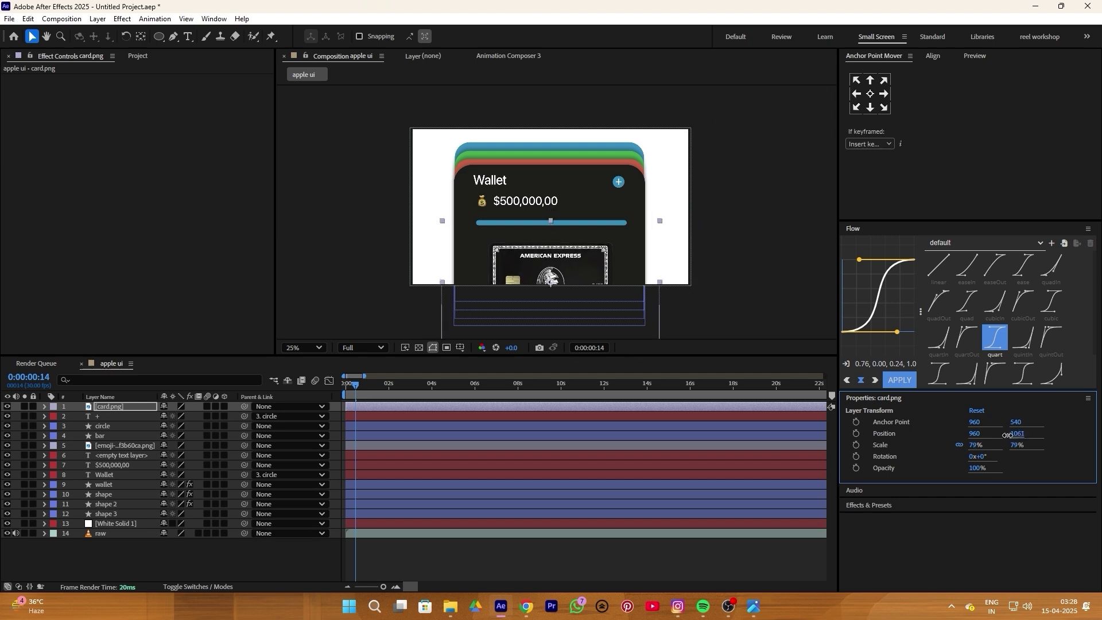
{"action": "left_click", "coordinate": [787, 554]}
- Create a null object, parent all card, text and shape layers of the wallet UI to it, and scale it down slightly
{"action": "right_click", "coordinate": [71, 425]}
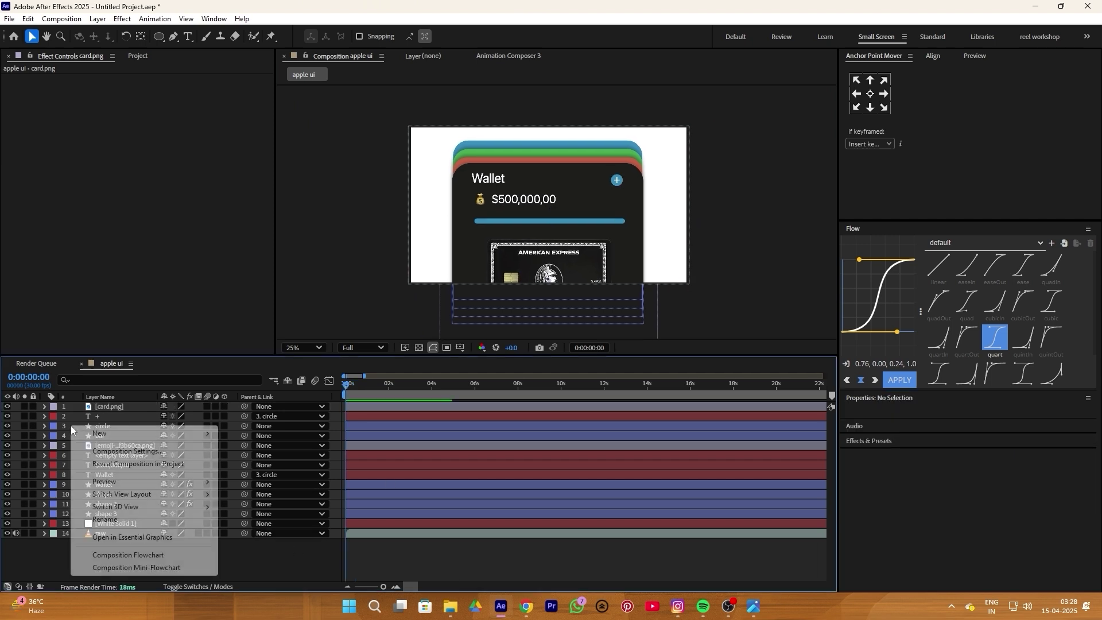
{"action": "mouse_move", "coordinate": [98, 434]}
{"action": "left_click", "coordinate": [261, 497]}
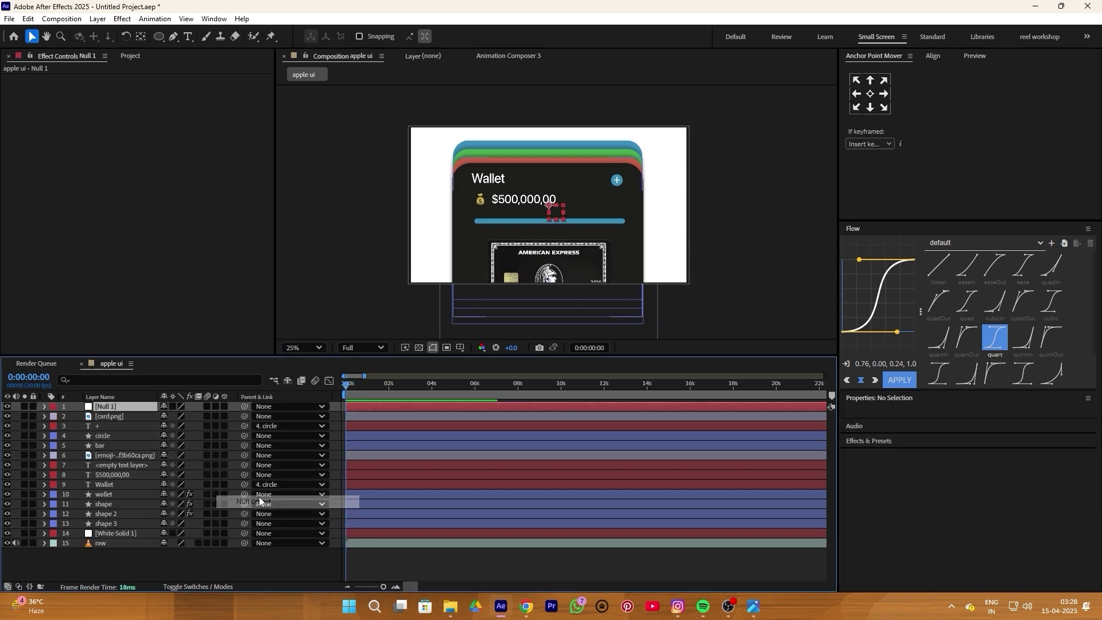
{"action": "left_click_drag", "start_coordinate": [79, 421], "coordinate": [126, 524]}
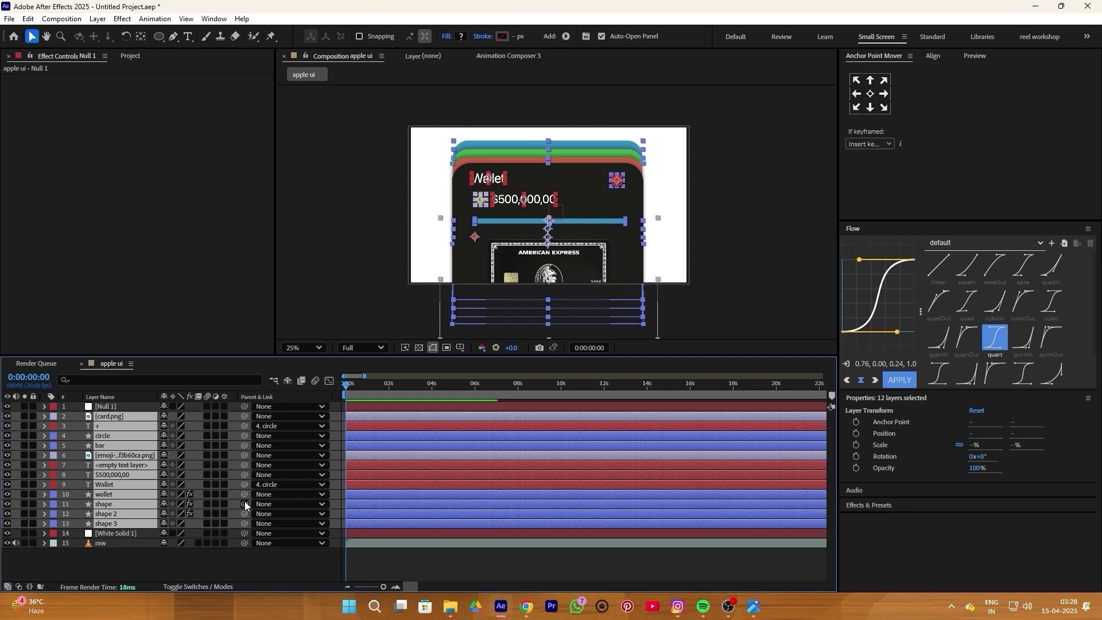
{"action": "left_click_drag", "start_coordinate": [244, 504], "coordinate": [105, 407]}
{"action": "mouse_move", "coordinate": [978, 444]}
{"action": "left_mouse_down"}
{"action": "mouse_move", "coordinate": [947, 446]}
{"action": "mouse_move", "coordinate": [971, 446]}
{"action": "left_mouse_up"}
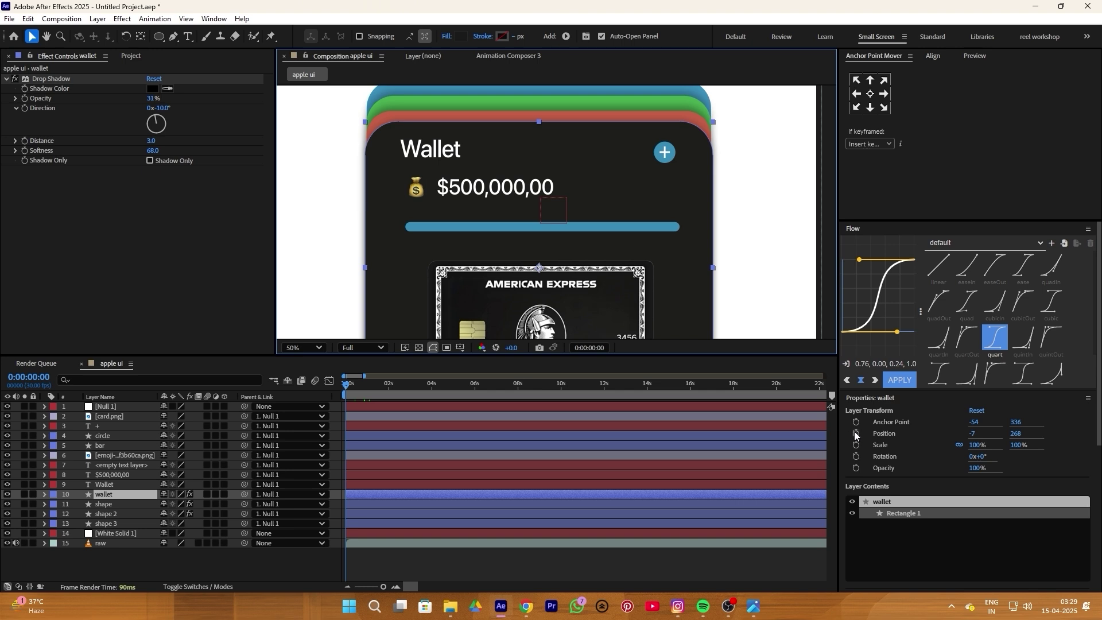
- Animate the wallet layer's Position from Y 1798 at the first frame to Y 268 and apply the quart easing
{"action": "left_click", "coordinate": [855, 434]}
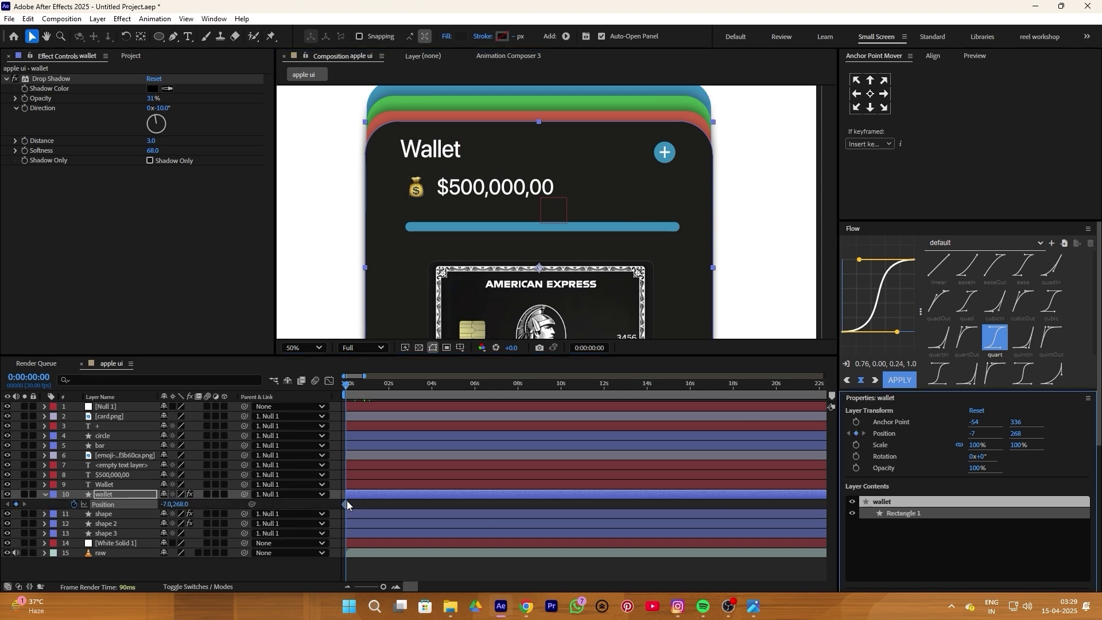
{"action": "left_click_drag", "start_coordinate": [346, 506], "coordinate": [358, 506]}
{"action": "left_click_drag", "start_coordinate": [180, 504], "coordinate": [1064, 497]}
{"action": "scroll", "coordinate": [693, 222], "scroll_direction": "down", "scroll_amount": 2}
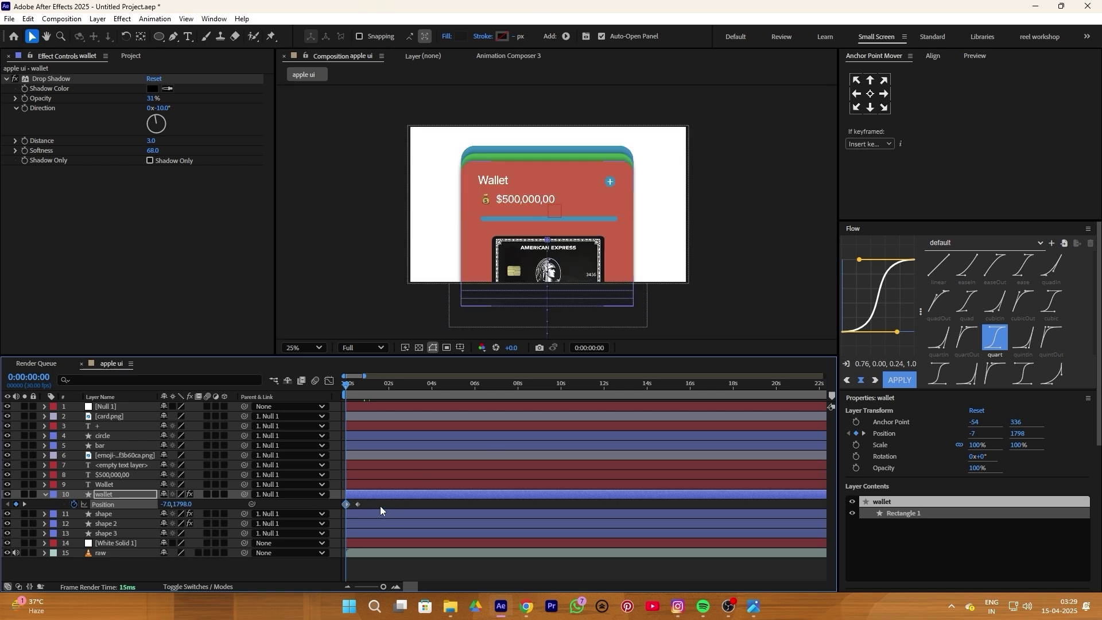
{"action": "left_click_drag", "start_coordinate": [380, 501], "coordinate": [308, 507]}
{"action": "left_click", "coordinate": [897, 382]}
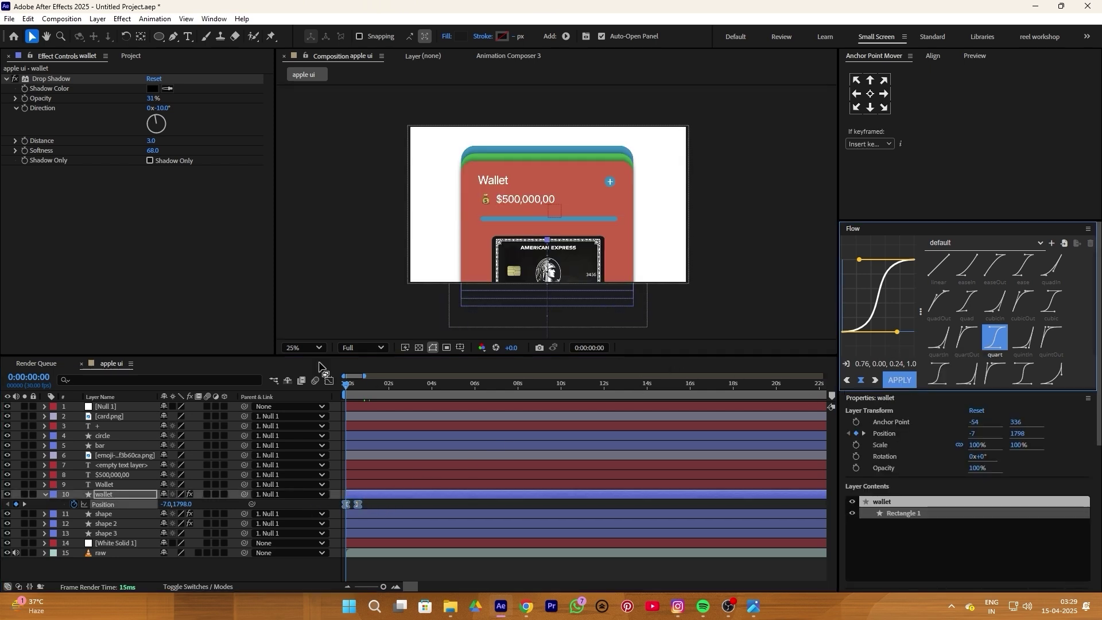
- Enable motion blur on the layers and copy the wallet layer's Position keyframes onto the red shape layer
{"action": "left_click", "coordinate": [318, 348]}
{"action": "left_click", "coordinate": [319, 378]}
{"action": "left_click_drag", "start_coordinate": [393, 420], "coordinate": [325, 425]}
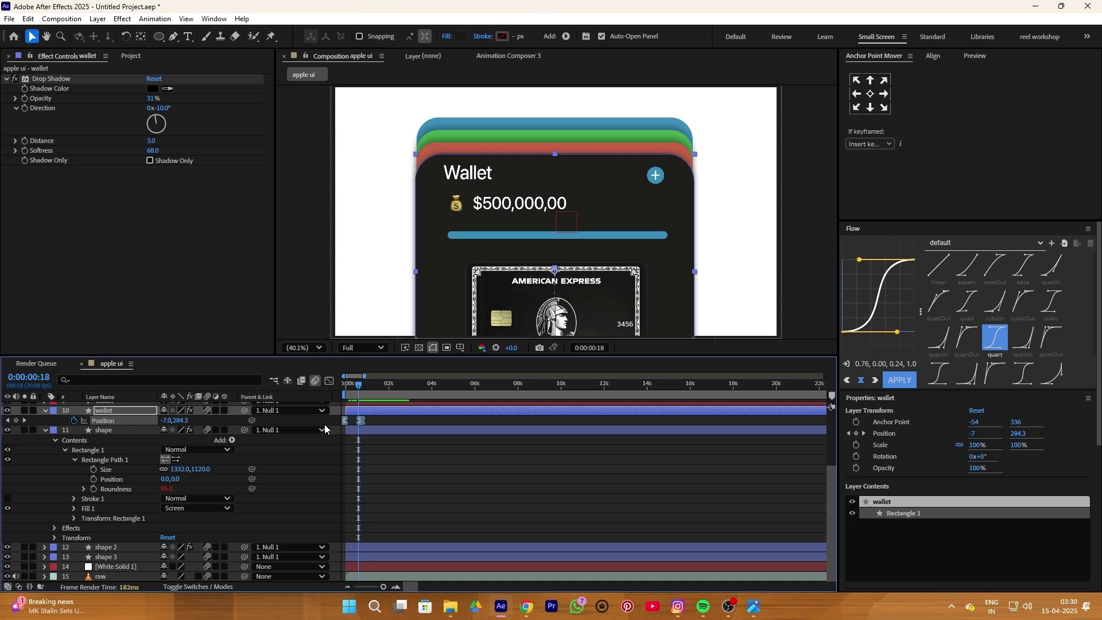
{"action": "left_click", "coordinate": [367, 435]}
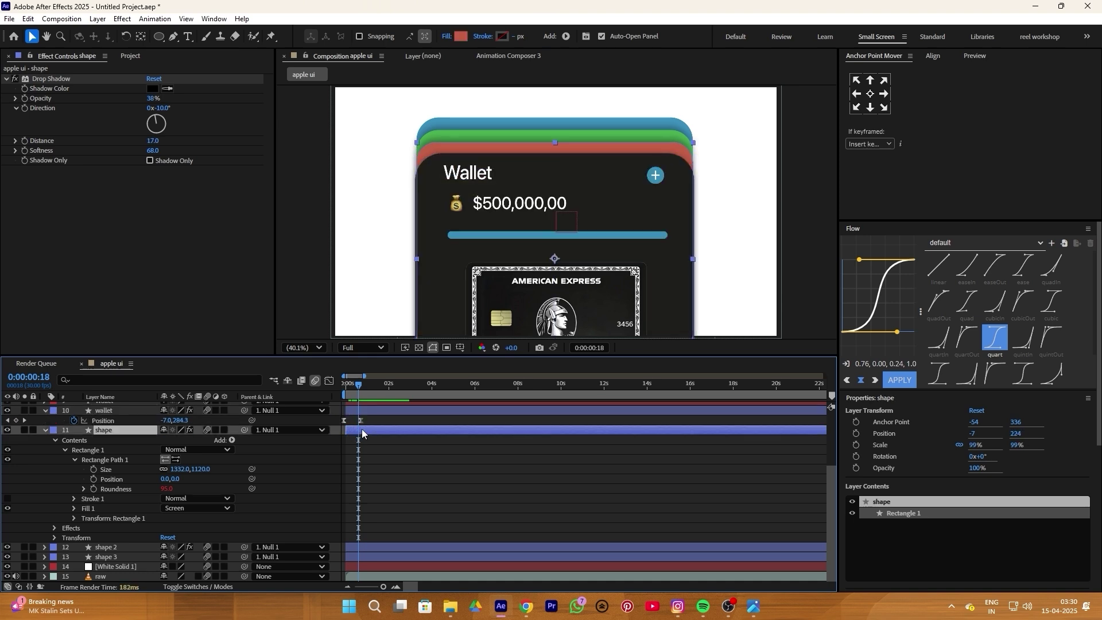
{"action": "key", "text": "ctrl+v"}
{"action": "left_click", "coordinate": [370, 475]}
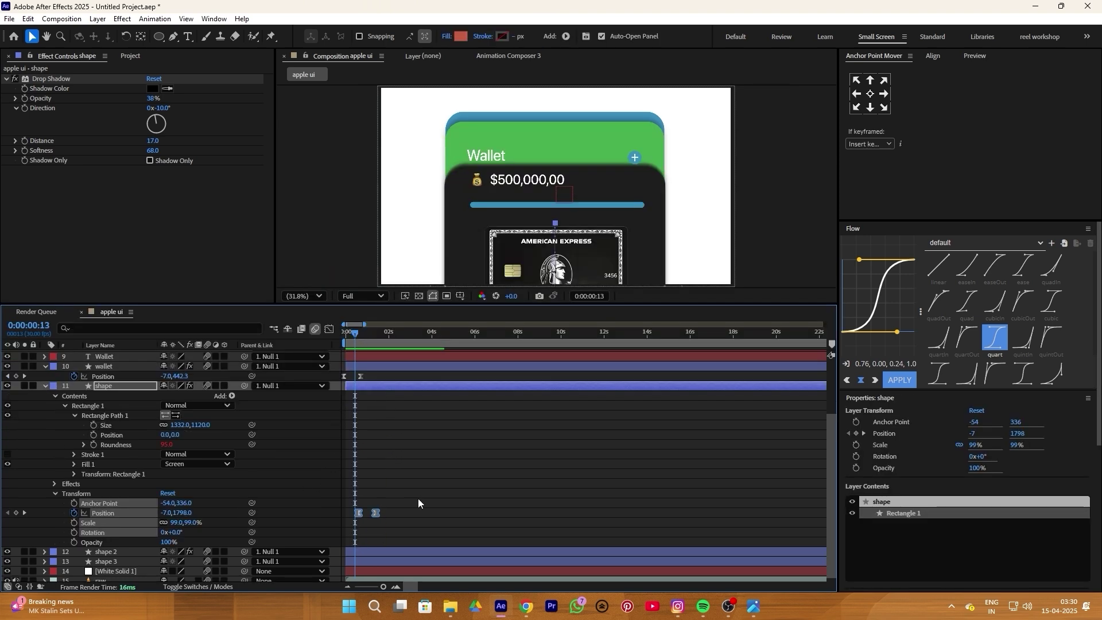
- Shift the red shape's Position keyframes earlier so they start just after the wallet layer's, and preview the animation
{"action": "left_click_drag", "start_coordinate": [412, 504], "coordinate": [347, 512]}
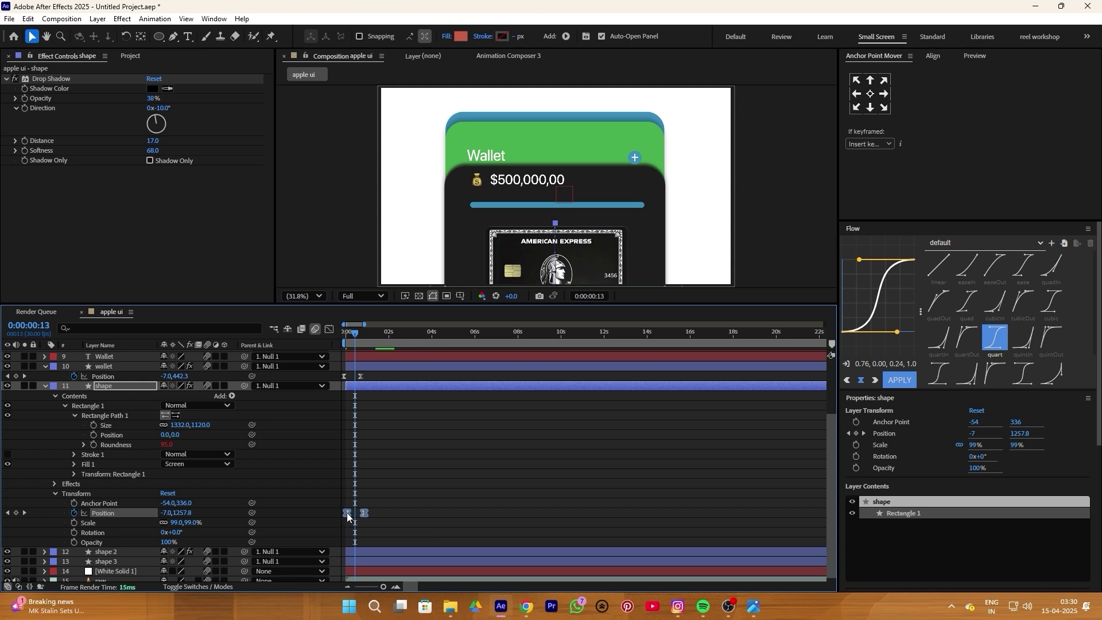
{"action": "key", "text": "space"}
{"action": "key", "text": "ctrl+v"}
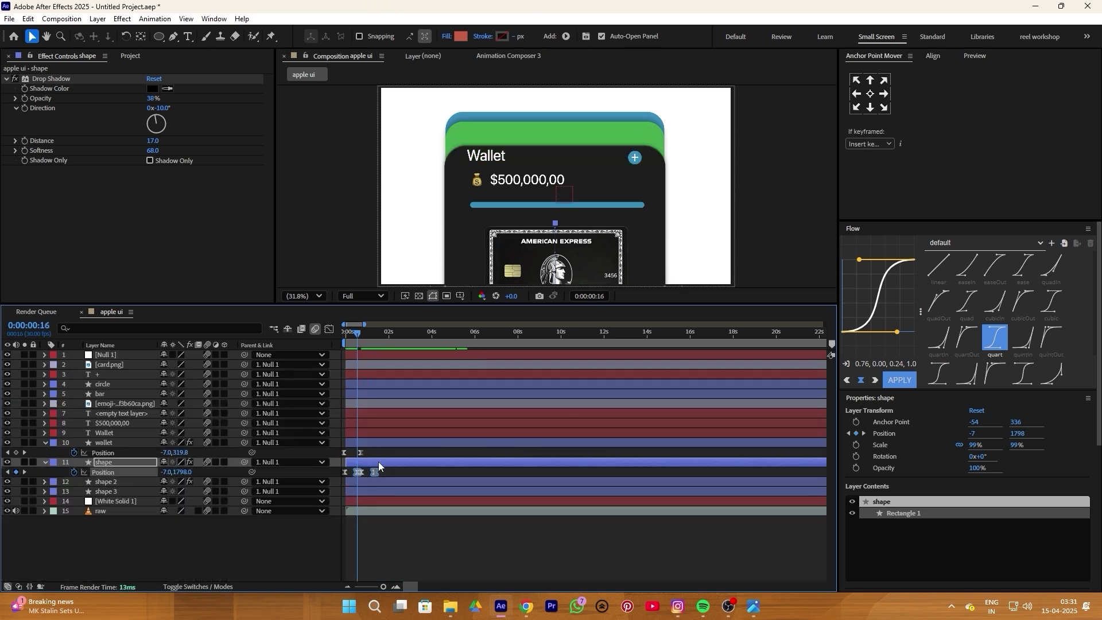
{"action": "key", "text": "ctrl+c"}
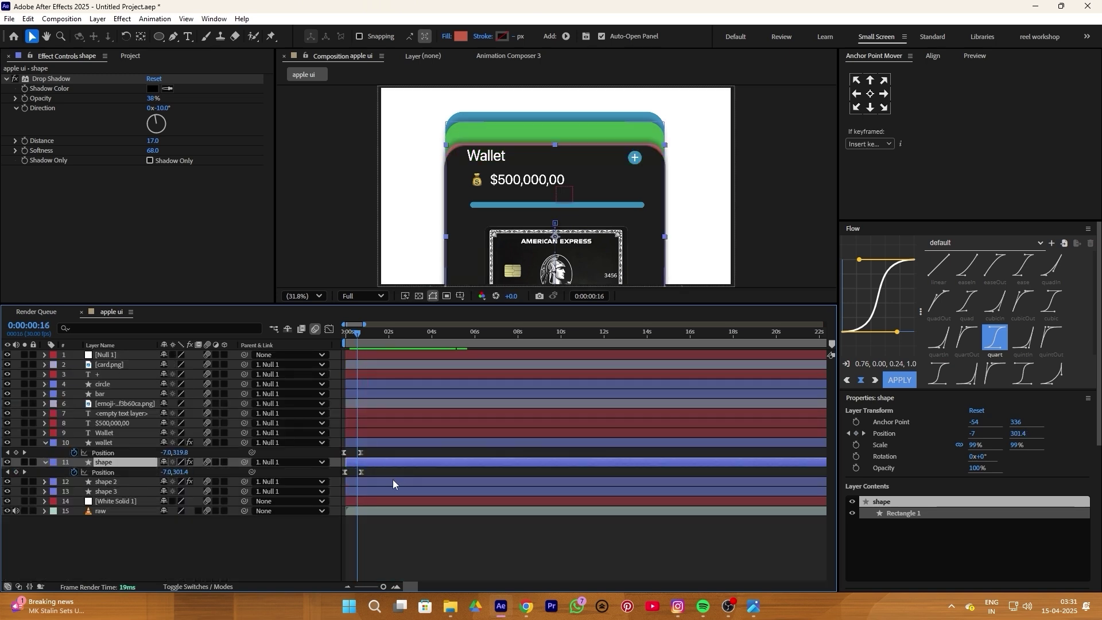
- Paste the Position keyframes onto the shape 2 layer and shift them to start slightly after the red shape's
{"action": "left_click", "coordinate": [391, 481]}
{"action": "key", "text": "ctrl+v"}
{"action": "key", "text": "k"}
{"action": "left_click_drag", "start_coordinate": [182, 491], "coordinate": [147, 491]}
{"action": "left_click", "coordinate": [216, 560]}
{"action": "key", "text": "z"}
{"action": "key", "text": "ctrl+z"}
{"action": "key", "text": "space"}
{"action": "left_click_drag", "start_coordinate": [381, 495], "coordinate": [352, 487]}
{"action": "left_click_drag", "start_coordinate": [374, 491], "coordinate": [368, 491]}
{"action": "left_click_drag", "start_coordinate": [386, 587], "coordinate": [388, 588]}
- Paste the Position keyframes onto the shape 3 layer so they start slightly after those of shape 2
{"action": "left_click_drag", "start_coordinate": [402, 332], "coordinate": [231, 363]}
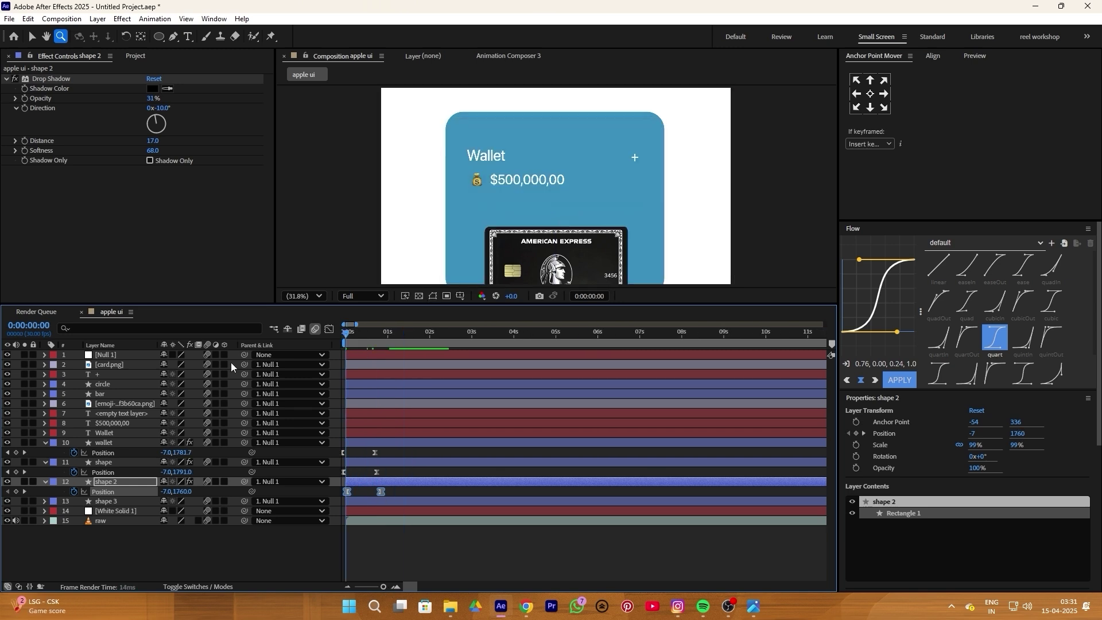
{"action": "left_click", "coordinate": [105, 501]}
{"action": "left_click", "coordinate": [349, 334]}
{"action": "key", "text": "ctrl+v"}
{"action": "key", "text": "v"}
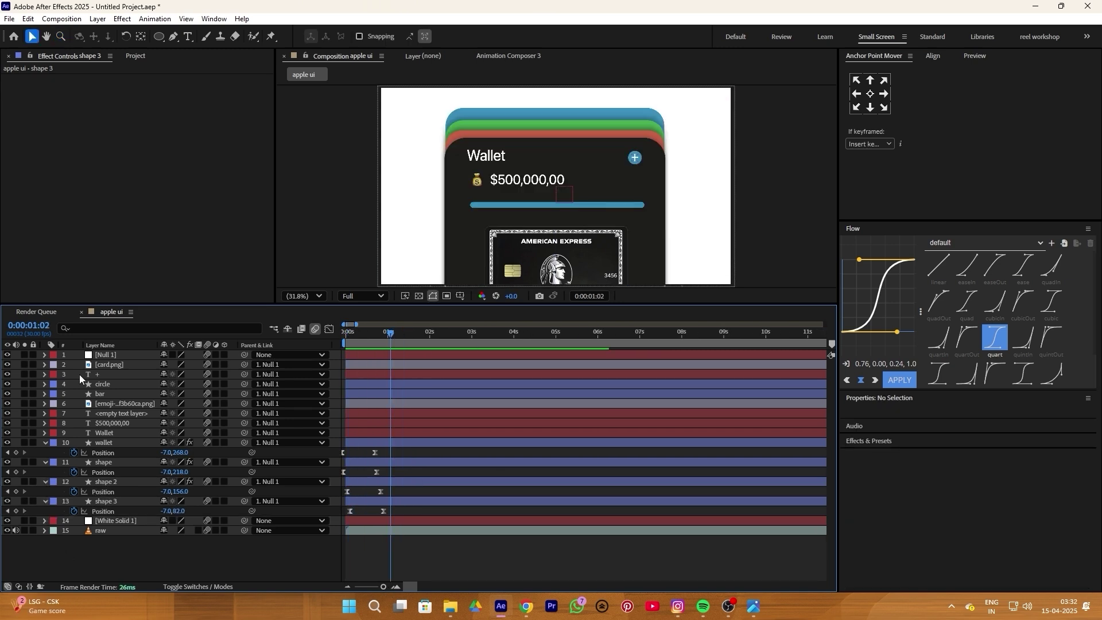
- Parent the text, circle, bar and emoji layers to the wallet layer and rename that layer "black shape"
{"action": "left_click_drag", "start_coordinate": [80, 374], "coordinate": [119, 445]}
{"action": "left_click_drag", "start_coordinate": [244, 404], "coordinate": [137, 442]}
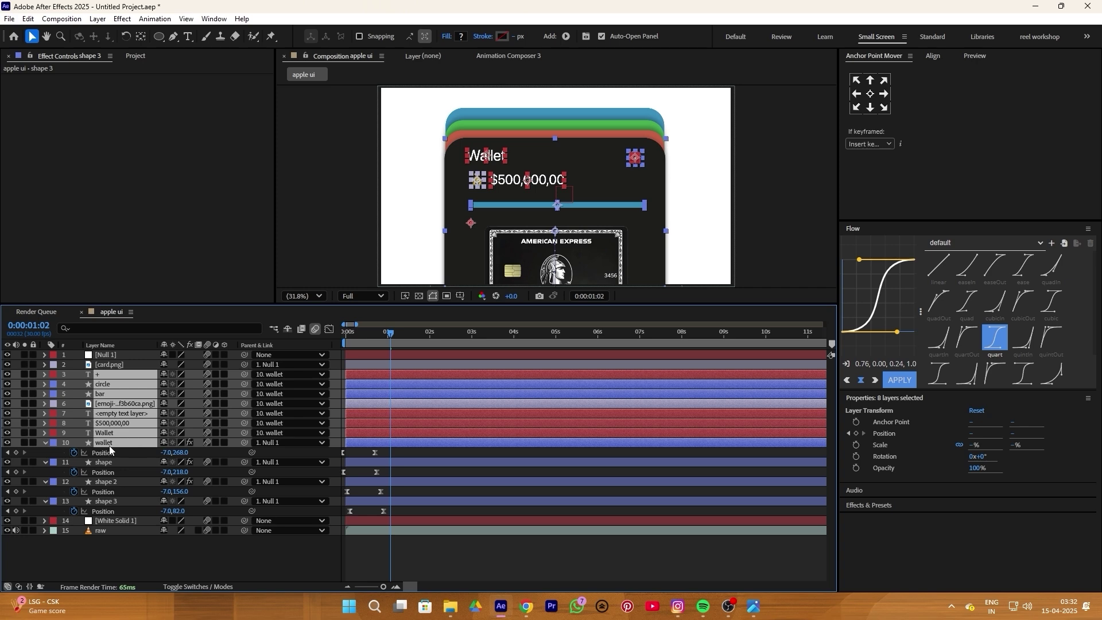
{"action": "left_click", "coordinate": [102, 443]}
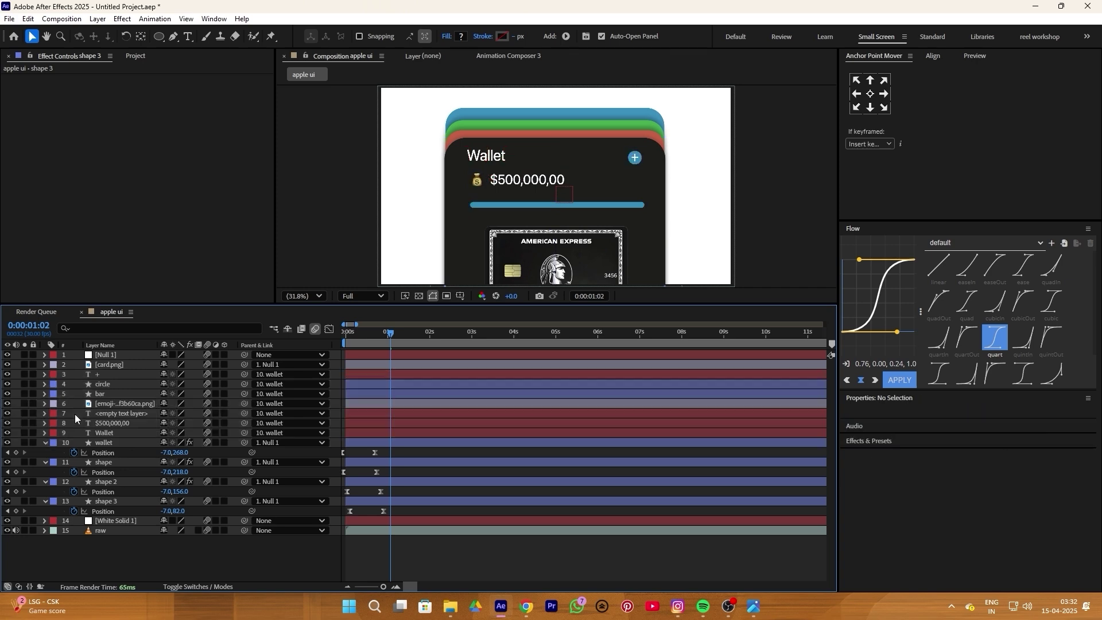
{"action": "right_click", "coordinate": [104, 444]}
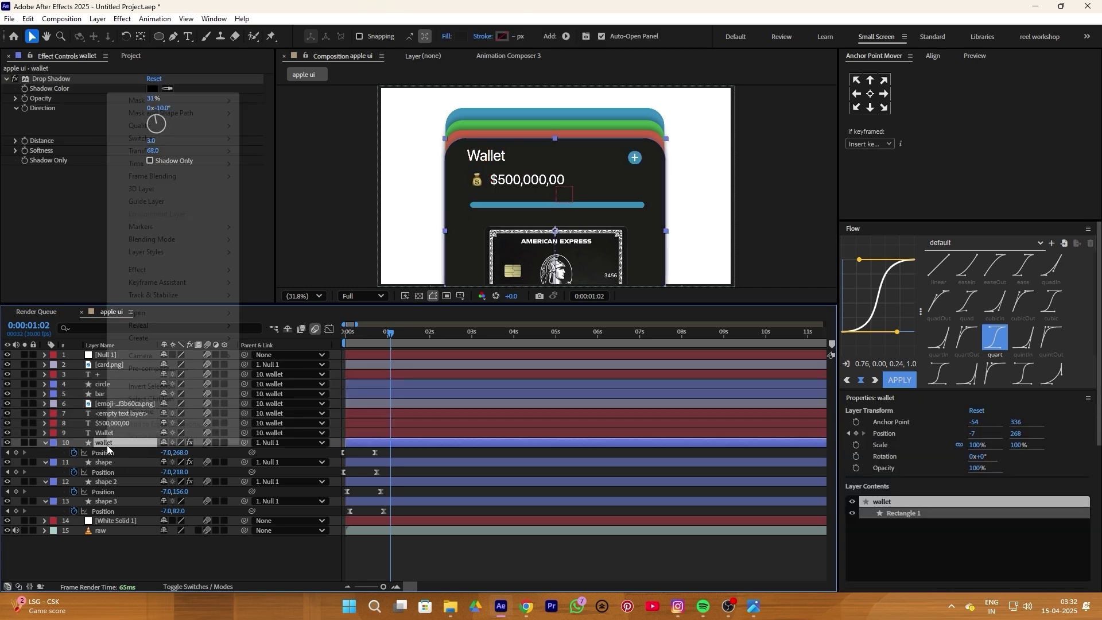
{"action": "left_click", "coordinate": [145, 411]}
{"action": "type", "text": "bla"}
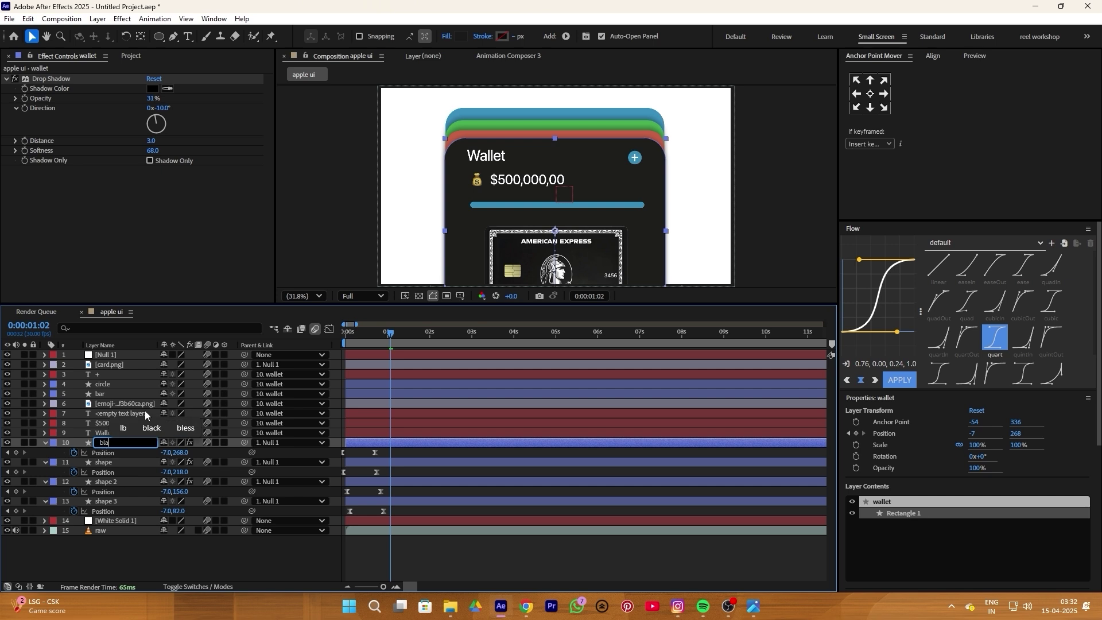
{"action": "type", "text": "ck shape"}
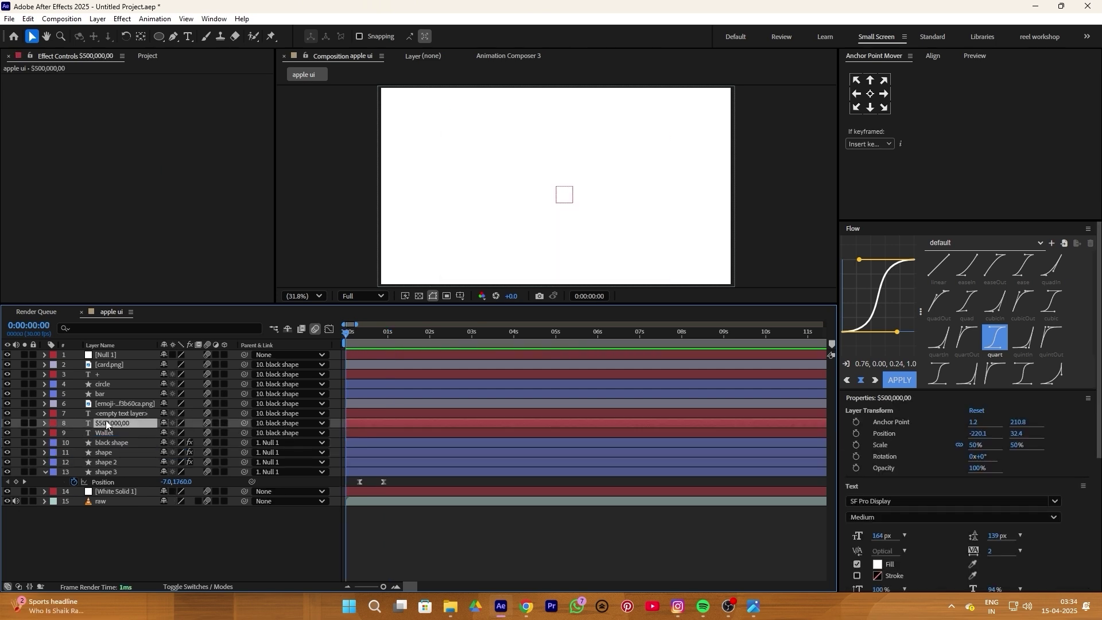
- Apply the Blur and Fade In preset to the $500,000,00 text layer at the first frame and preview it
{"action": "key", "text": "ctrl+space"}
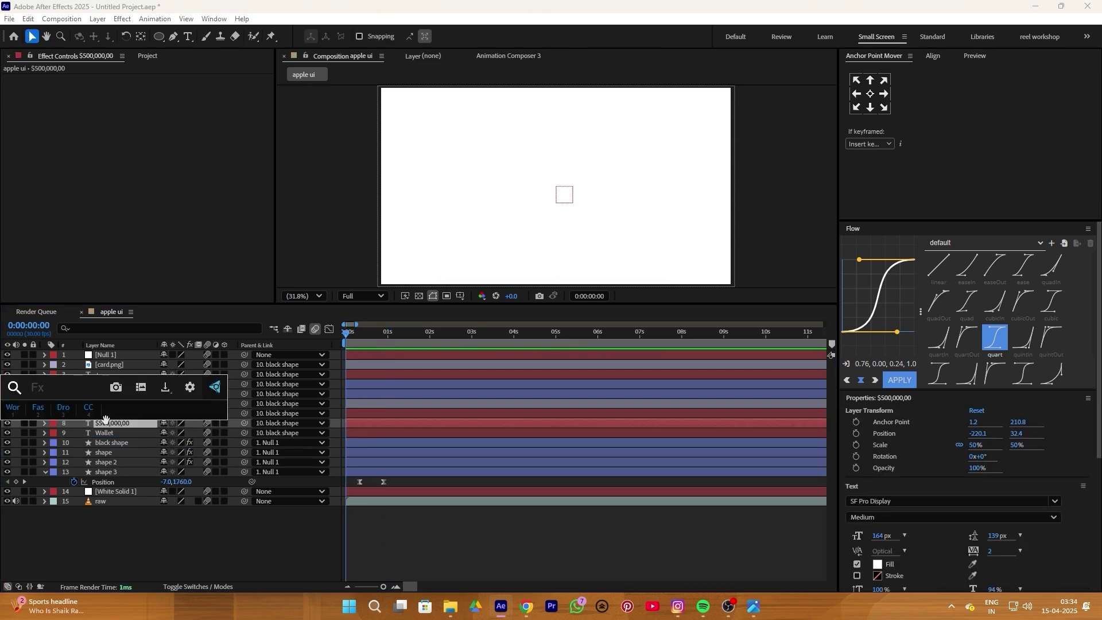
{"action": "type", "text": "blur"}
{"action": "scroll", "coordinate": [106, 425], "scroll_direction": "down", "scroll_amount": 3}
{"action": "scroll", "coordinate": [106, 425], "scroll_direction": "down", "scroll_amount": 5}
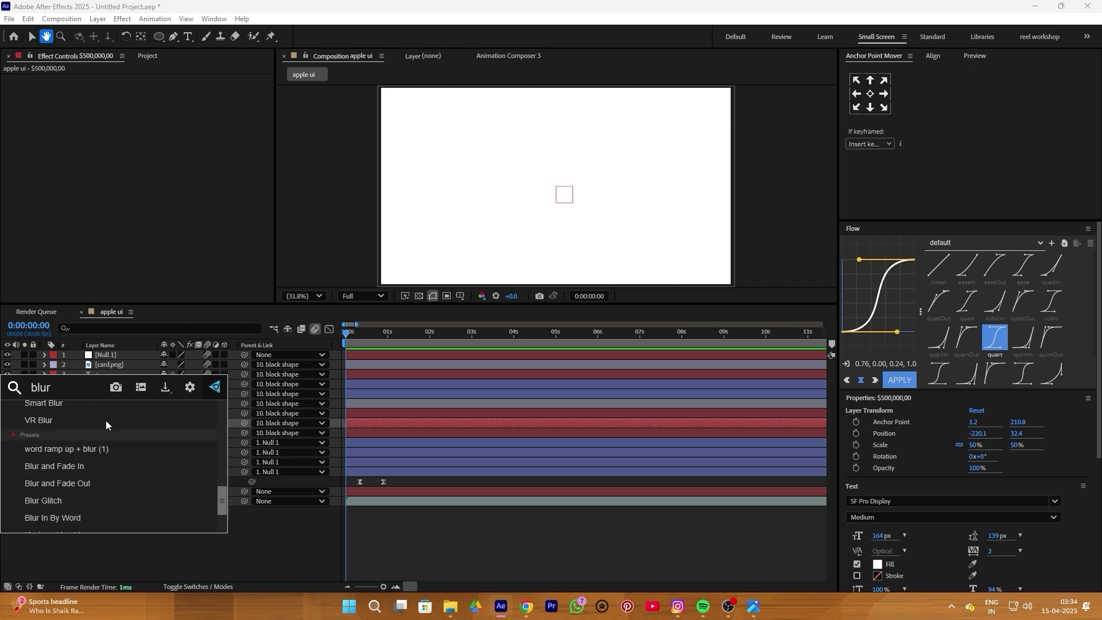
{"action": "left_click", "coordinate": [64, 465]}
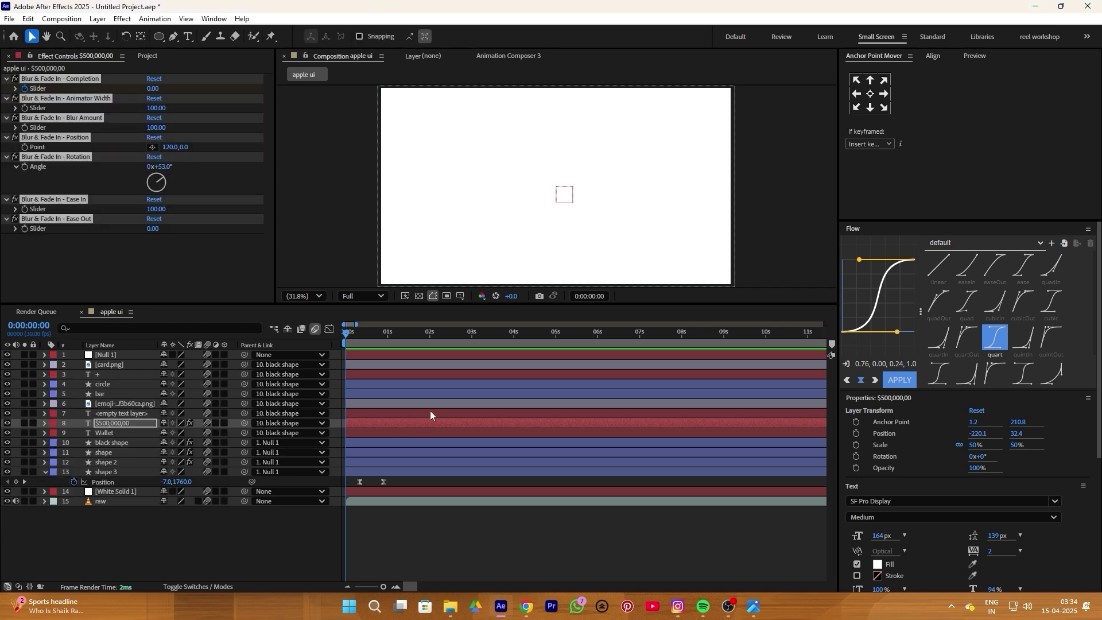
{"action": "left_click_drag", "start_coordinate": [348, 338], "coordinate": [305, 344]}
{"action": "key", "text": "F2"}
{"action": "key", "text": "space"}
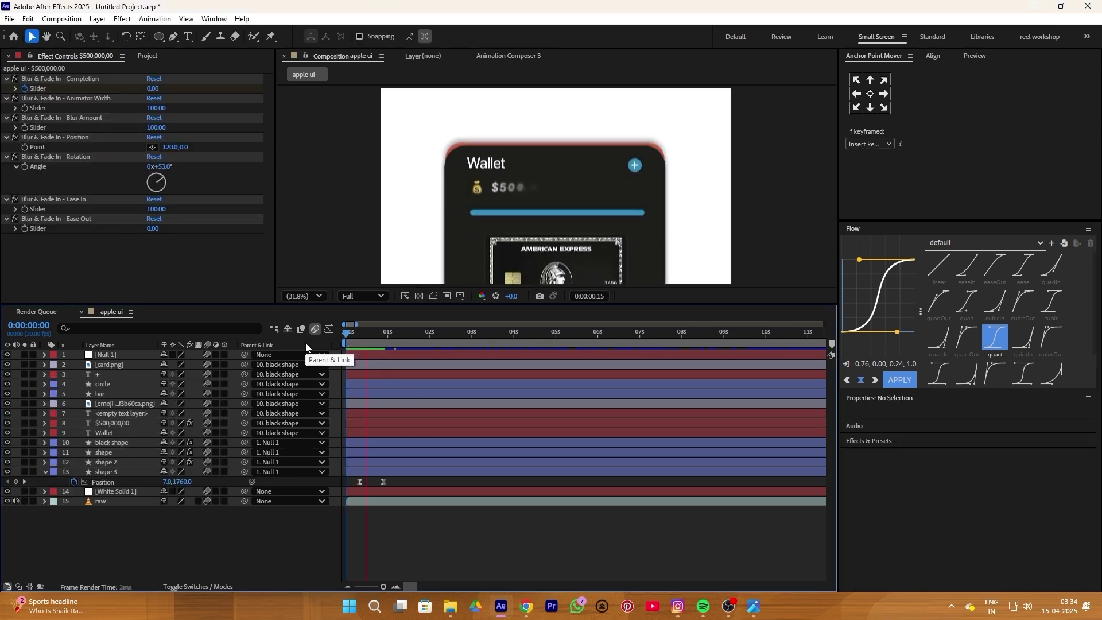
{"action": "key", "text": "space"}
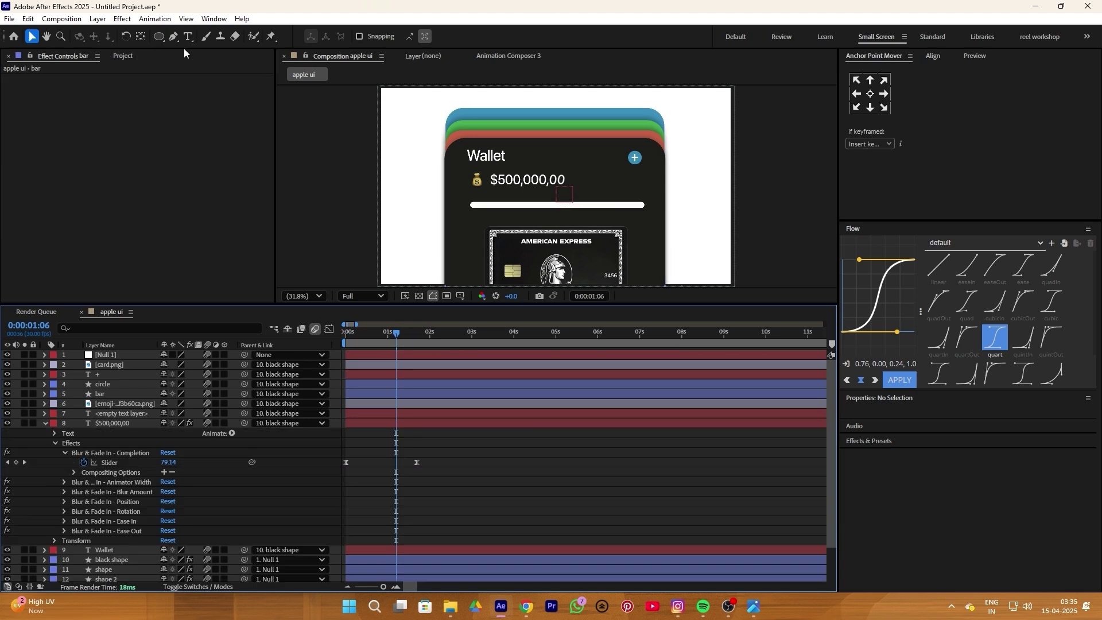
- Draw a horizontal line over the white bar with the Pen tool and give it a green 49 px stroke
{"action": "left_click", "coordinate": [174, 37]}
{"action": "left_click", "coordinate": [459, 205]}
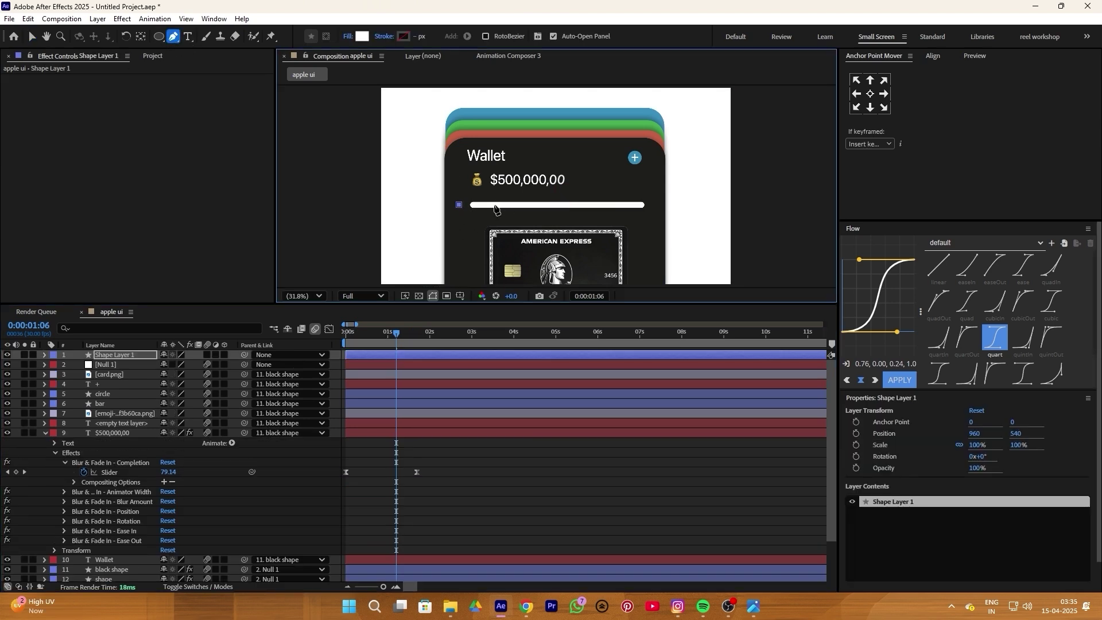
{"action": "left_click", "coordinate": [655, 205]}
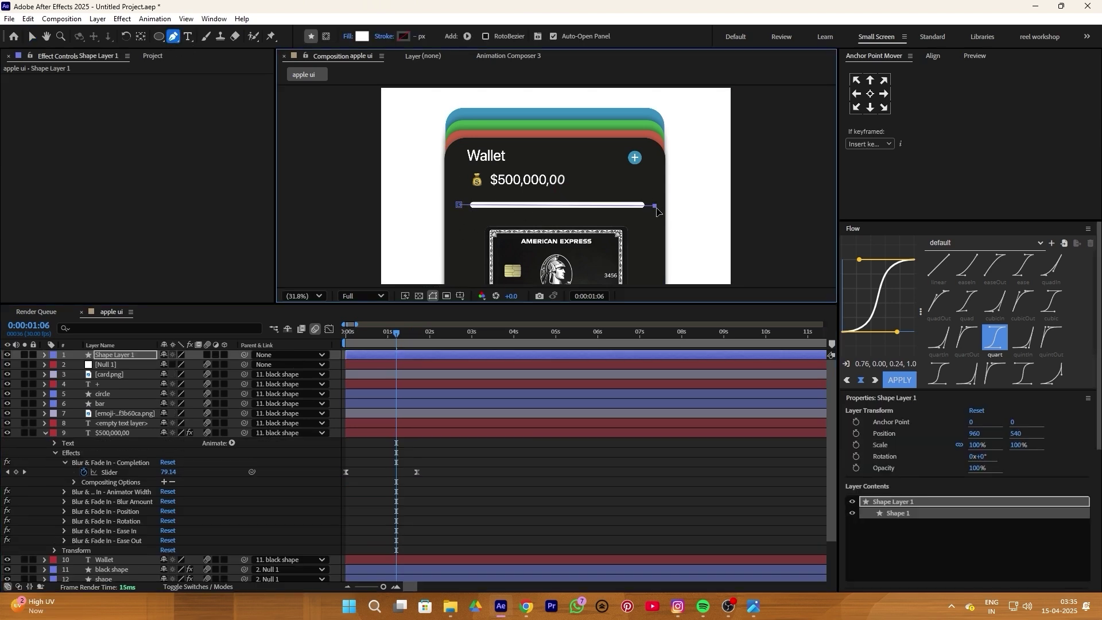
{"action": "left_click", "coordinate": [403, 36]}
{"action": "left_click", "coordinate": [581, 339]}
{"action": "left_click", "coordinate": [565, 257]}
{"action": "left_click", "coordinate": [663, 234]}
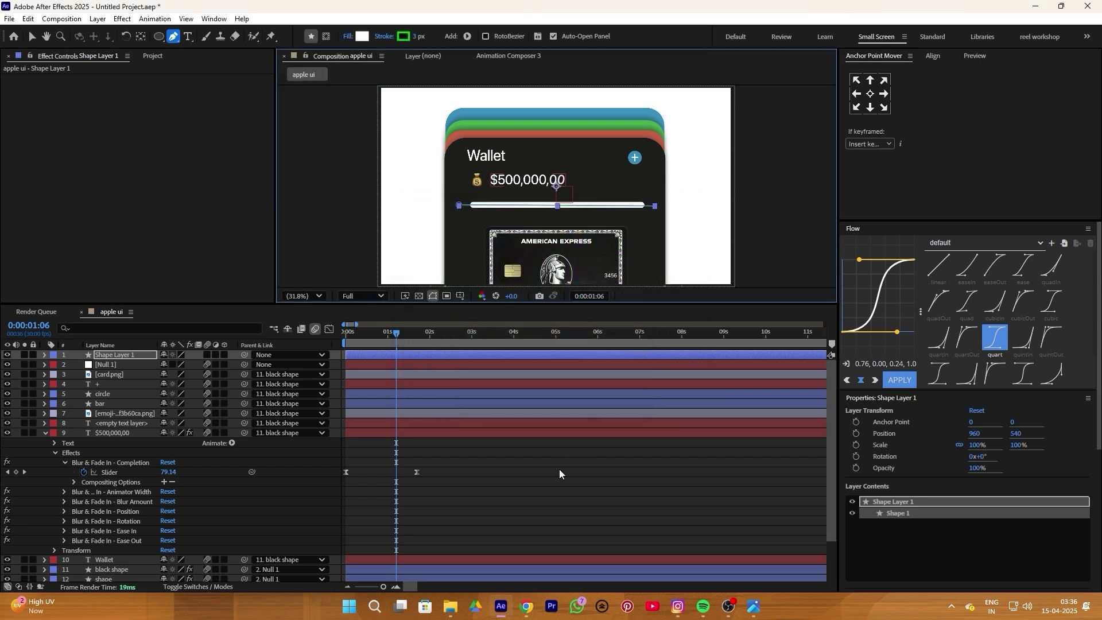
{"action": "left_click_drag", "start_coordinate": [424, 38], "coordinate": [451, 38]}
- Apply Gaussian Blur to the green line layer with a Blurriness of 36.5
{"action": "key", "text": "ctrl+space"}
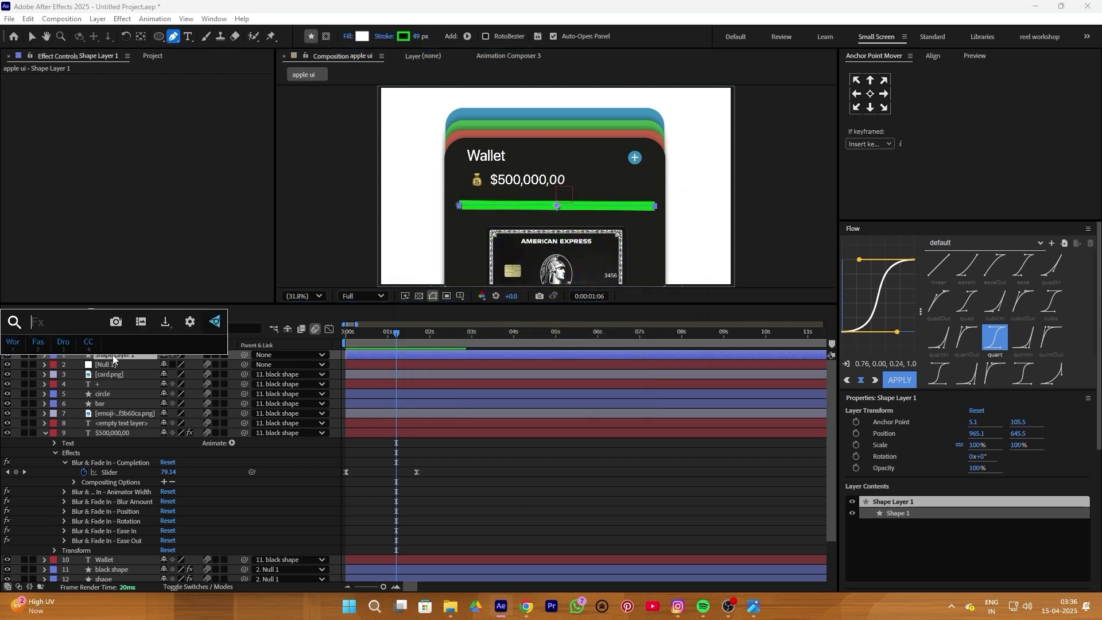
{"action": "type", "text": "blur"}
{"action": "scroll", "coordinate": [113, 354], "scroll_direction": "down", "scroll_amount": 5}
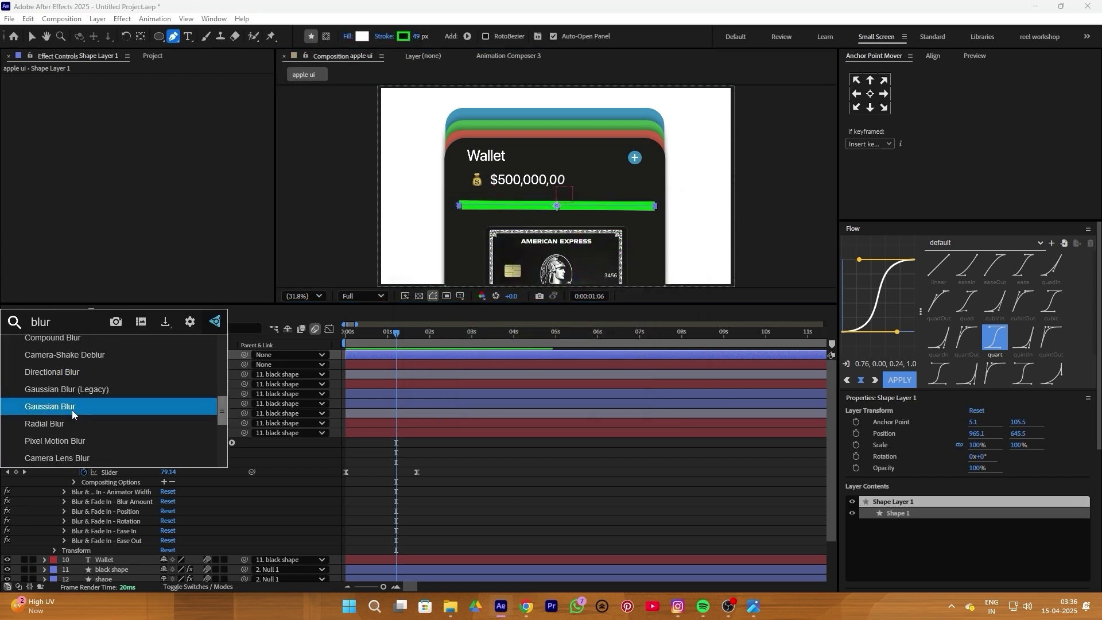
{"action": "left_click", "coordinate": [72, 410]}
{"action": "left_click_drag", "start_coordinate": [294, 79], "coordinate": [396, 84]}
{"action": "left_click", "coordinate": [637, 452]}
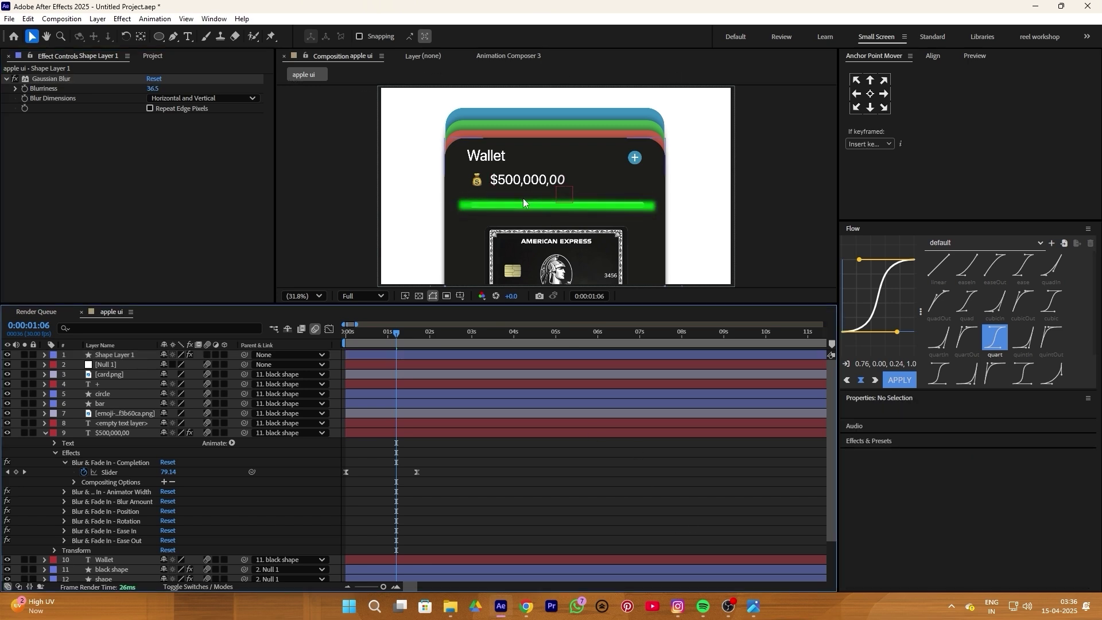
- Use the bar layer as the green line's track matte and place the line layer directly above the bar
{"action": "left_click", "coordinate": [99, 356]}
{"action": "left_click", "coordinate": [197, 586]}
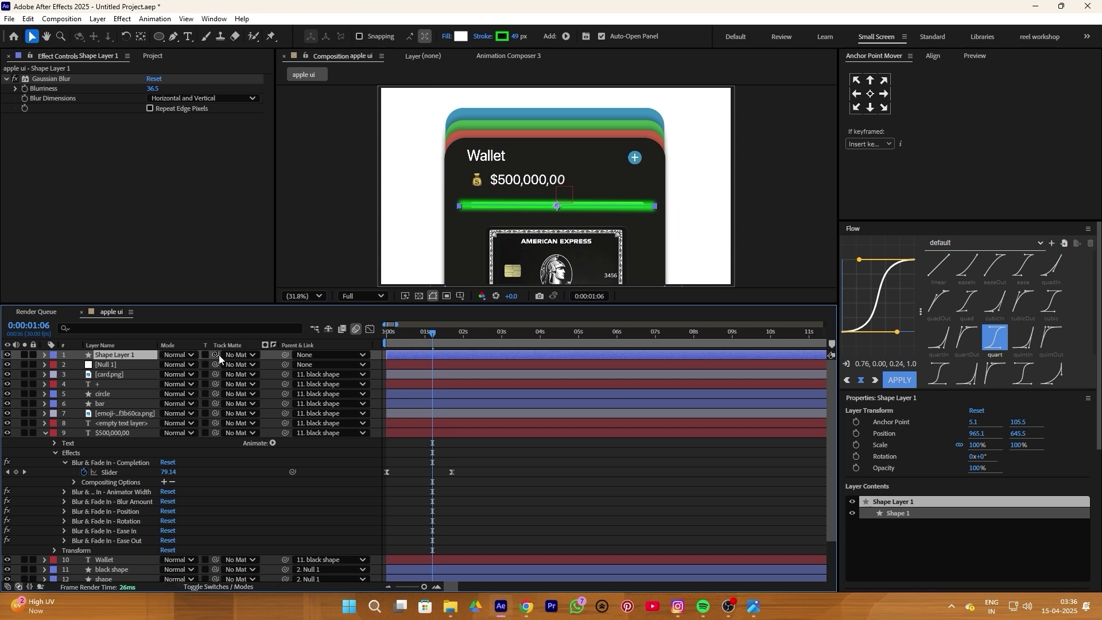
{"action": "left_click_drag", "start_coordinate": [216, 355], "coordinate": [147, 403]}
{"action": "left_click", "coordinate": [561, 492]}
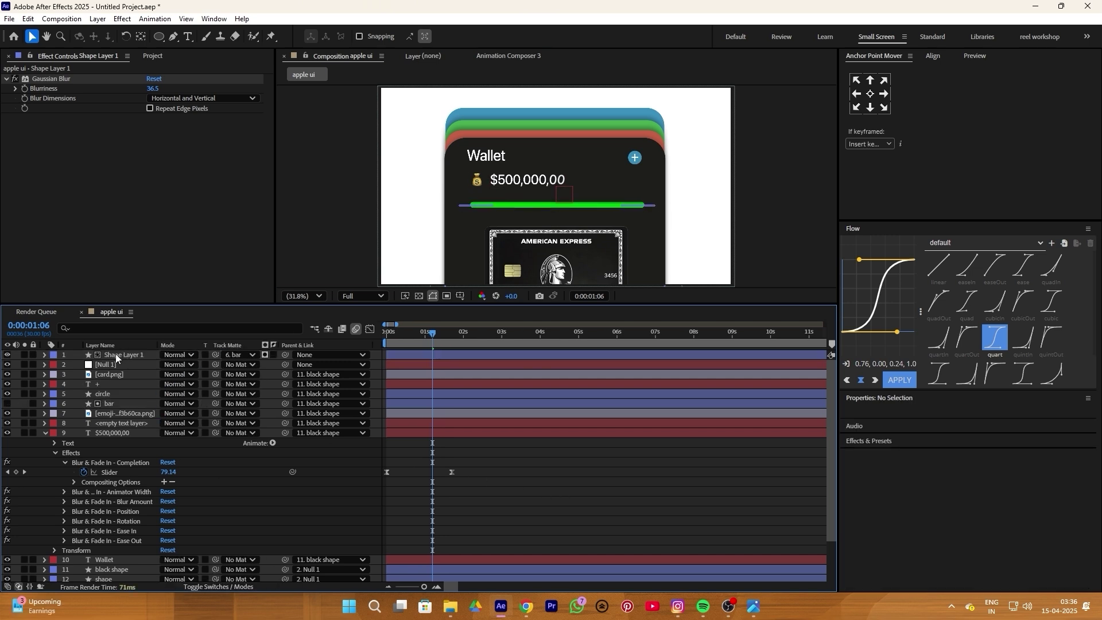
{"action": "left_click_drag", "start_coordinate": [115, 354], "coordinate": [122, 402]}
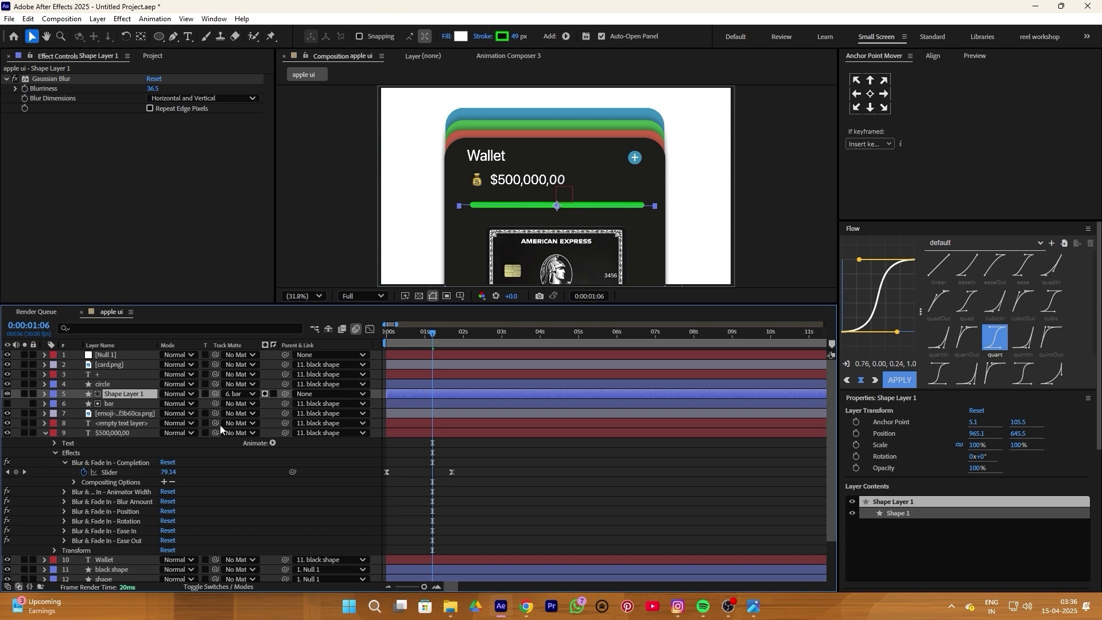
{"action": "left_click", "coordinate": [518, 482]}
- Add Trim Paths to the green line's shape layer and expand its properties
{"action": "left_click", "coordinate": [45, 394]}
{"action": "left_click", "coordinate": [273, 404]}
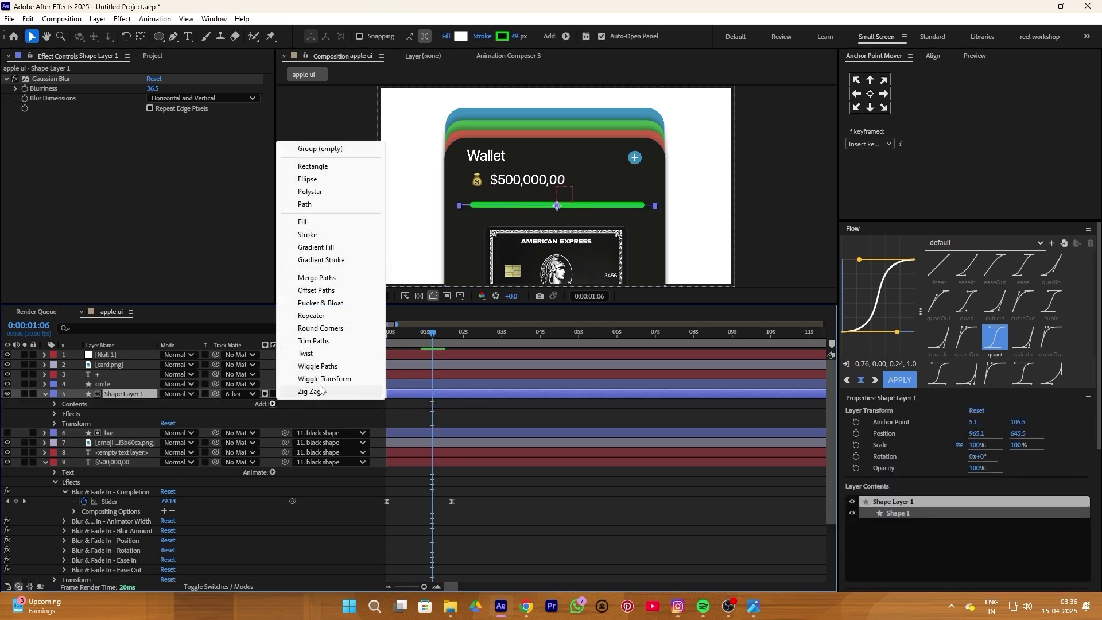
{"action": "left_click", "coordinate": [330, 345]}
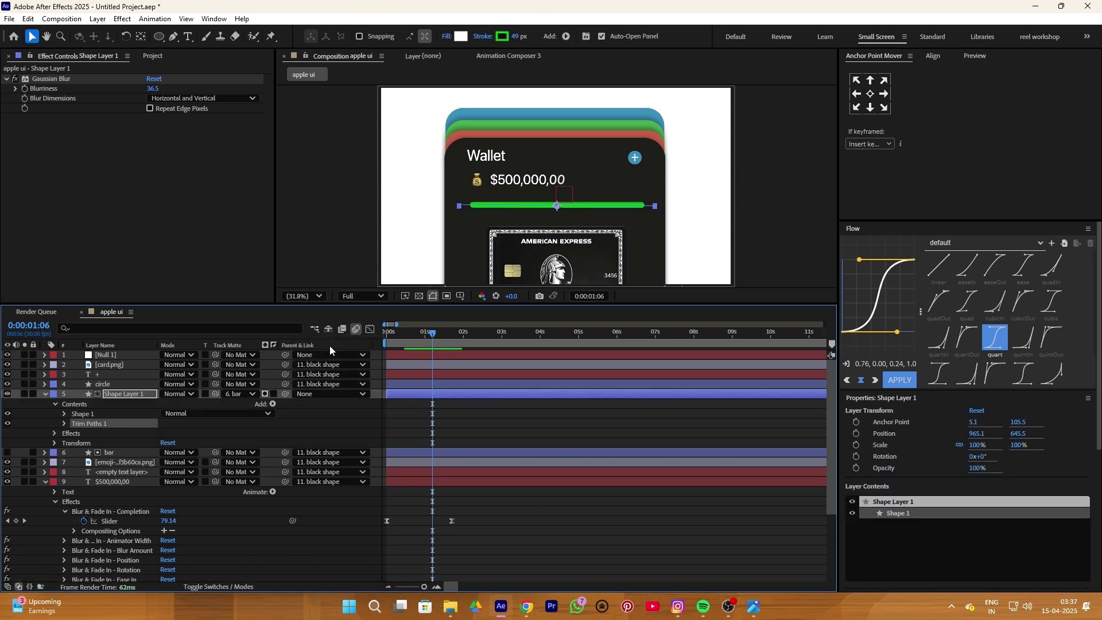
{"action": "left_click", "coordinate": [64, 424]}
- Keyframe the green line's Trim Paths End from 0% at the first frame to 100% at 0:00:01:06
{"action": "left_click_drag", "start_coordinate": [165, 444], "coordinate": [154, 443]}
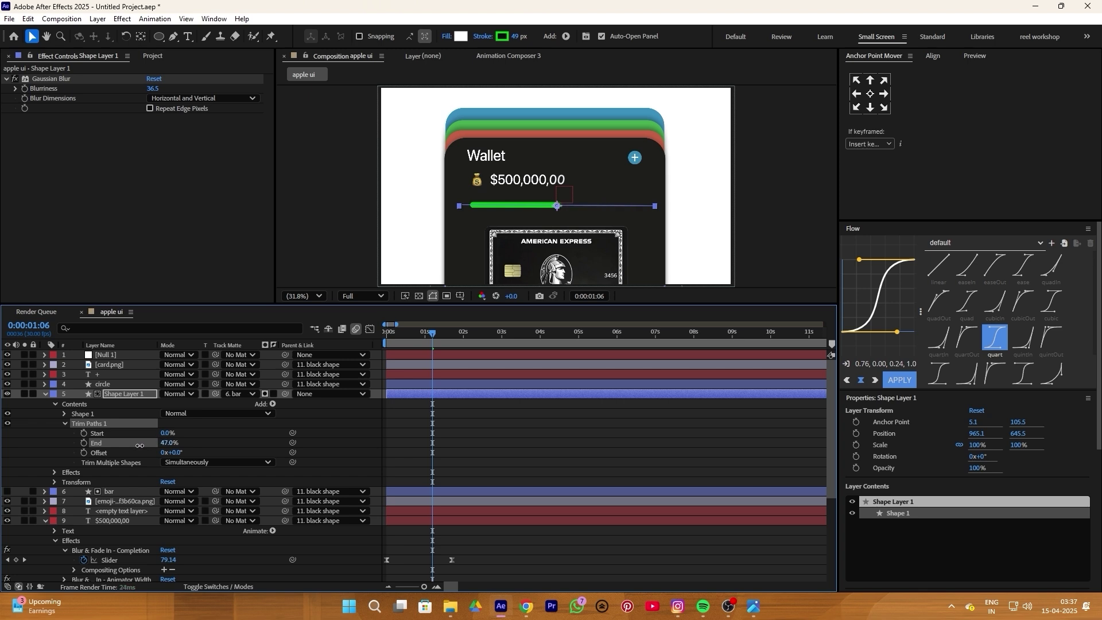
{"action": "left_click", "coordinate": [83, 443]}
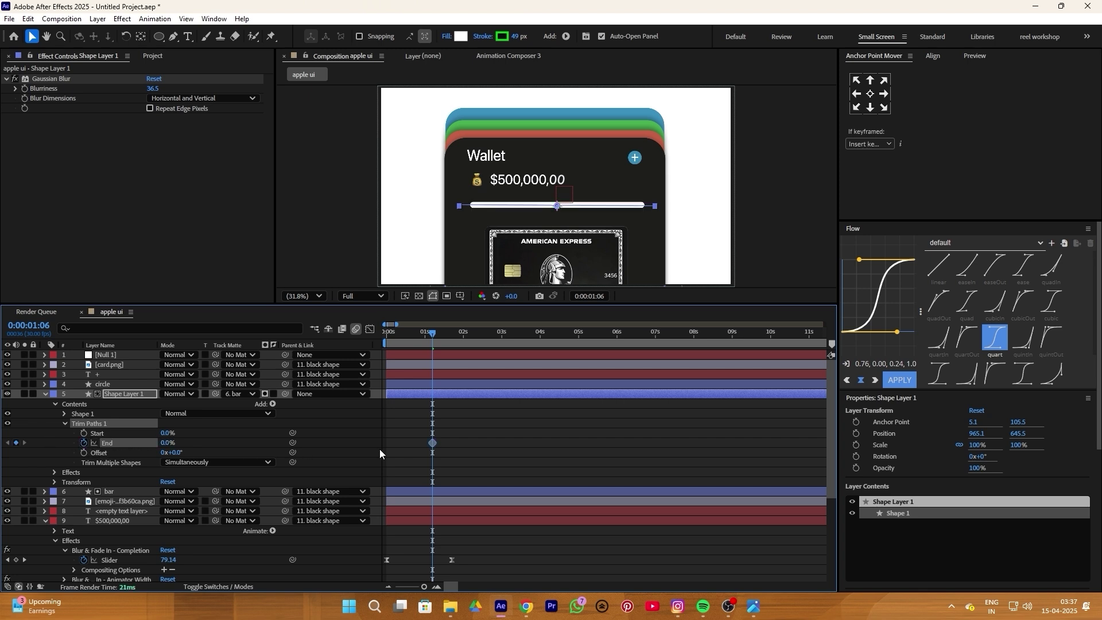
{"action": "left_click_drag", "start_coordinate": [396, 452], "coordinate": [376, 456]}
{"action": "left_click_drag", "start_coordinate": [164, 443], "coordinate": [223, 432]}
- Apply the quart easing to the Trim Paths End keyframes, move the last one later, and preview the bar fill
{"action": "left_click_drag", "start_coordinate": [491, 439], "coordinate": [360, 471]}
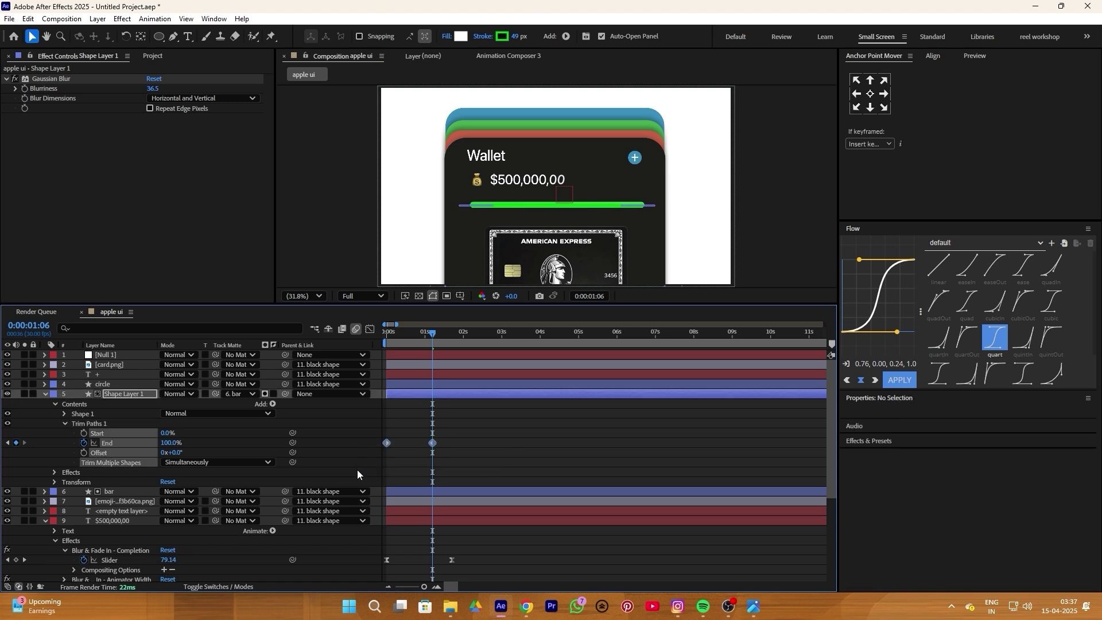
{"action": "left_click", "coordinate": [486, 447]}
{"action": "left_click_drag", "start_coordinate": [458, 437], "coordinate": [370, 464]}
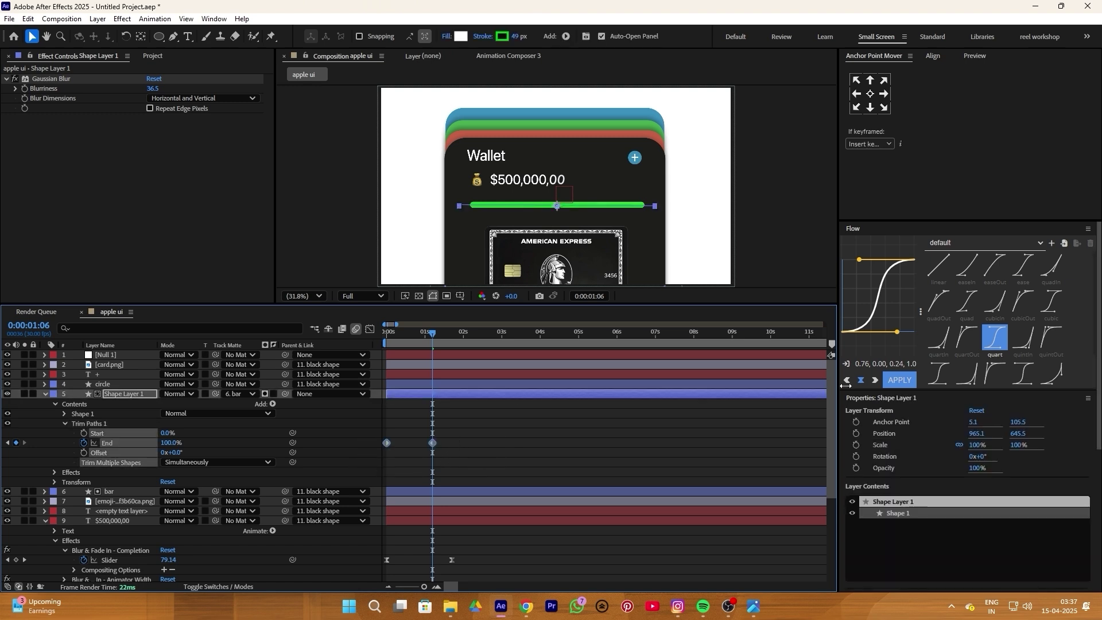
{"action": "left_click", "coordinate": [894, 380]}
{"action": "left_click", "coordinate": [499, 455]}
{"action": "mouse_move", "coordinate": [433, 442]}
{"action": "left_mouse_down"}
{"action": "mouse_move", "coordinate": [453, 443]}
{"action": "mouse_move", "coordinate": [442, 443]}
{"action": "left_mouse_up"}
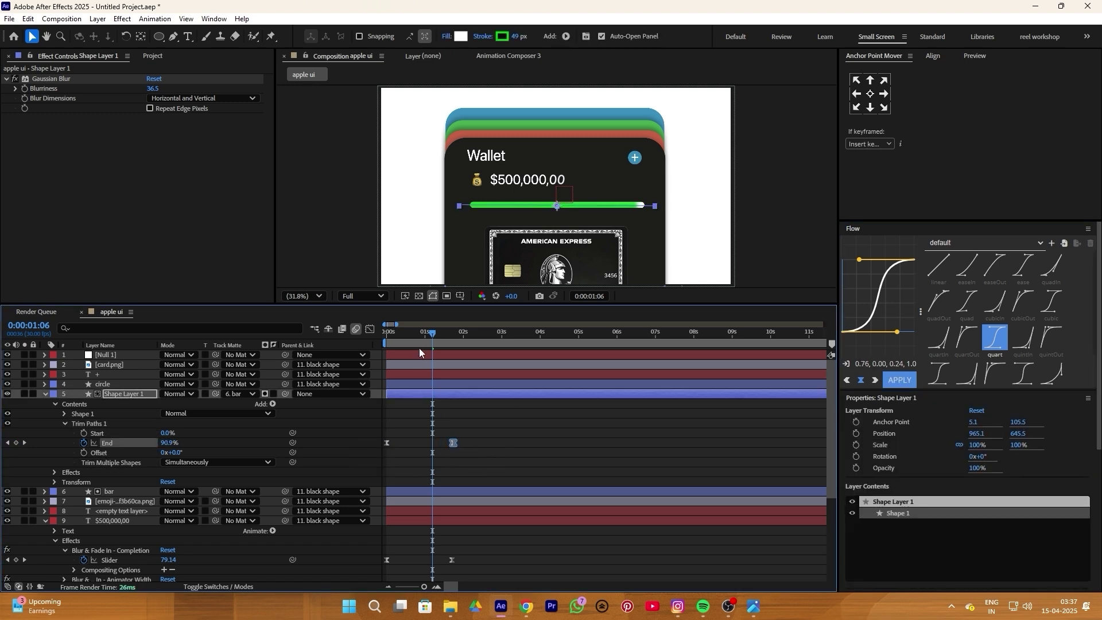
{"action": "key", "text": "space"}
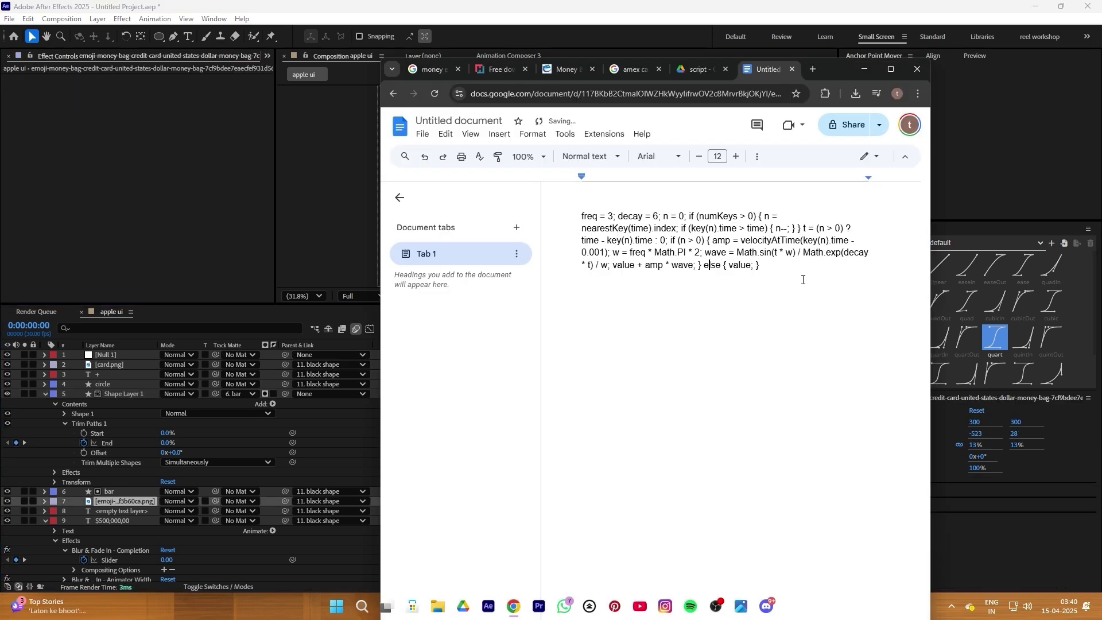
- Select the entire bounce expression with freq = 3 and decay = 6 in the Google Docs document
{"action": "left_click_drag", "start_coordinate": [761, 265], "coordinate": [561, 213]}
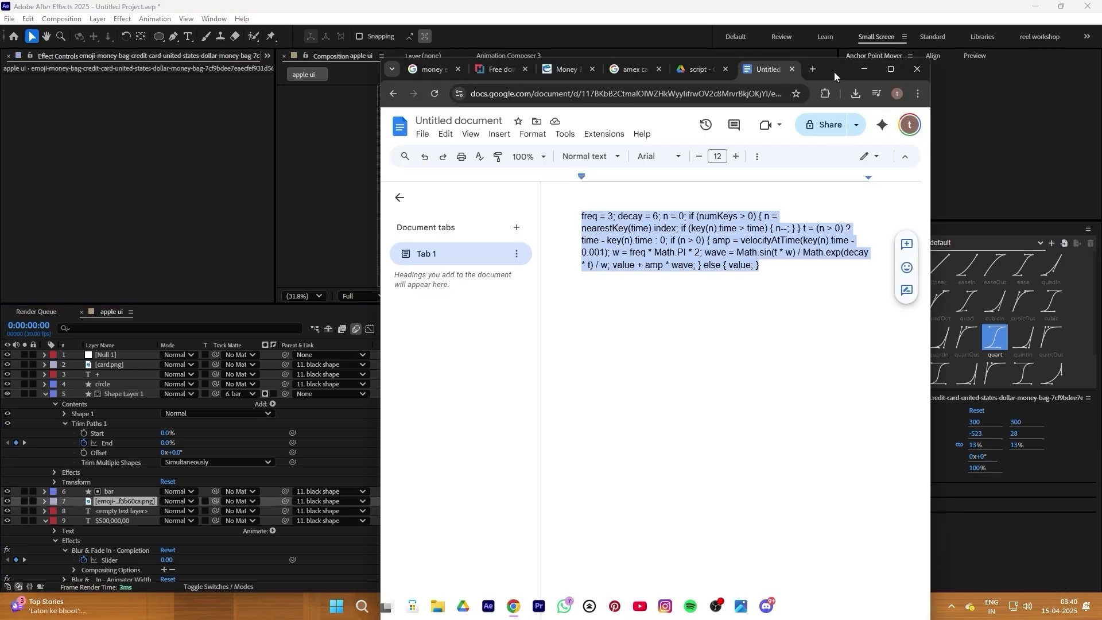
{"action": "double_click", "coordinate": [835, 71]}
{"action": "left_click", "coordinate": [1050, 17]}
{"action": "left_click_drag", "start_coordinate": [836, 77], "coordinate": [807, 66]}
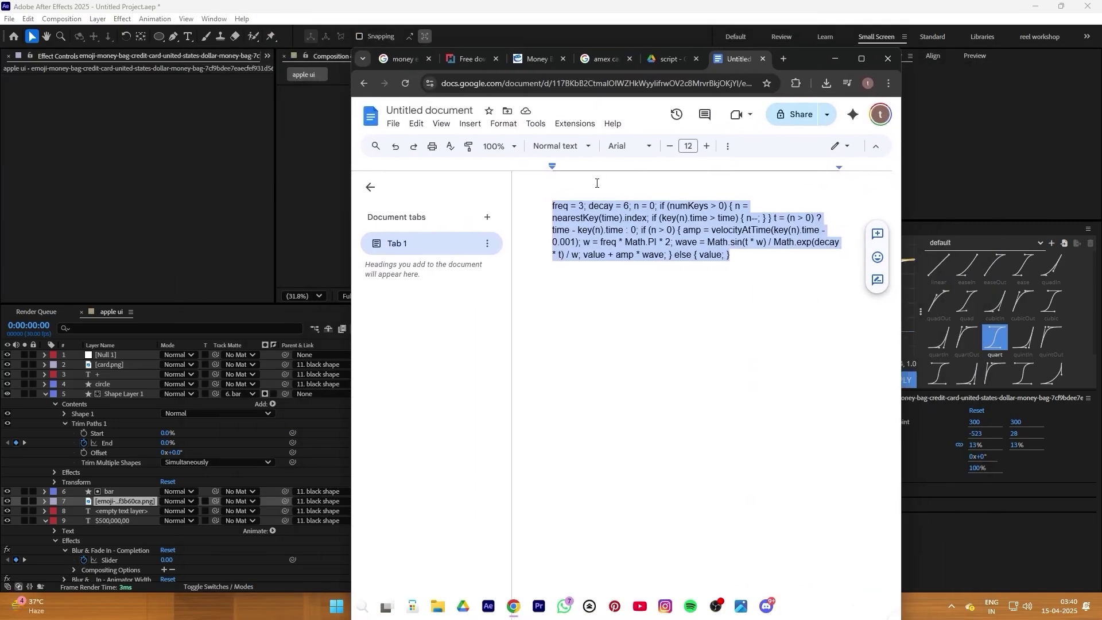
{"action": "left_click", "coordinate": [531, 214]}
{"action": "left_click_drag", "start_coordinate": [539, 204], "coordinate": [768, 291]}
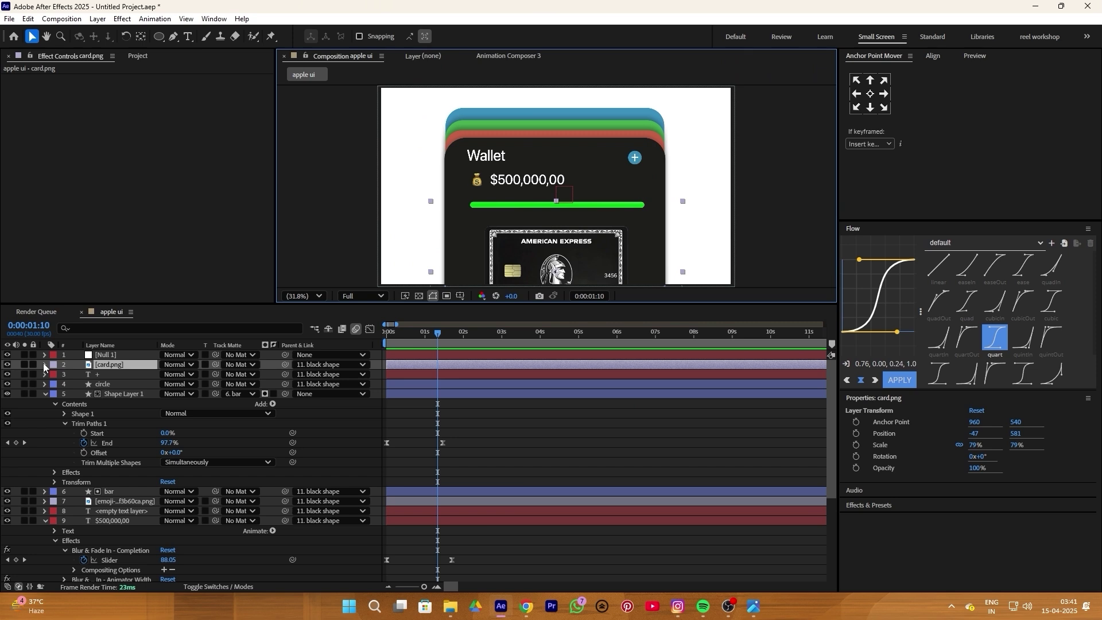
- Keyframe card.png's Scale from 0% at 0:00:00:19 to 79% at 0:00:01:10
{"action": "key", "text": "s"}
{"action": "left_click", "coordinate": [74, 374]}
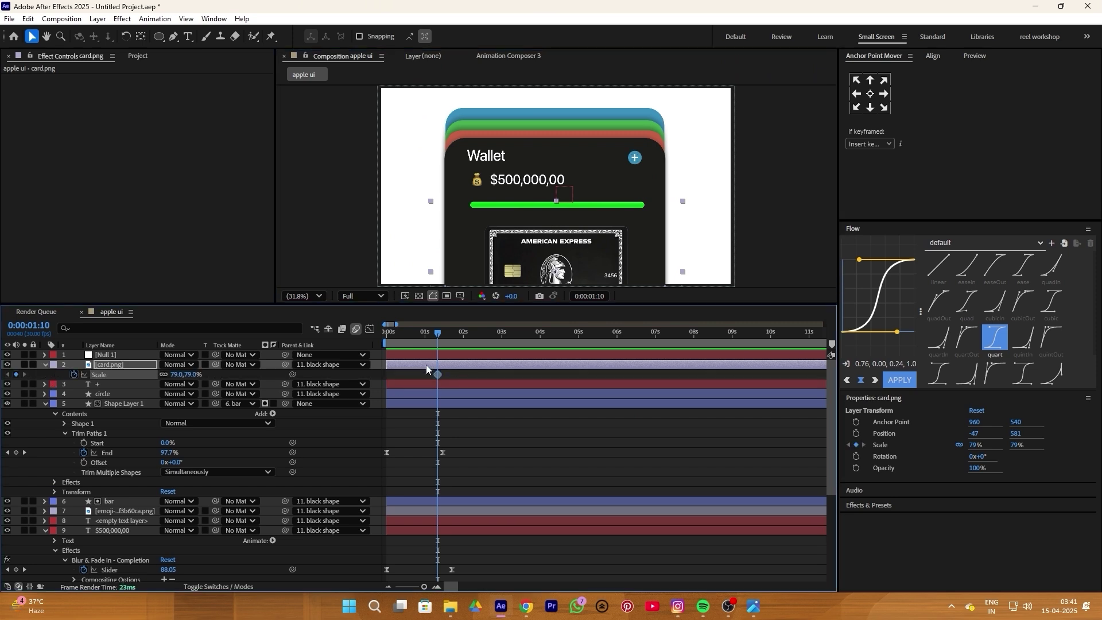
{"action": "left_click_drag", "start_coordinate": [432, 339], "coordinate": [411, 342]}
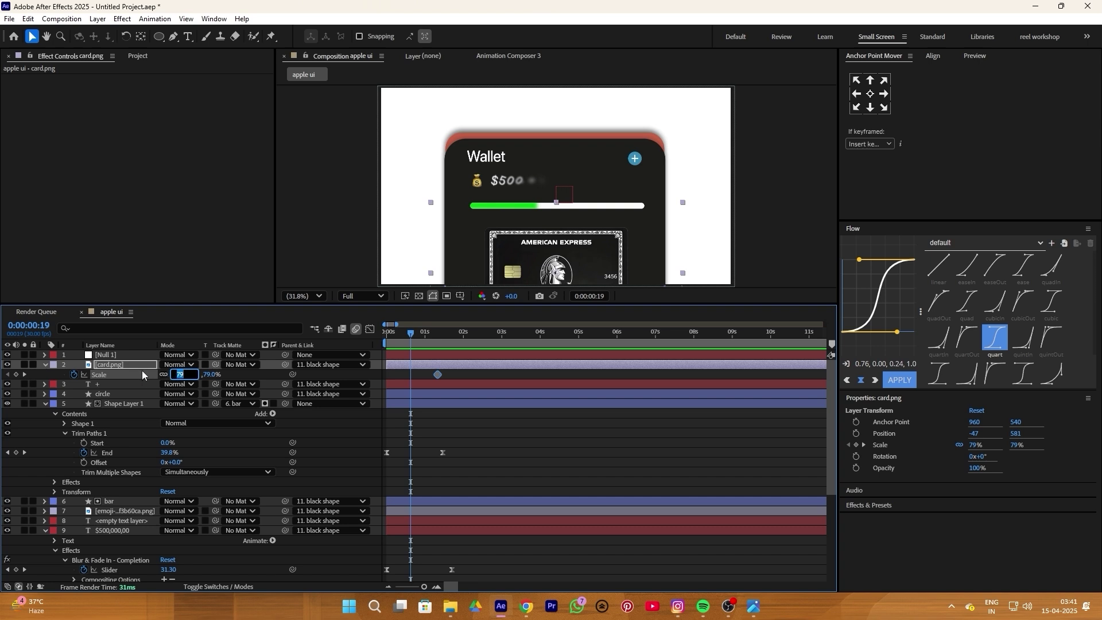
{"action": "left_click_drag", "start_coordinate": [177, 379], "coordinate": [138, 383]}
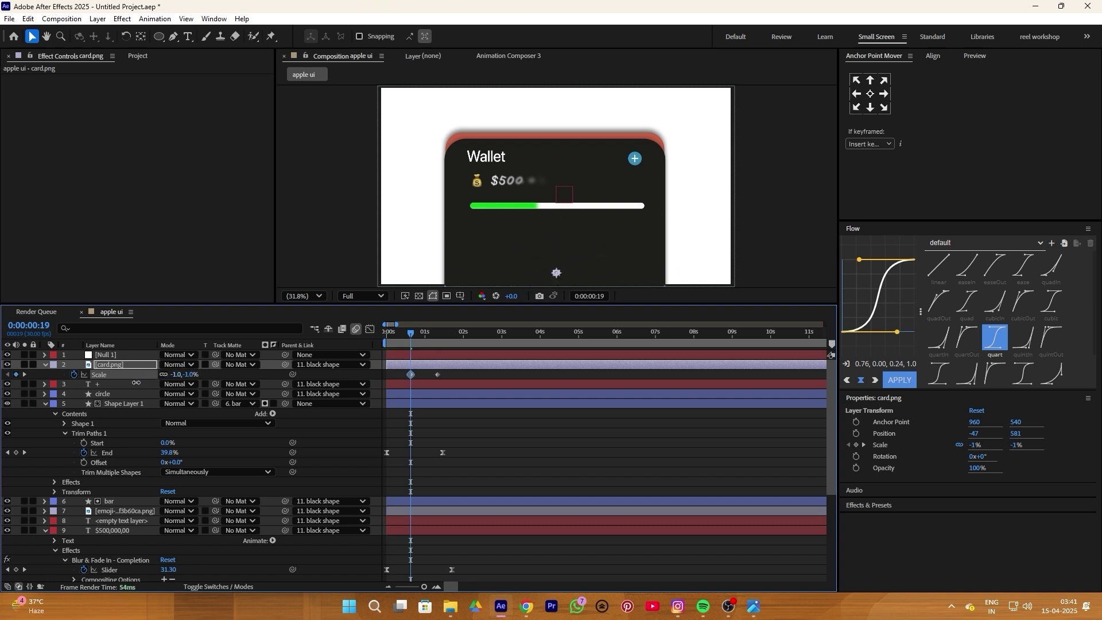
{"action": "left_click_drag", "start_coordinate": [451, 372], "coordinate": [408, 378]}
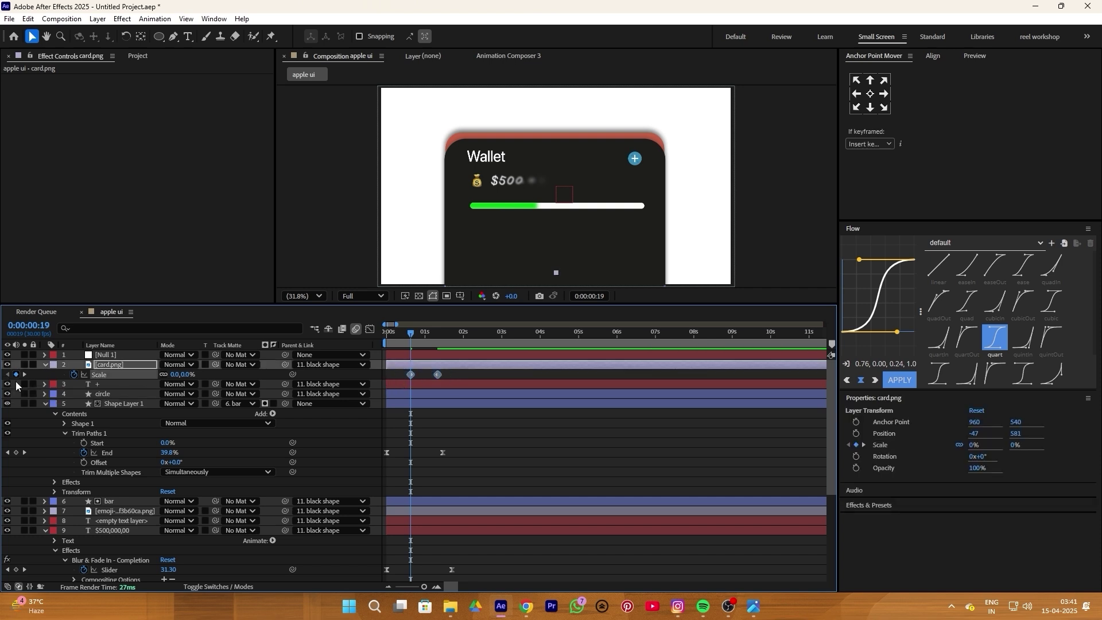
- Add the copied bounce expression to card.png's Scale property
{"action": "left_click", "coordinate": [74, 375], "text": "alt"}
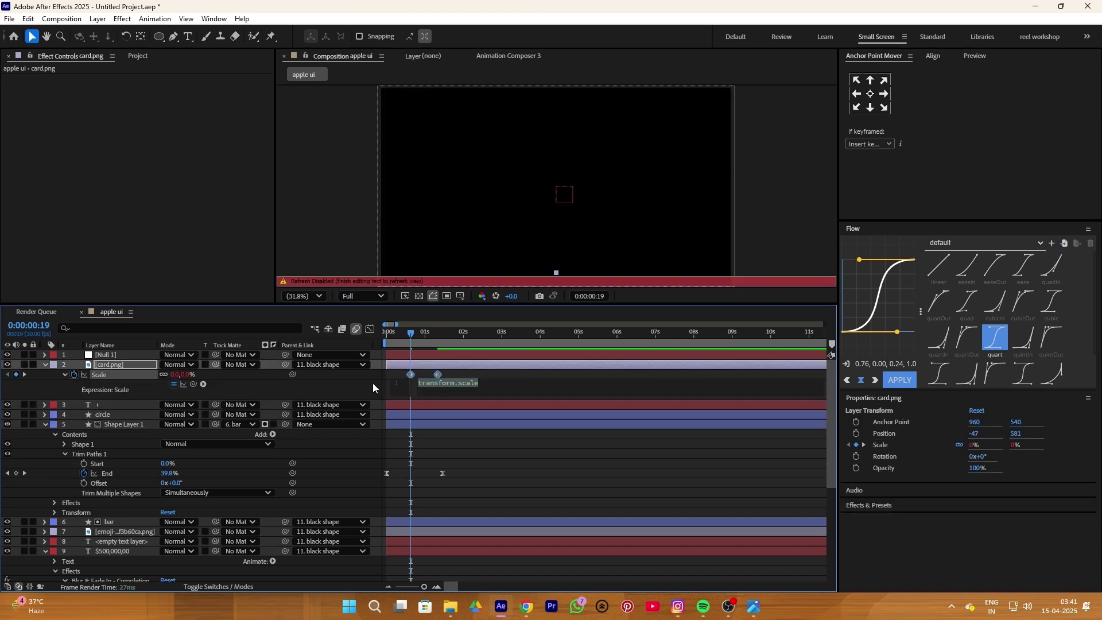
{"action": "key", "text": "ctrl+v"}
{"action": "left_click", "coordinate": [545, 447]}
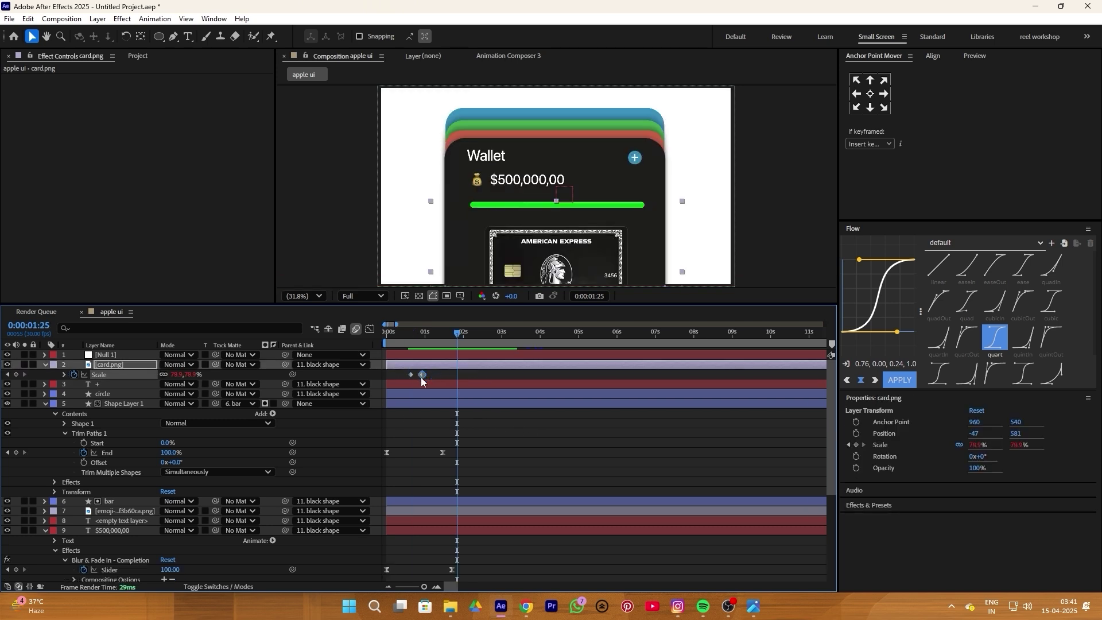
- Move card.png's last Scale keyframe earlier, close to the first one, and preview the pop-in from the start
{"action": "left_click_drag", "start_coordinate": [421, 377], "coordinate": [425, 377]}
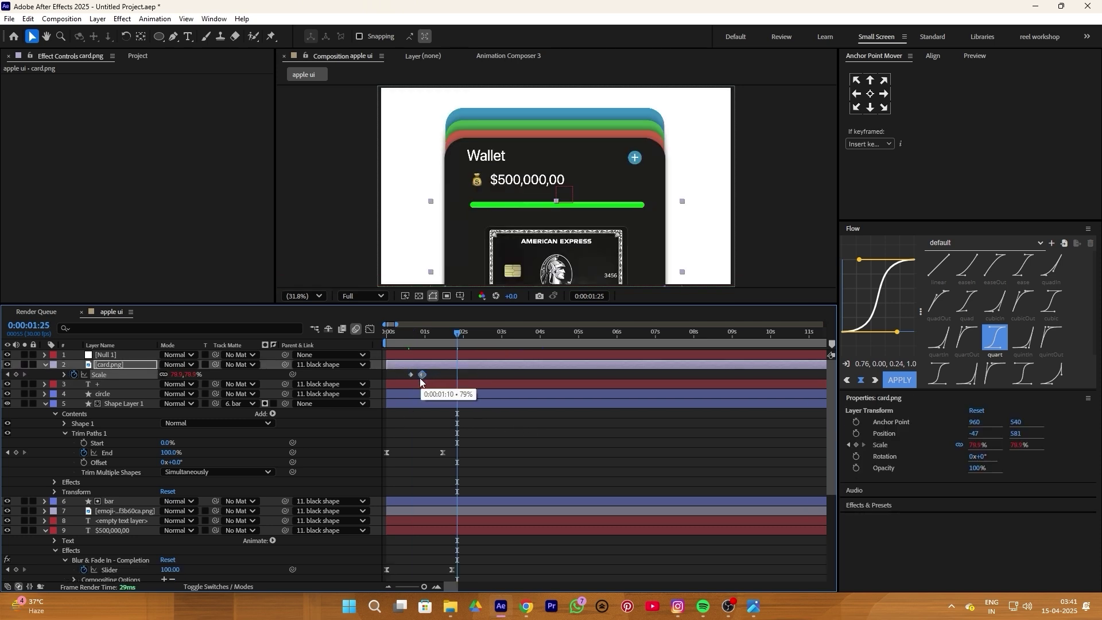
{"action": "left_click", "coordinate": [391, 346]}
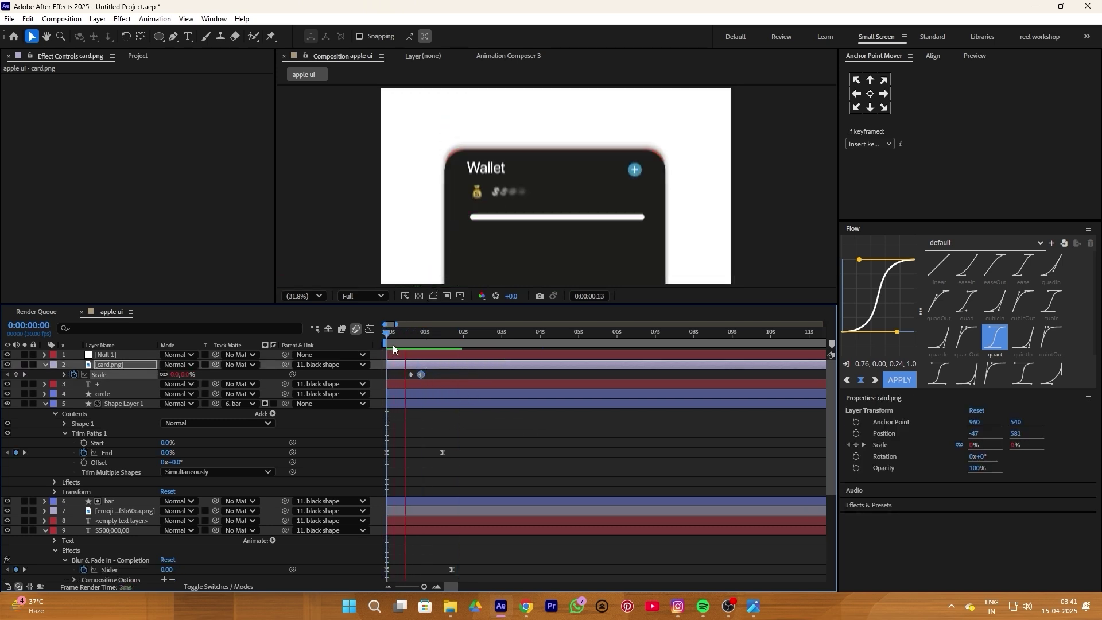
{"action": "left_click", "coordinate": [404, 343]}
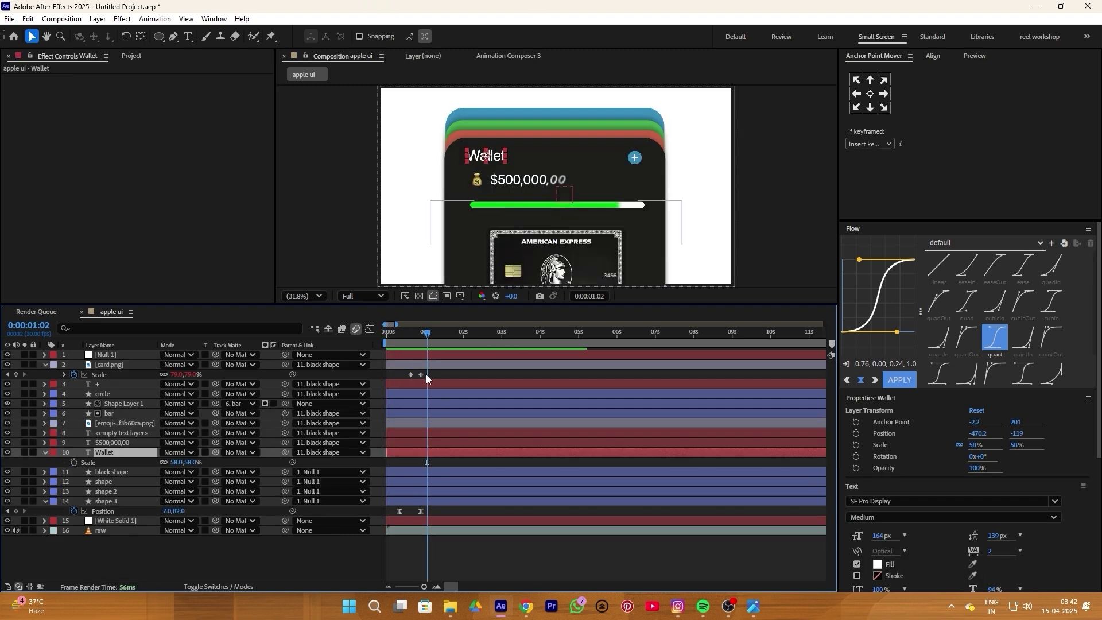
- Keyframe the Wallet text's Scale so it ends at 57% at 0:00:00:25, and preview the animation
{"action": "left_click_drag", "start_coordinate": [426, 374], "coordinate": [361, 379]}
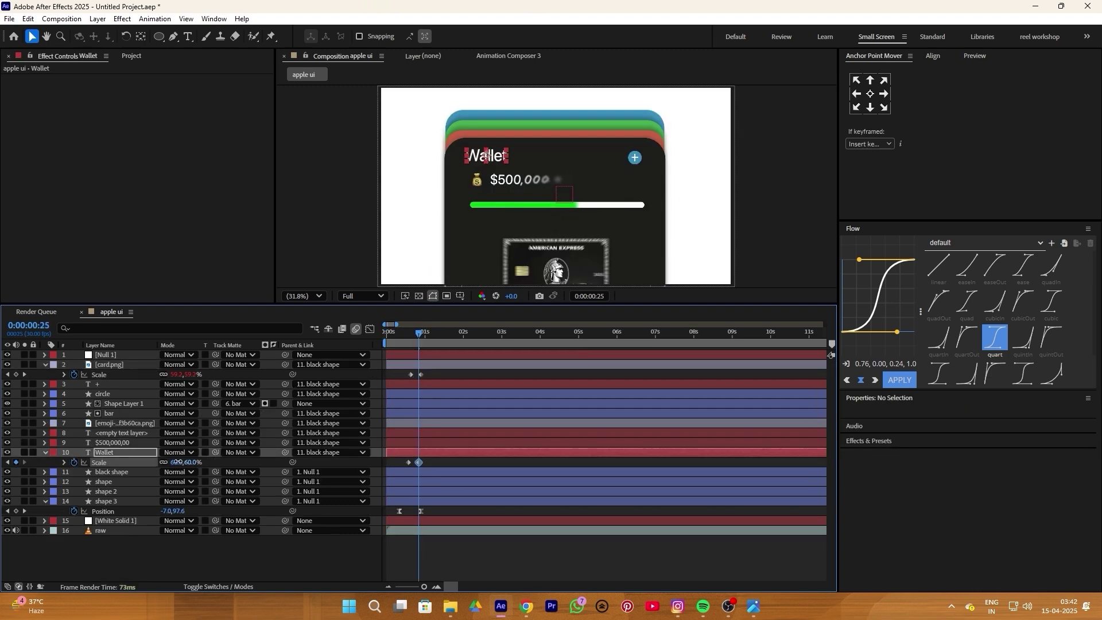
{"action": "left_click_drag", "start_coordinate": [178, 462], "coordinate": [171, 462]}
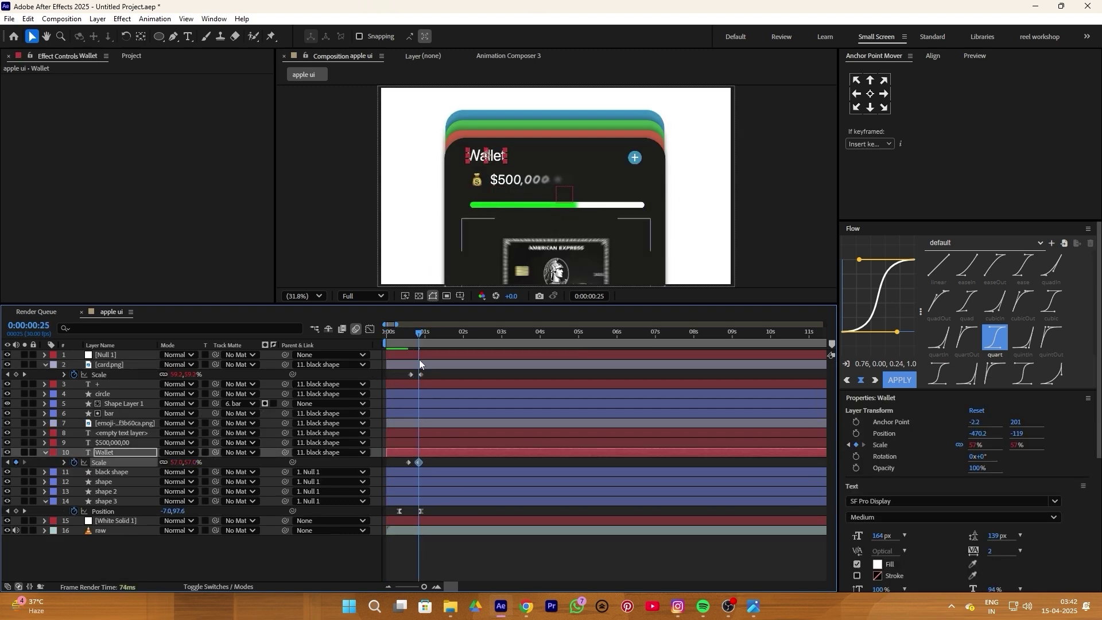
{"action": "key", "text": "space"}
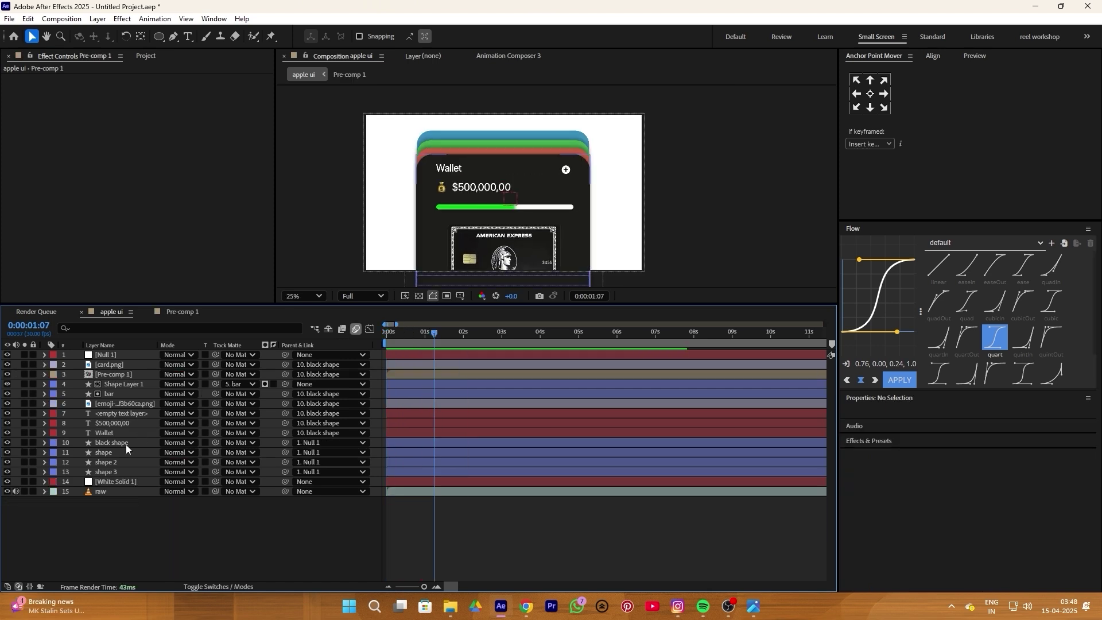
- Add a Satin layer style to the black shape layer
{"action": "left_click", "coordinate": [119, 444]}
{"action": "right_click", "coordinate": [118, 444]}
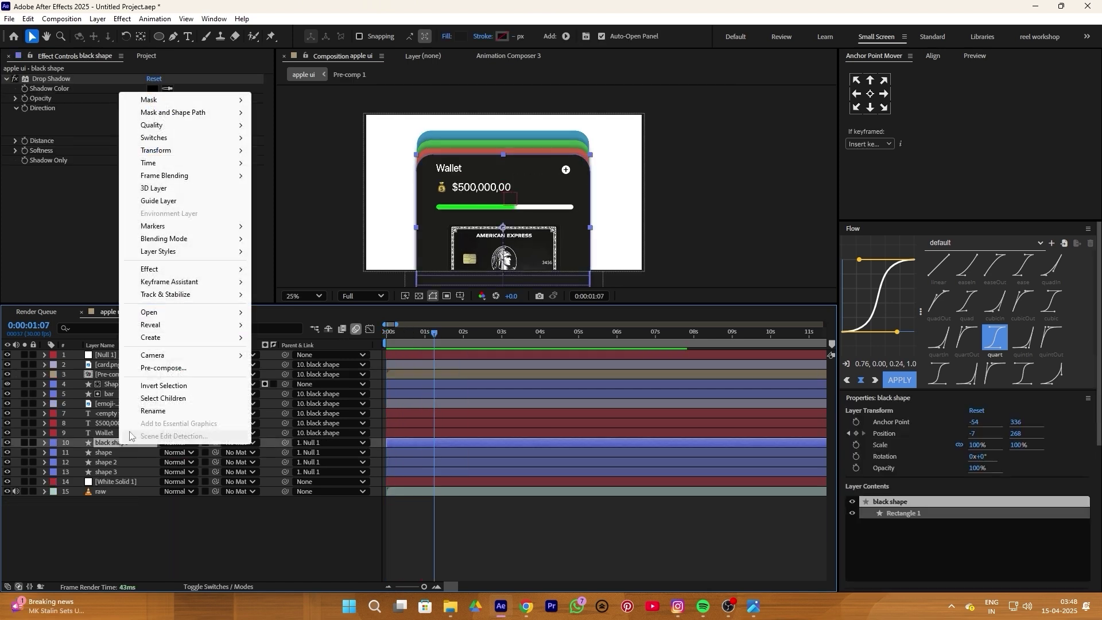
{"action": "mouse_move", "coordinate": [229, 251]}
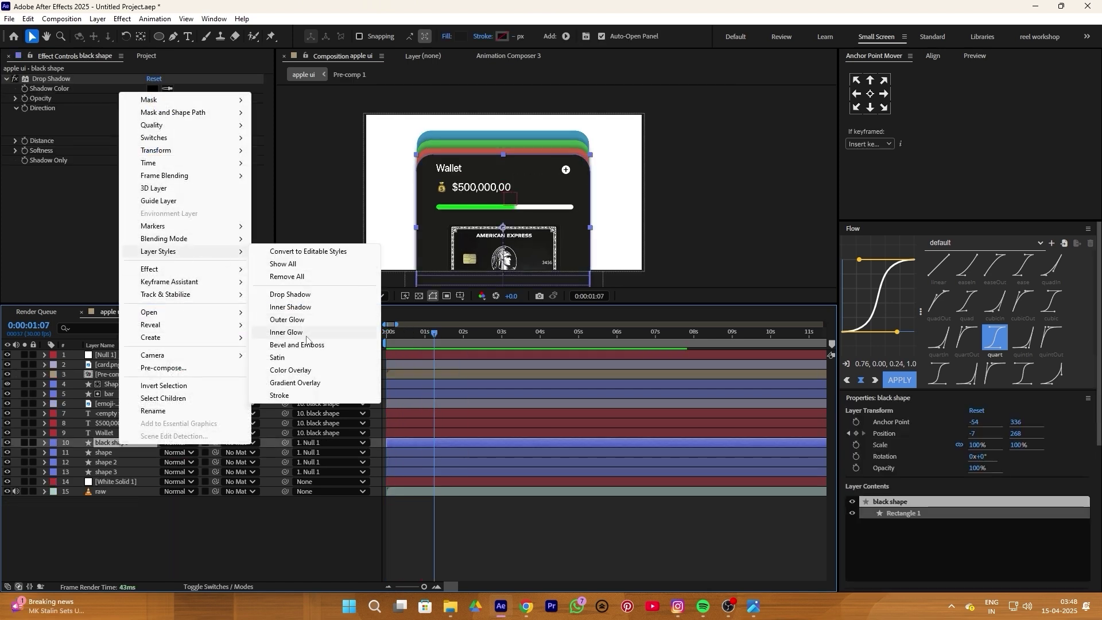
{"action": "left_click", "coordinate": [278, 357]}
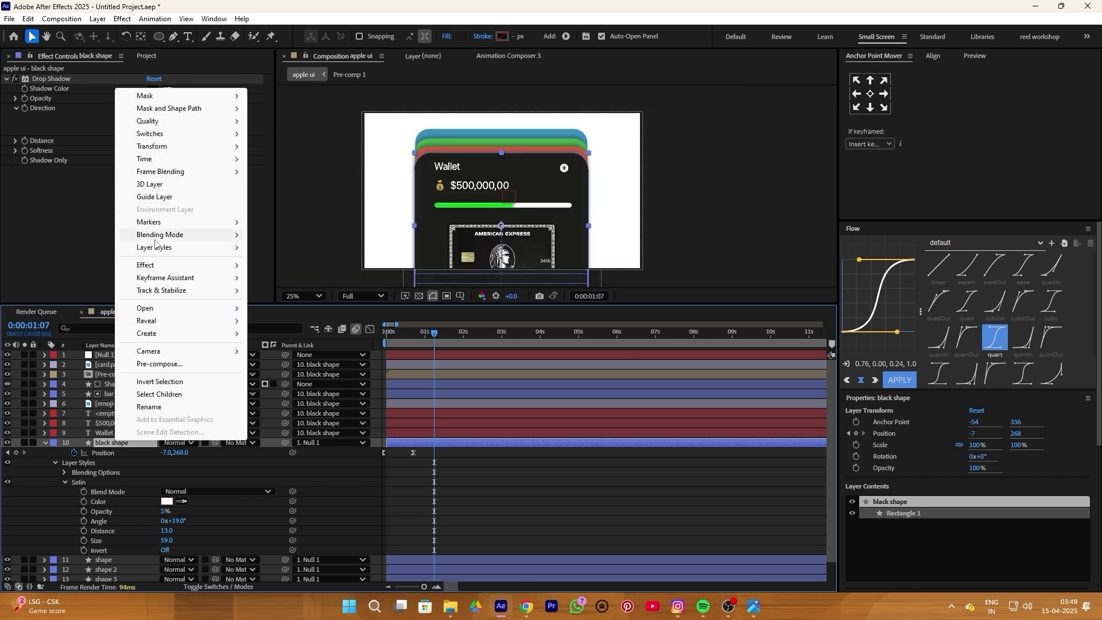
- Add a Bevel and Emboss layer style to the black shape layer and inspect the card's edges
{"action": "mouse_move", "coordinate": [151, 248]}
{"action": "left_click", "coordinate": [291, 341]}
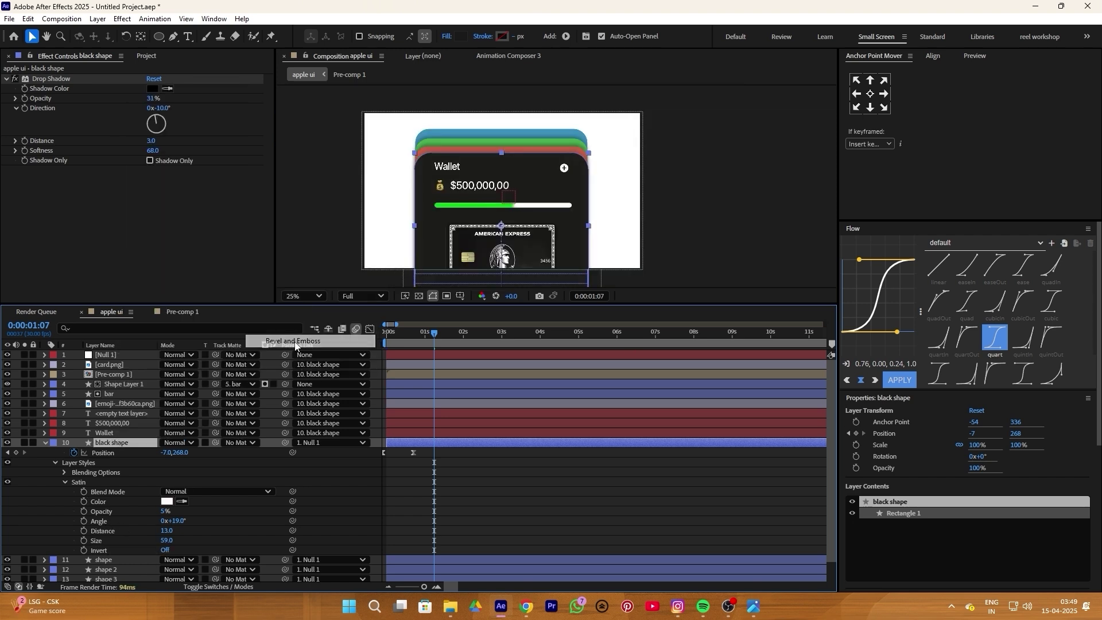
{"action": "left_click", "coordinate": [535, 491]}
{"action": "key", "text": "period"}
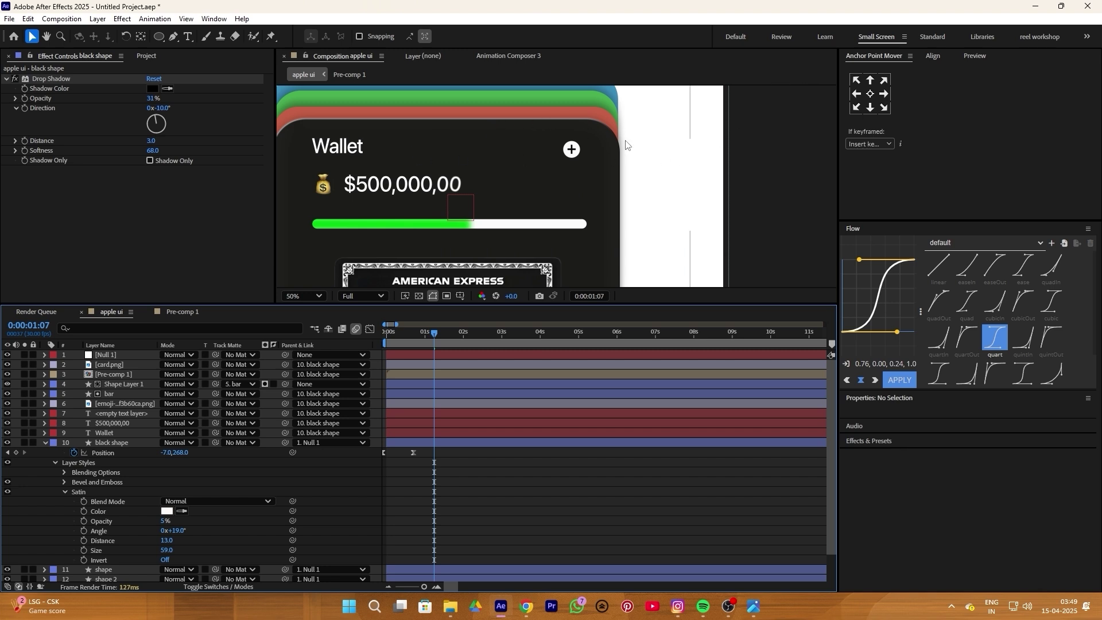
{"action": "key", "text": "comma"}
{"action": "key", "text": "period"}
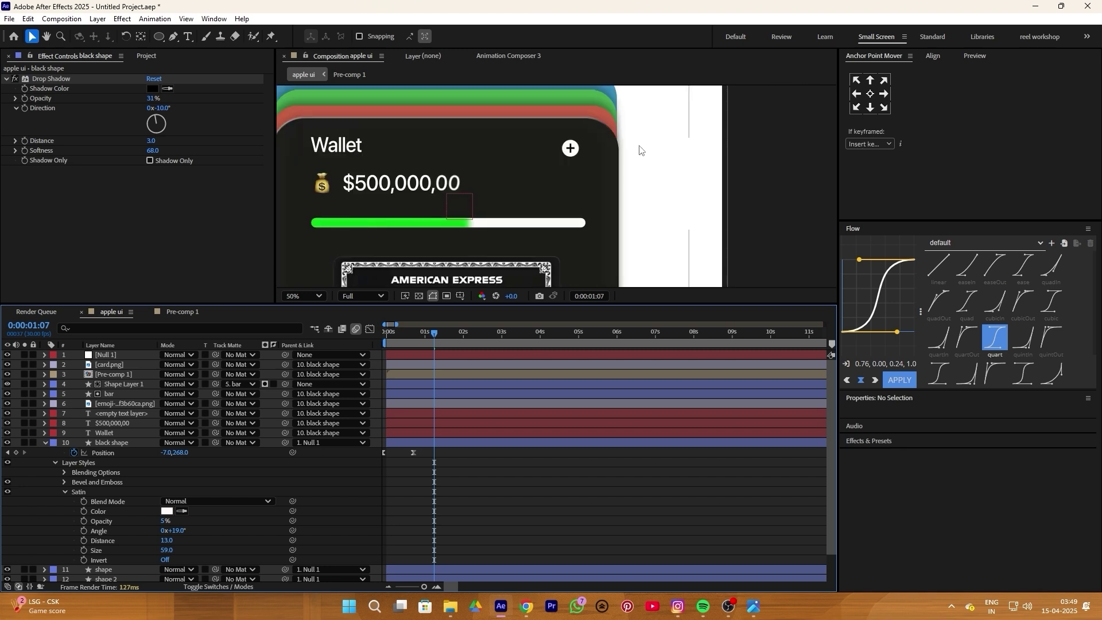
{"action": "key", "text": "comma"}
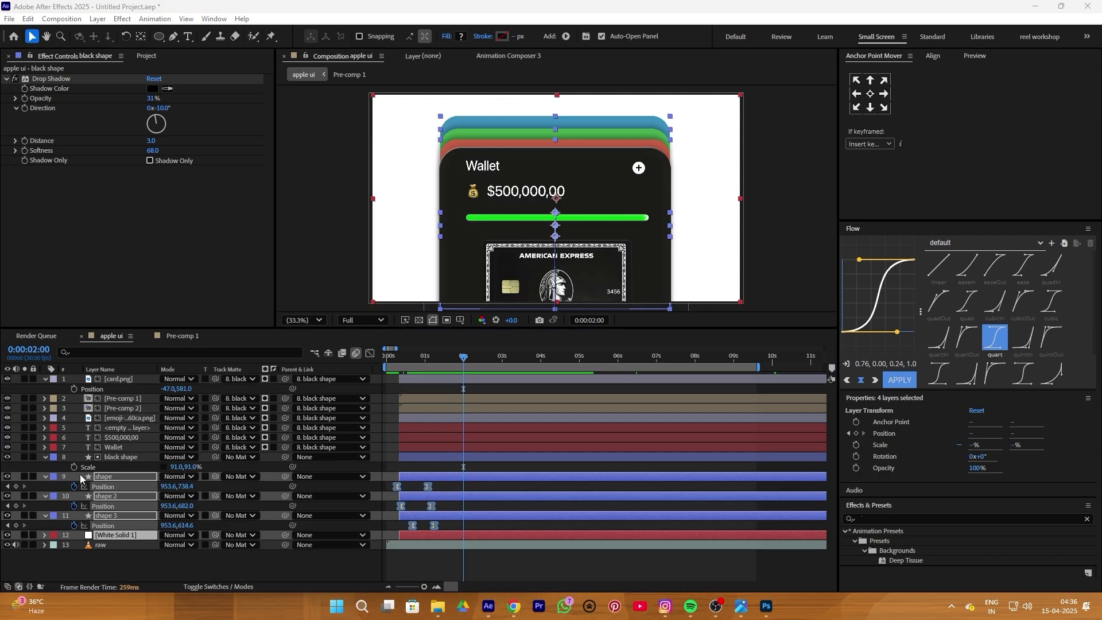
- Parent the shape, shape 2 and shape 3 layers to the black shape layer
{"action": "left_click_drag", "start_coordinate": [77, 474], "coordinate": [123, 457]}
{"action": "left_click", "coordinate": [123, 458]}
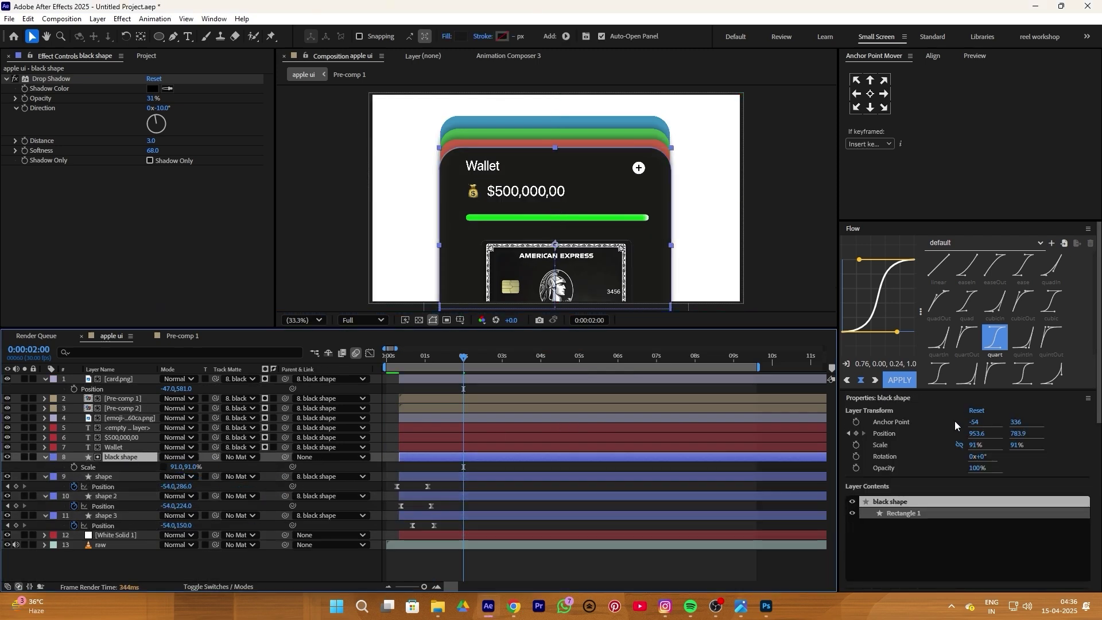
- Keyframe the black shape's Position and Scale at 0:00:02:00, and shortly after that to 50% scale and position 1460.6, 1536.9
{"action": "left_click", "coordinate": [856, 434]}
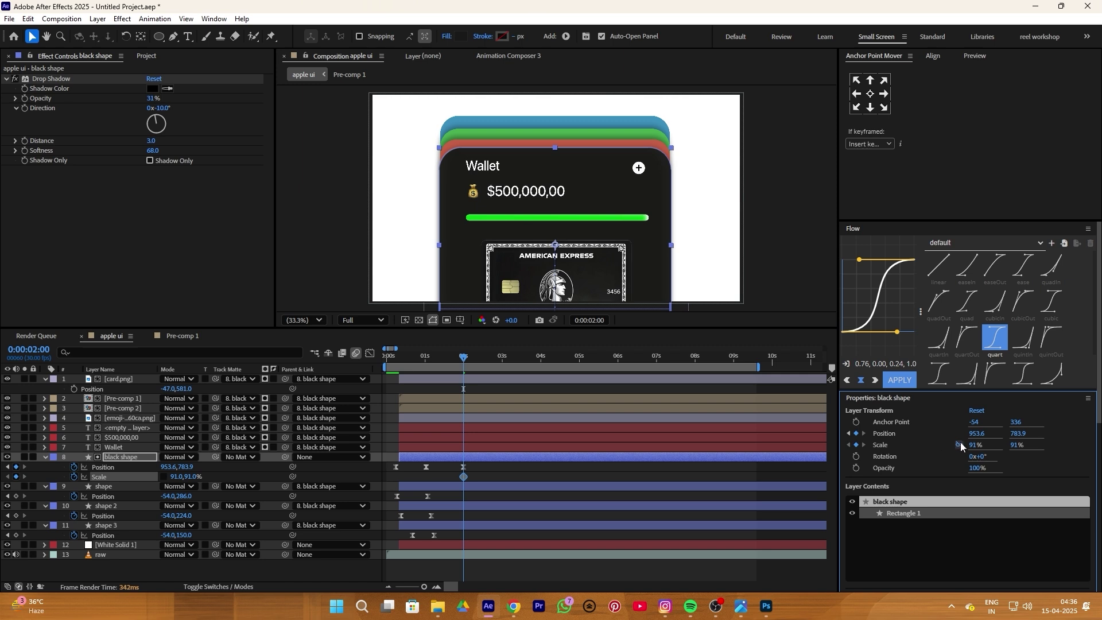
{"action": "left_click", "coordinate": [488, 357]}
{"action": "left_click_drag", "start_coordinate": [176, 477], "coordinate": [156, 477]}
{"action": "left_click_drag", "start_coordinate": [168, 467], "coordinate": [234, 466]}
{"action": "left_click_drag", "start_coordinate": [453, 358], "coordinate": [344, 355]}
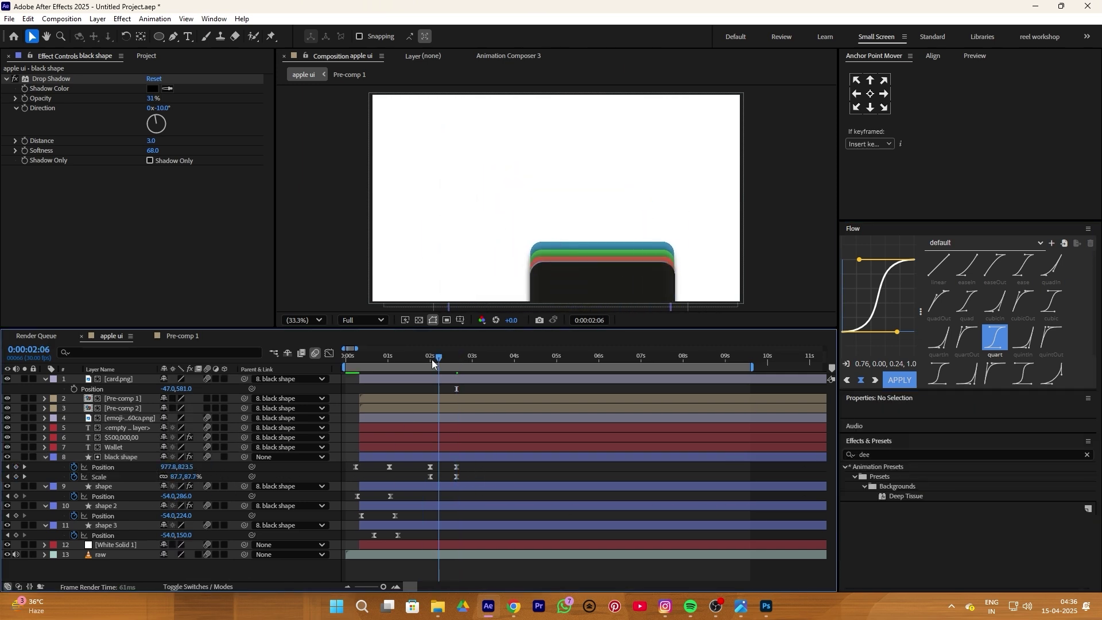
- Preview the wallet animation from the start and reduce the composition's preview resolution to Quarter
{"action": "key", "text": "space"}
{"action": "key", "text": "space"}
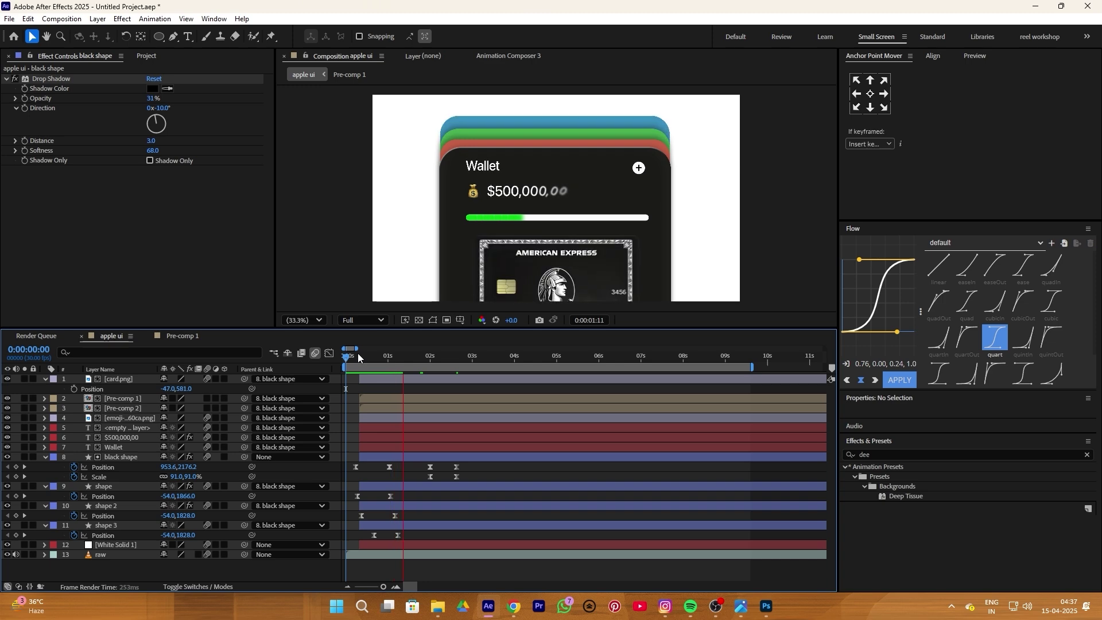
{"action": "right_click", "coordinate": [367, 344]}
{"action": "left_click", "coordinate": [388, 470]}
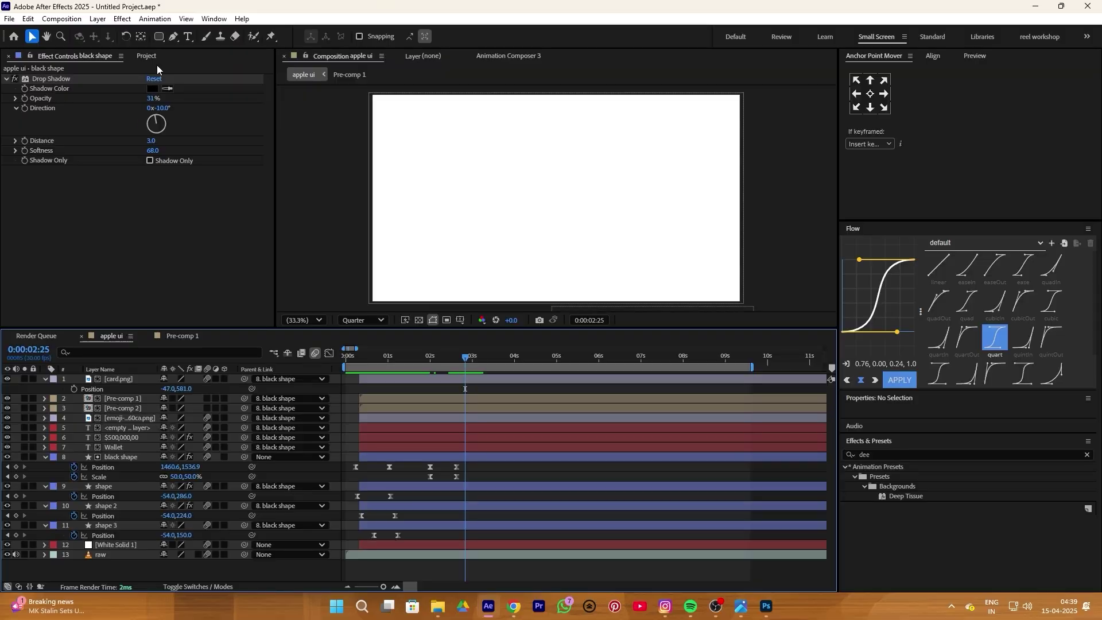
- Draw a dark rounded rectangle about 1143 × 603 px in the middle of the composition and increase its corner roundness
{"action": "left_click", "coordinate": [159, 37]}
{"action": "left_click_drag", "start_coordinate": [430, 148], "coordinate": [649, 263]}
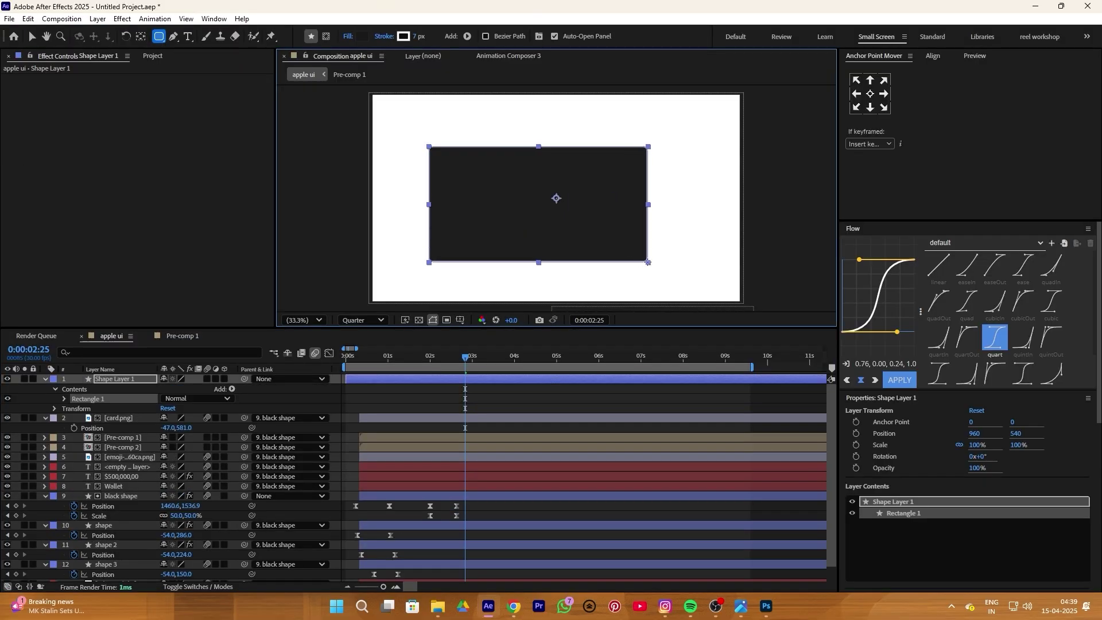
{"action": "left_click", "coordinate": [63, 399]}
{"action": "left_click", "coordinate": [74, 409]}
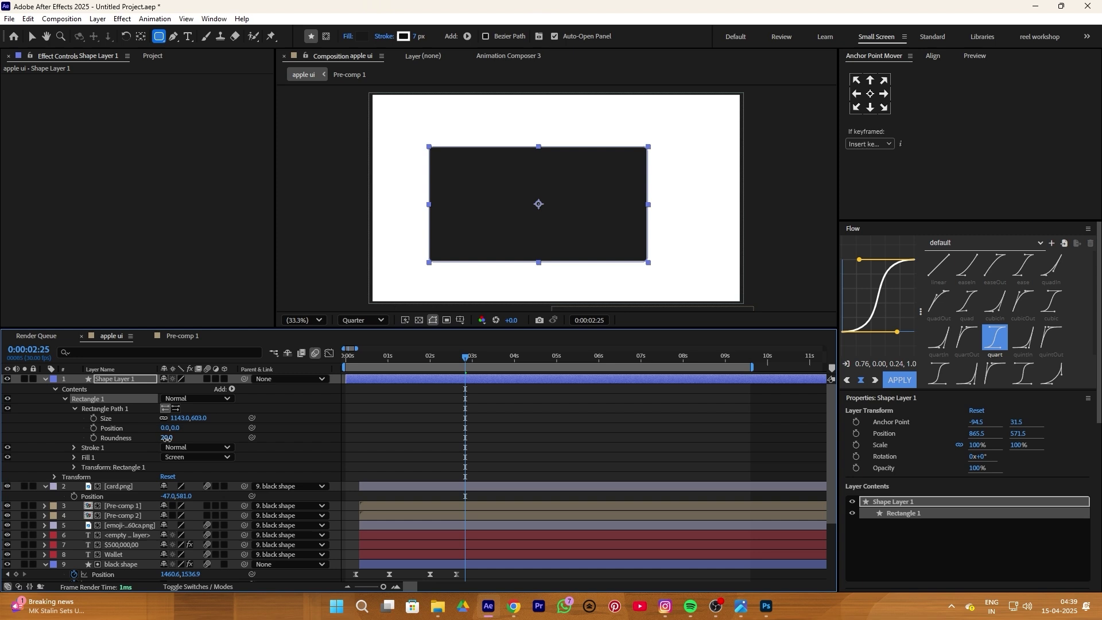
{"action": "mouse_move", "coordinate": [167, 438]}
{"action": "left_mouse_down"}
{"action": "mouse_move", "coordinate": [189, 439]}
{"action": "mouse_move", "coordinate": [179, 439]}
{"action": "left_mouse_up"}
{"action": "left_click", "coordinate": [316, 416]}
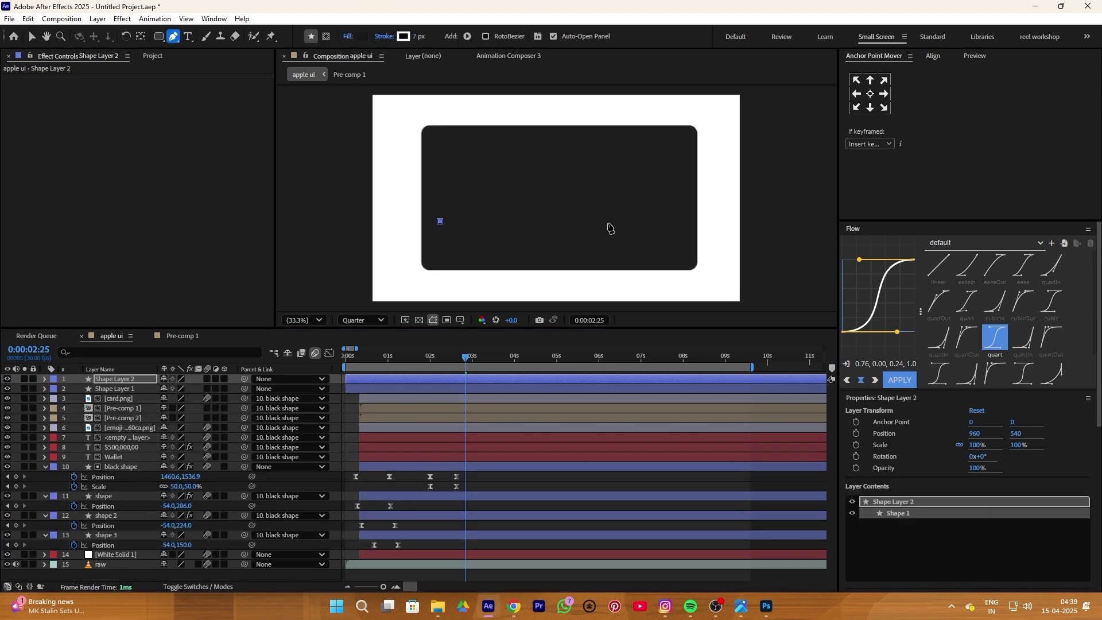
- Draw a straight horizontal white line across the lower part of the dark rounded card with the Pen tool
{"action": "left_click", "coordinate": [674, 221]}
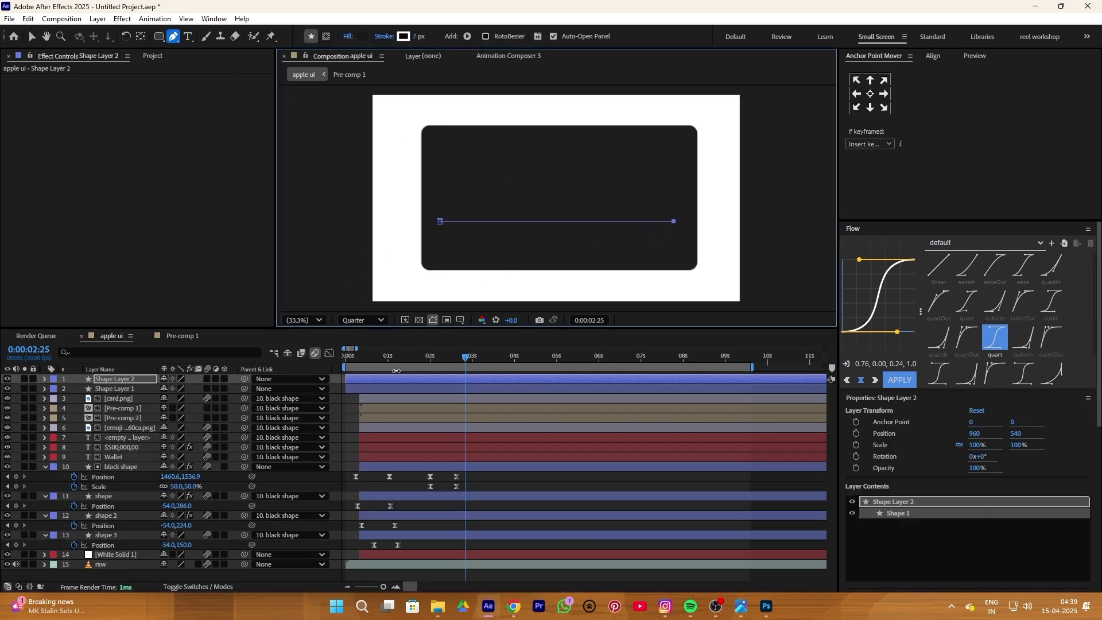
{"action": "left_click", "coordinate": [351, 414]}
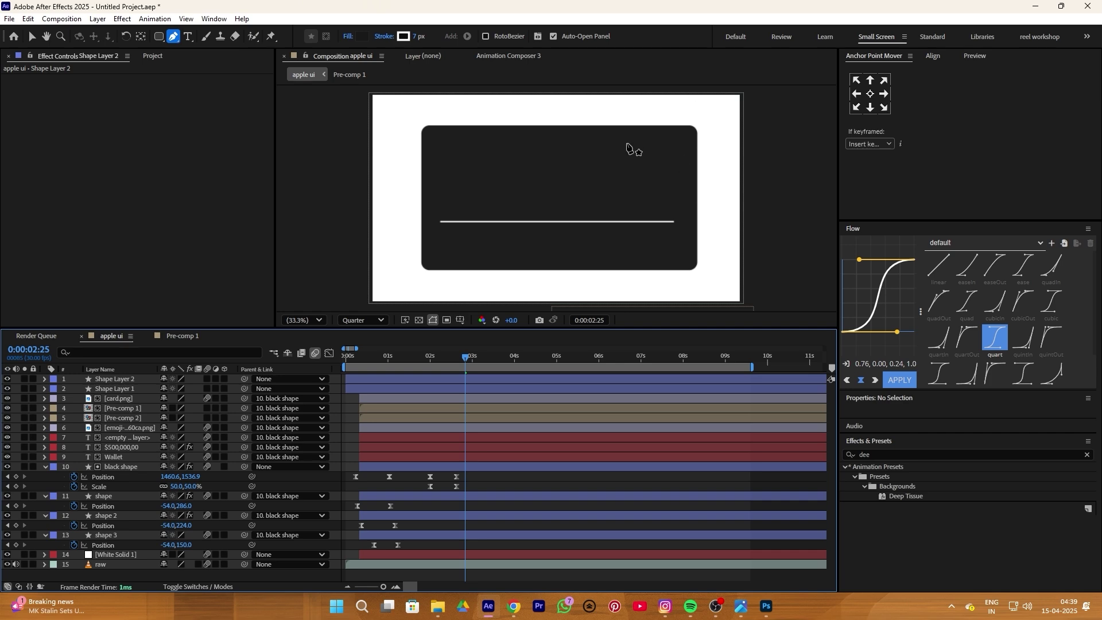
{"action": "key", "text": "v"}
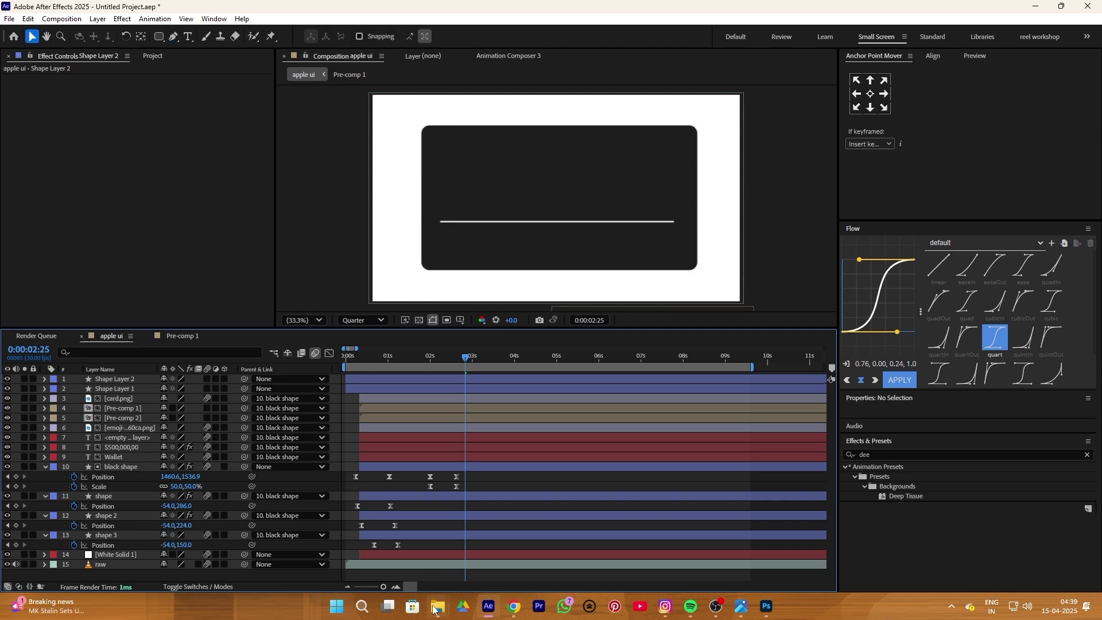
- Bring the car png image from the apple ui folder into the composition
{"action": "mouse_move", "coordinate": [434, 609]}
{"action": "left_click", "coordinate": [385, 536]}
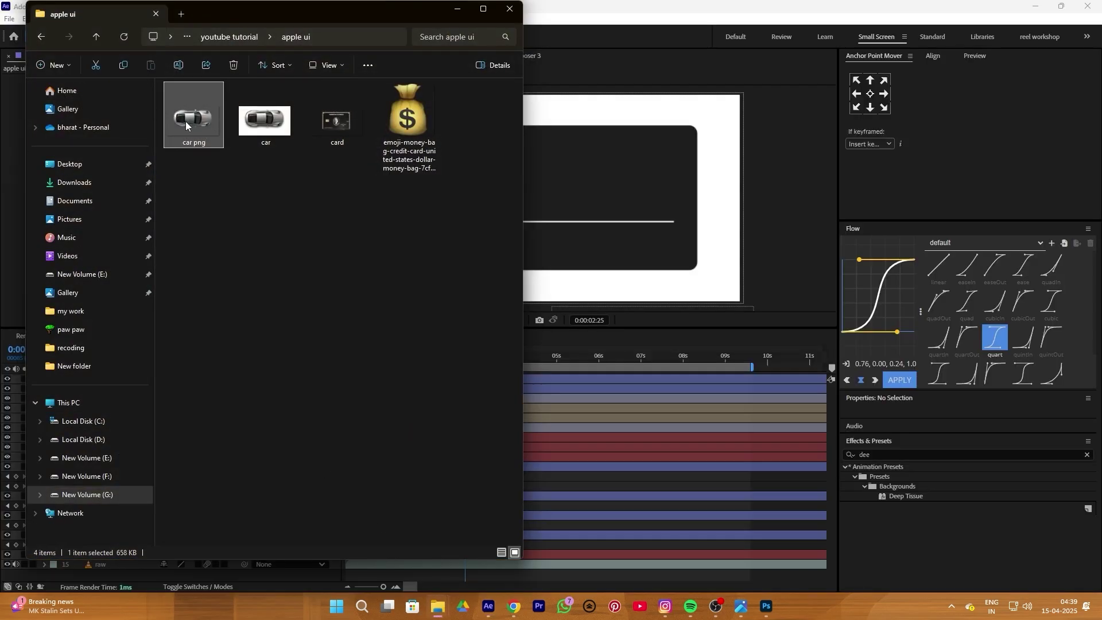
{"action": "left_click_drag", "start_coordinate": [185, 122], "coordinate": [579, 250]}
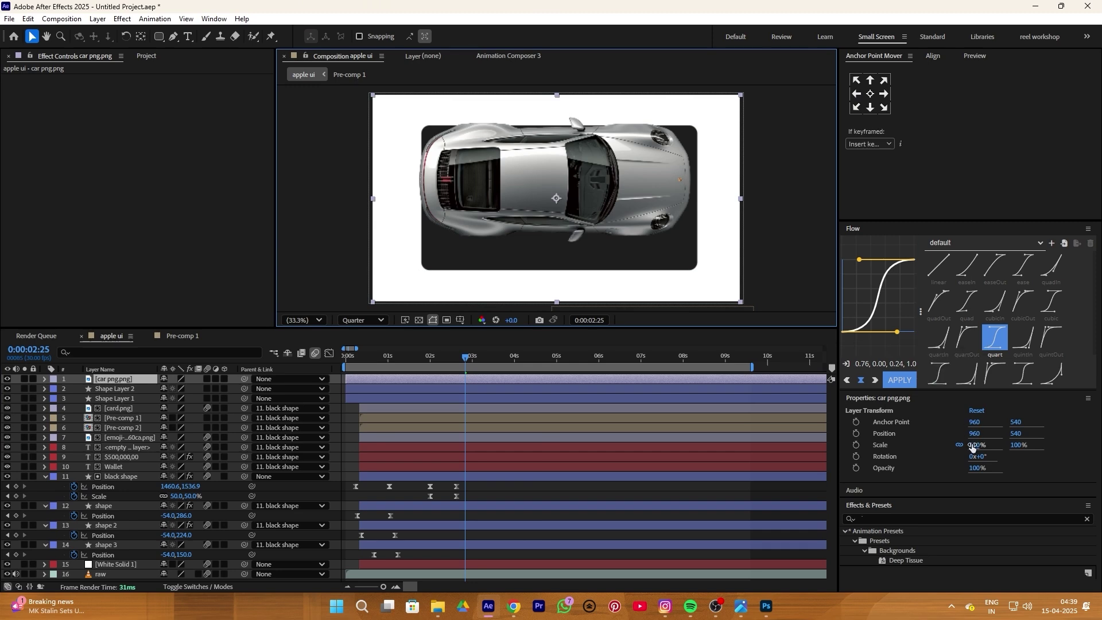
- Scale the car image down and place it at the left end of the white line on the dark card
{"action": "left_click_drag", "start_coordinate": [972, 445], "coordinate": [923, 445]}
{"action": "scroll", "coordinate": [556, 198], "scroll_direction": "up", "scroll_amount": 2}
{"action": "left_click_drag", "start_coordinate": [557, 198], "coordinate": [462, 246]}
{"action": "scroll", "coordinate": [436, 267], "scroll_direction": "down", "scroll_amount": 1}
{"action": "double_click", "coordinate": [488, 234]}
{"action": "left_click", "coordinate": [338, 57]}
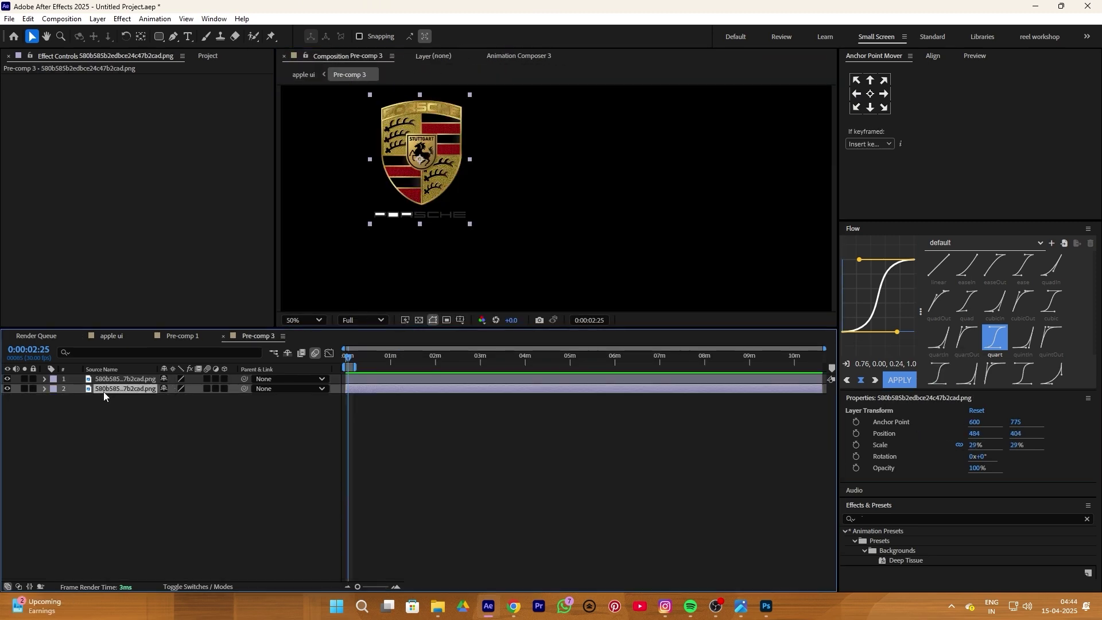
- Delete the duplicate Porsche logo layer in Pre-comp 3 and mask the remaining logo to its shield, cutting off the lettering
{"action": "left_click", "coordinate": [103, 394]}
{"action": "left_click", "coordinate": [120, 379]}
{"action": "key", "text": "q"}
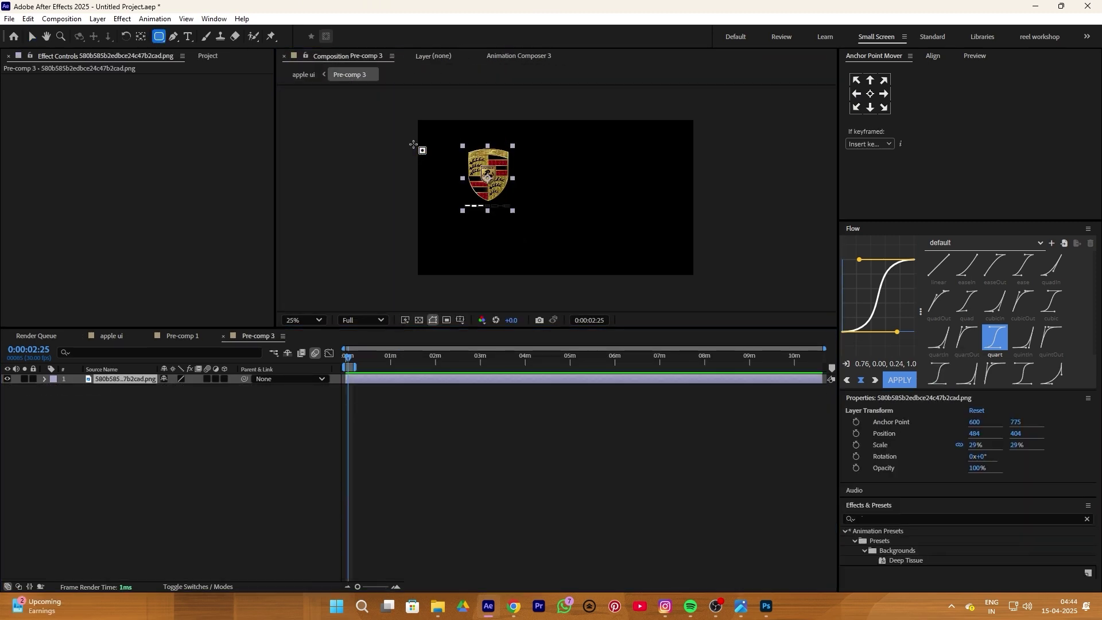
{"action": "left_click_drag", "start_coordinate": [446, 130], "coordinate": [564, 202]}
{"action": "left_click", "coordinate": [488, 431]}
{"action": "scroll", "coordinate": [425, 164], "scroll_direction": "up", "scroll_amount": 1}
- Return to the apple ui composition and switch to the Selection tool
{"action": "left_click", "coordinate": [111, 336]}
{"action": "key", "text": "v"}
{"action": "left_click", "coordinate": [435, 146]}
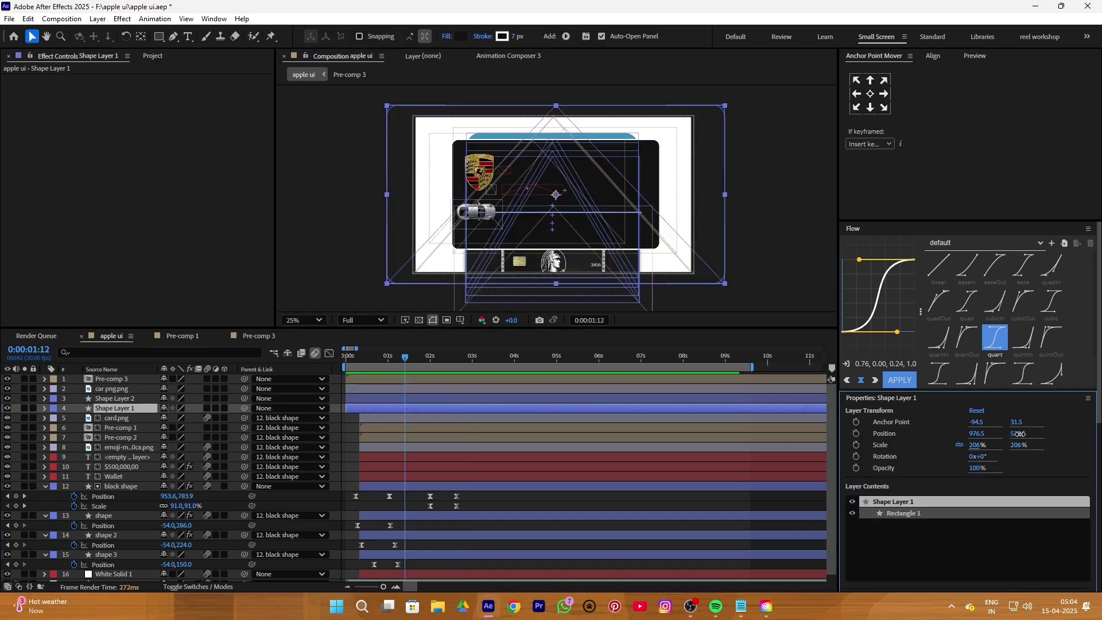
- Scale the dark card shape up to 251% and add a null object to the composition
{"action": "left_click_drag", "start_coordinate": [1022, 434], "coordinate": [1034, 432]}
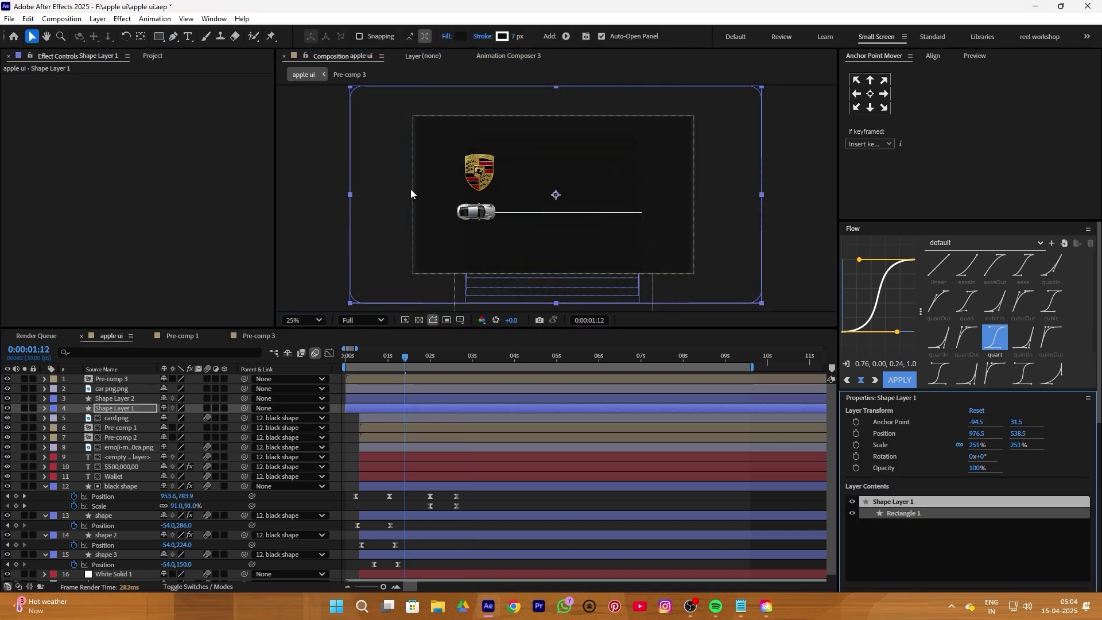
{"action": "right_click", "coordinate": [74, 406]}
{"action": "mouse_move", "coordinate": [103, 411]}
{"action": "left_click", "coordinate": [304, 484]}
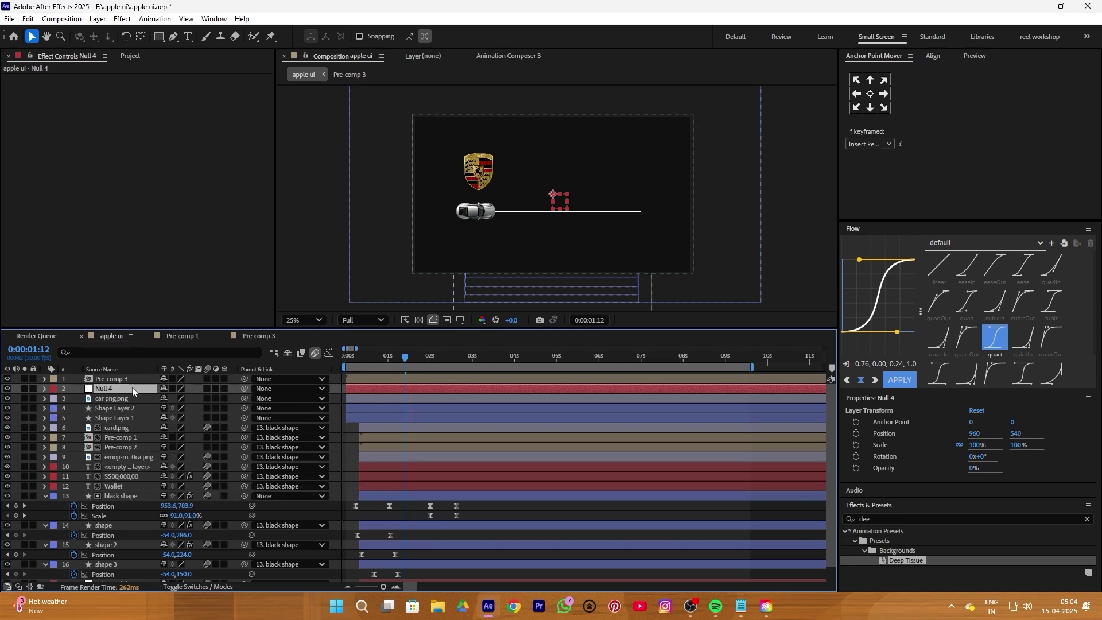
- Parent the car, the white line and the dark card layers to Null 4
{"action": "left_click", "coordinate": [84, 398]}
{"action": "left_click", "coordinate": [97, 417], "text": "shift"}
{"action": "left_click_drag", "start_coordinate": [244, 408], "coordinate": [126, 391]}
- Keyframe Null 4's scale from 138% at 0:00:01:12 to 90% at 0:00:02:03 with easing
{"action": "left_click", "coordinate": [126, 391]}
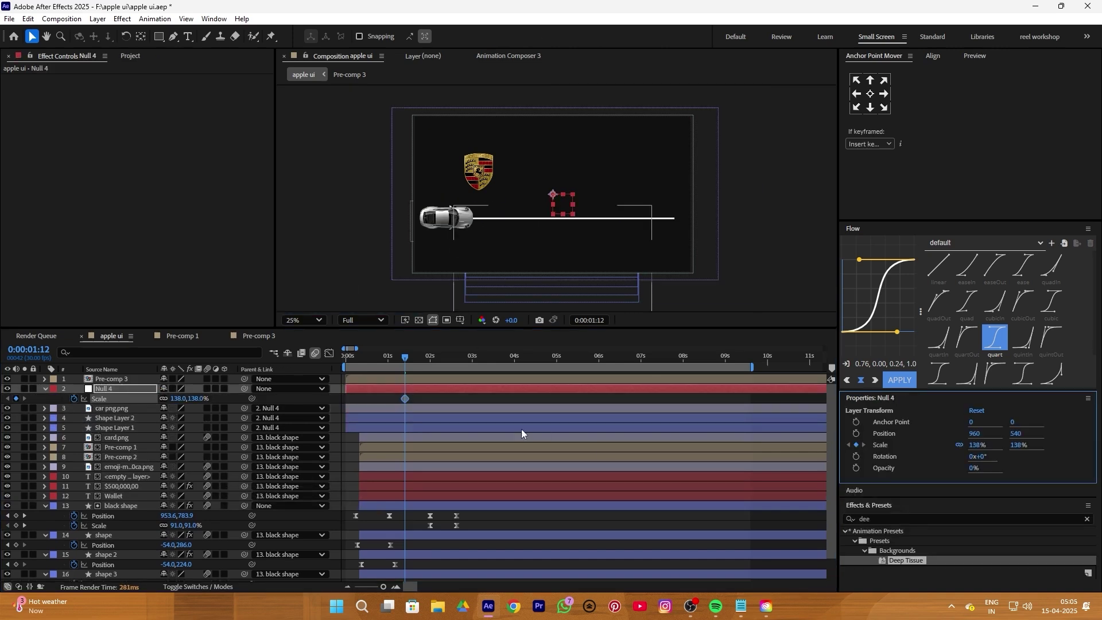
{"action": "left_click_drag", "start_coordinate": [408, 367], "coordinate": [428, 361]}
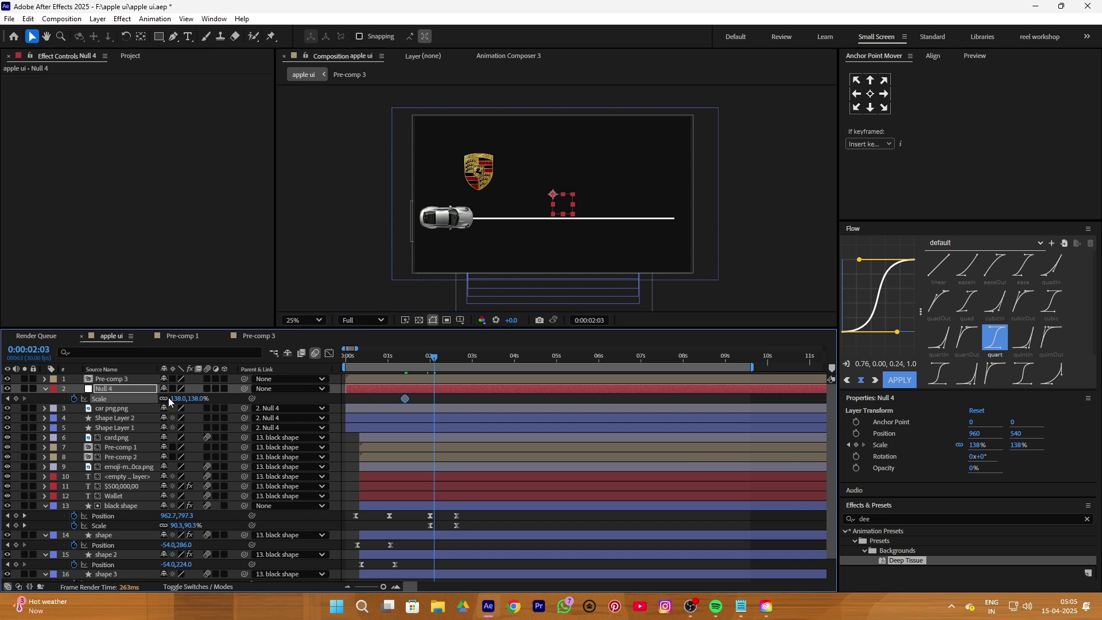
{"action": "mouse_move", "coordinate": [165, 397]}
{"action": "left_mouse_down"}
{"action": "mouse_move", "coordinate": [150, 400]}
{"action": "mouse_move", "coordinate": [159, 400]}
{"action": "left_mouse_up"}
{"action": "left_click", "coordinate": [116, 425]}
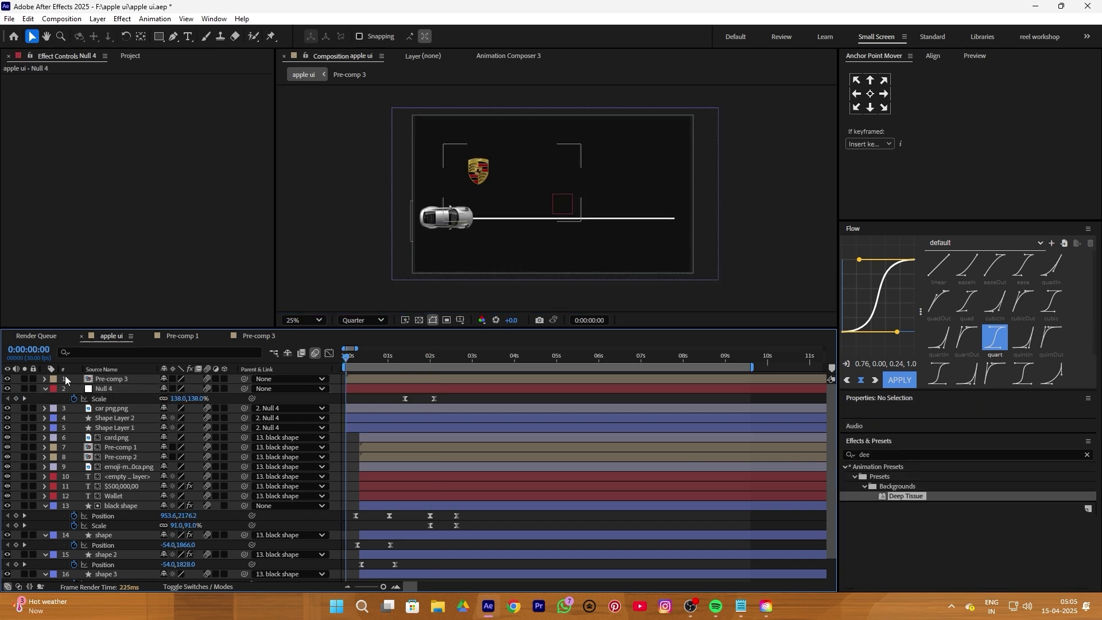
- Shift the logo, null, car, line and dark card layers to start at about 0:00:02:10 and preview the timing
{"action": "left_click", "coordinate": [64, 377]}
{"action": "left_click", "coordinate": [373, 426], "text": "shift"}
{"action": "left_click_drag", "start_coordinate": [373, 429], "coordinate": [483, 430]}
{"action": "left_click_drag", "start_coordinate": [408, 356], "coordinate": [446, 364]}
{"action": "left_click_drag", "start_coordinate": [468, 412], "coordinate": [456, 425]}
{"action": "left_click_drag", "start_coordinate": [409, 360], "coordinate": [334, 366]}
{"action": "key", "text": "space"}
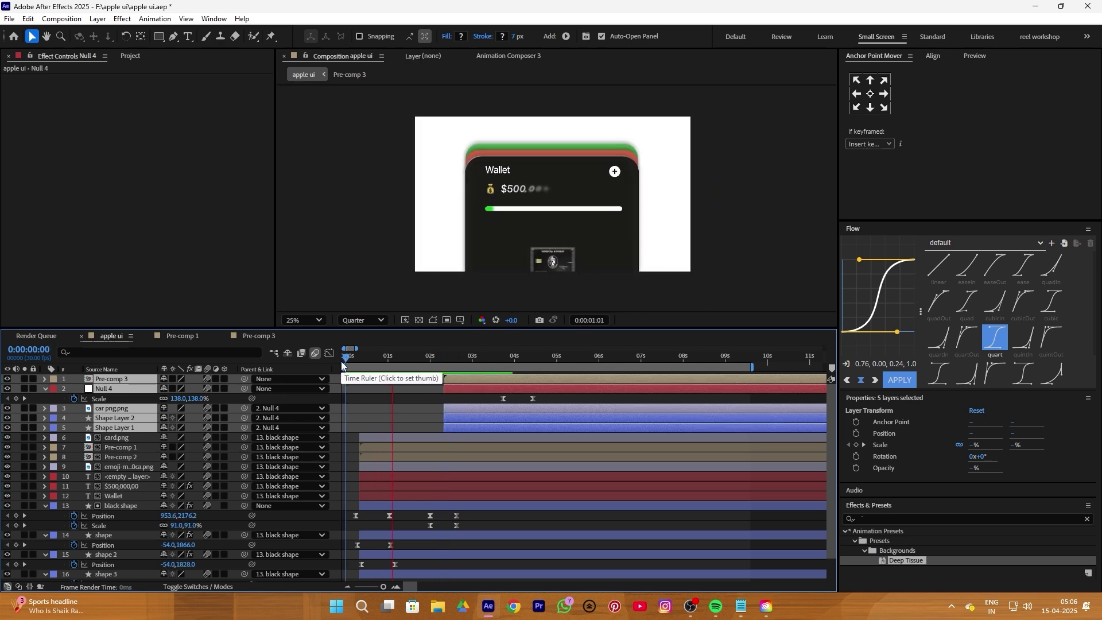
{"action": "key", "text": "space"}
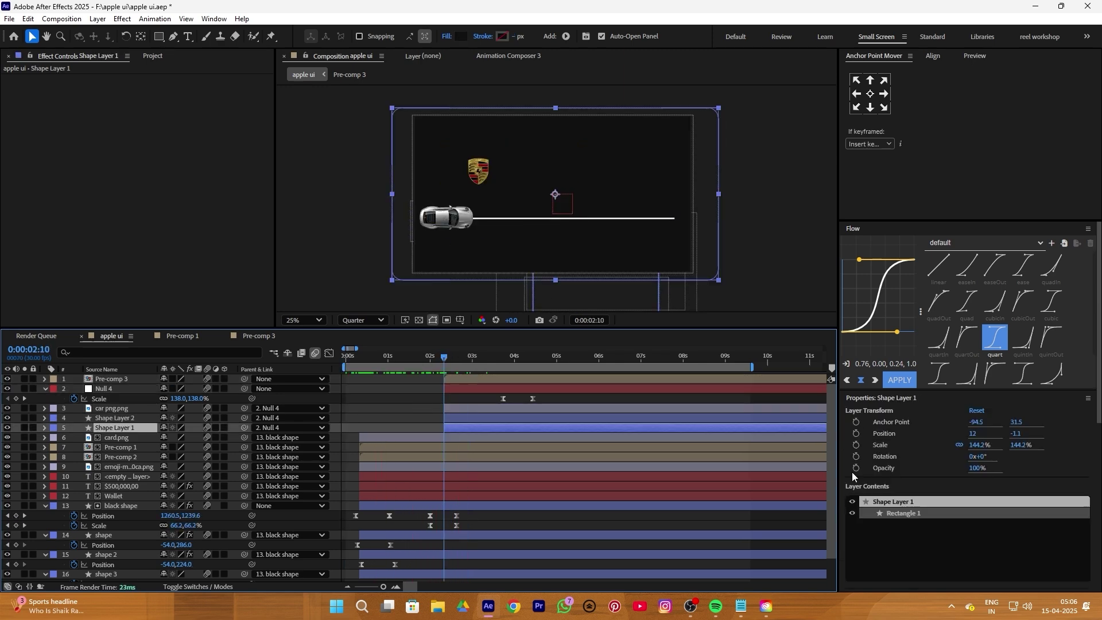
- Fade the dark card in with opacity keyframes from 0% to 100% and start its layer slightly before the other card layers
{"action": "left_click", "coordinate": [856, 467]}
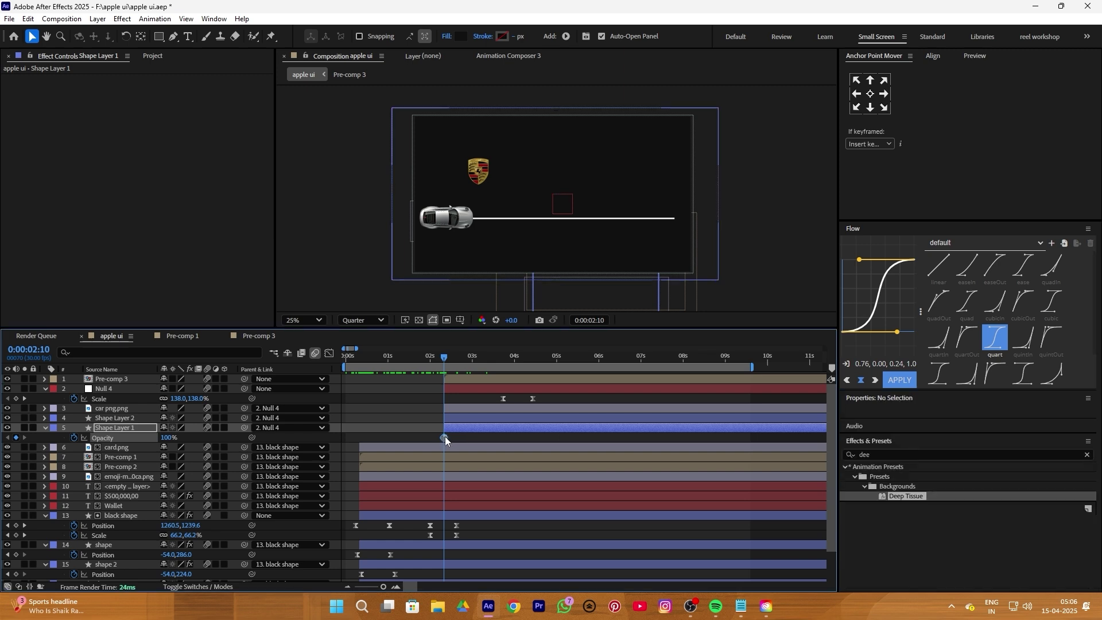
{"action": "mouse_move", "coordinate": [445, 438]}
{"action": "left_mouse_down"}
{"action": "mouse_move", "coordinate": [426, 445]}
{"action": "mouse_move", "coordinate": [464, 437]}
{"action": "left_mouse_up"}
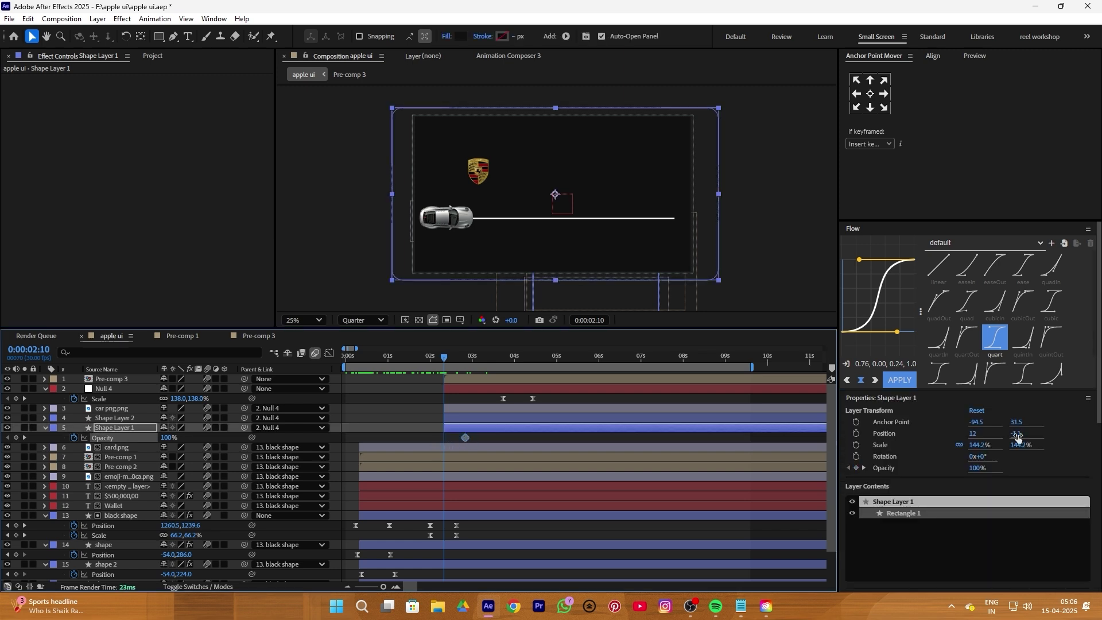
{"action": "left_click_drag", "start_coordinate": [980, 470], "coordinate": [855, 467]}
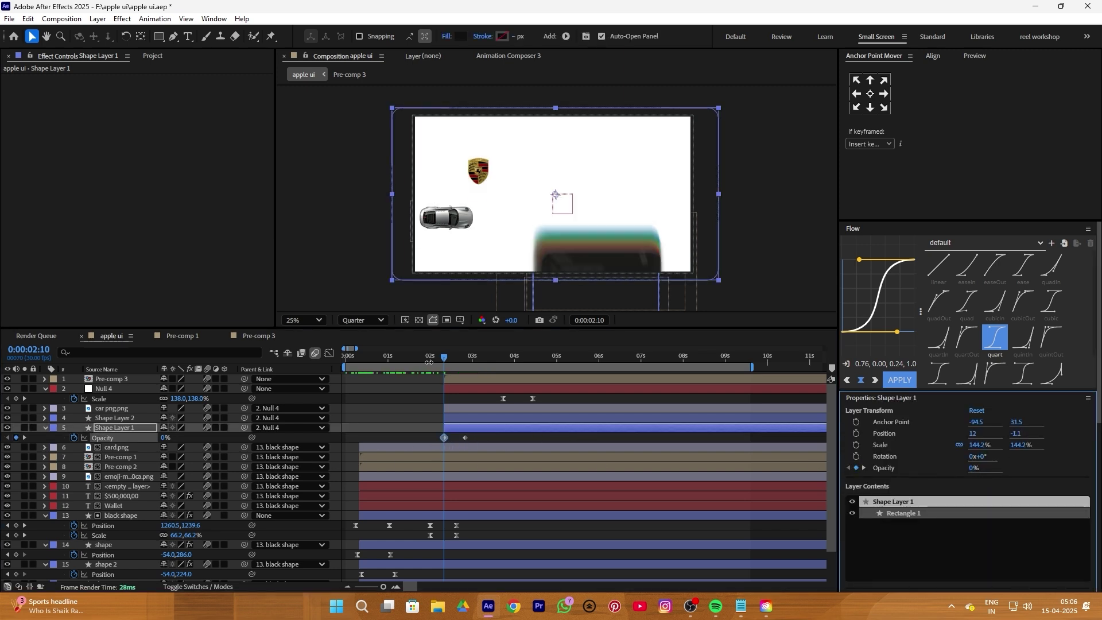
{"action": "left_click_drag", "start_coordinate": [469, 359], "coordinate": [441, 359]}
{"action": "left_click_drag", "start_coordinate": [464, 437], "coordinate": [450, 437]}
{"action": "left_click_drag", "start_coordinate": [441, 360], "coordinate": [449, 361]}
{"action": "left_click_drag", "start_coordinate": [460, 428], "coordinate": [452, 428]}
{"action": "left_click_drag", "start_coordinate": [406, 359], "coordinate": [446, 359]}
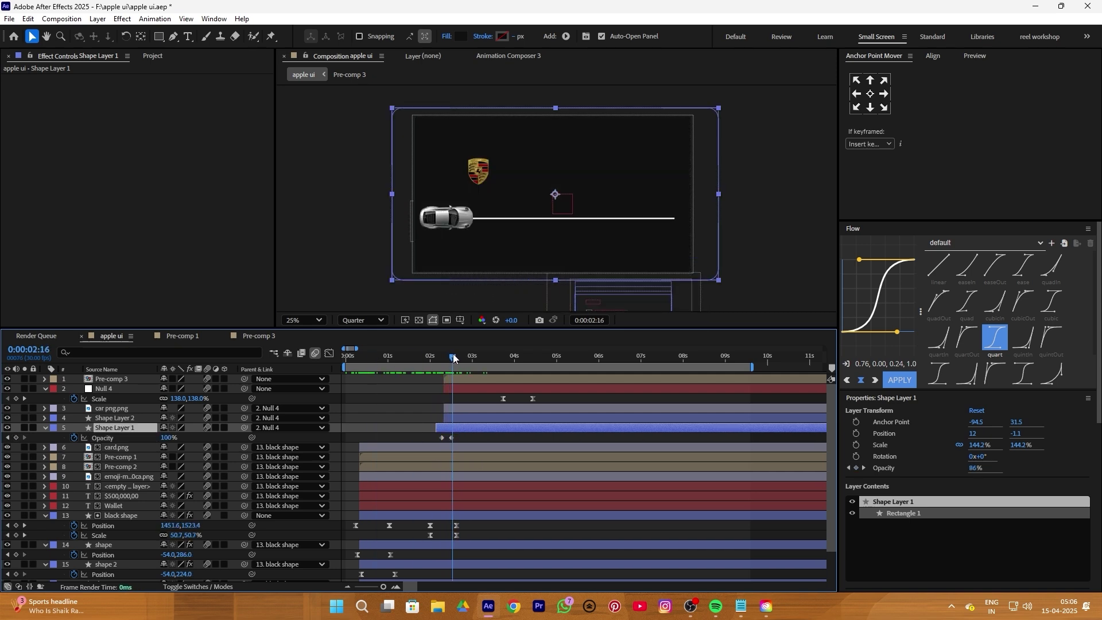
- Animate the car entering along the line from X position -1004 to -536, ease it with the quart curve and preview it
{"action": "left_click", "coordinate": [445, 218]}
{"action": "left_click", "coordinate": [856, 433]}
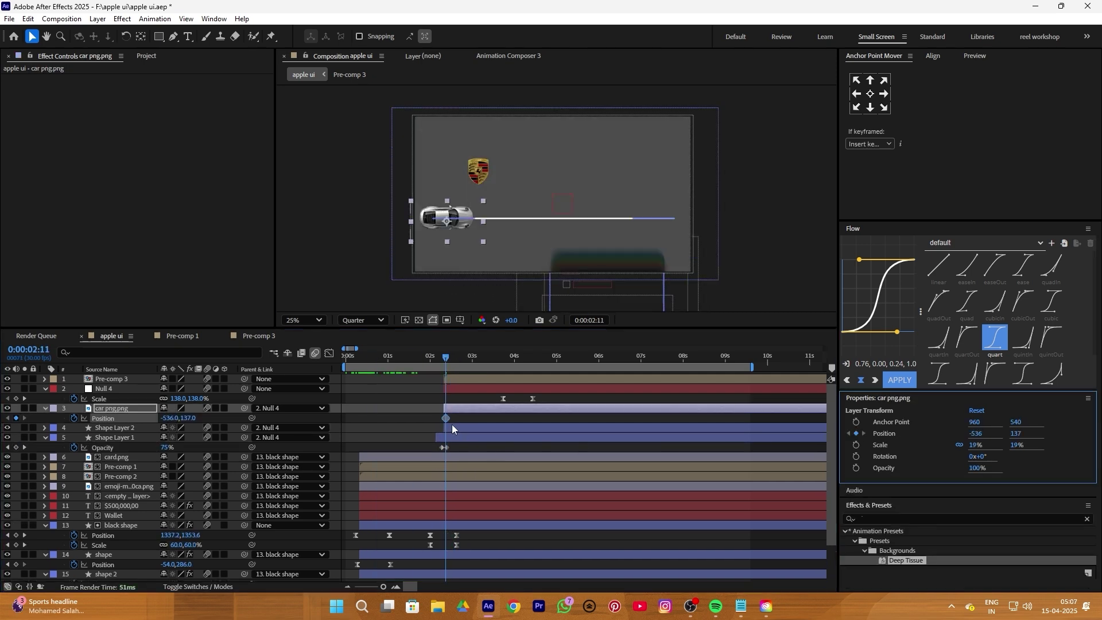
{"action": "mouse_move", "coordinate": [445, 417]}
{"action": "left_mouse_down"}
{"action": "mouse_move", "coordinate": [570, 417]}
{"action": "mouse_move", "coordinate": [455, 432]}
{"action": "left_mouse_up"}
{"action": "left_click_drag", "start_coordinate": [175, 418], "coordinate": [0, 419]}
{"action": "left_click_drag", "start_coordinate": [462, 420], "coordinate": [442, 415]}
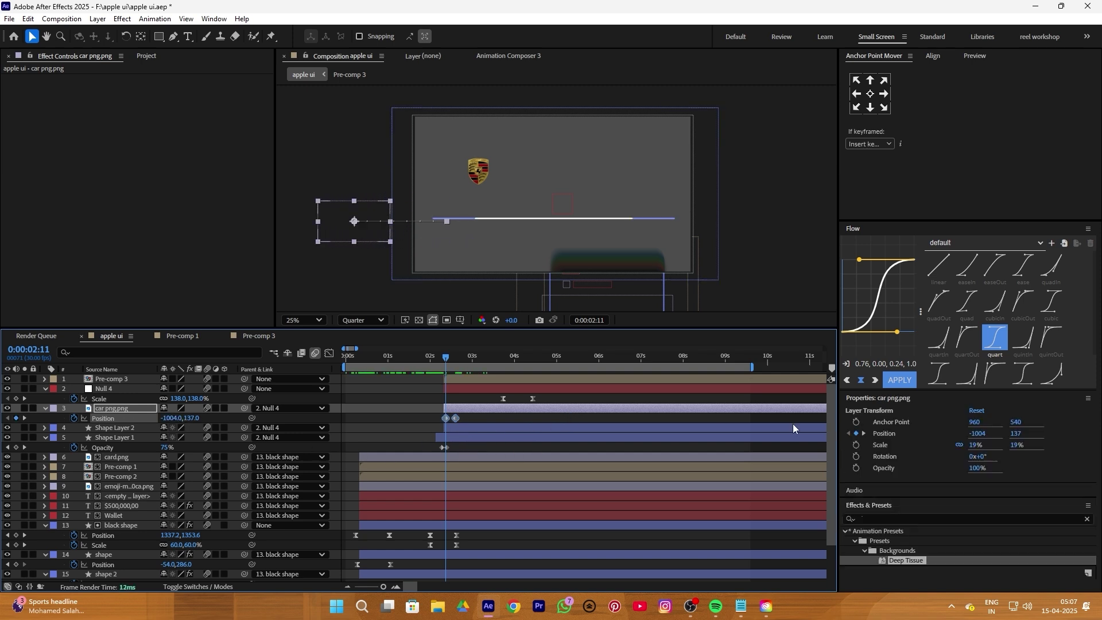
{"action": "left_click", "coordinate": [903, 380]}
{"action": "key", "text": "space"}
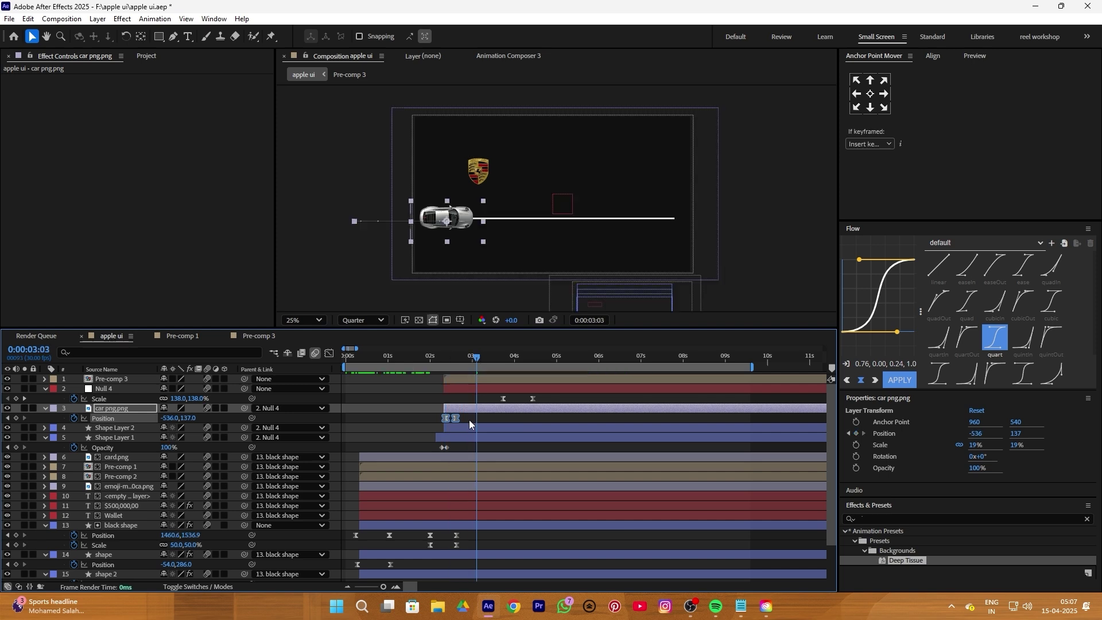
- Spread out the car's entry keyframes, add a position keyframe at X 509 at 0:00:05:05 and preview the drive along the line
{"action": "left_click", "coordinate": [469, 418]}
{"action": "mouse_move", "coordinate": [456, 419]}
{"action": "left_mouse_down"}
{"action": "mouse_move", "coordinate": [471, 418]}
{"action": "mouse_move", "coordinate": [445, 418]}
{"action": "left_mouse_up"}
{"action": "left_click_drag", "start_coordinate": [457, 360], "coordinate": [557, 359]}
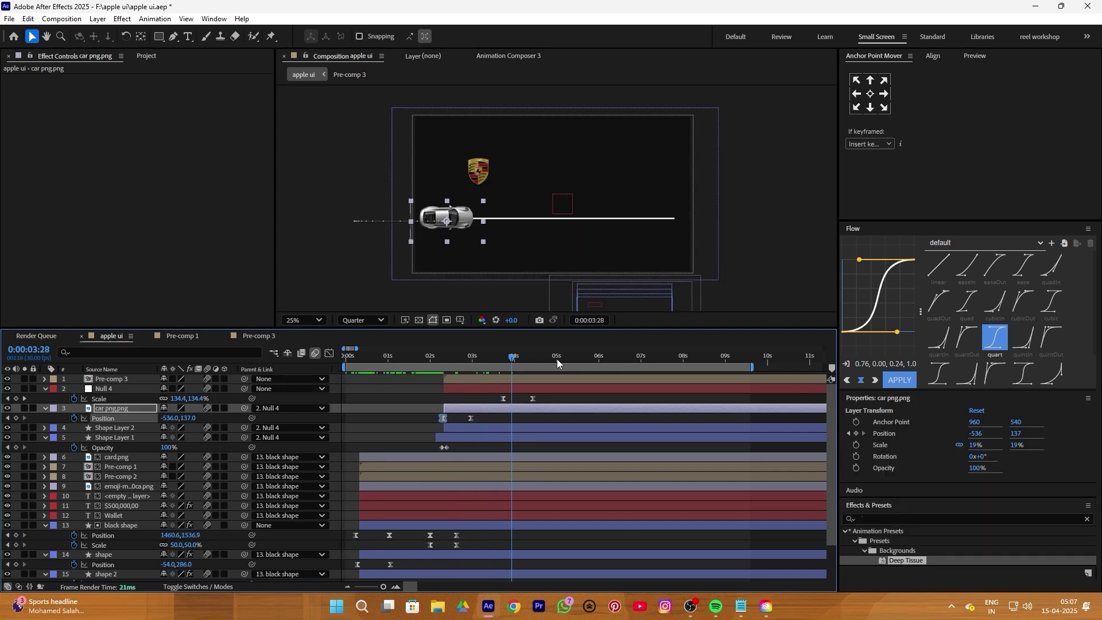
{"action": "left_click", "coordinate": [557, 359]}
{"action": "left_click_drag", "start_coordinate": [170, 423], "coordinate": [766, 416]}
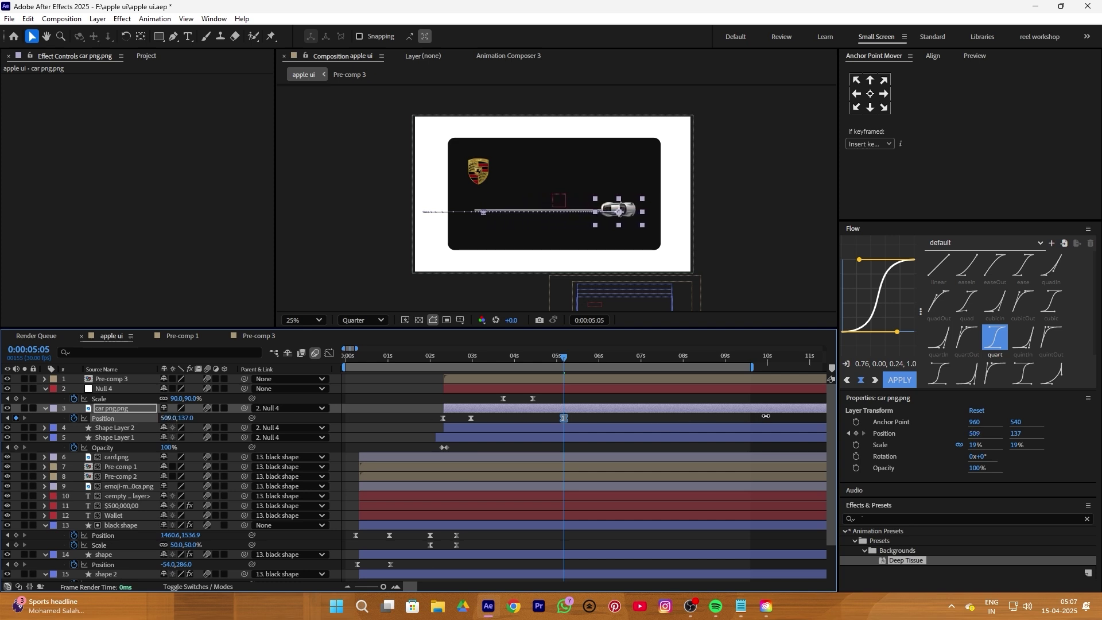
{"action": "key", "text": "Home"}
{"action": "key", "text": "space"}
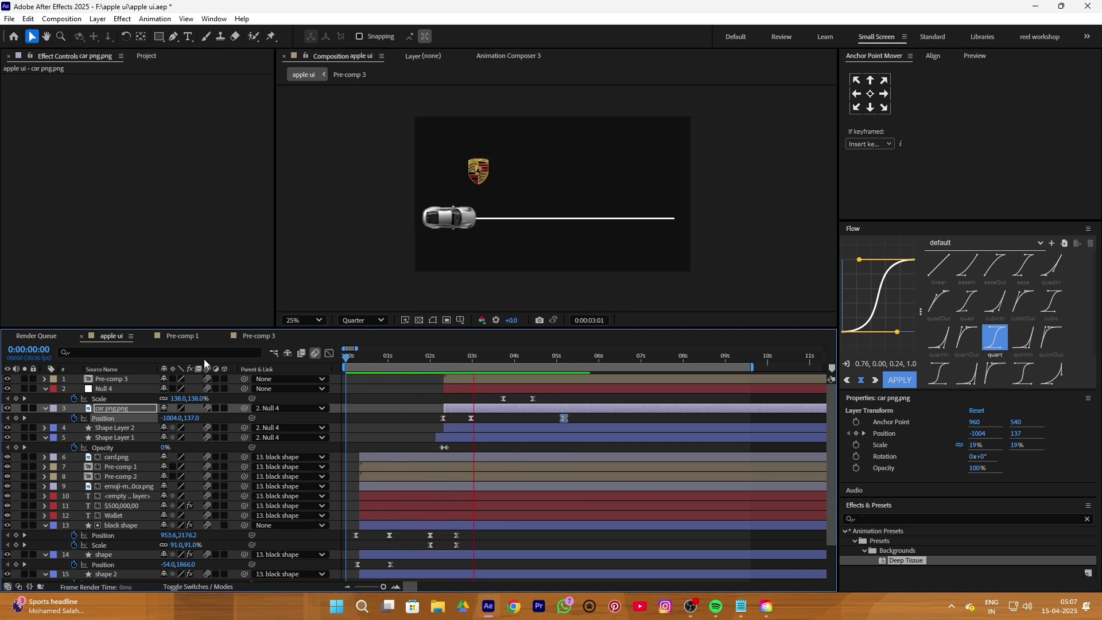
{"action": "key", "text": "space"}
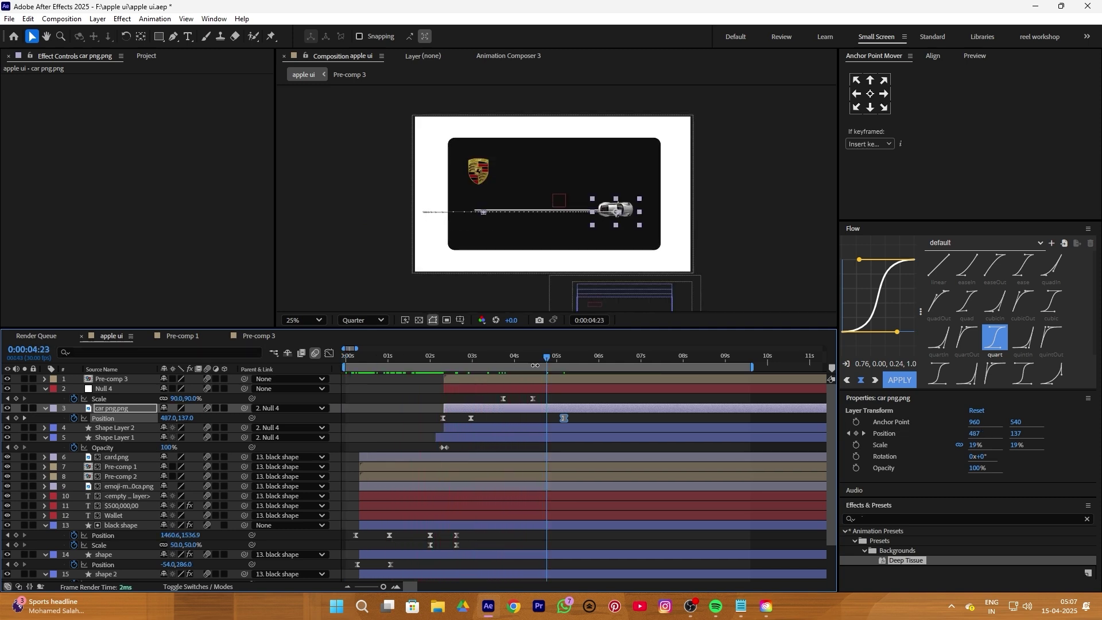
- Move Null 4's two scale keyframes earlier in the timeline and preview the animation
{"action": "left_click_drag", "start_coordinate": [489, 397], "coordinate": [539, 401]}
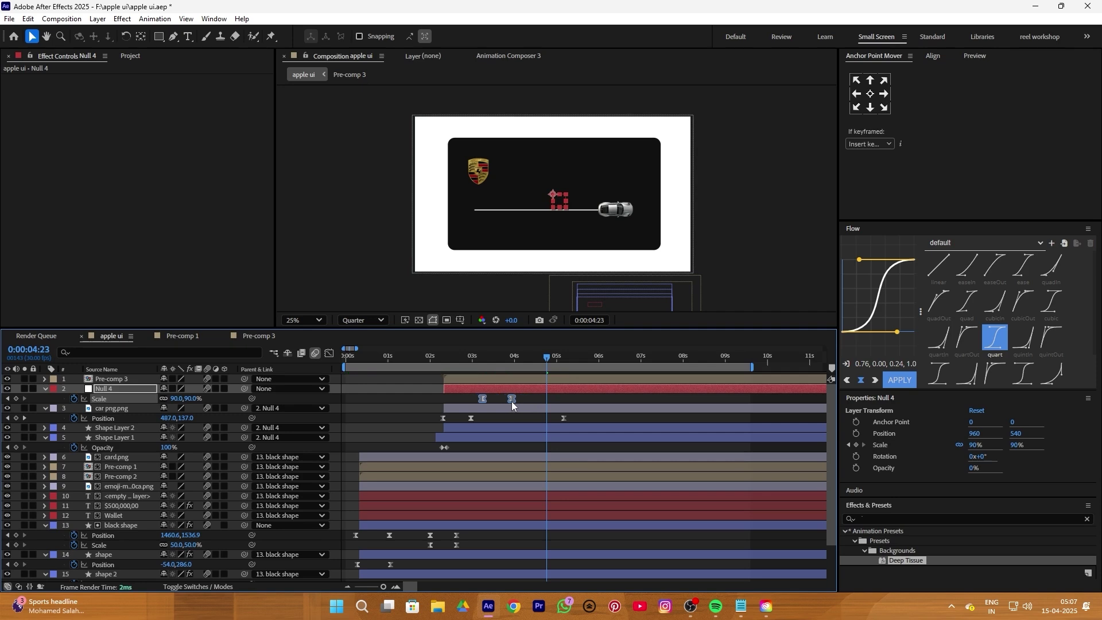
{"action": "key", "text": "Home"}
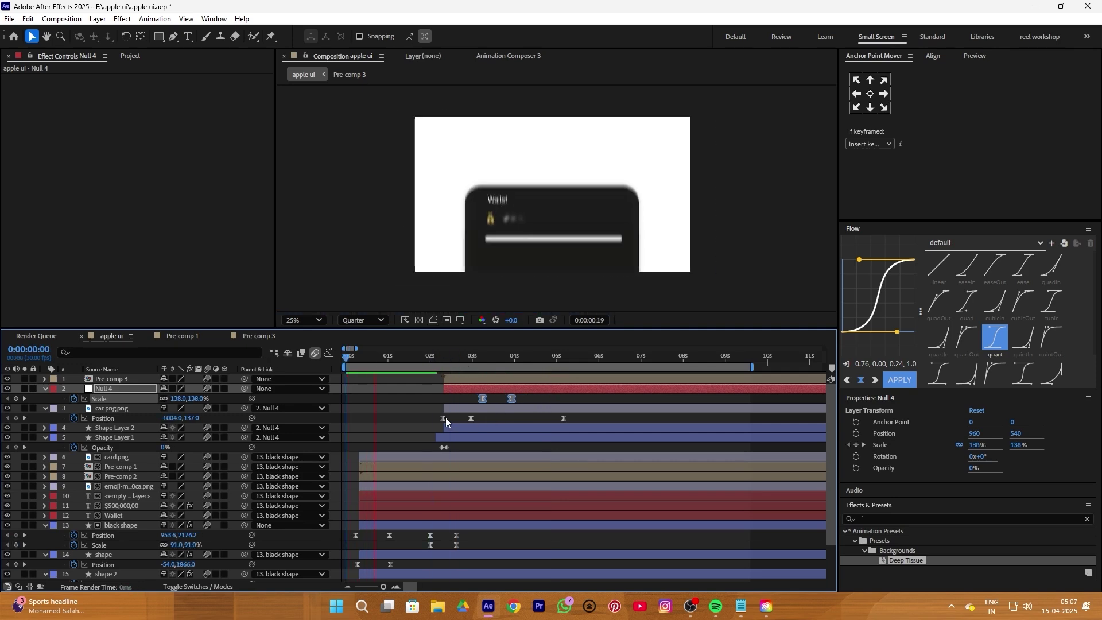
{"action": "left_click", "coordinate": [439, 418]}
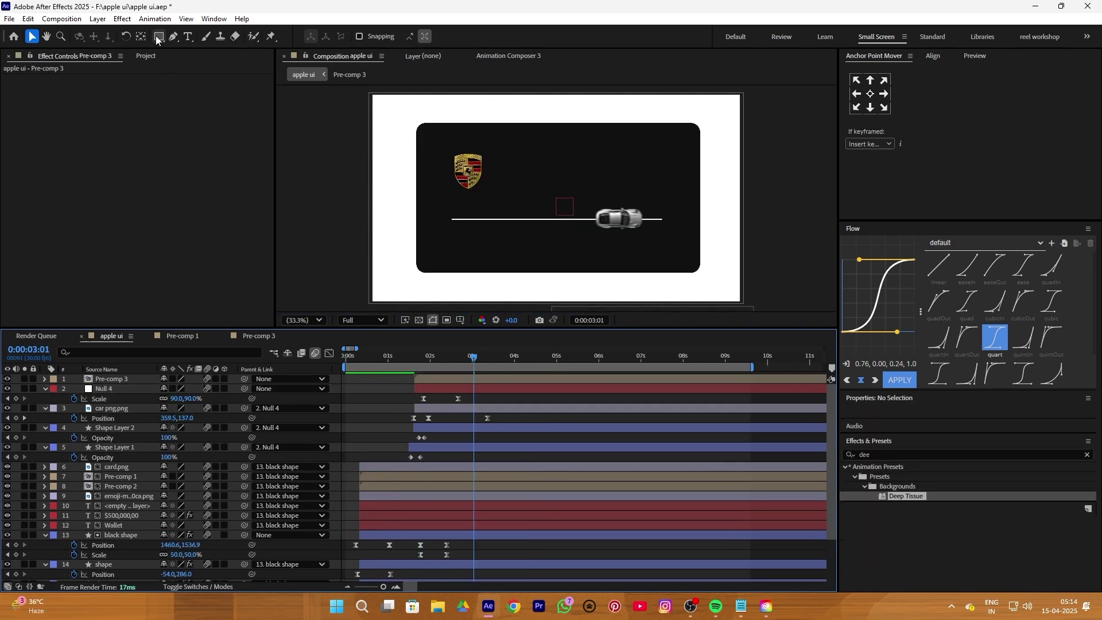
- Draw a small circle at the far end of the white line and fill it with red
{"action": "left_click_drag", "start_coordinate": [156, 38], "coordinate": [195, 62]}
{"action": "left_click_drag", "start_coordinate": [655, 212], "coordinate": [669, 226]}
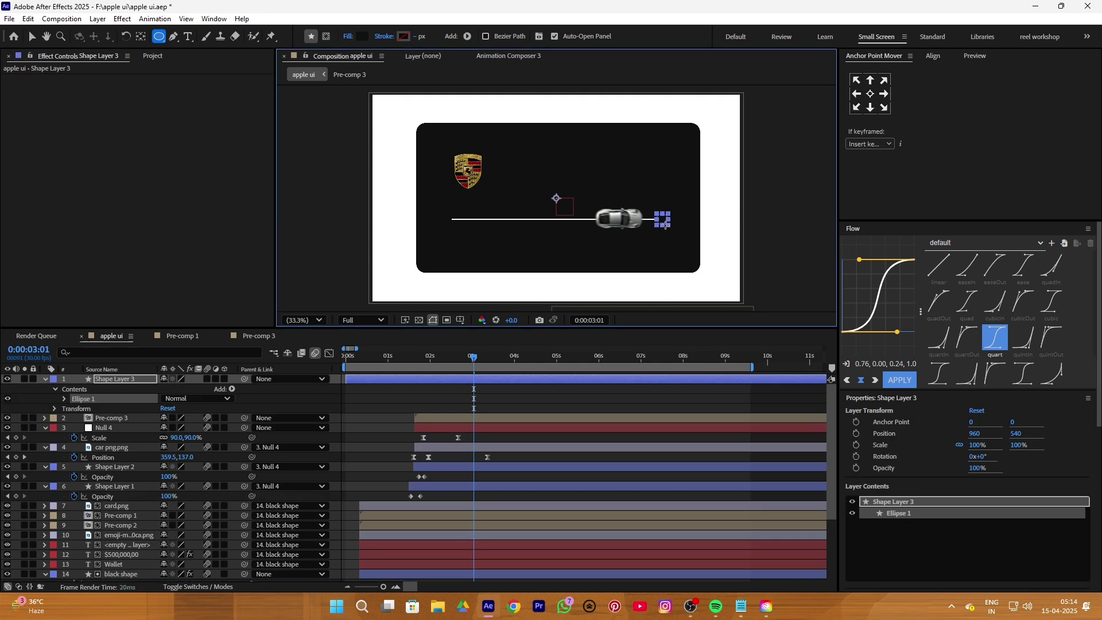
{"action": "left_click", "coordinate": [361, 36]}
{"action": "left_click_drag", "start_coordinate": [539, 253], "coordinate": [578, 210]}
{"action": "left_click", "coordinate": [662, 238]}
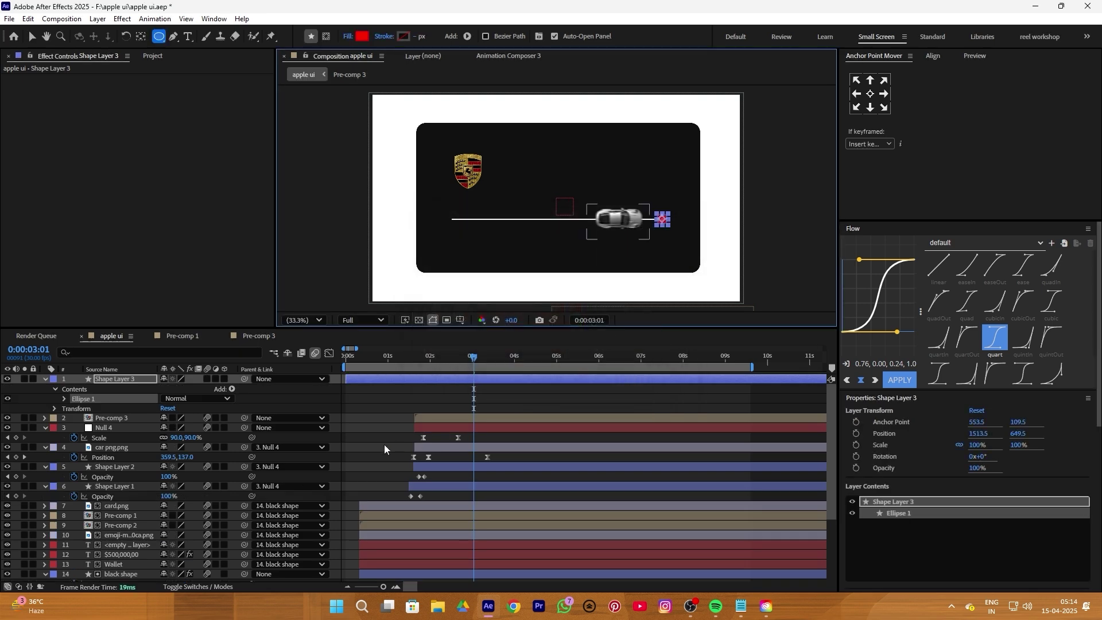
- Place the red circle's layer beneath the car layer and parent it to Null 4
{"action": "left_click", "coordinate": [384, 445]}
{"action": "scroll", "coordinate": [642, 264], "scroll_direction": "up", "scroll_amount": 2}
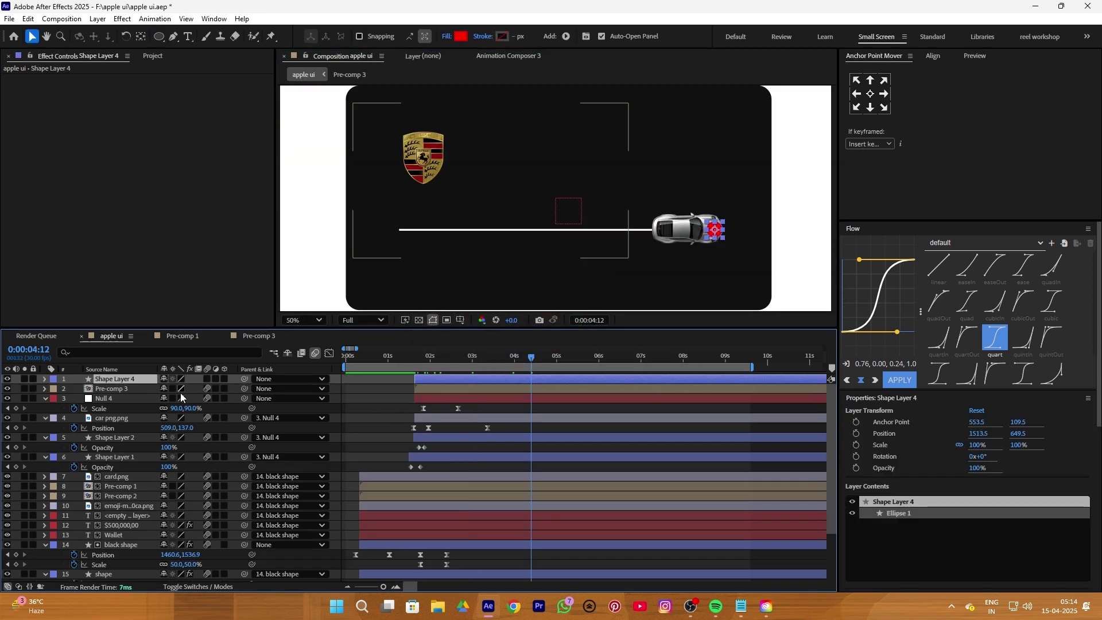
{"action": "left_click_drag", "start_coordinate": [172, 433], "coordinate": [116, 401]}
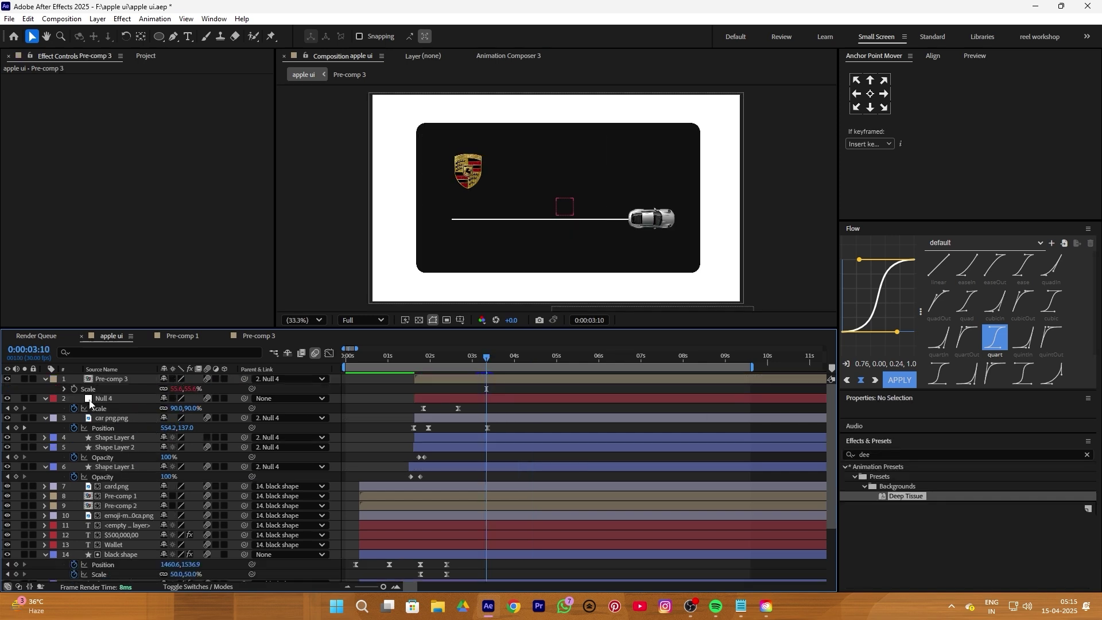
- Keyframe the Porsche logo pre-comp's scale from 0% at 0:00:02:29 to 55.6% at 0:00:03:10
{"action": "key", "text": "Page_Up"}
{"action": "key", "text": "Page_Up"}
{"action": "key", "text": "Page_Up"}
{"action": "key", "text": "Page_Up"}
{"action": "key", "text": "Page_Up"}
{"action": "key", "text": "Page_Up"}
{"action": "key", "text": "Page_Up"}
{"action": "key", "text": "Page_Up"}
{"action": "key", "text": "Page_Up"}
{"action": "key", "text": "Page_Up"}
{"action": "key", "text": "Page_Up"}
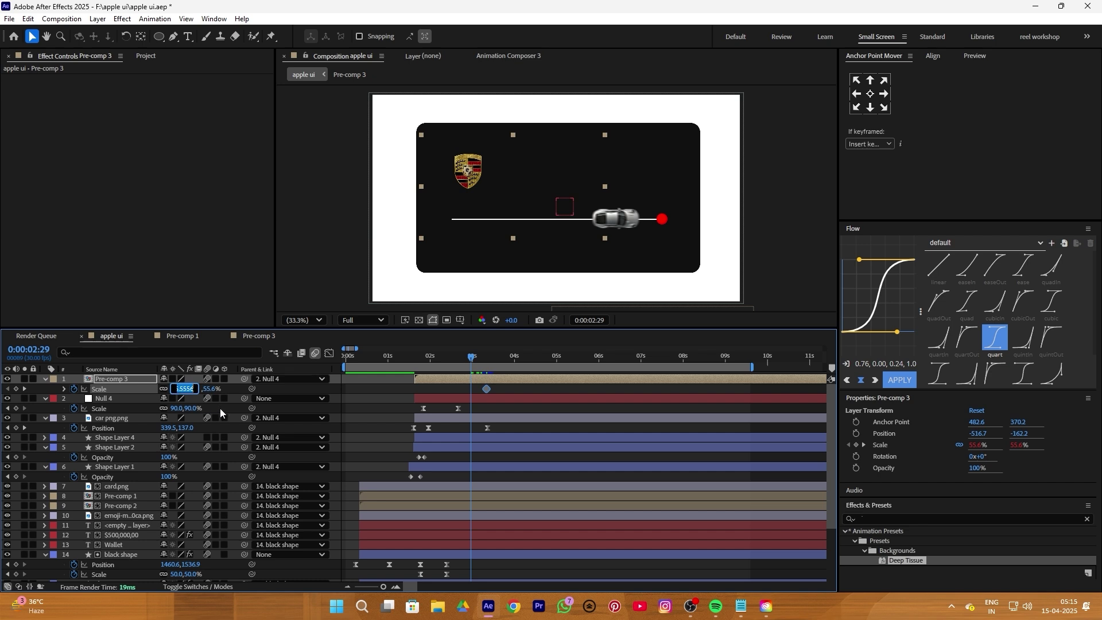
{"action": "type", "text": "0"}
{"action": "key", "text": "Return"}
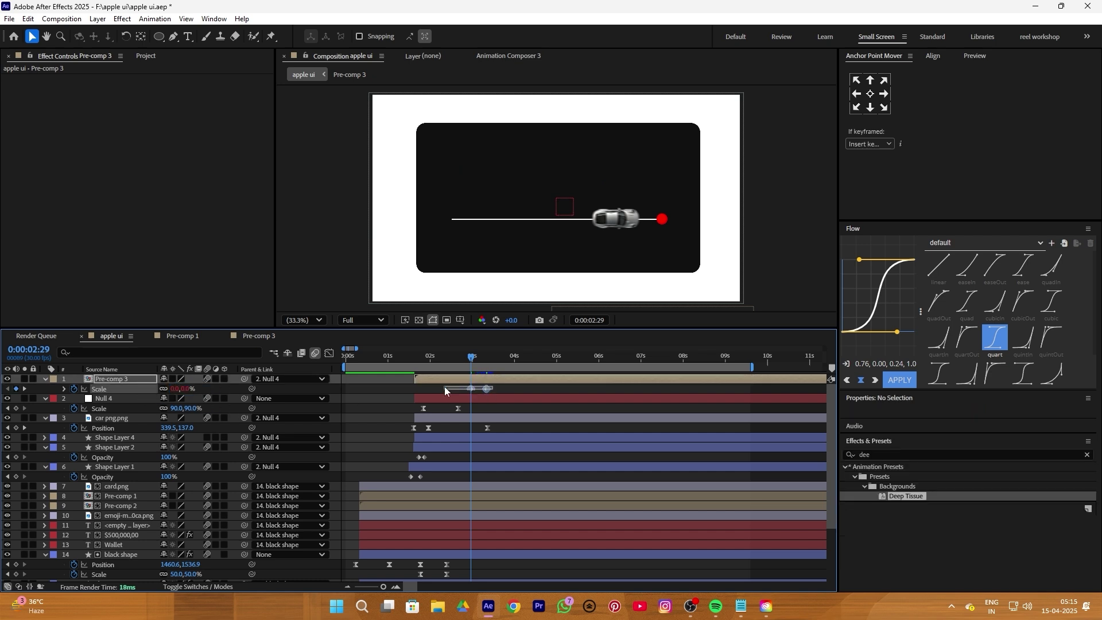
- Paste the bounce expression with freq = 3 and decay = 6 onto the Porsche logo's scale
{"action": "left_click", "coordinate": [75, 388], "text": "alt"}
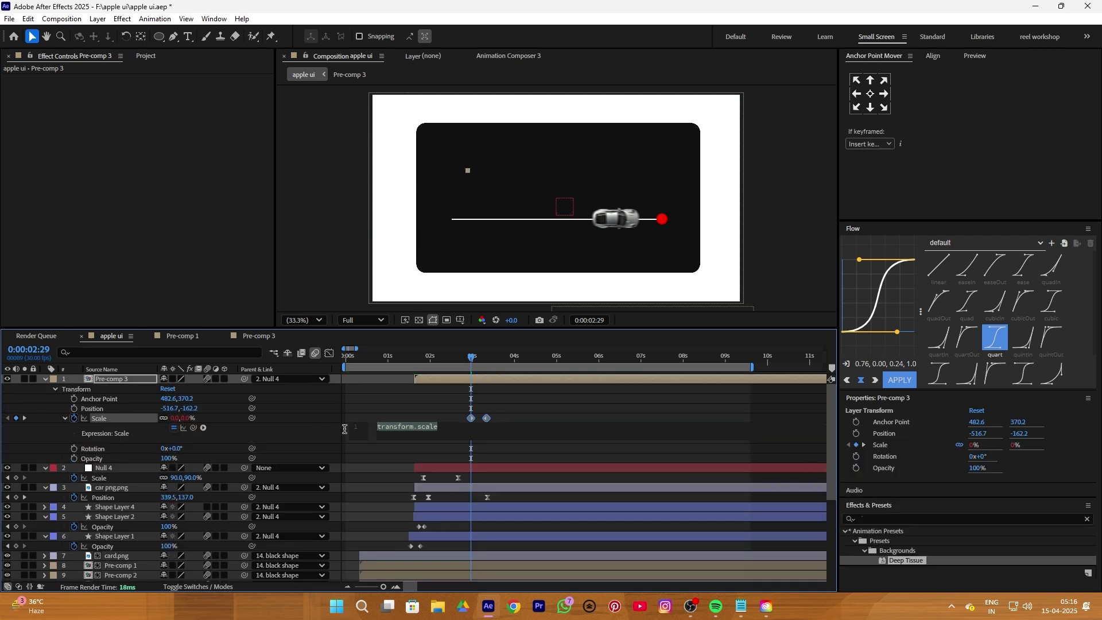
{"action": "key", "text": "ctrl+v"}
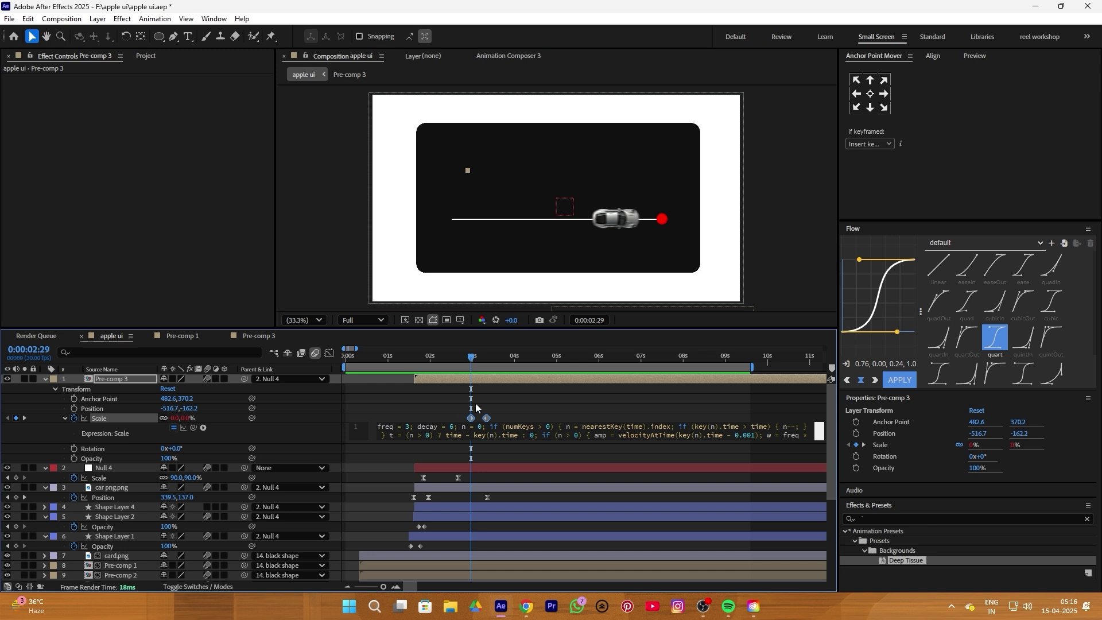
{"action": "left_click", "coordinate": [444, 396]}
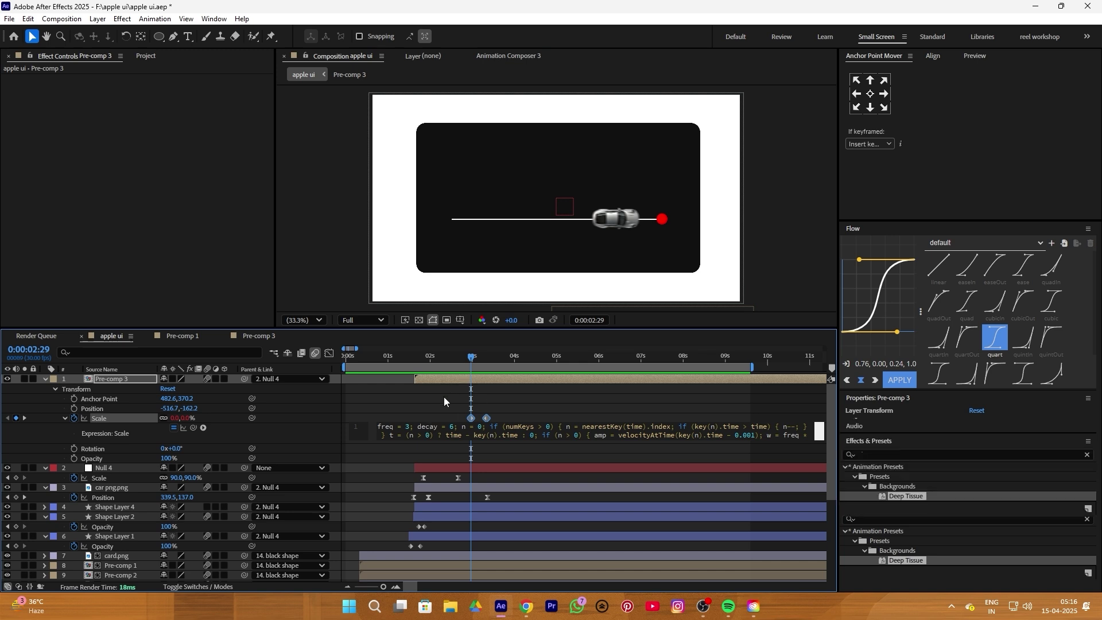
- Move the logo's scale keyframes closer together and earlier, starting at 0:00:02:11, and play the animation from the beginning
{"action": "left_click", "coordinate": [63, 418]}
{"action": "mouse_move", "coordinate": [455, 406]}
{"action": "left_mouse_down"}
{"action": "mouse_move", "coordinate": [498, 432]}
{"action": "mouse_move", "coordinate": [456, 418]}
{"action": "left_mouse_up"}
{"action": "left_click", "coordinate": [453, 426]}
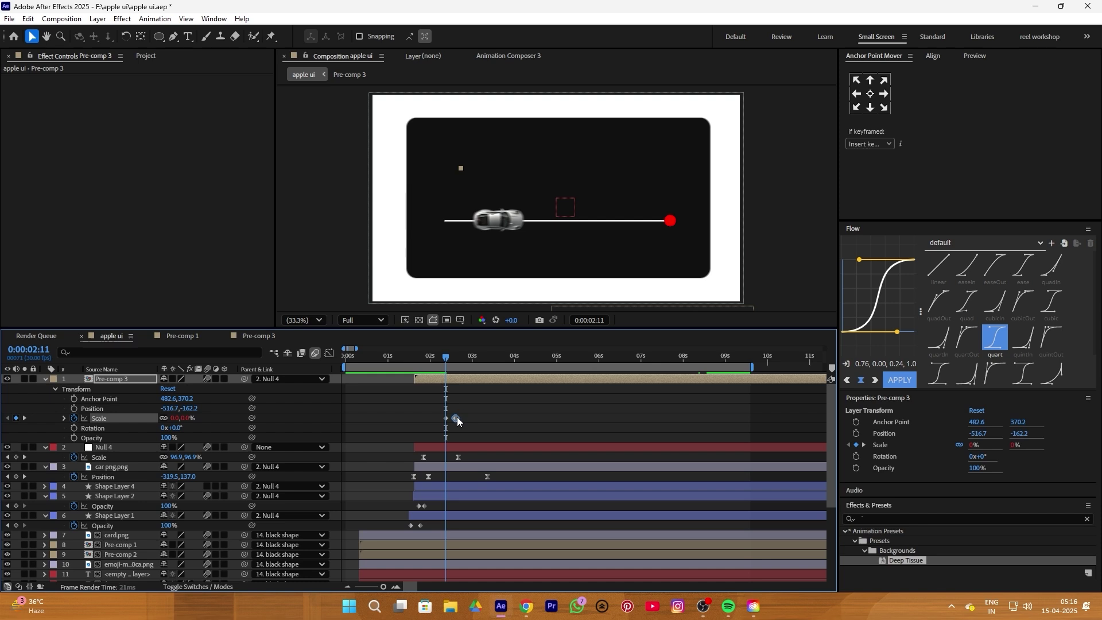
{"action": "left_click", "coordinate": [504, 403]}
{"action": "left_click", "coordinate": [345, 356]}
{"action": "key", "text": "space"}
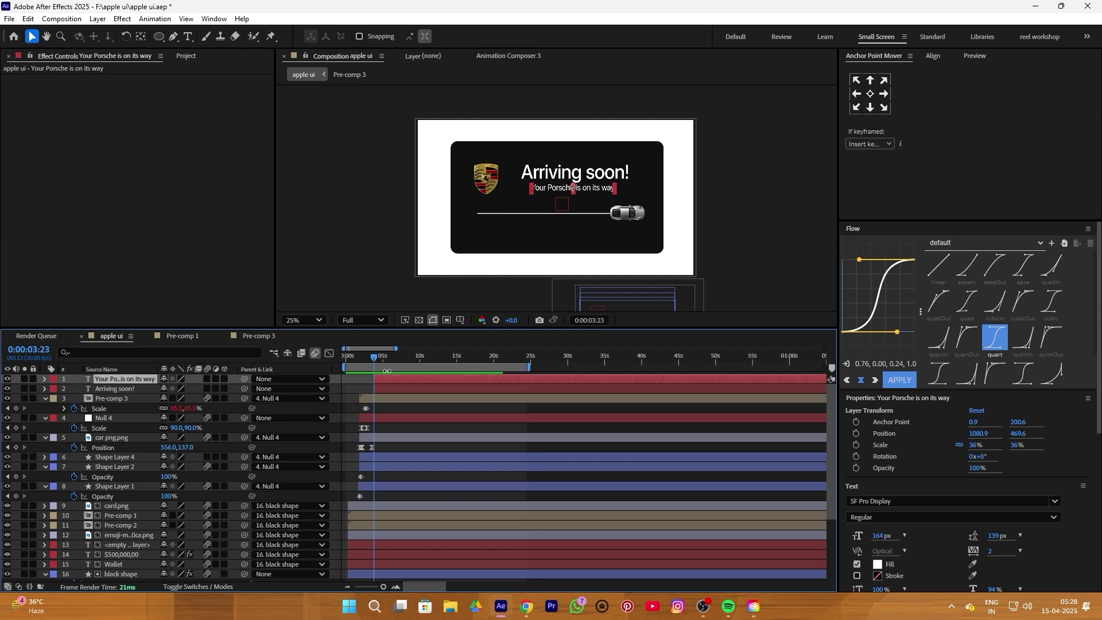
- Apply the saved Wor text animation preset to "Your Porsche is on its way" and scrub through its reveal
{"action": "key", "text": "ctrl+space"}
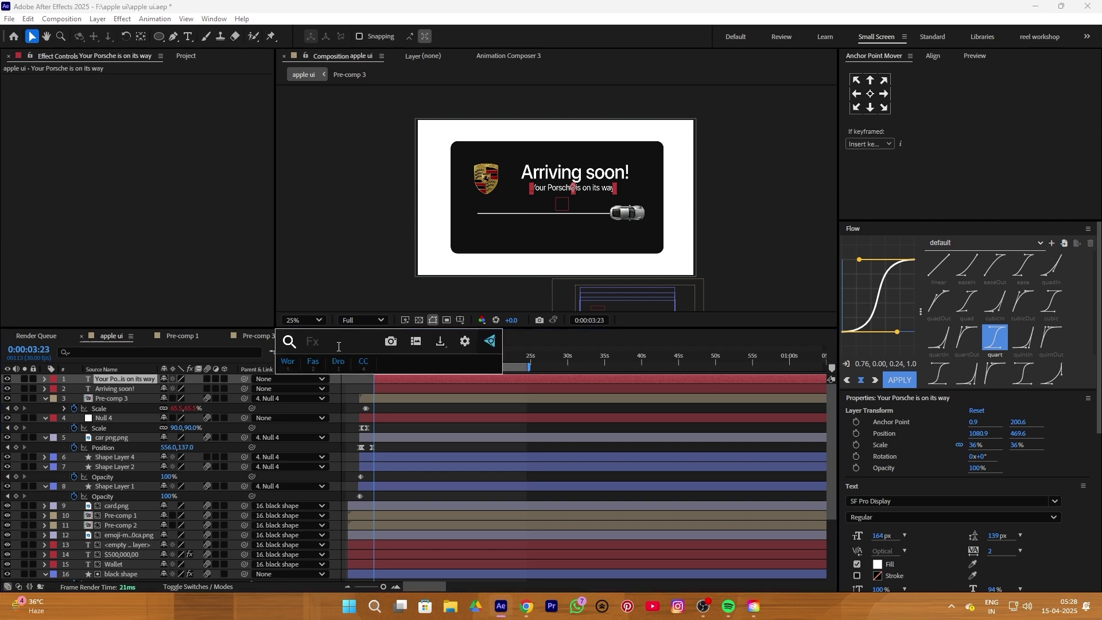
{"action": "left_click", "coordinate": [288, 362]}
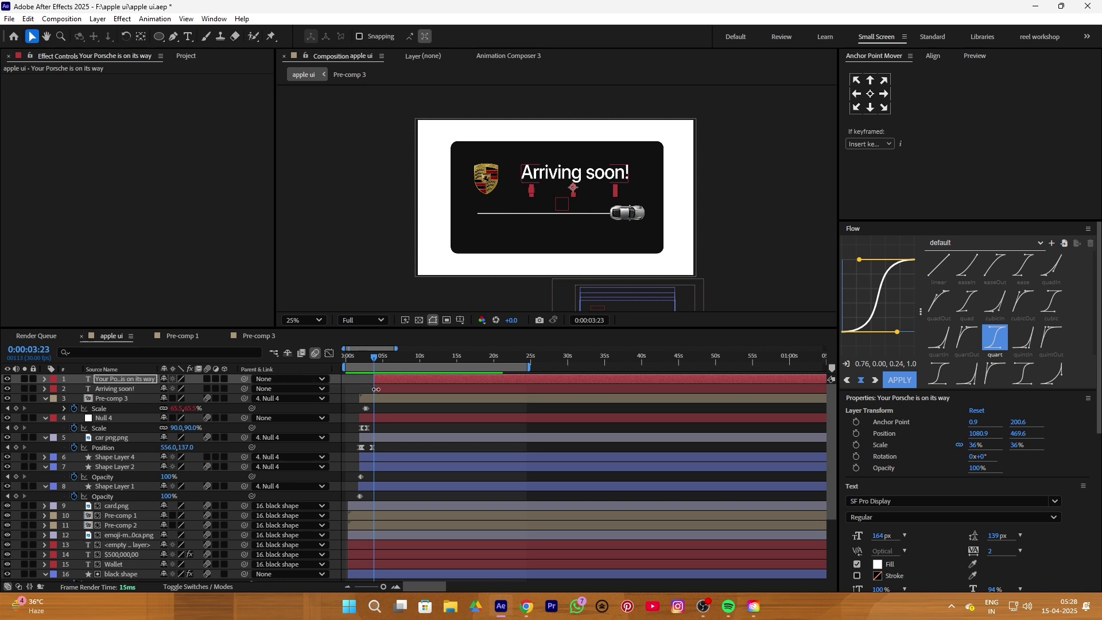
{"action": "left_click_drag", "start_coordinate": [374, 357], "coordinate": [392, 357]}
{"action": "key", "text": "period"}
{"action": "key", "text": "period"}
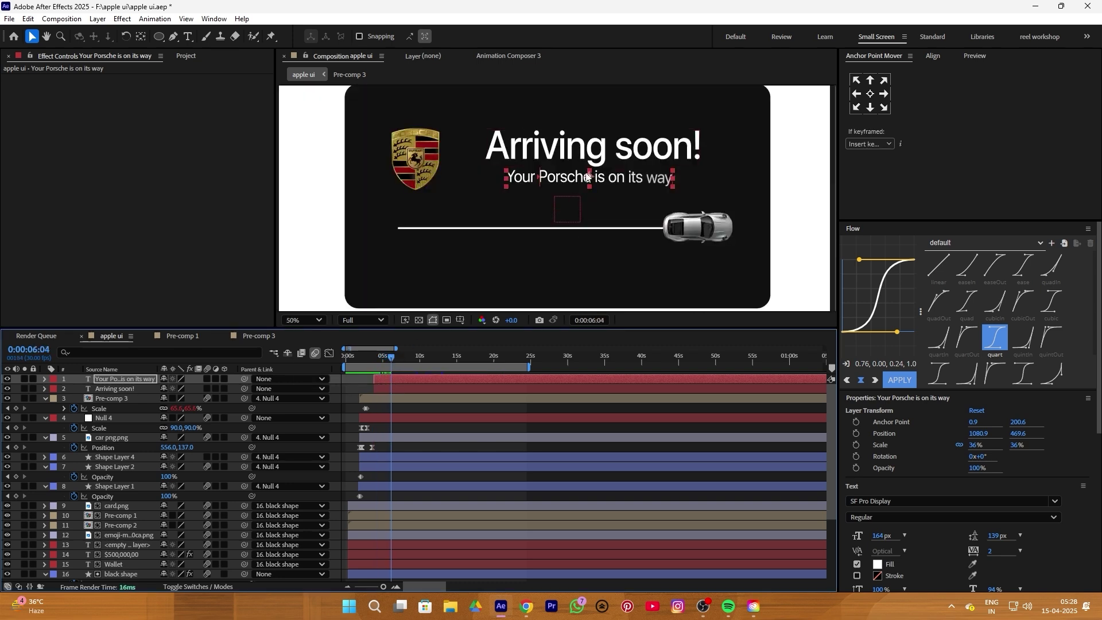
- Apply the saved Wor text animation preset to "Arriving soon!", shift the layer later and split it at 0:00:02:22
{"action": "left_click", "coordinate": [532, 146]}
{"action": "key", "text": "ctrl+space"}
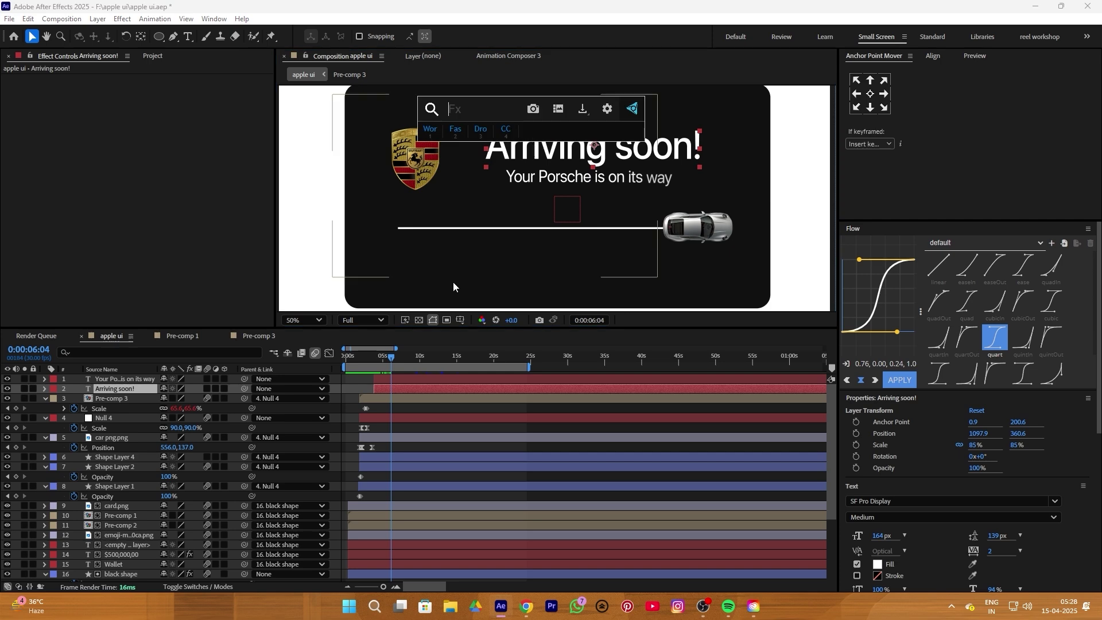
{"action": "left_click", "coordinate": [430, 130]}
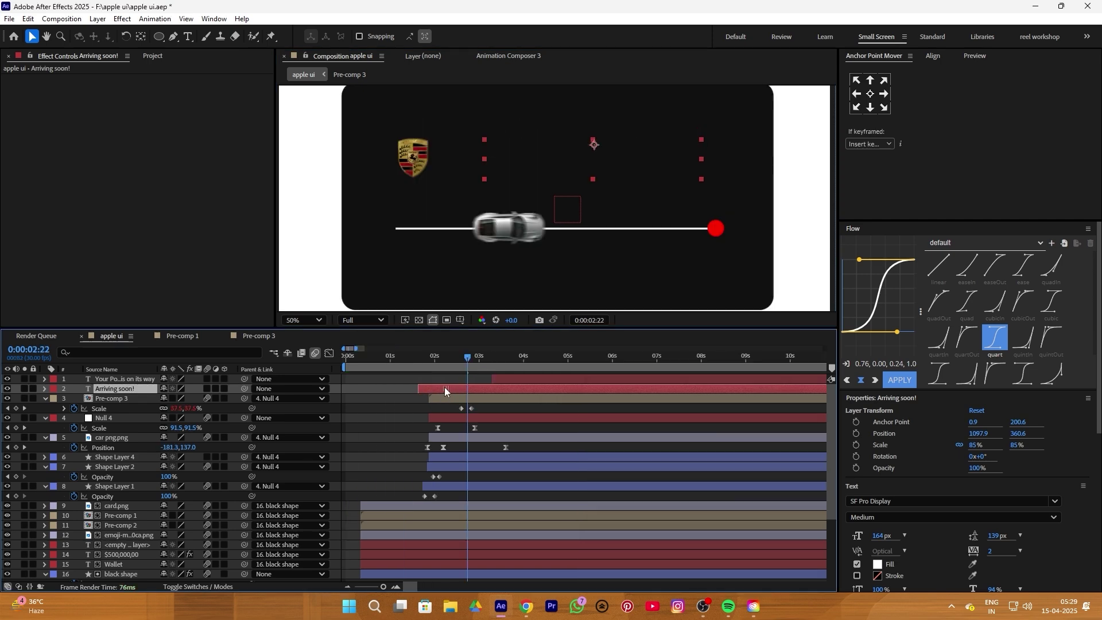
{"action": "left_click_drag", "start_coordinate": [444, 388], "coordinate": [481, 395]}
{"action": "key", "text": "ctrl+shift+d"}
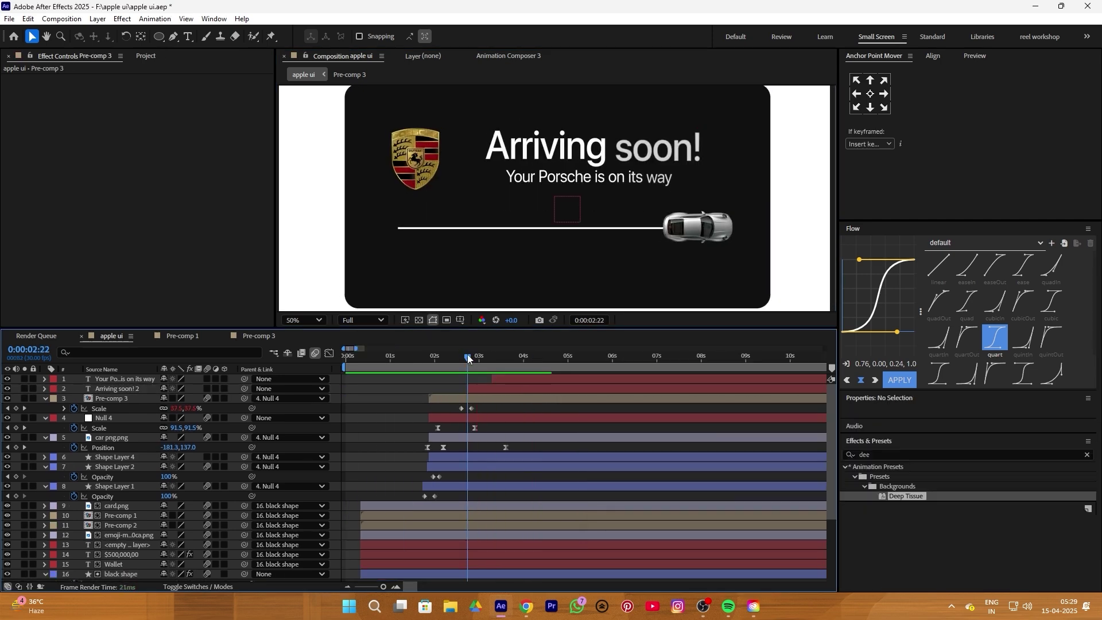
- Shorten the "Arriving soon!" reveal by moving the final Animator 1 range selector keyframe earlier, and play the result
{"action": "mouse_move", "coordinate": [467, 353]}
{"action": "left_mouse_down"}
{"action": "mouse_move", "coordinate": [452, 356]}
{"action": "mouse_move", "coordinate": [484, 356]}
{"action": "left_mouse_up"}
{"action": "left_click", "coordinate": [45, 389]}
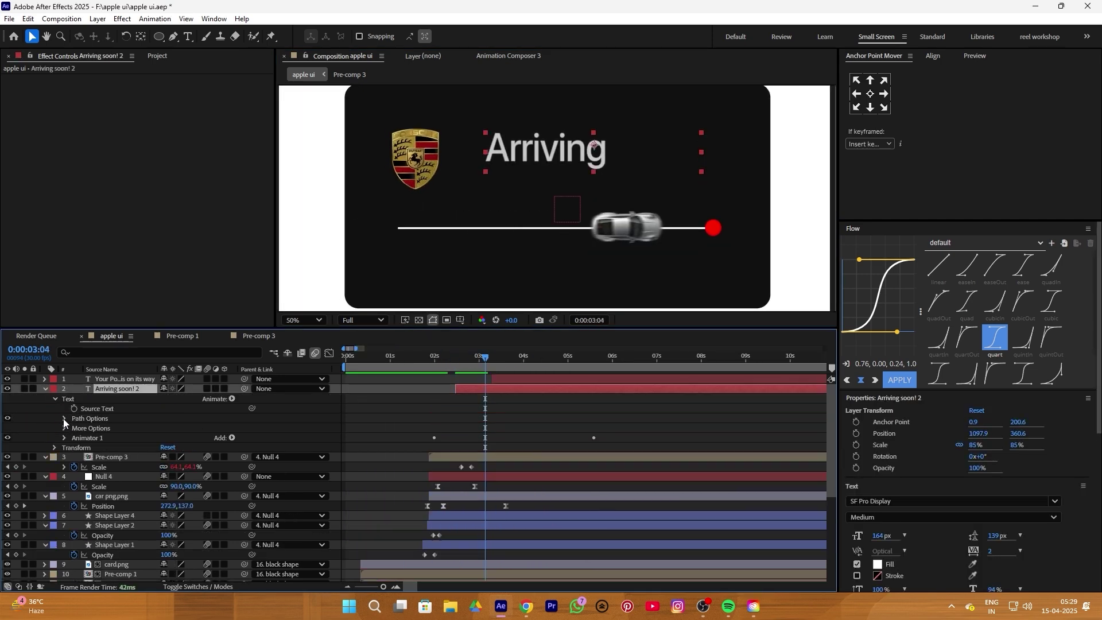
{"action": "left_click", "coordinate": [63, 437]}
{"action": "left_click", "coordinate": [74, 447]}
{"action": "left_click_drag", "start_coordinate": [592, 477], "coordinate": [529, 477]}
{"action": "key", "text": "u"}
{"action": "left_click_drag", "start_coordinate": [460, 360], "coordinate": [439, 356]}
{"action": "key", "text": "space"}
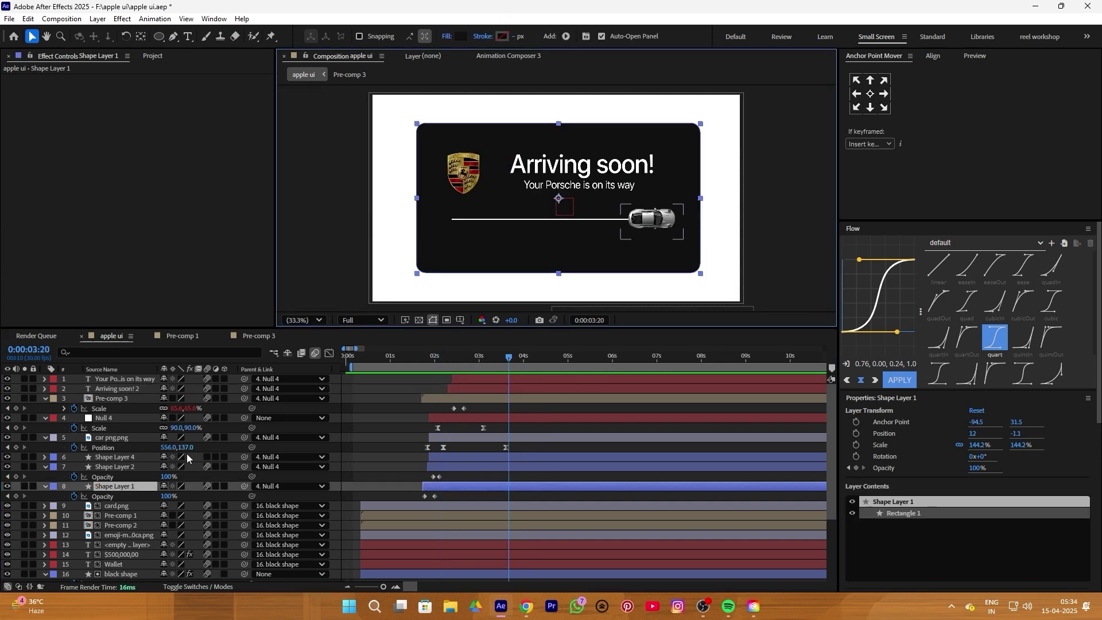
- Add a Bevel and Emboss layer style to Shape Layer 1, the dark card background, with its size set to 3.0
{"action": "right_click", "coordinate": [110, 489]}
{"action": "mouse_move", "coordinate": [190, 292]}
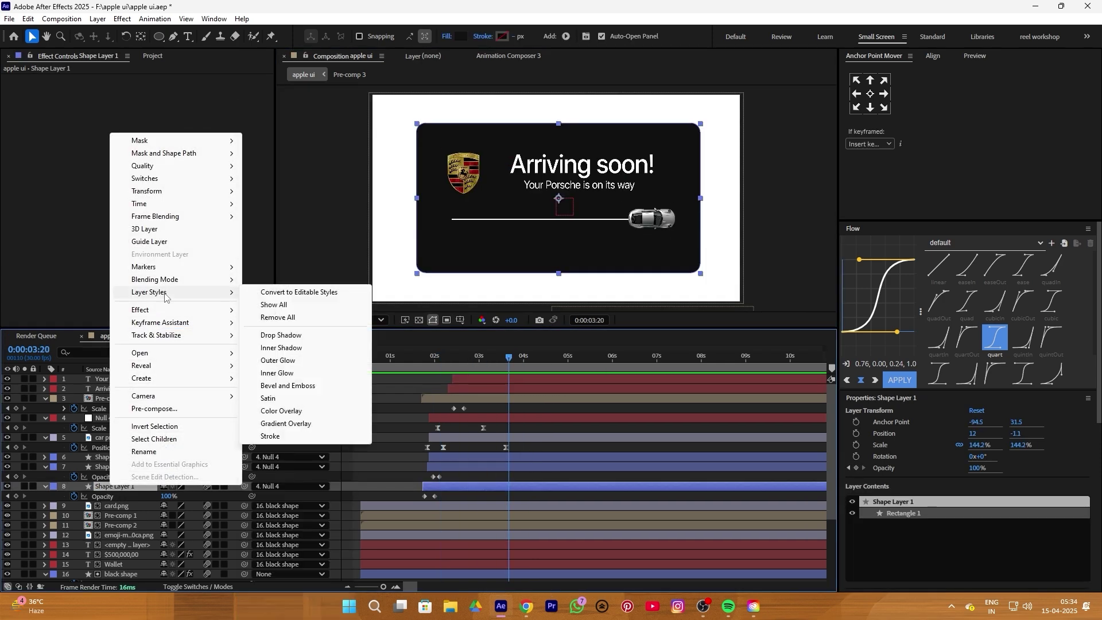
{"action": "left_click", "coordinate": [288, 386]}
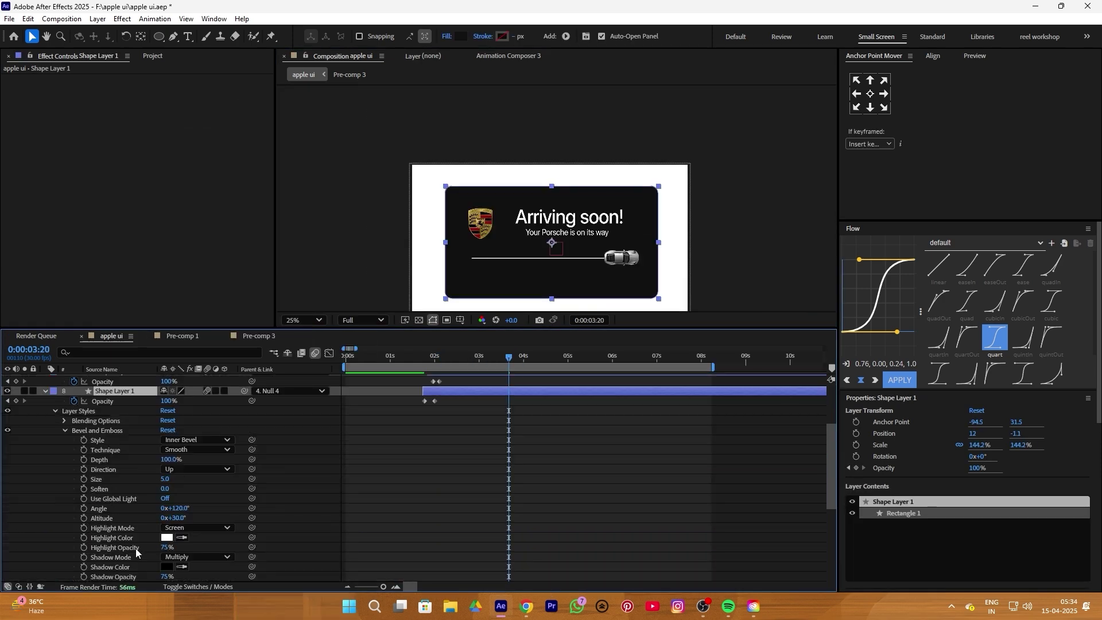
{"action": "left_click_drag", "start_coordinate": [163, 481], "coordinate": [156, 483]}
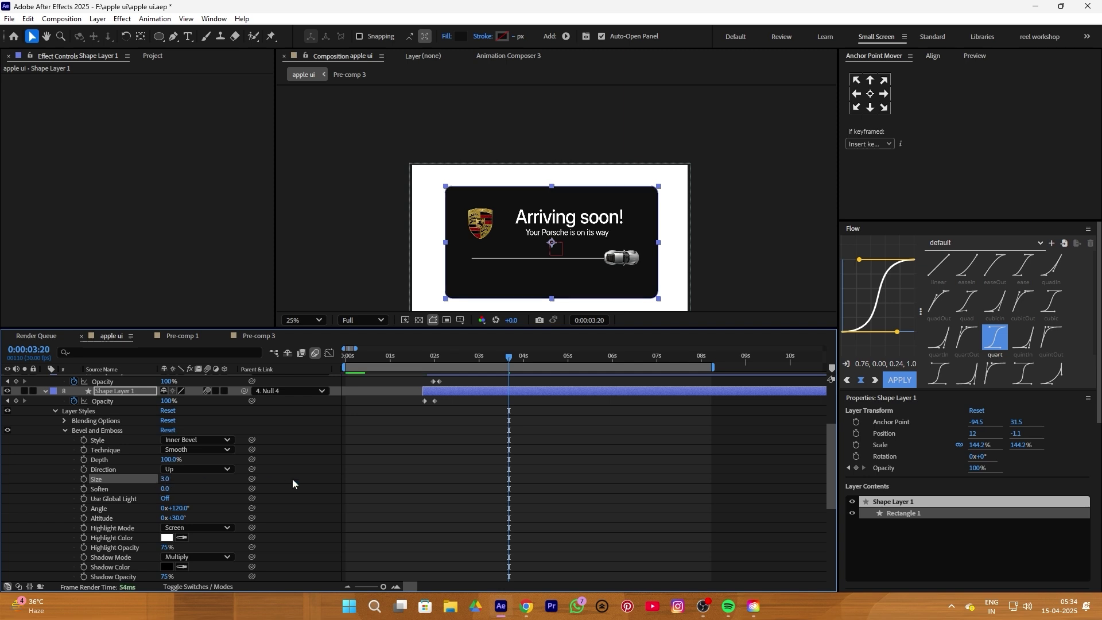
{"action": "left_click", "coordinate": [614, 105]}
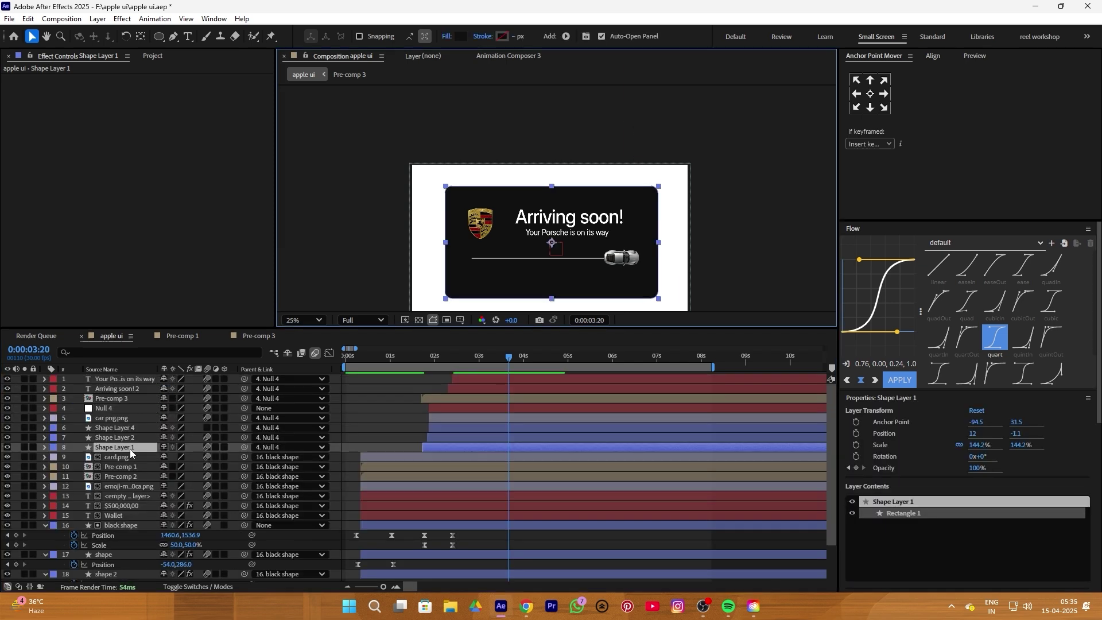
- Rename Shape Layer 1 as "base"
{"action": "left_click", "coordinate": [130, 449]}
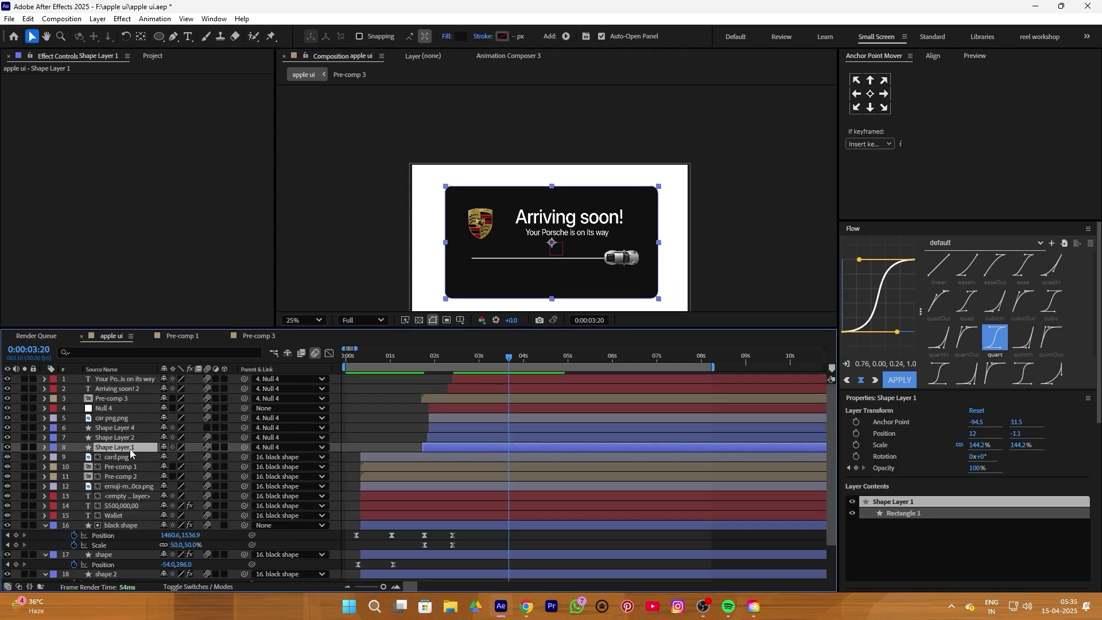
{"action": "right_click", "coordinate": [130, 449]}
{"action": "left_click", "coordinate": [170, 411]}
{"action": "type", "text": "base"}
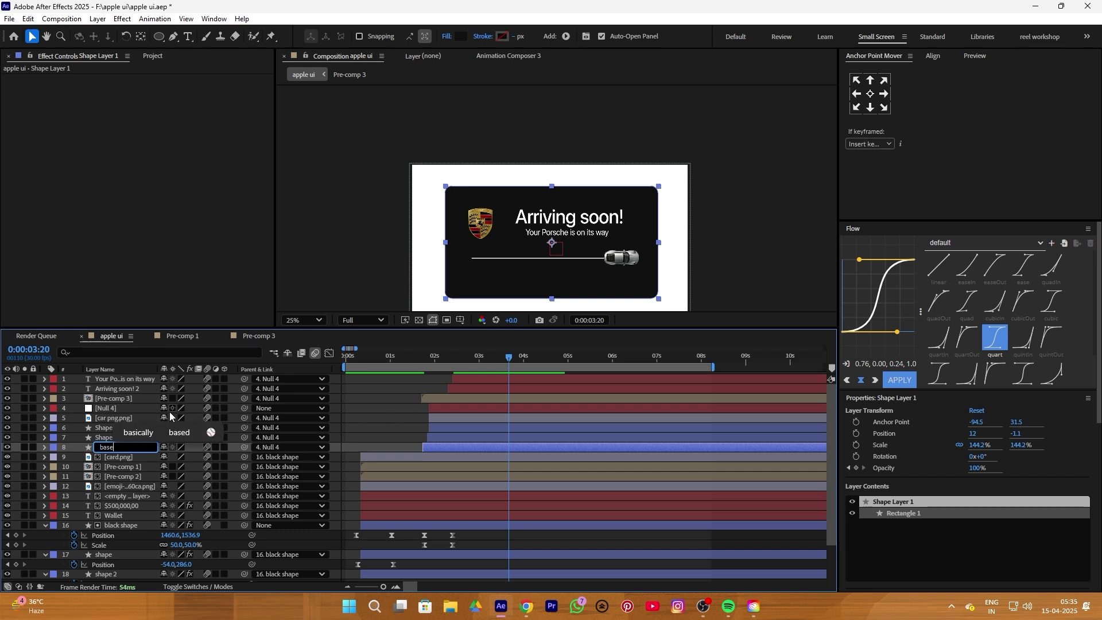
{"action": "key", "text": "Return"}
- Set the base layer as the track matte for the seven layers above it
{"action": "left_click_drag", "start_coordinate": [79, 376], "coordinate": [132, 437]}
{"action": "left_click", "coordinate": [191, 586]}
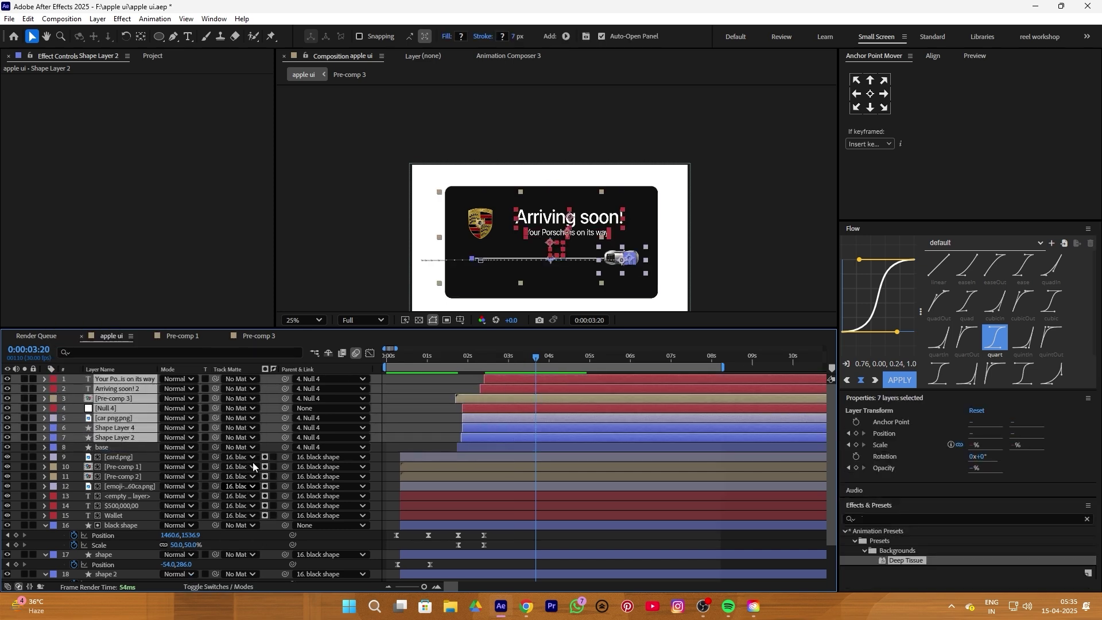
{"action": "left_click_drag", "start_coordinate": [216, 408], "coordinate": [102, 448]}
{"action": "left_click", "coordinate": [424, 379]}
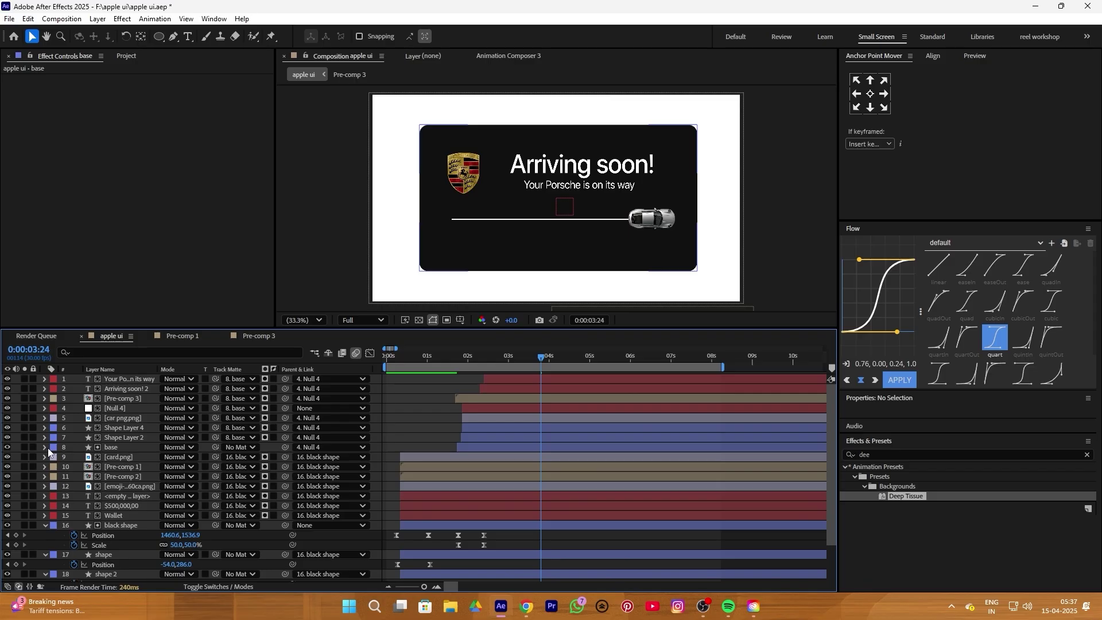
- Add Size and Position keyframes to the base layer's rectangle path at 0:00:03:24 and unlink the size proportions
{"action": "left_click", "coordinate": [44, 447]}
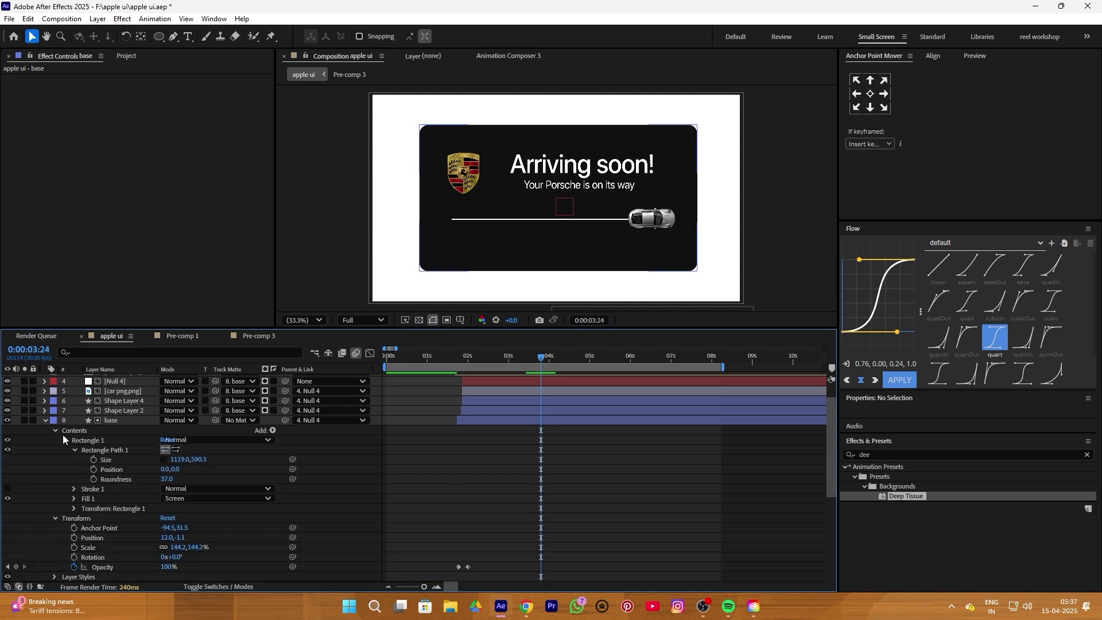
{"action": "left_click", "coordinate": [94, 459]}
{"action": "left_click", "coordinate": [93, 468]}
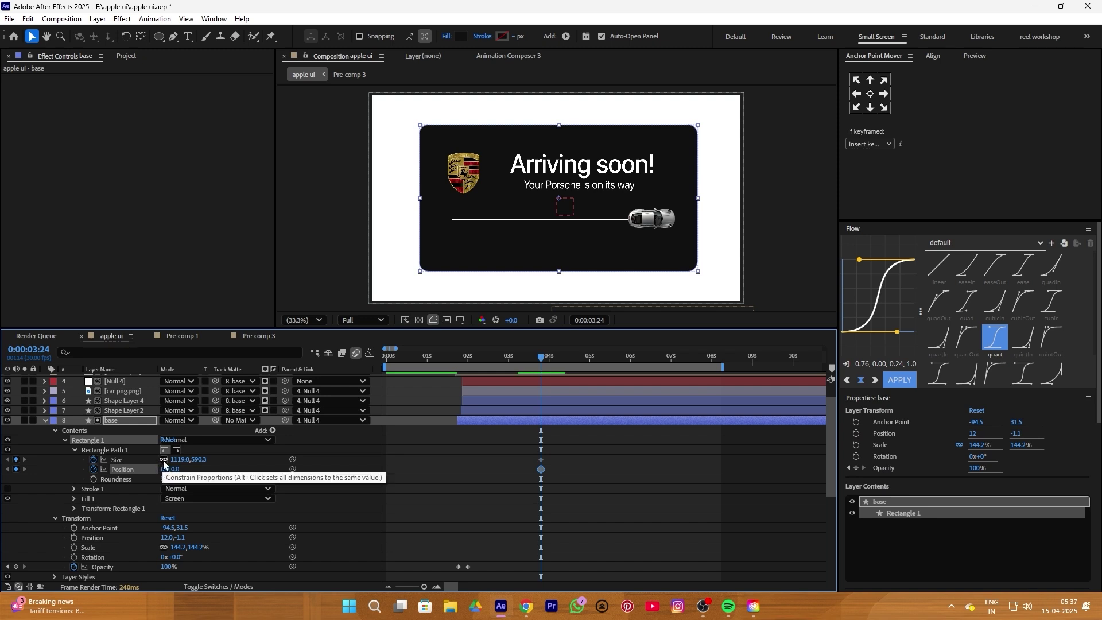
{"action": "left_click", "coordinate": [163, 459]}
{"action": "key", "text": "F2"}
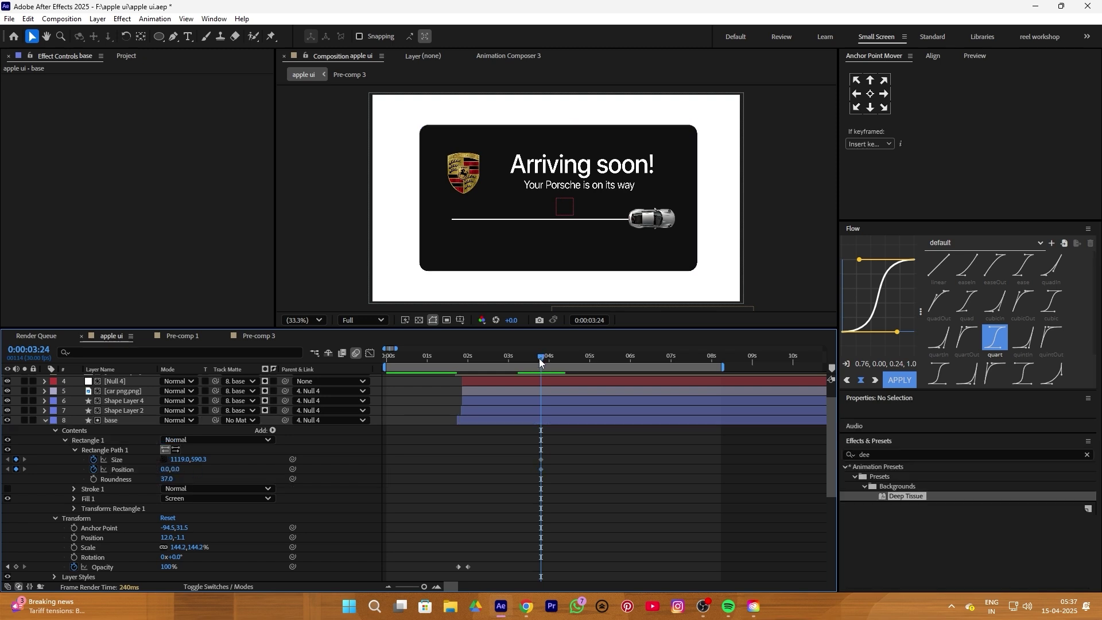
- Keyframe the base rectangle's size to 488.0, 506.3 at 0:00:04:07 and set its roundness to 101
{"action": "left_click_drag", "start_coordinate": [539, 358], "coordinate": [555, 356]}
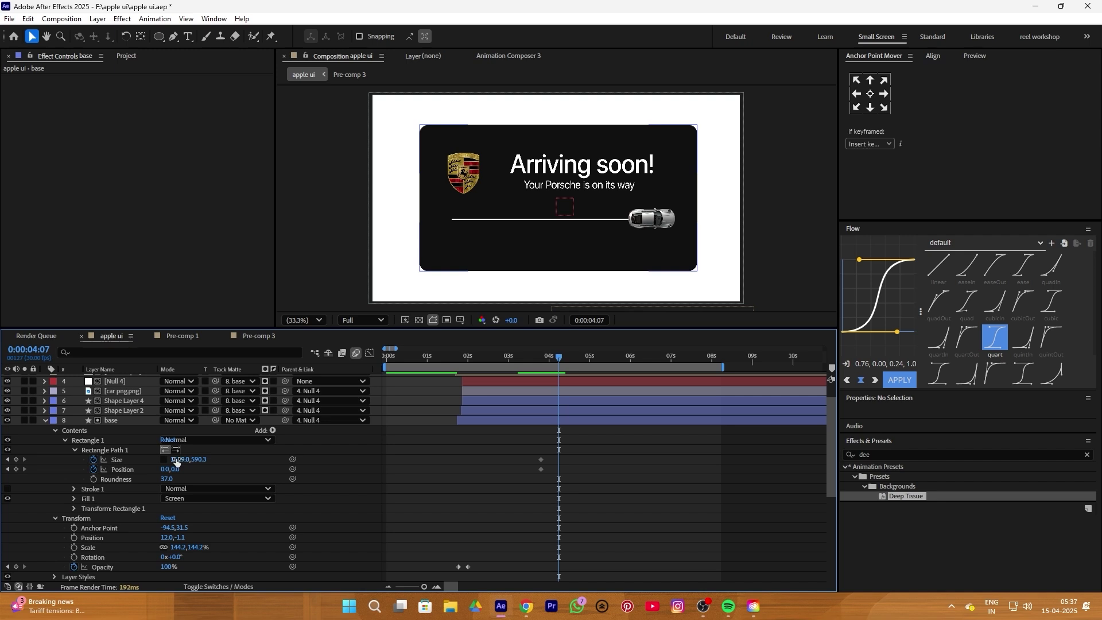
{"action": "left_click_drag", "start_coordinate": [176, 463], "coordinate": [0, 466]}
{"action": "left_click", "coordinate": [637, 494]}
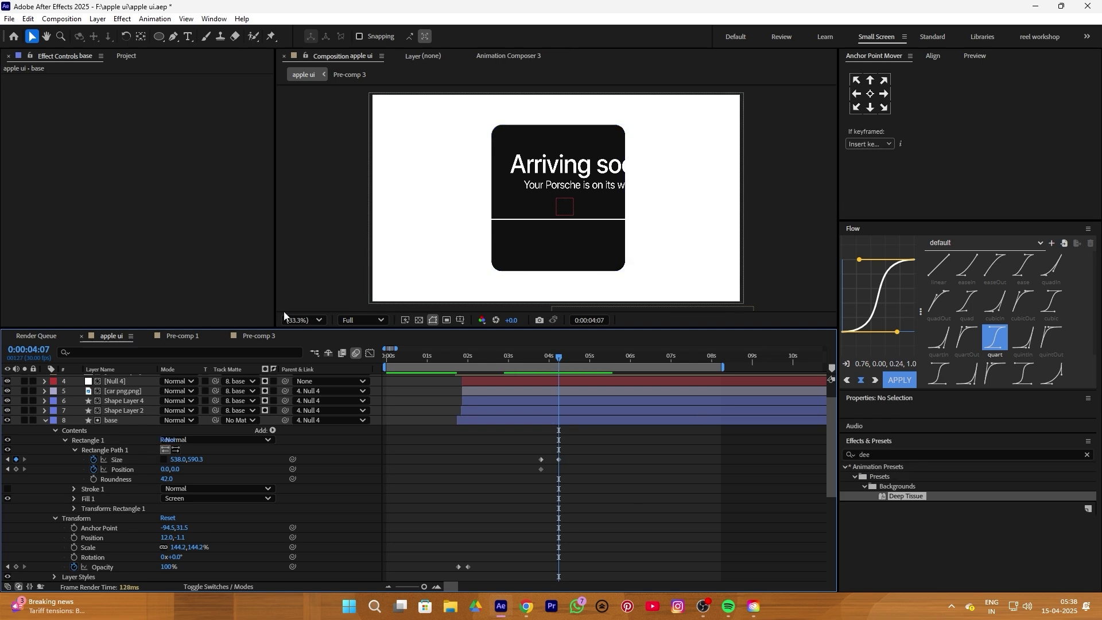
{"action": "mouse_move", "coordinate": [166, 479]}
{"action": "left_mouse_down"}
{"action": "mouse_move", "coordinate": [201, 479]}
{"action": "mouse_move", "coordinate": [166, 459]}
{"action": "mouse_move", "coordinate": [197, 460]}
{"action": "left_mouse_up"}
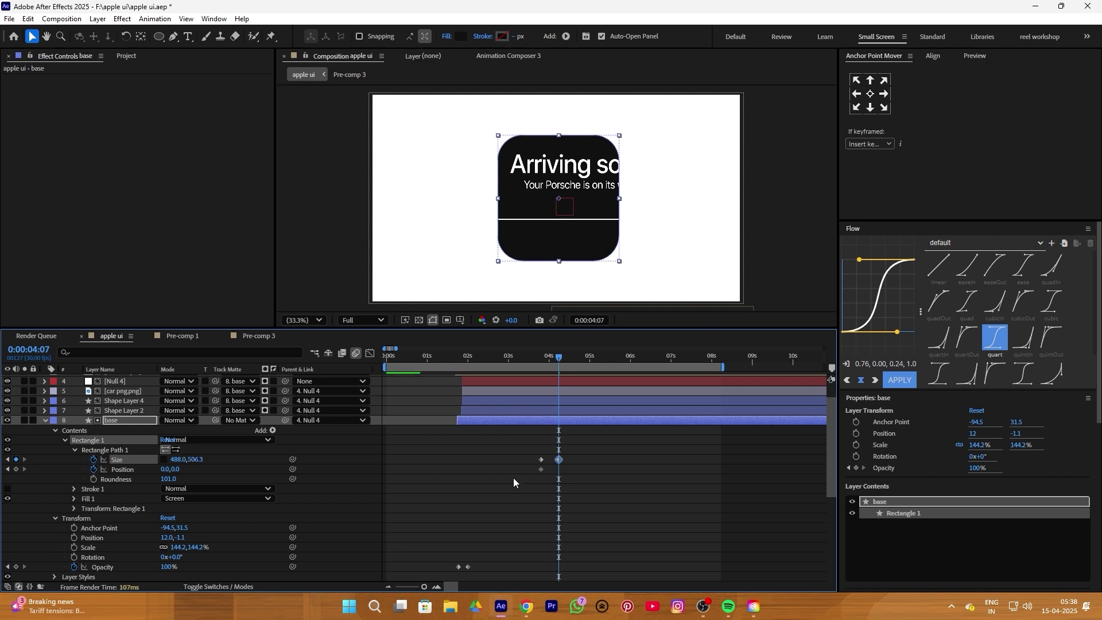
{"action": "left_click", "coordinate": [615, 98]}
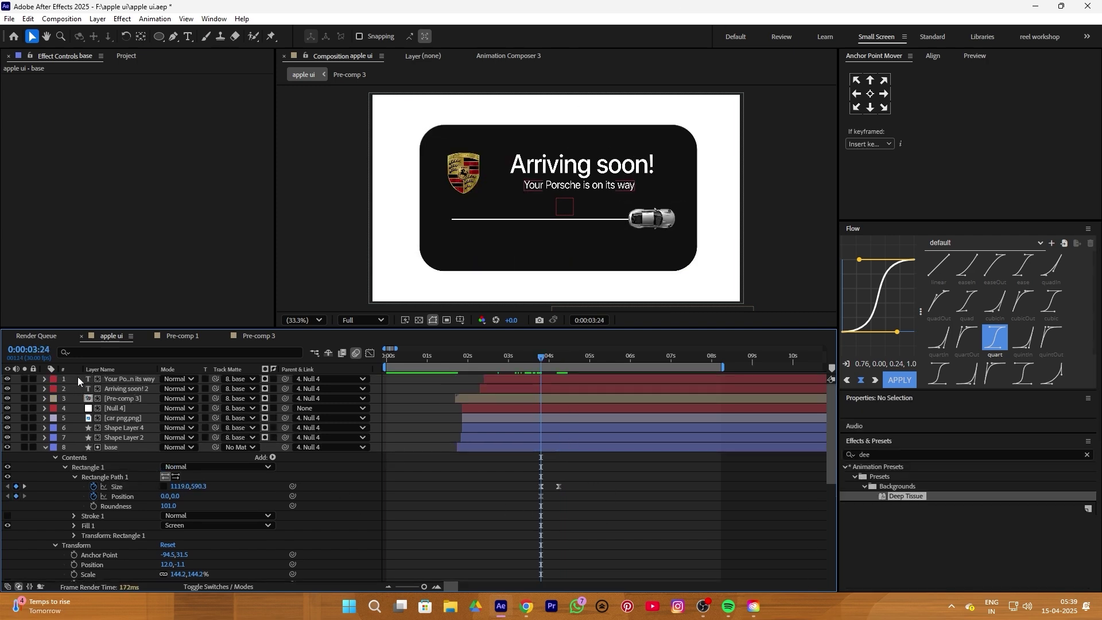
- Keyframe the position of the seven matted layers at 0:00:03:24, and try shifting them together at 0:00:04:07
{"action": "left_click_drag", "start_coordinate": [78, 376], "coordinate": [119, 441]}
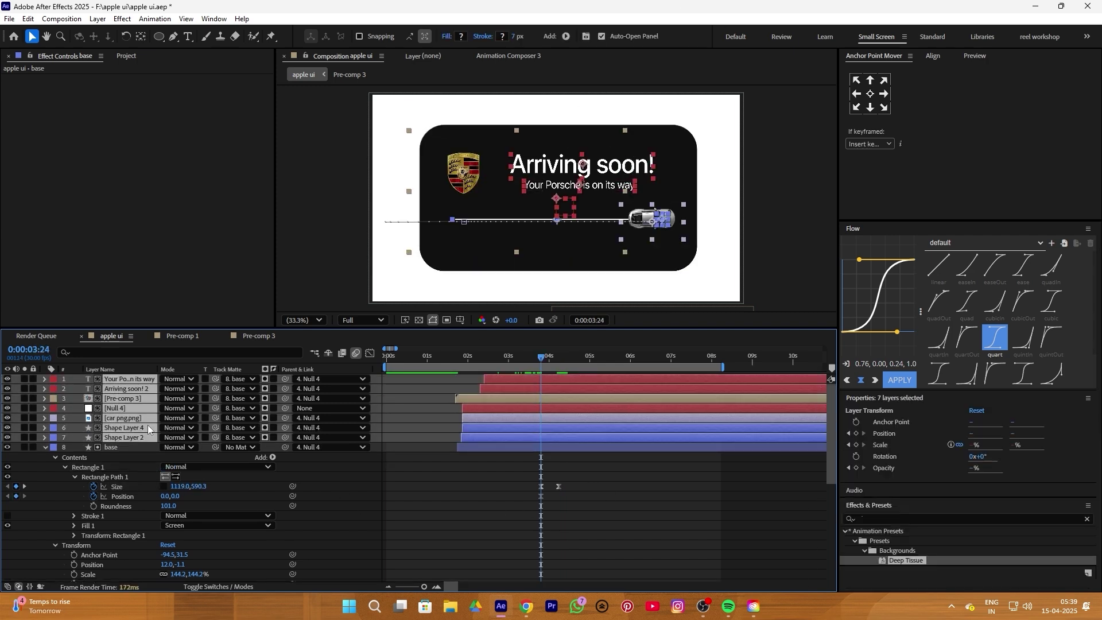
{"action": "left_click", "coordinate": [856, 433]}
{"action": "left_click_drag", "start_coordinate": [544, 365], "coordinate": [556, 364]}
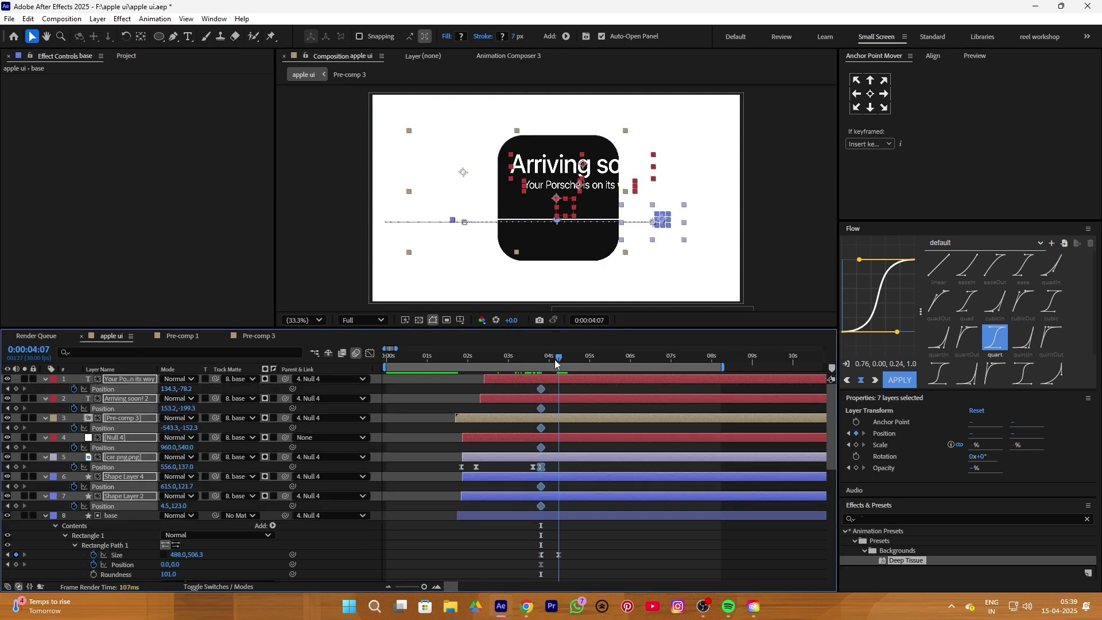
{"action": "left_click_drag", "start_coordinate": [185, 392], "coordinate": [780, 408]}
{"action": "key", "text": "ctrl+z"}
{"action": "left_click", "coordinate": [450, 394]}
- At 0:00:04:07, lower Pre-comp 3, the car and both line shapes out of the card to Y positions 689.7, 641, 777.7 and 539
{"action": "left_click_drag", "start_coordinate": [187, 427], "coordinate": [670, 428]}
{"action": "left_click_drag", "start_coordinate": [184, 467], "coordinate": [474, 467]}
{"action": "left_click_drag", "start_coordinate": [184, 486], "coordinate": [561, 486]}
{"action": "left_click_drag", "start_coordinate": [177, 505], "coordinate": [296, 507]}
- Trim the ends of the seven matted layers to 0:00:04:15
{"action": "left_click_drag", "start_coordinate": [80, 373], "coordinate": [143, 500]}
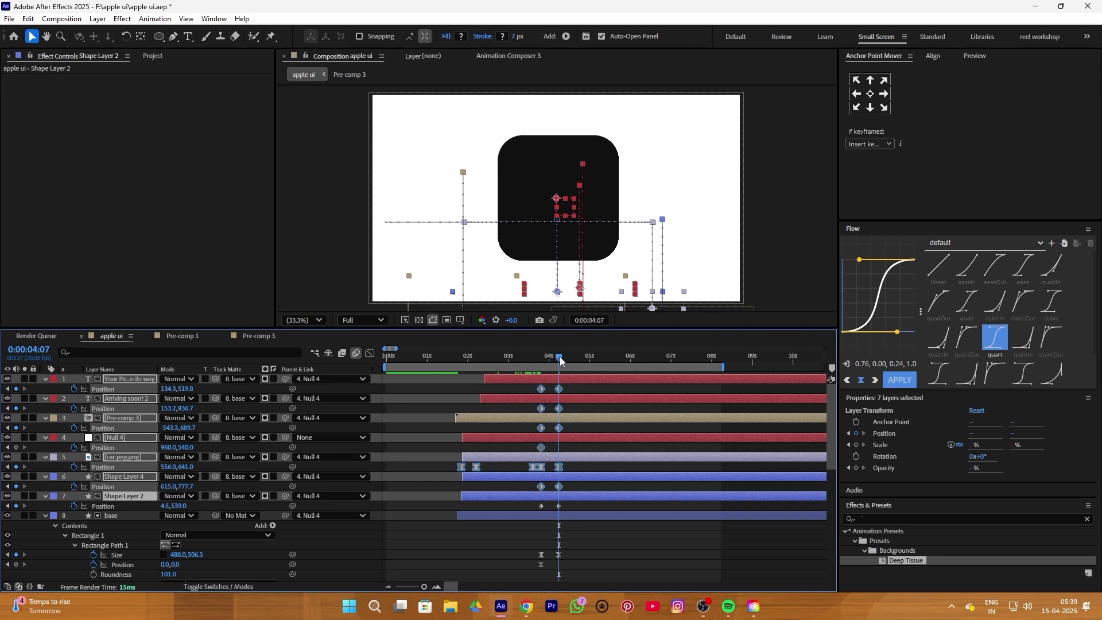
{"action": "key", "text": "alt+]"}
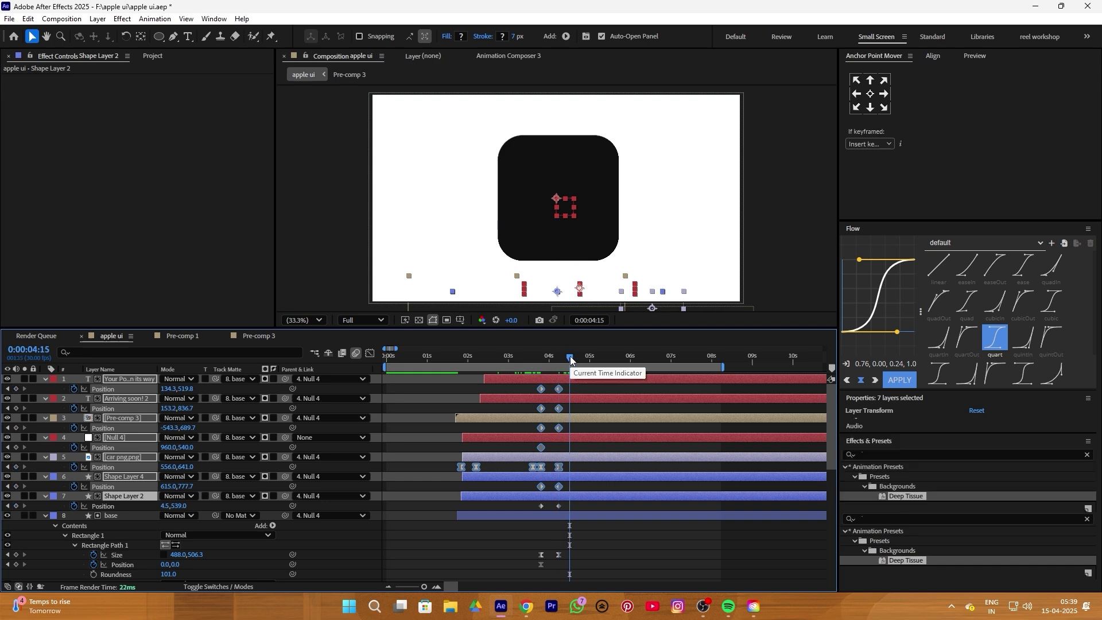
{"action": "left_click", "coordinate": [608, 436]}
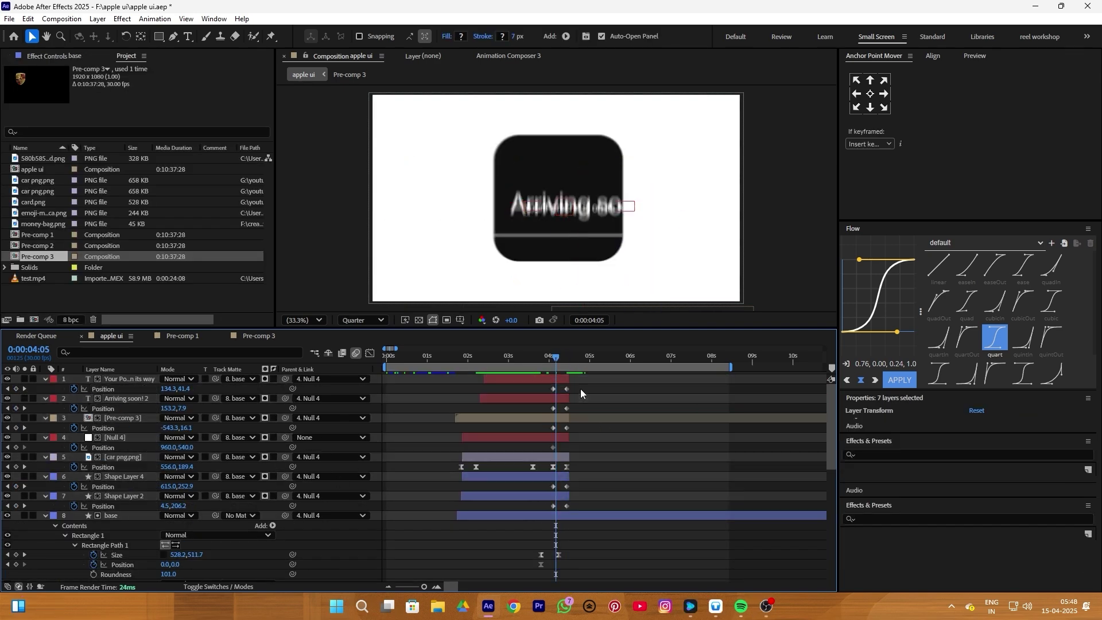
- Apply Easy Ease to the exit position keyframes of the seven matted layers and play the animation from 0:00:00:00
{"action": "left_click_drag", "start_coordinate": [580, 384], "coordinate": [558, 506]}
{"action": "key", "text": "F9"}
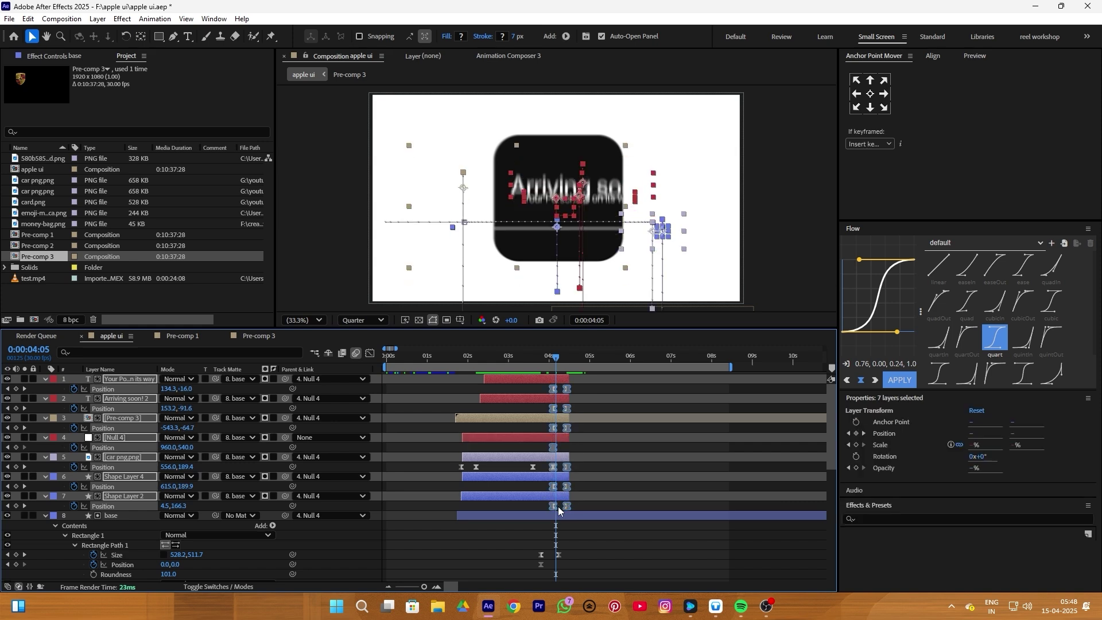
{"action": "left_click", "coordinate": [709, 399]}
{"action": "left_click_drag", "start_coordinate": [552, 359], "coordinate": [279, 399]}
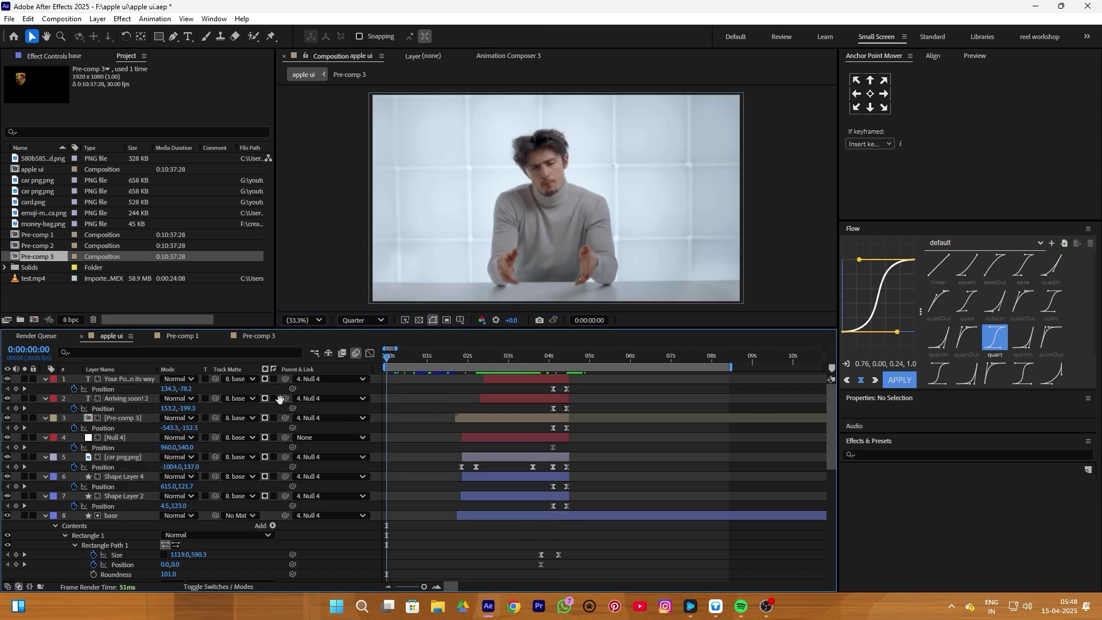
{"action": "key", "text": "space"}
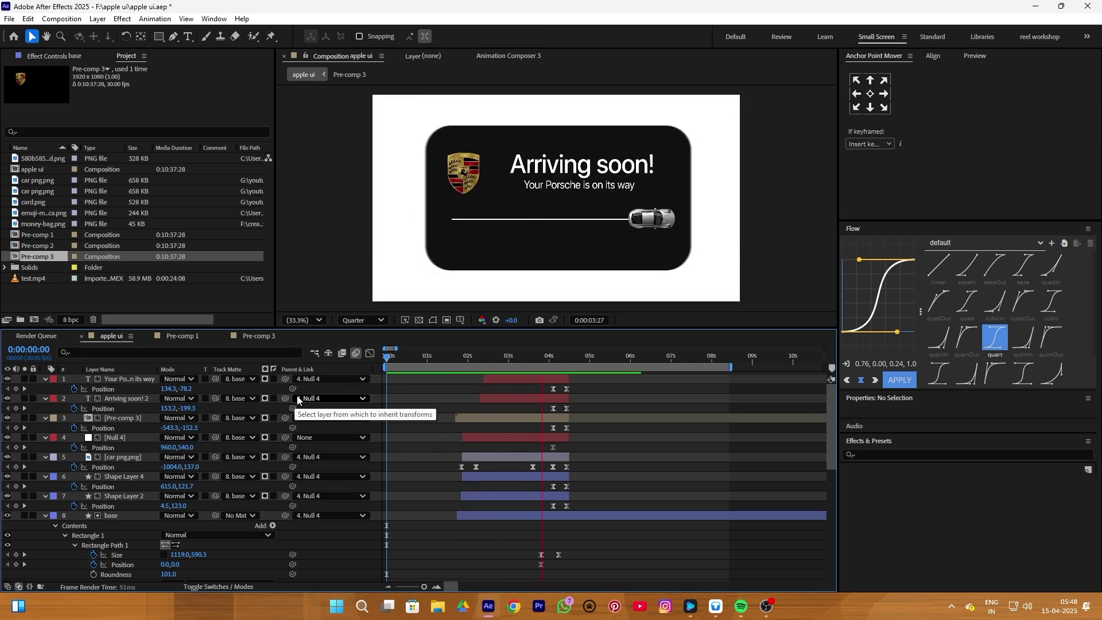
- Move the base rectangle's Size and Position keyframes earlier and preview the animation from the beginning
{"action": "left_click", "coordinate": [504, 357]}
{"action": "left_click", "coordinate": [524, 357]}
{"action": "left_click_drag", "start_coordinate": [528, 550], "coordinate": [560, 568]}
{"action": "left_click_drag", "start_coordinate": [553, 554], "coordinate": [541, 554]}
{"action": "left_click_drag", "start_coordinate": [537, 383], "coordinate": [318, 364]}
{"action": "key", "text": "space"}
{"action": "key", "text": "ctrl+z"}
{"action": "key", "text": "ctrl+shift+z"}
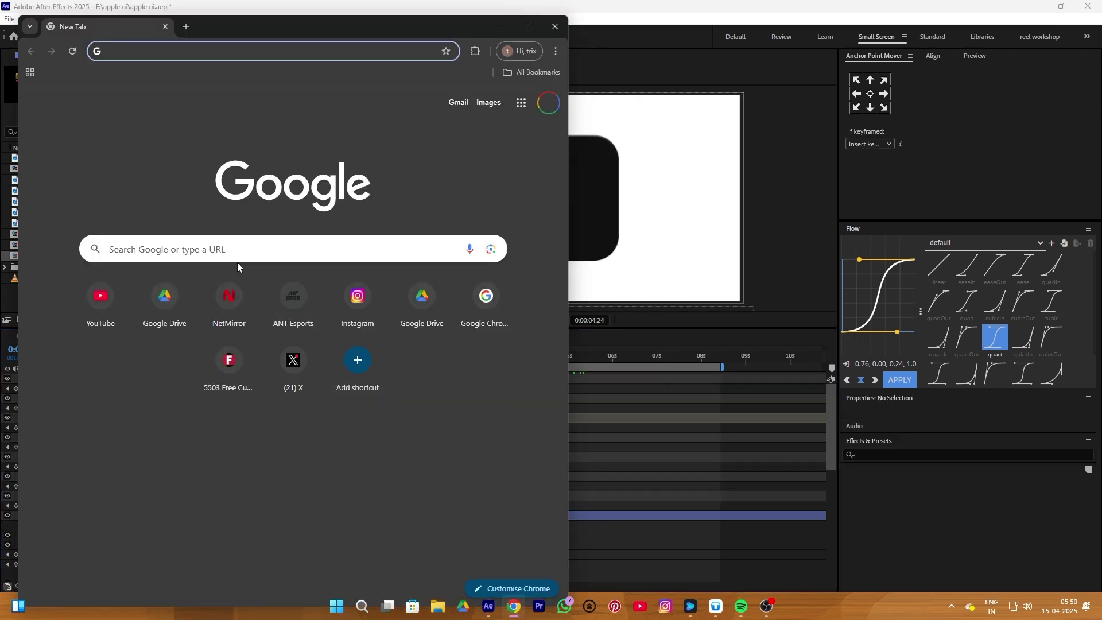
- Search Google in Chrome for "watch apple 3d"
{"action": "left_click", "coordinate": [218, 249]}
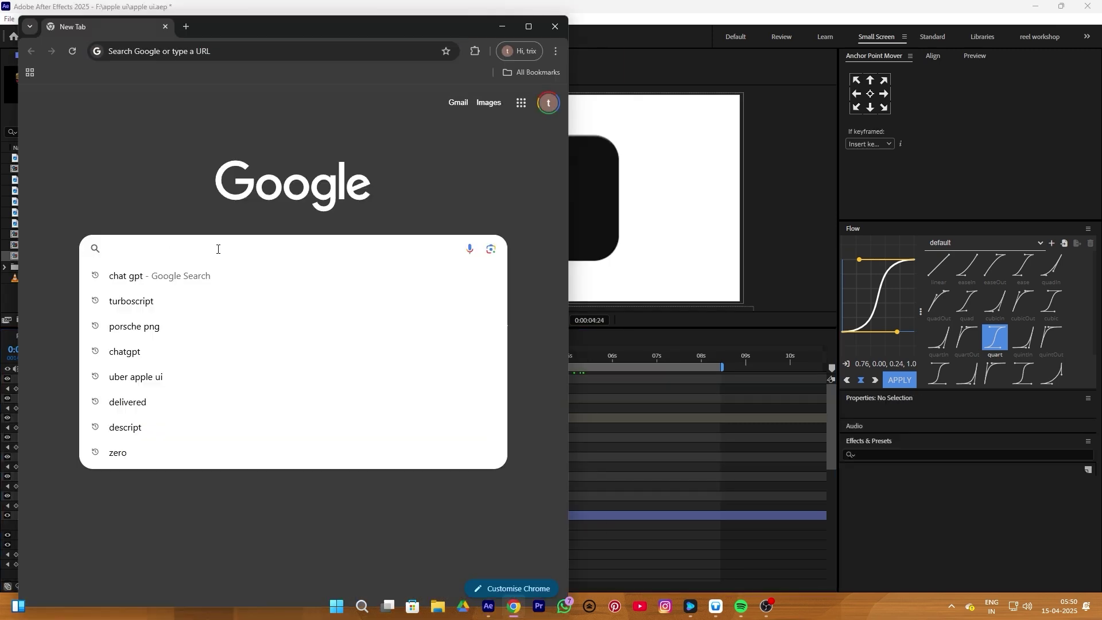
{"action": "type", "text": "watc"}
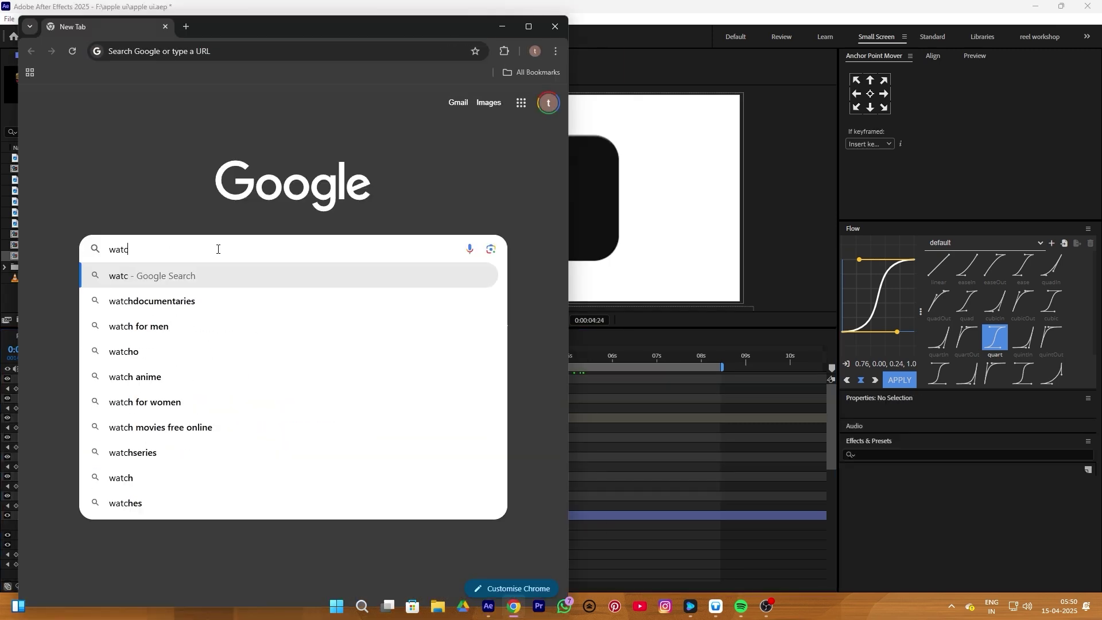
{"action": "type", "text": "h a"}
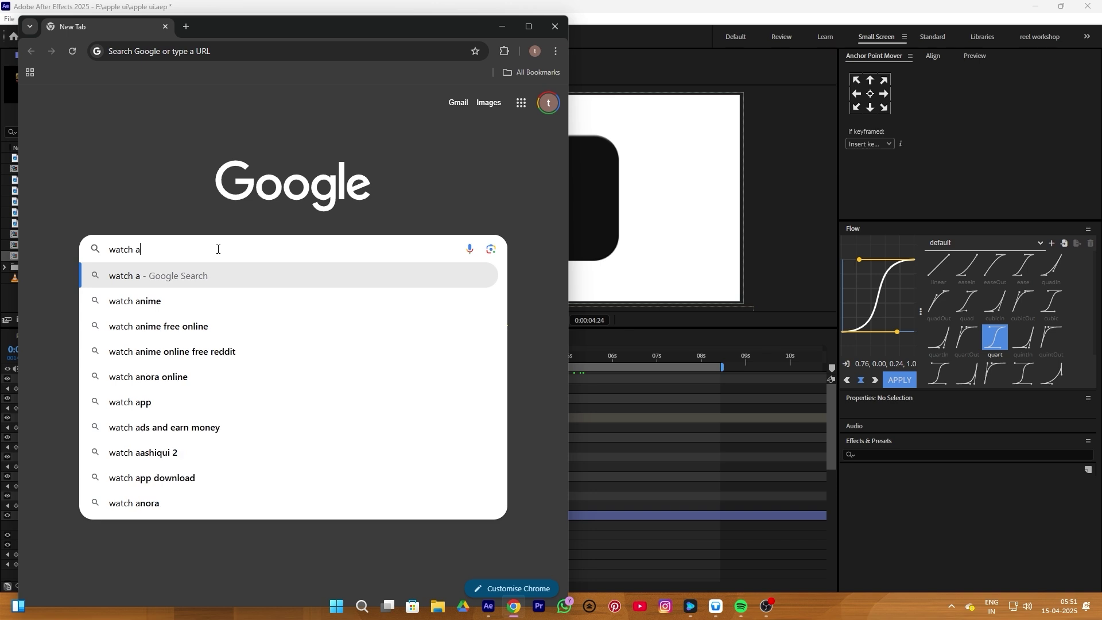
{"action": "type", "text": "pple 3d"}
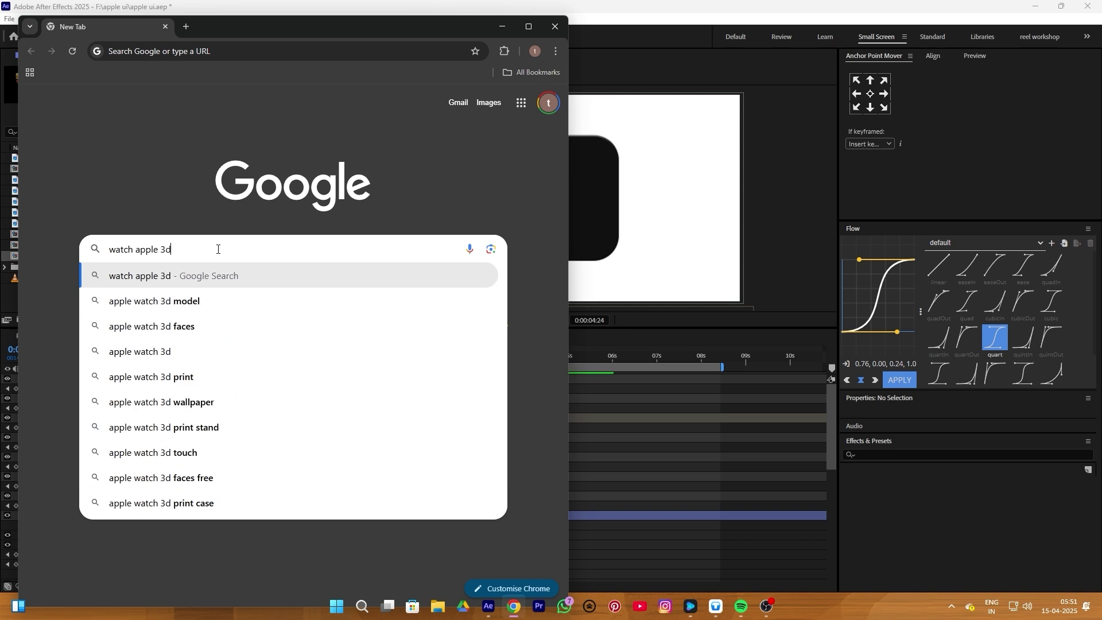
{"action": "key", "text": "Return"}
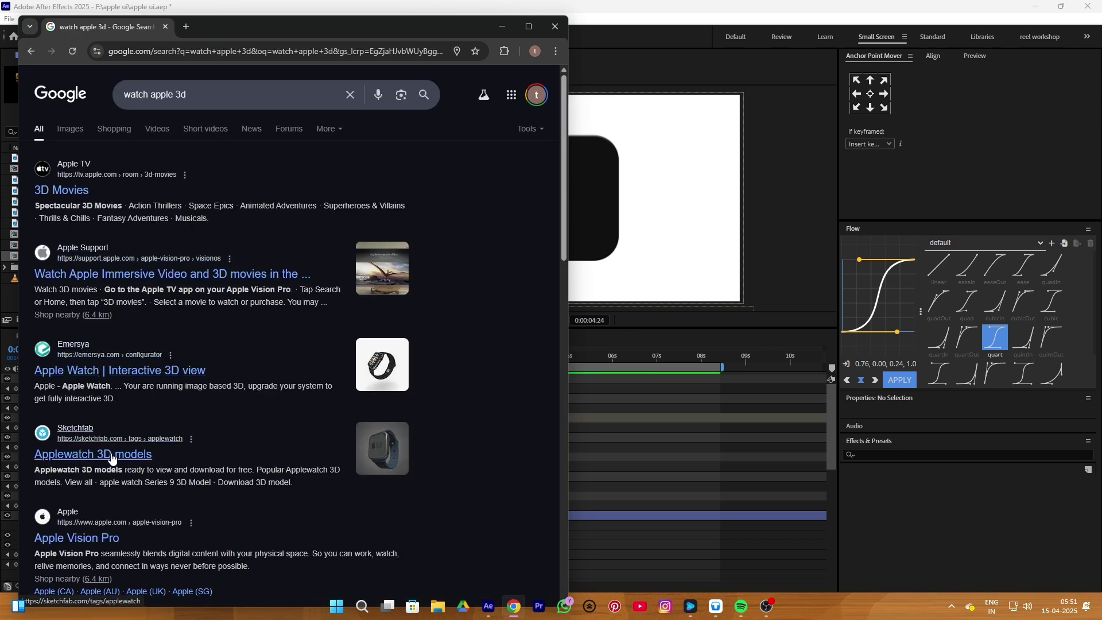
- Download Sketchfab's free Apple Watch Ultra 2 model as a GLB with 2k textures and add it to the apple ui composition
{"action": "left_click", "coordinate": [104, 454]}
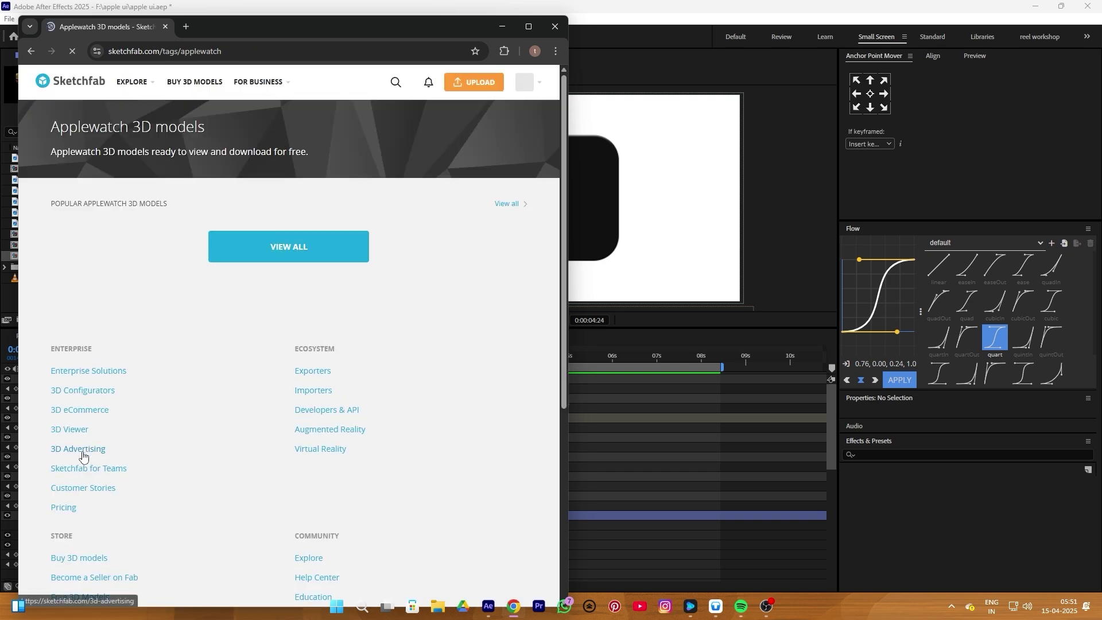
{"action": "left_click", "coordinate": [313, 458]}
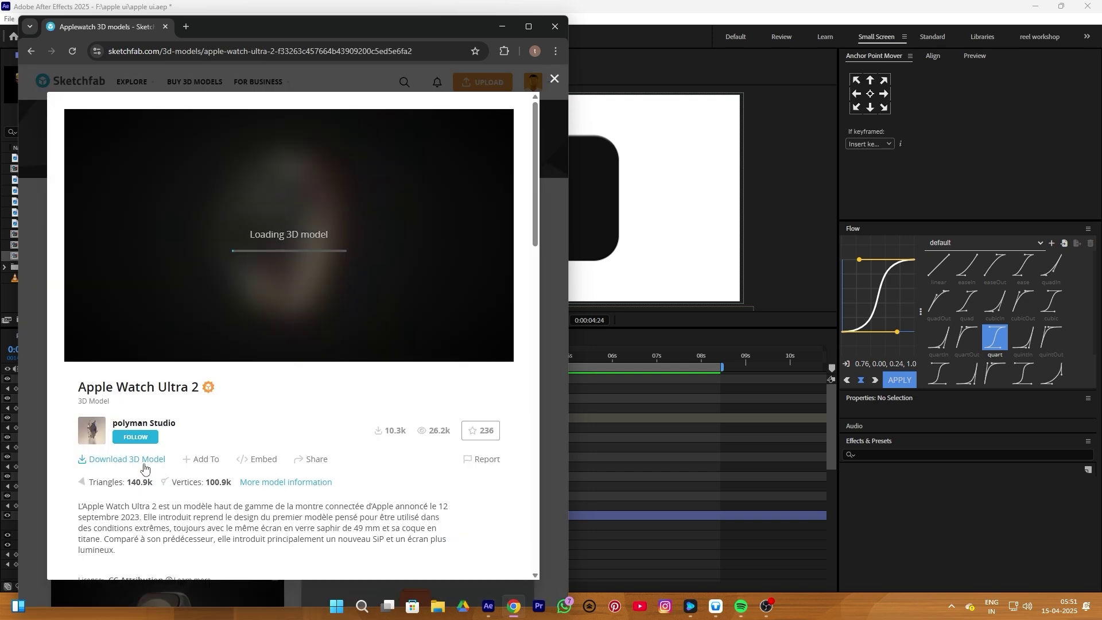
{"action": "left_click", "coordinate": [144, 459]}
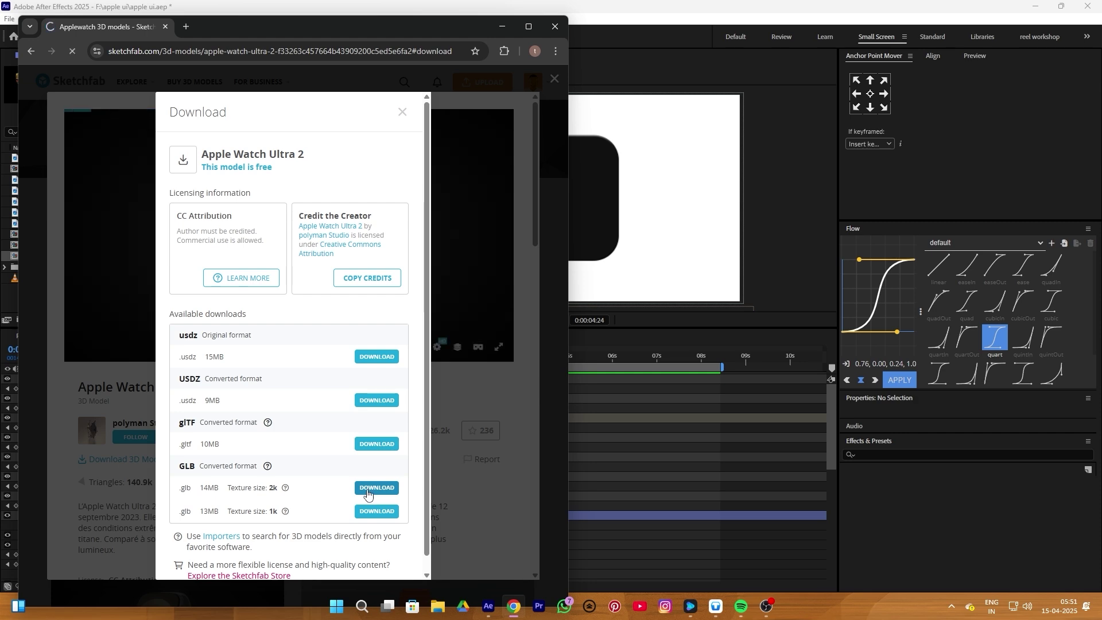
{"action": "left_click_drag", "start_coordinate": [770, 430], "coordinate": [726, 406]}
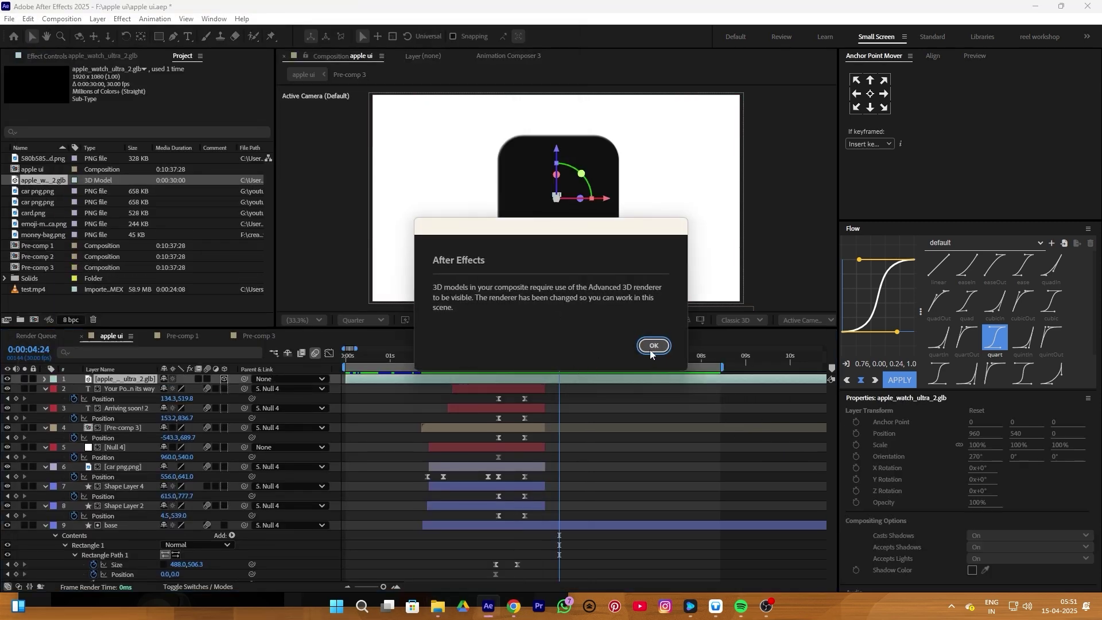
- Accept the switch to the Advanced 3D renderer and bring in the Apple Watch model at an object scale of 782%
{"action": "left_click", "coordinate": [653, 345]}
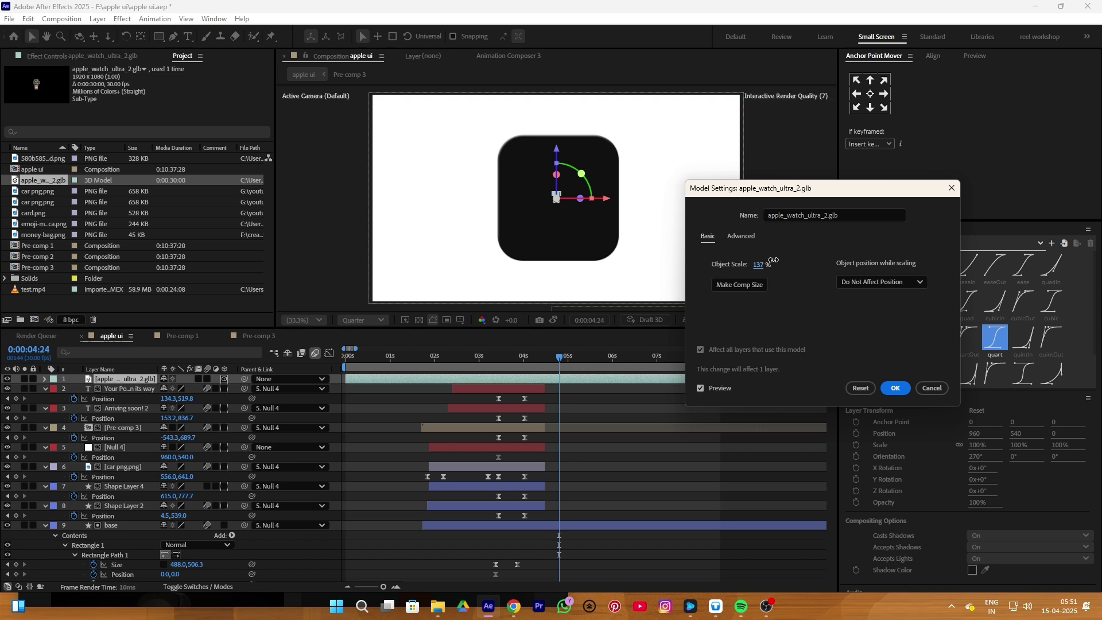
{"action": "left_click_drag", "start_coordinate": [840, 250], "coordinate": [907, 443]}
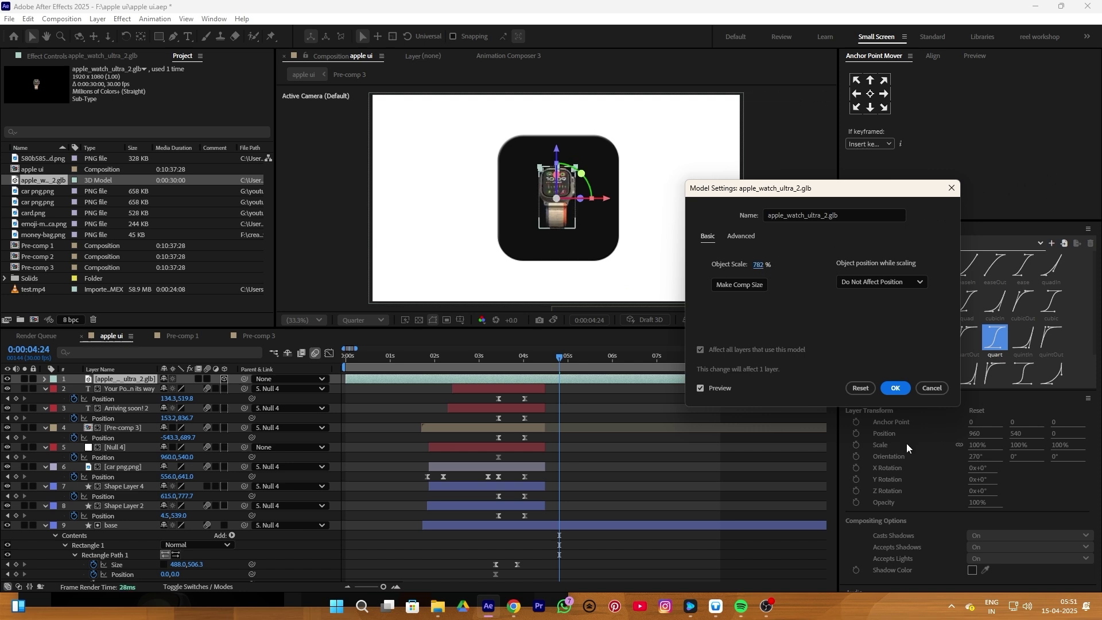
{"action": "left_click", "coordinate": [895, 389]}
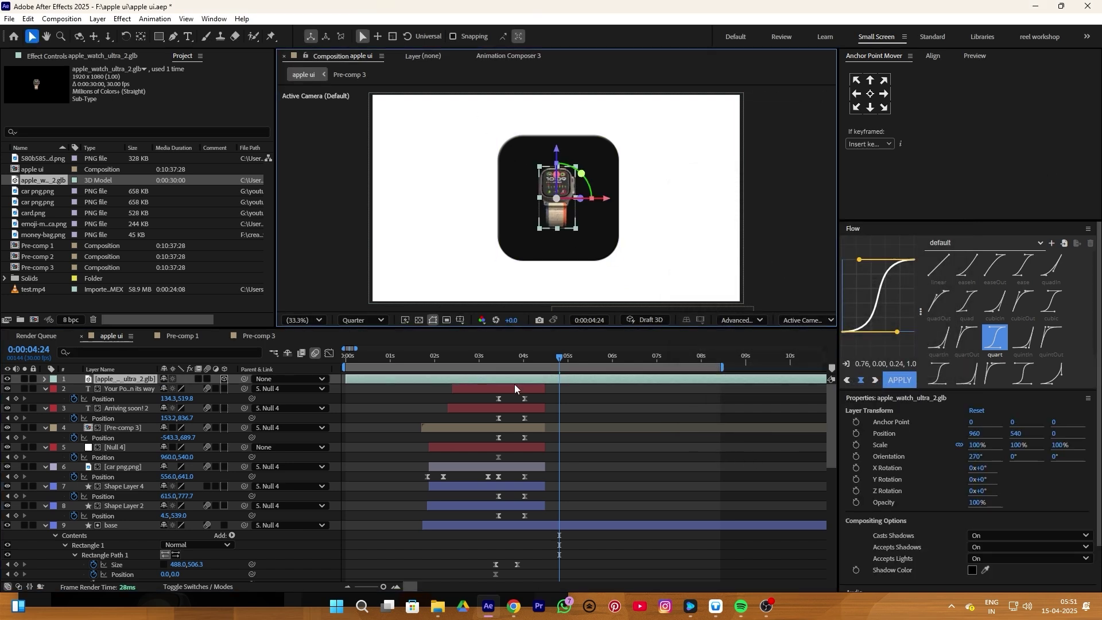
- Split the watch model layer at 0:00:04:24, delete its earlier part and select the remaining part
{"action": "key", "text": "ctrl+shift+d"}
{"action": "left_click", "coordinate": [484, 389]}
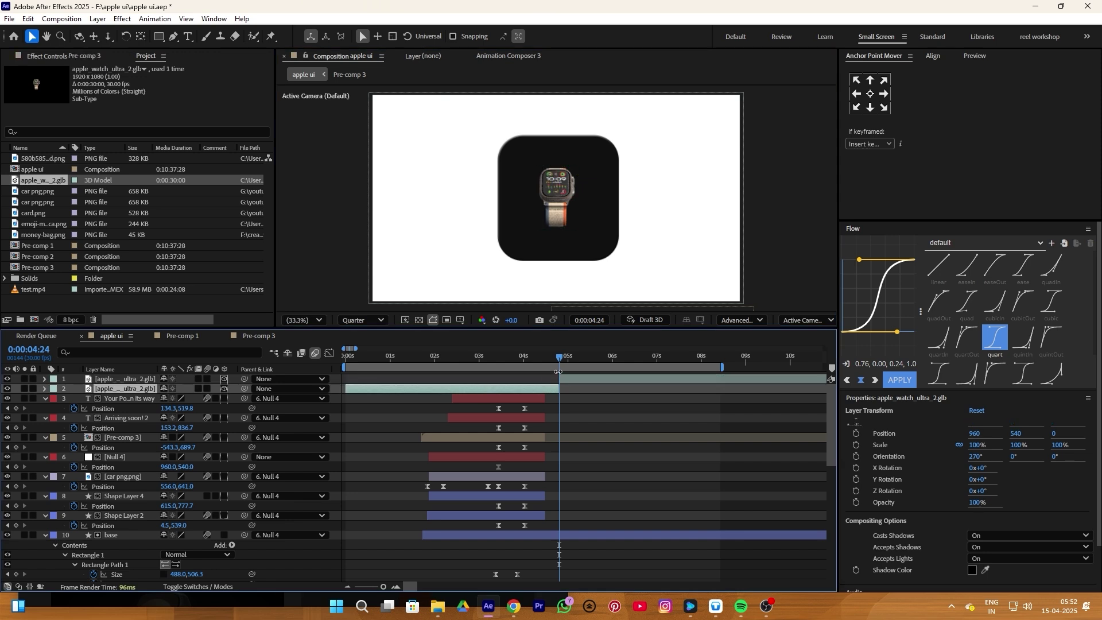
{"action": "key", "text": "Delete"}
{"action": "left_click", "coordinate": [577, 379]}
{"action": "left_click", "coordinate": [577, 379]}
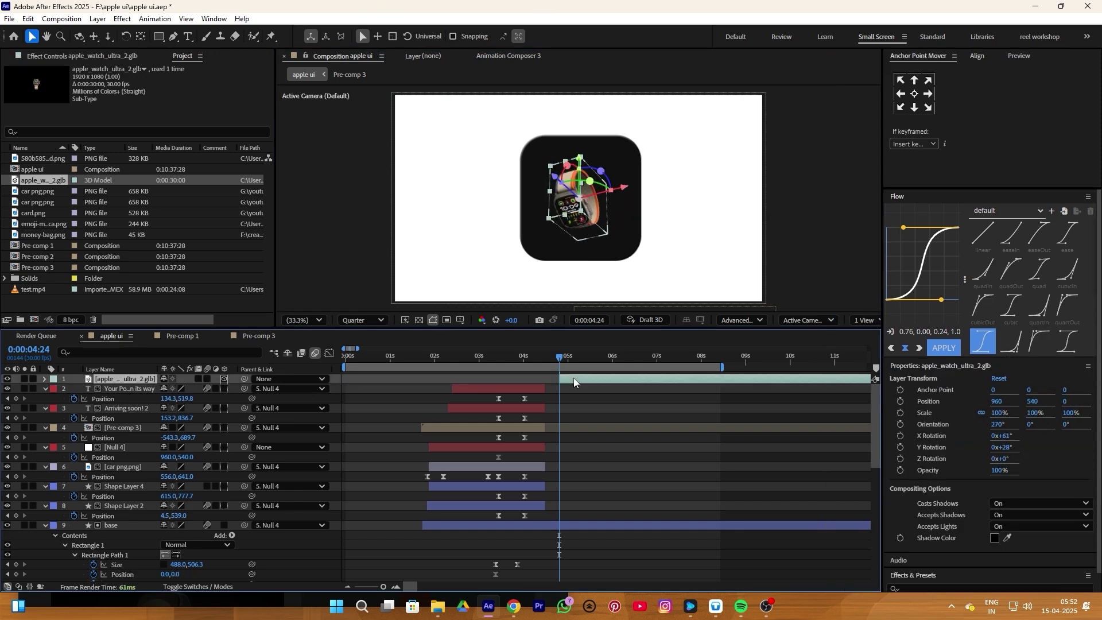
- Animate the watch model's Scale from 0% at 0:00:04:24 to 100% just after 0:00:05:00 and select both keyframes
{"action": "left_click", "coordinate": [898, 414]}
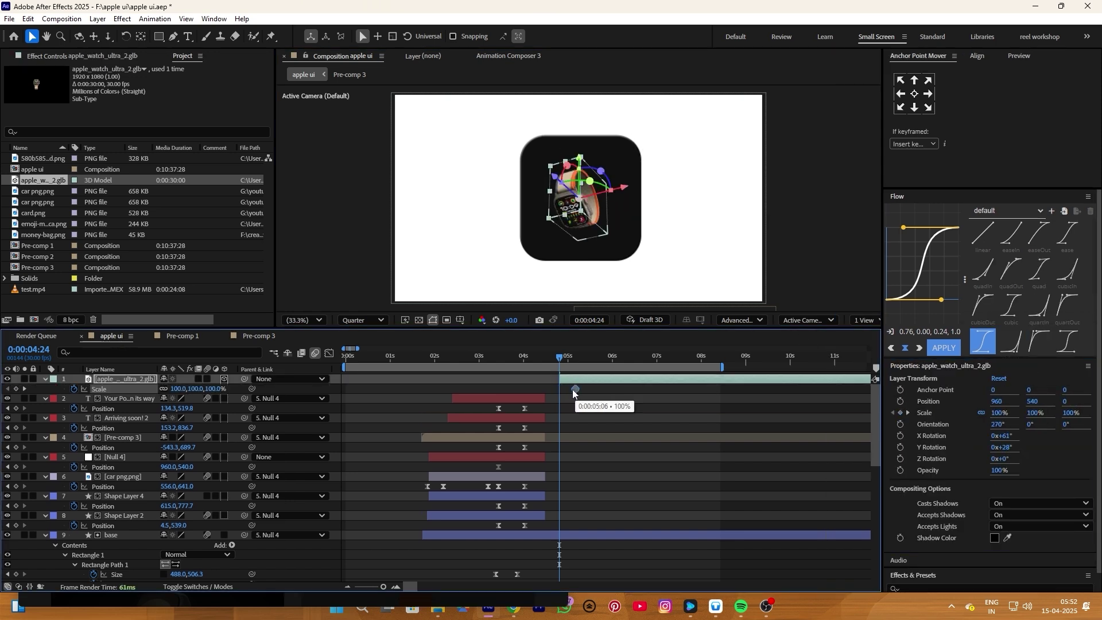
{"action": "left_click_drag", "start_coordinate": [570, 390], "coordinate": [573, 391]}
{"action": "type", "text": "0"}
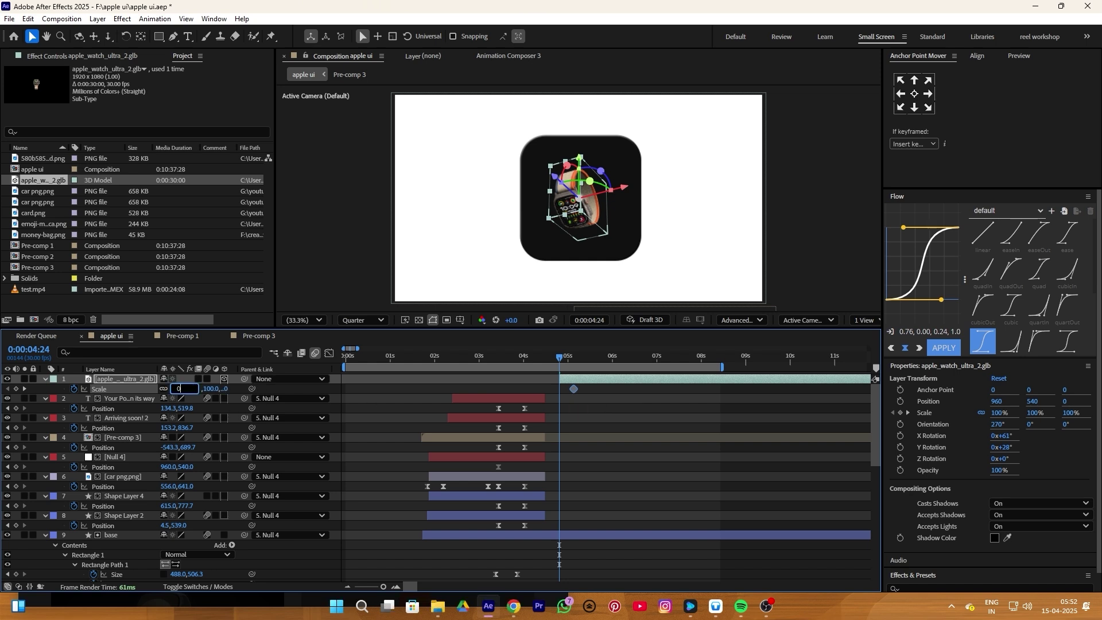
{"action": "left_click", "coordinate": [601, 428]}
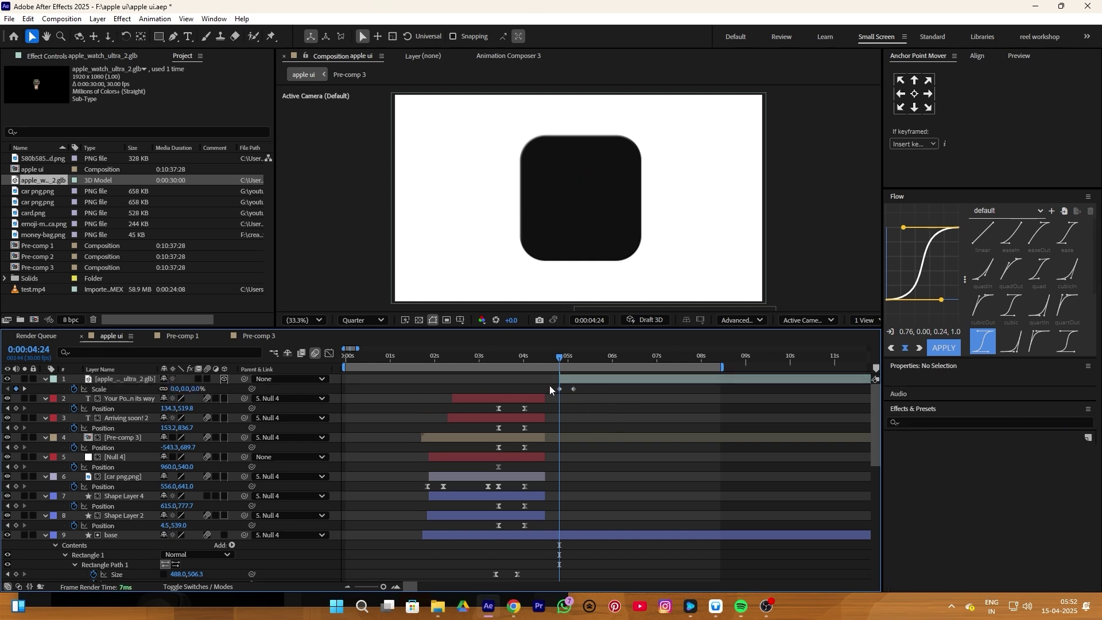
{"action": "left_click_drag", "start_coordinate": [549, 386], "coordinate": [591, 394]}
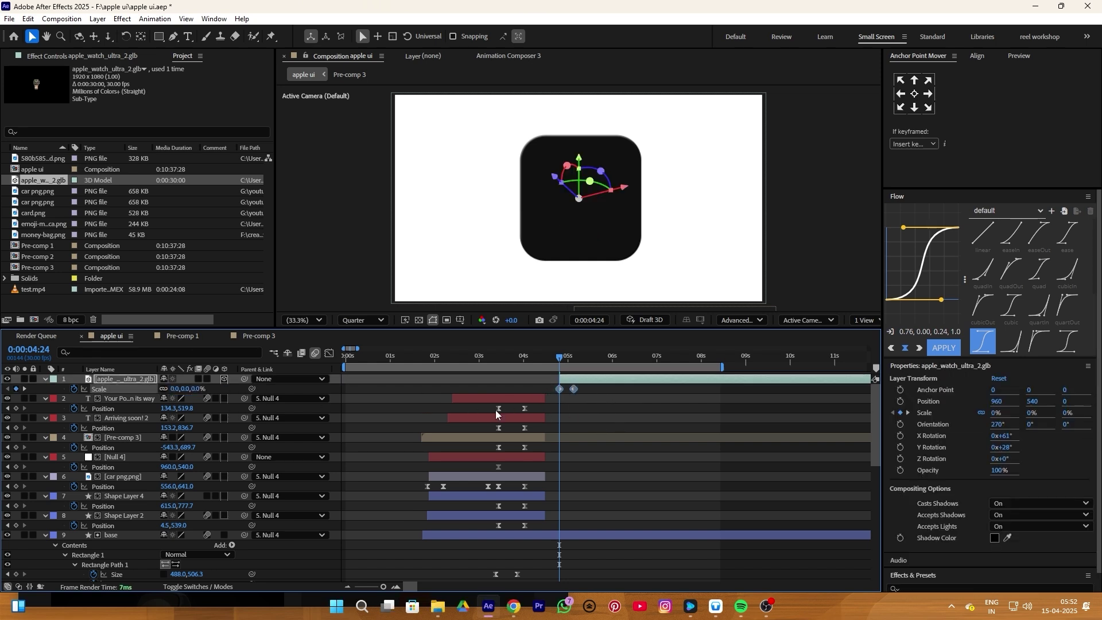
- Copy the bounce expression (freq = 3, decay = 6) from the Google Docs document, apply it to the watch's Scale, and preview
{"action": "left_click", "coordinate": [74, 390], "text": "alt"}
{"action": "key", "text": "alt+Tab"}
{"action": "key", "text": "ctrl+a"}
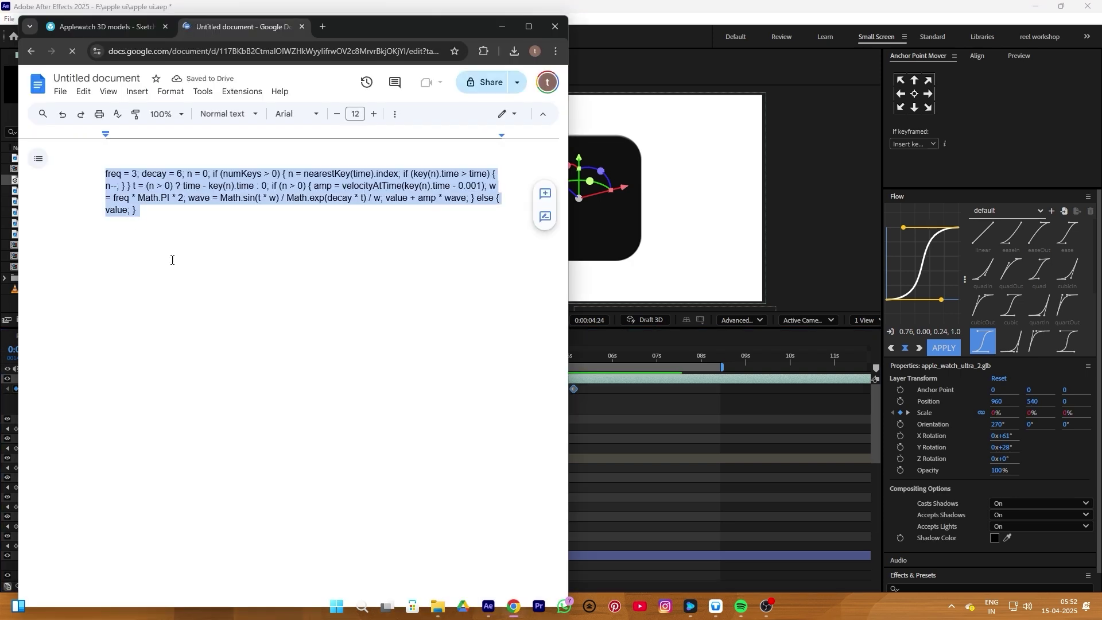
{"action": "key", "text": "ctrl+c"}
{"action": "key", "text": "alt+Tab"}
{"action": "key", "text": "ctrl+v"}
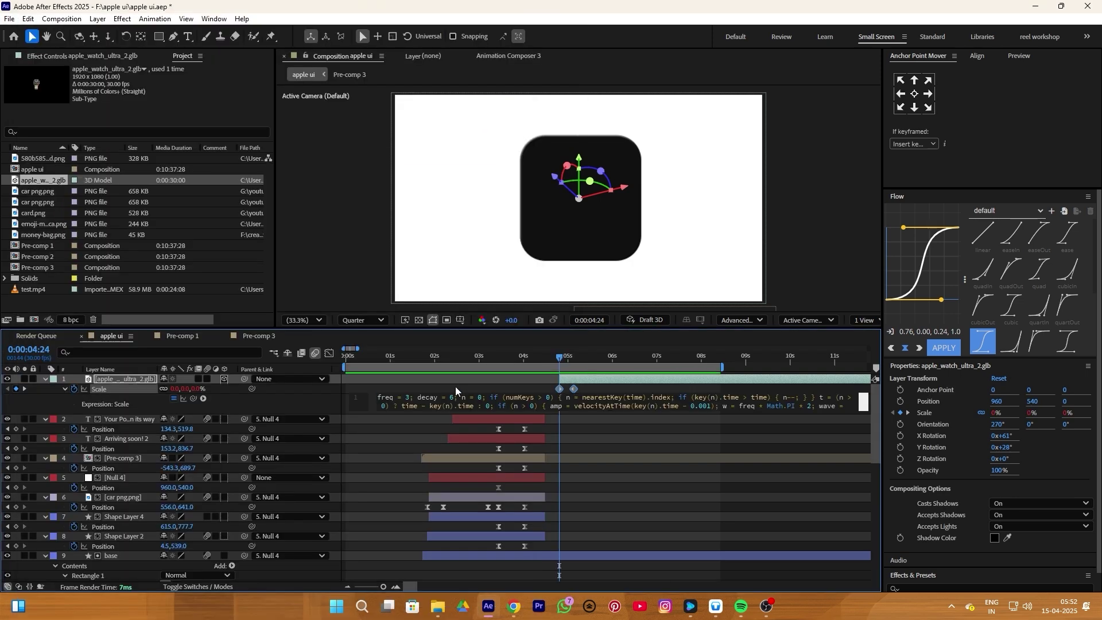
{"action": "left_click", "coordinate": [455, 381]}
{"action": "key", "text": "space"}
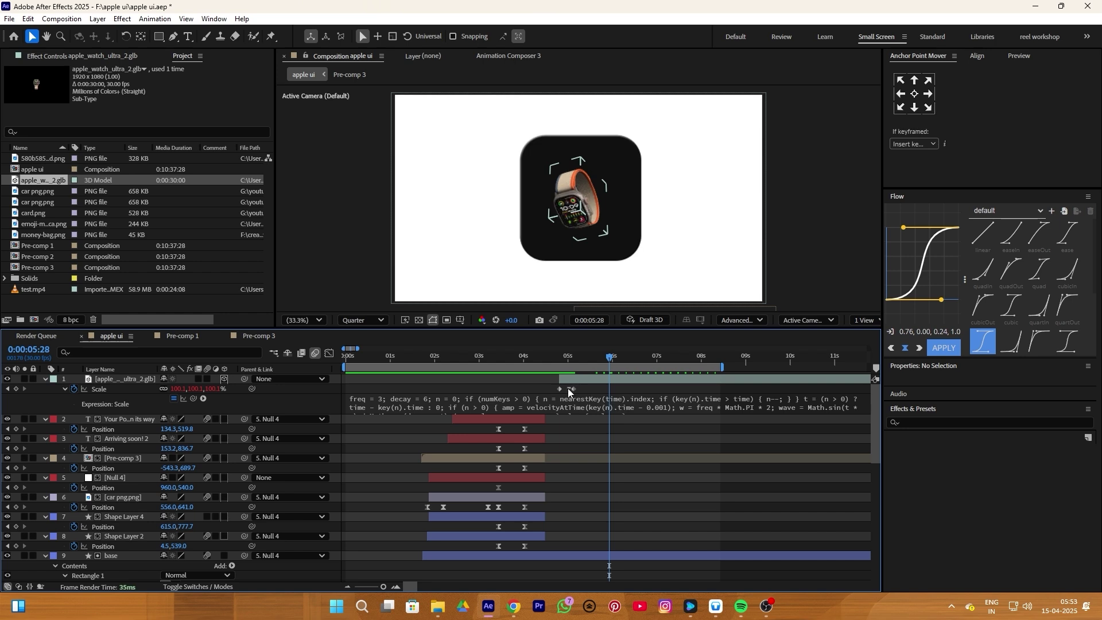
- Move the watch's second Scale keyframe slightly earlier and preview the pop-in from 0:00:04:20
{"action": "left_click", "coordinate": [567, 389]}
{"action": "left_click", "coordinate": [553, 358]}
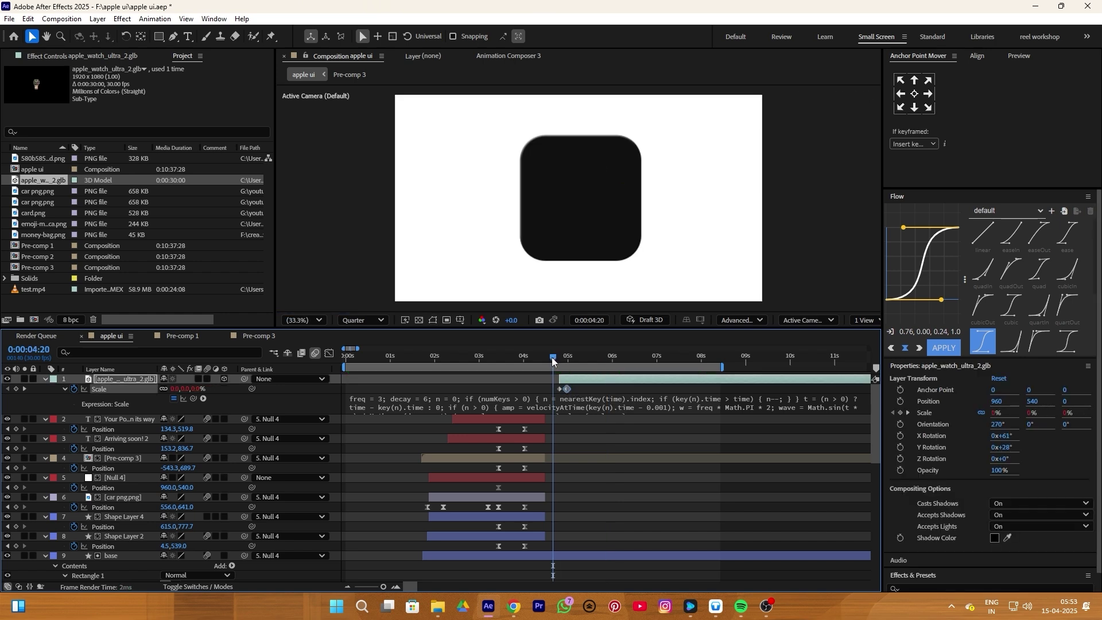
{"action": "key", "text": "space"}
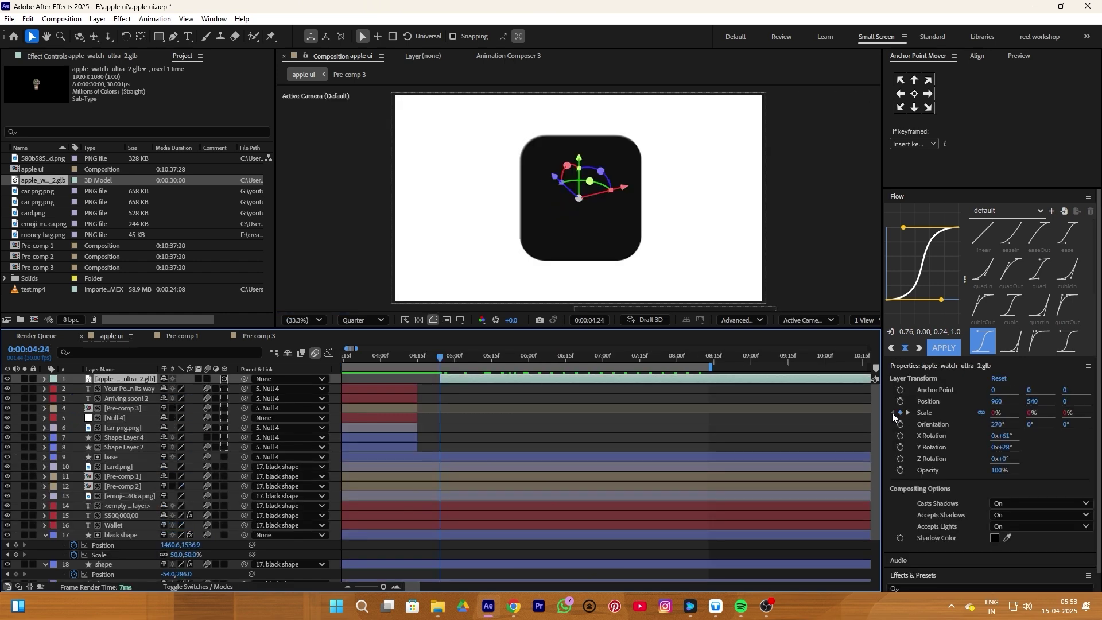
- Add keyframes for the watch model's Orientation and X, Y and Z Rotation at 0:00:04:24
{"action": "left_click", "coordinate": [900, 424]}
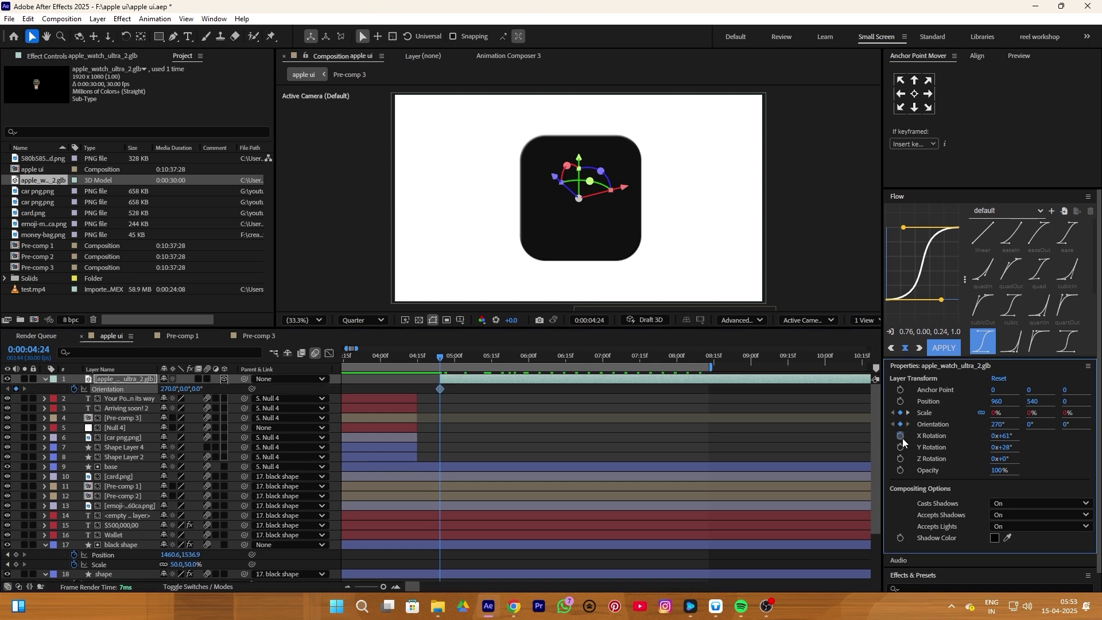
{"action": "left_click", "coordinate": [901, 435]}
{"action": "left_click", "coordinate": [901, 447]}
{"action": "left_click", "coordinate": [901, 458]}
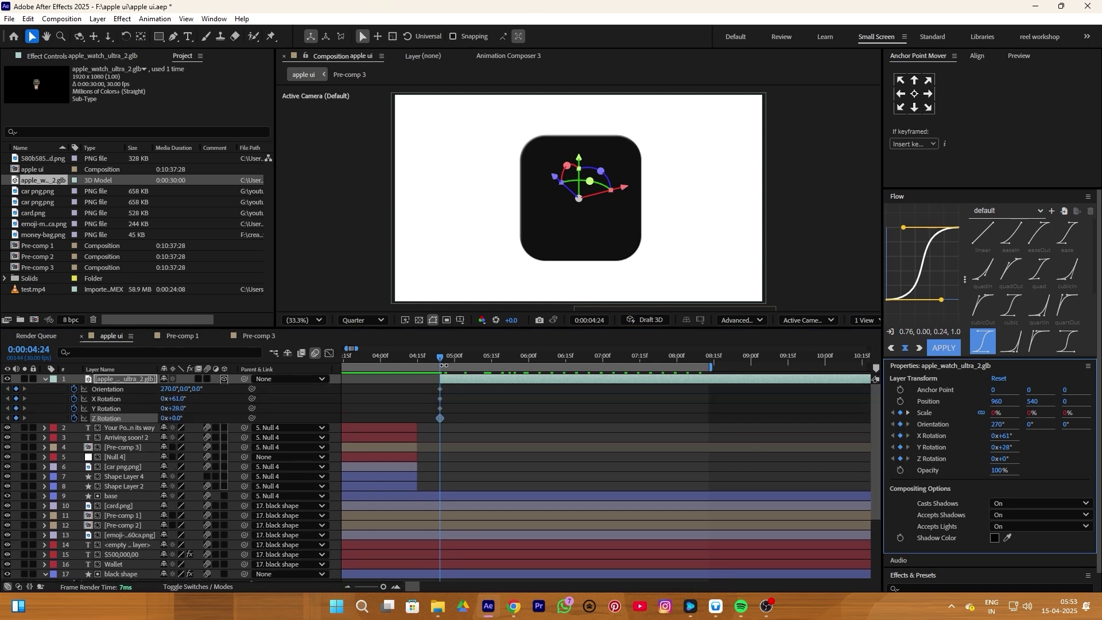
- Try rotating the watch at 0:00:05:00 to about X 10°, Y 40° and Z -3°, and undo the changes
{"action": "left_click_drag", "start_coordinate": [442, 356], "coordinate": [454, 357]}
{"action": "left_click_drag", "start_coordinate": [175, 398], "coordinate": [145, 398]}
{"action": "left_click_drag", "start_coordinate": [171, 408], "coordinate": [177, 408]}
{"action": "left_click_drag", "start_coordinate": [176, 418], "coordinate": [172, 415]}
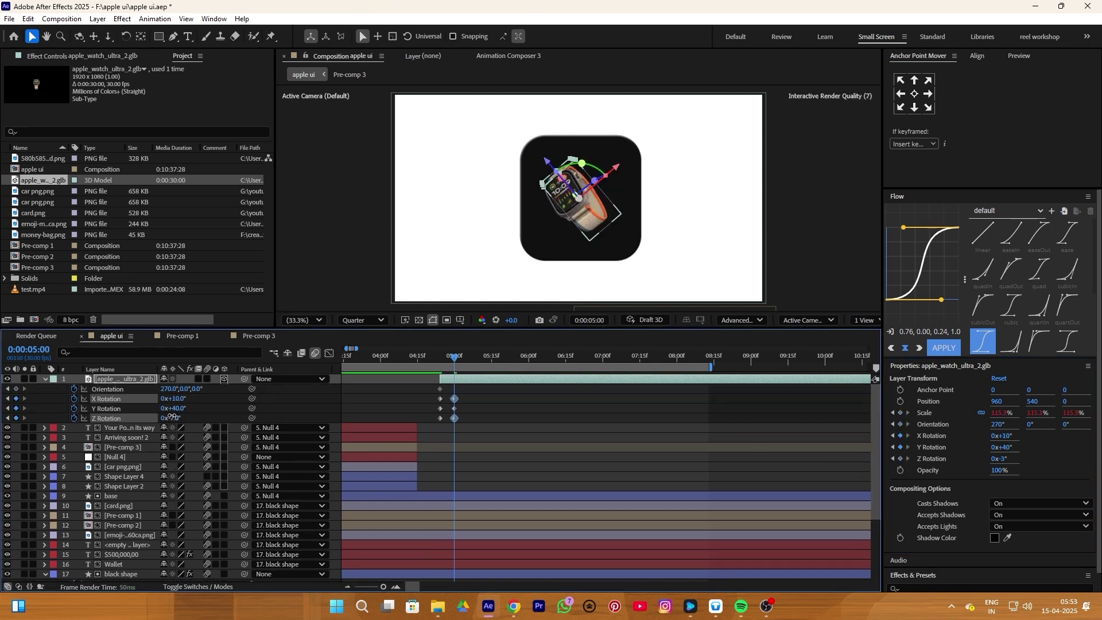
{"action": "key", "text": "ctrl+z"}
{"action": "key", "text": "ctrl+z"}
{"action": "left_click_drag", "start_coordinate": [454, 356], "coordinate": [447, 398]}
{"action": "key", "text": "ctrl+z"}
- Spread the watch's Orientation and X and Y Rotation keyframes over the timeline up to about 0:00:07:03 and preview the spin
{"action": "left_click_drag", "start_coordinate": [182, 390], "coordinate": [163, 398]}
{"action": "left_click_drag", "start_coordinate": [459, 357], "coordinate": [428, 355]}
{"action": "left_click_drag", "start_coordinate": [482, 385], "coordinate": [443, 401]}
{"action": "left_click_drag", "start_coordinate": [459, 398], "coordinate": [474, 408]}
{"action": "left_click_drag", "start_coordinate": [459, 357], "coordinate": [512, 356]}
{"action": "left_click_drag", "start_coordinate": [474, 408], "coordinate": [526, 399]}
{"action": "left_click_drag", "start_coordinate": [524, 408], "coordinate": [610, 398]}
{"action": "left_click_drag", "start_coordinate": [527, 398], "coordinate": [498, 398]}
{"action": "left_click_drag", "start_coordinate": [511, 356], "coordinate": [442, 357]}
{"action": "key", "text": "space"}
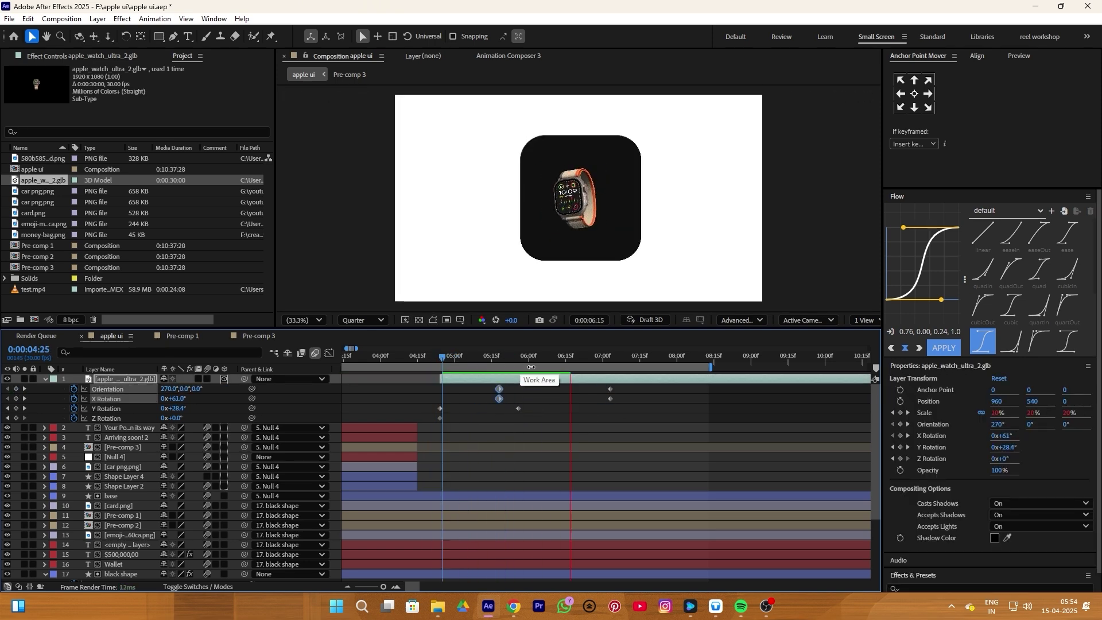
{"action": "key", "text": "space"}
- Shift the watch's Scale keyframe earlier and preview the scale animation
{"action": "left_click", "coordinate": [45, 379]}
{"action": "key", "text": "s"}
{"action": "left_click", "coordinate": [427, 356]}
{"action": "key", "text": "space"}
{"action": "left_click", "coordinate": [433, 357]}
{"action": "left_click_drag", "start_coordinate": [477, 389], "coordinate": [451, 389]}
{"action": "key", "text": "space"}
- Expand the watch layer's properties and adjust the timing of its rotation keyframes
{"action": "left_click", "coordinate": [45, 379]}
{"action": "left_click", "coordinate": [45, 379]}
{"action": "left_click_drag", "start_coordinate": [507, 446], "coordinate": [619, 425]}
{"action": "left_click_drag", "start_coordinate": [610, 438], "coordinate": [521, 437]}
{"action": "left_click_drag", "start_coordinate": [437, 358], "coordinate": [499, 452]}
{"action": "left_click_drag", "start_coordinate": [479, 437], "coordinate": [465, 437]}
{"action": "left_click", "coordinate": [438, 356]}
{"action": "left_click_drag", "start_coordinate": [439, 356], "coordinate": [563, 356]}
{"action": "left_click_drag", "start_coordinate": [399, 404], "coordinate": [565, 472]}
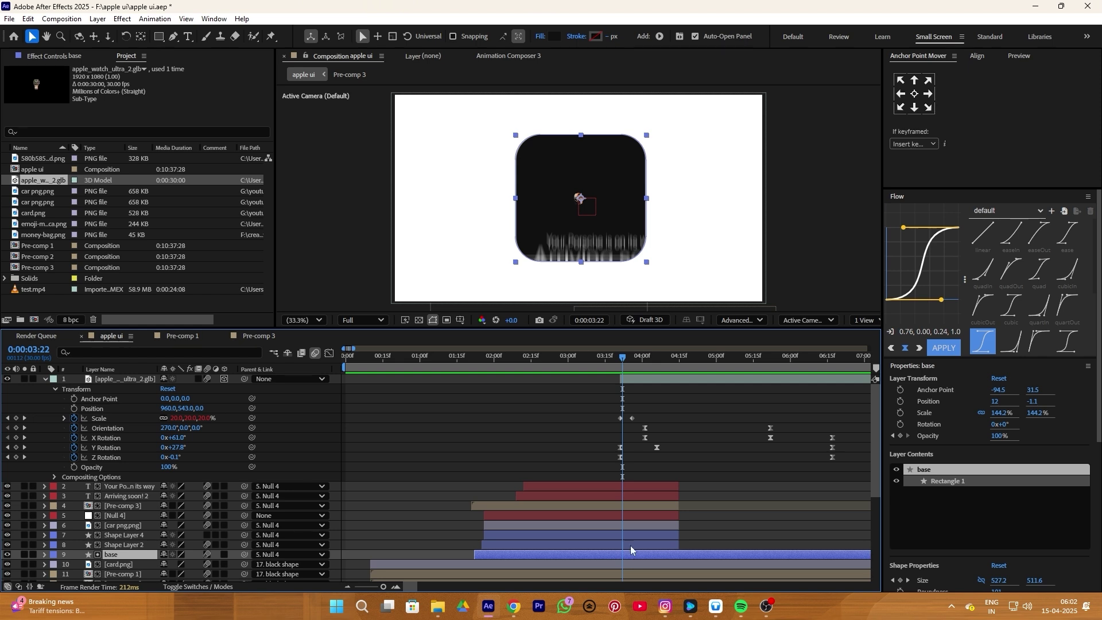
- Split the base layer at 0:00:03:22 and add an Inner Glow layer style to its second part
{"action": "key", "text": "ctrl+shift+d"}
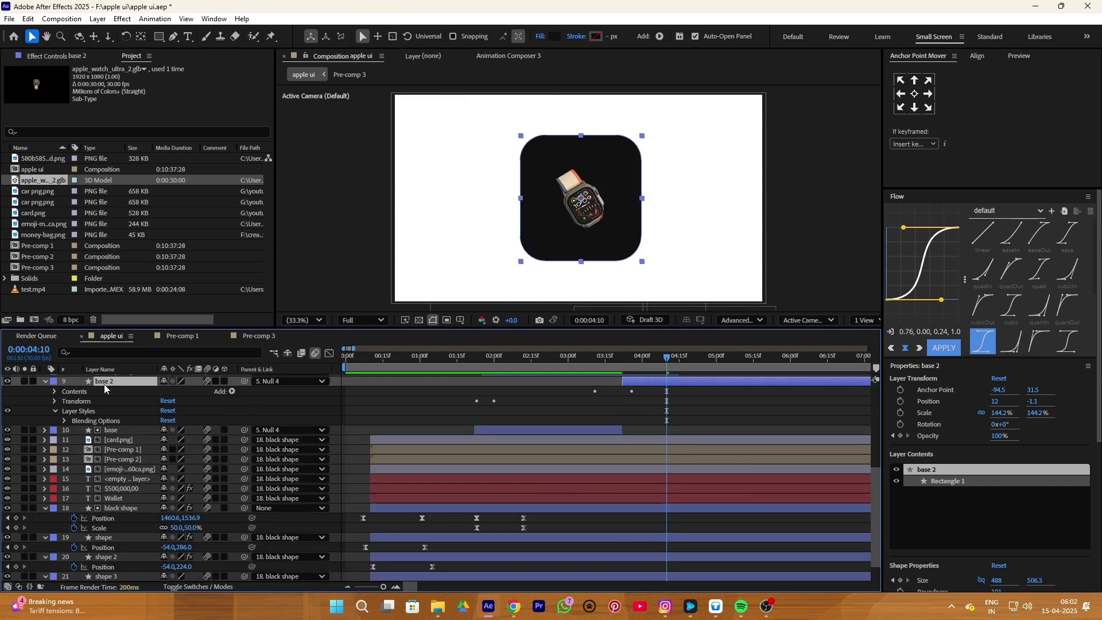
{"action": "right_click", "coordinate": [104, 388]}
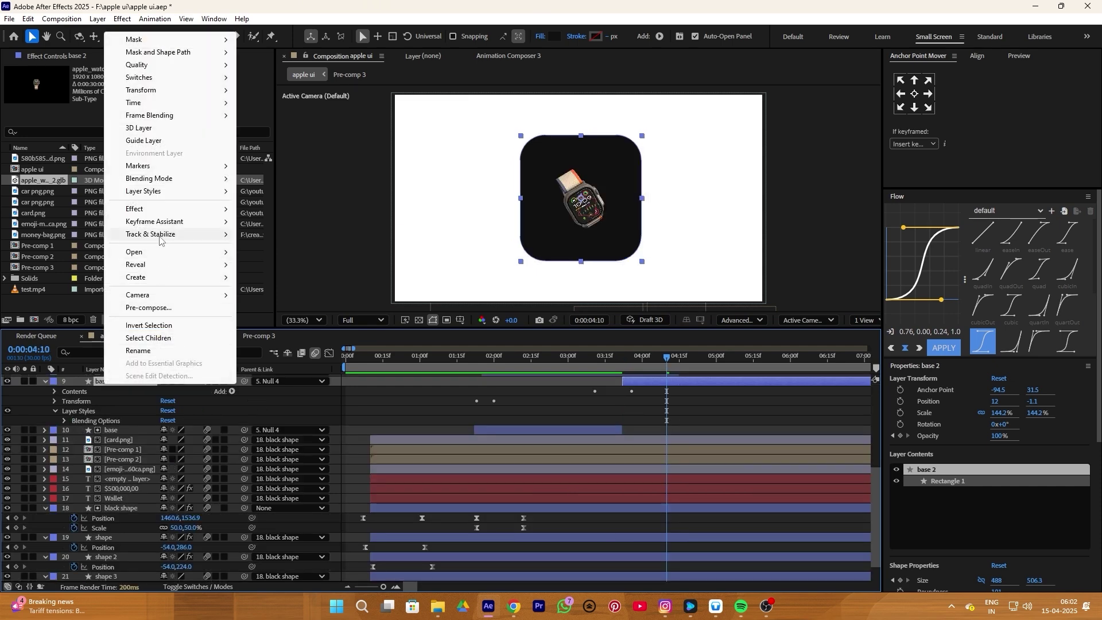
{"action": "mouse_move", "coordinate": [142, 195]}
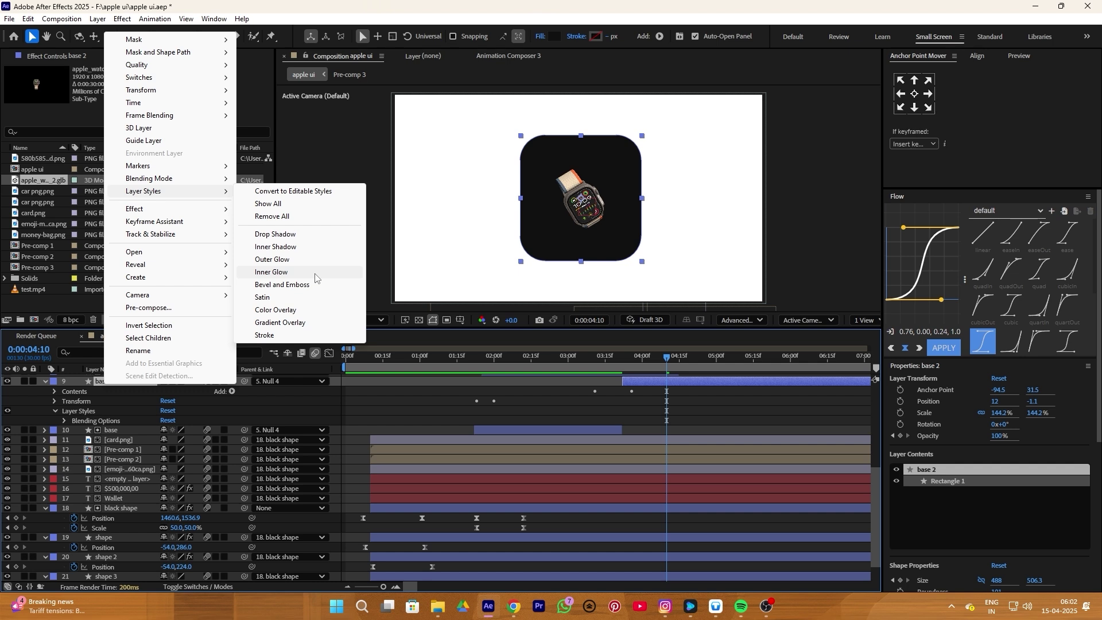
{"action": "left_click", "coordinate": [272, 272]}
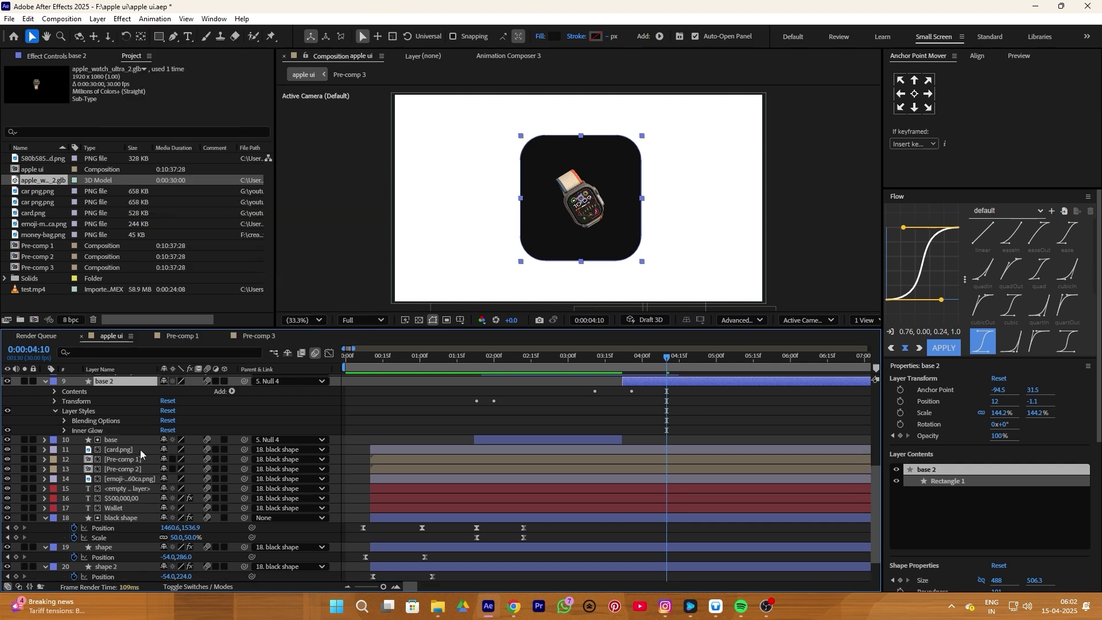
{"action": "left_click", "coordinate": [65, 431]}
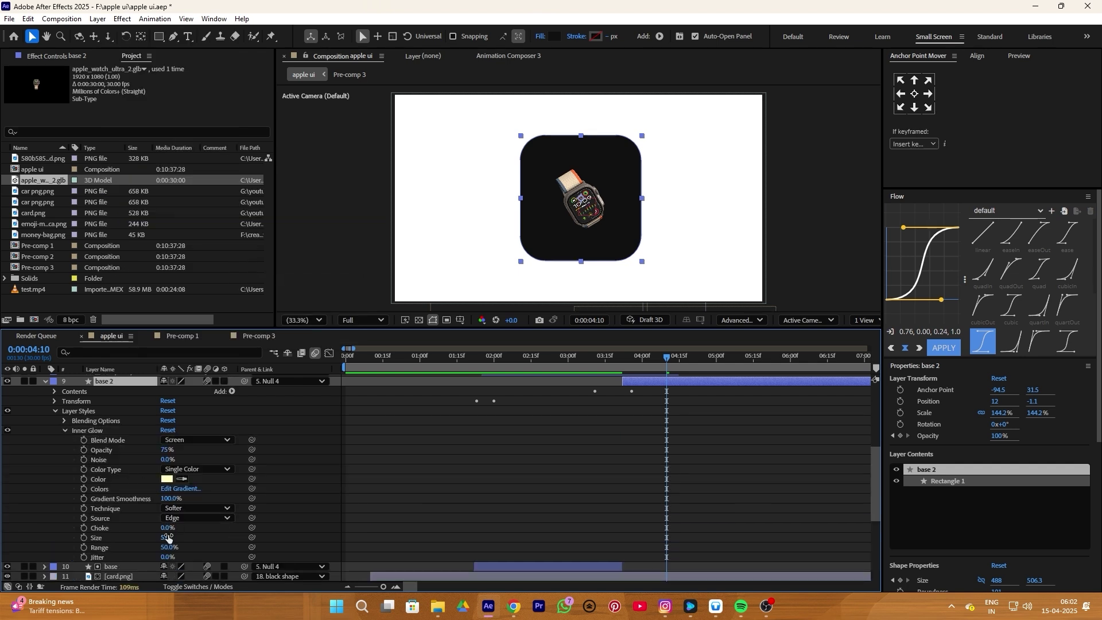
- Set the base 2 layer's inner glow size to about 49, choose its color and lower its opacity to 9%
{"action": "left_click_drag", "start_coordinate": [168, 537], "coordinate": [189, 531]}
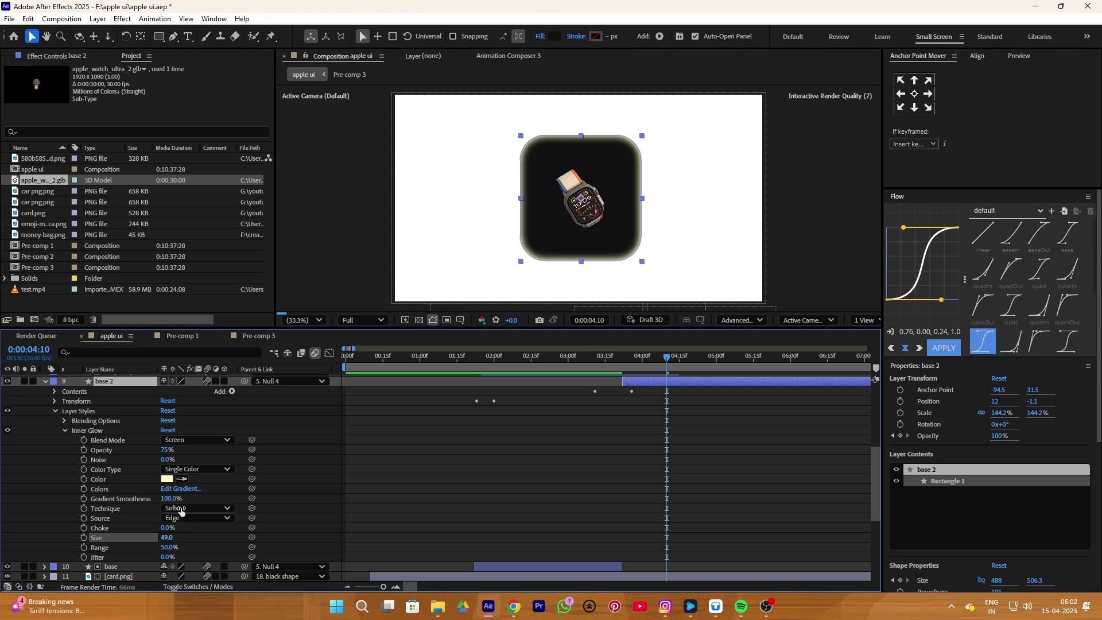
{"action": "left_click", "coordinate": [167, 479]}
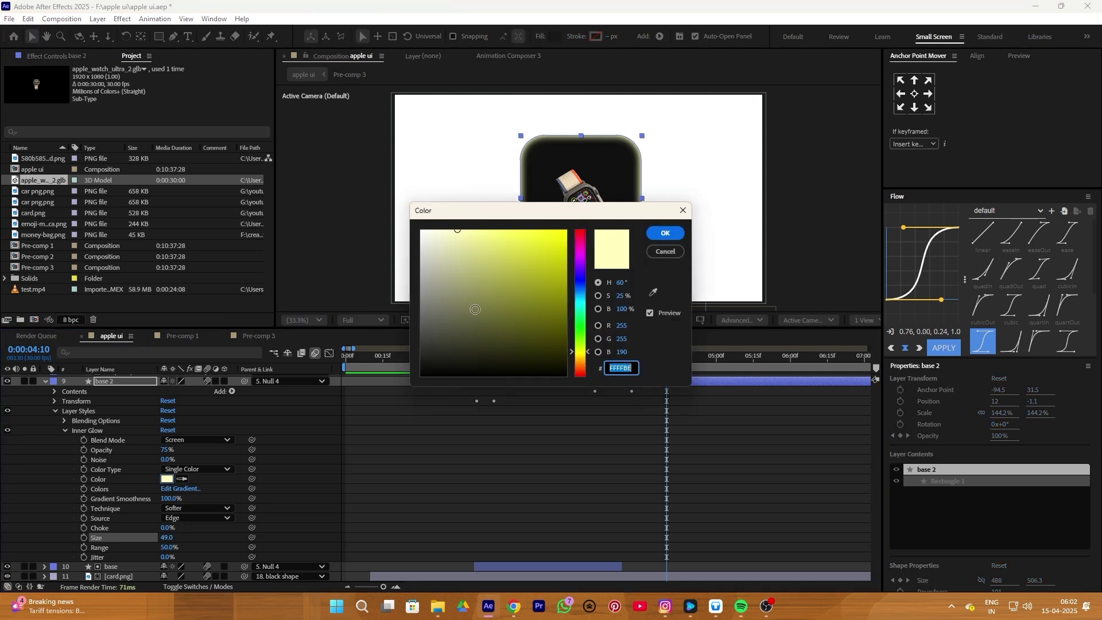
{"action": "left_click", "coordinate": [664, 233]}
{"action": "left_click", "coordinate": [794, 146]}
{"action": "left_click_drag", "start_coordinate": [167, 450], "coordinate": [127, 457]}
- Add a Satin layer style to the base 2 layer with Invert off and a size of 119
{"action": "right_click", "coordinate": [105, 381]}
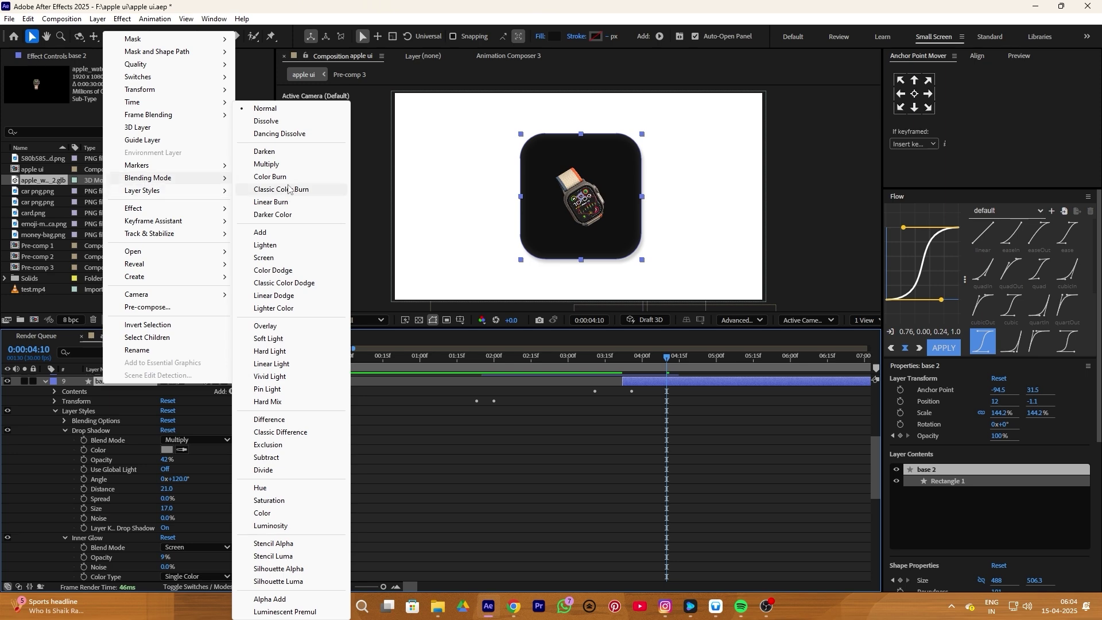
{"action": "left_click", "coordinate": [257, 234]}
{"action": "left_click", "coordinate": [261, 296]}
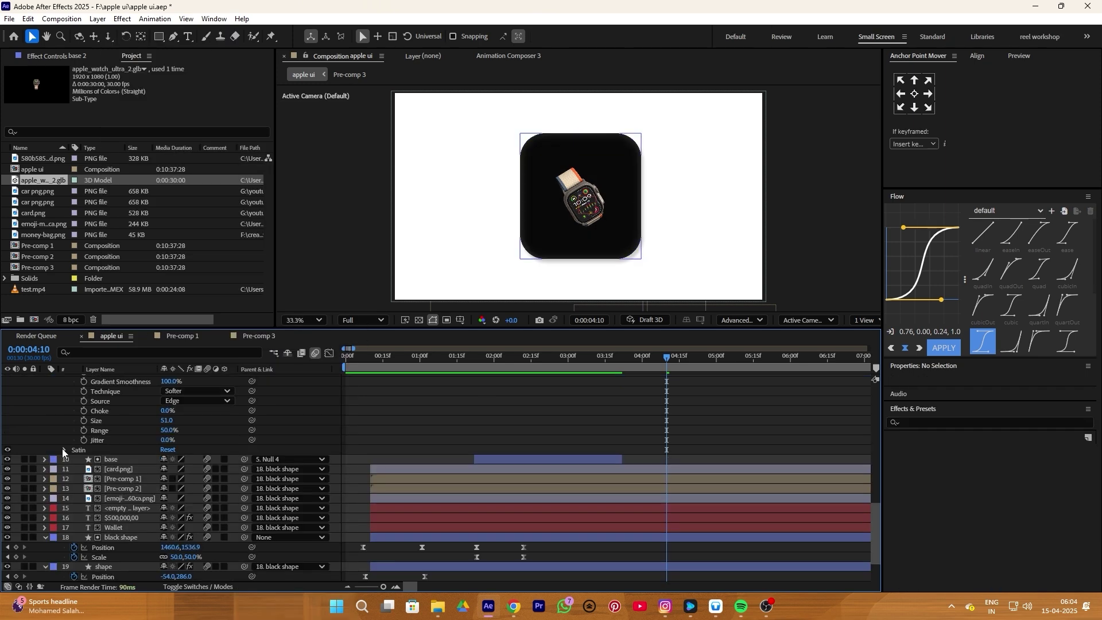
{"action": "scroll", "coordinate": [62, 449], "scroll_direction": "up", "scroll_amount": 3}
{"action": "left_click", "coordinate": [167, 518]}
{"action": "left_click_drag", "start_coordinate": [166, 508], "coordinate": [220, 499]}
{"action": "left_click", "coordinate": [428, 462]}
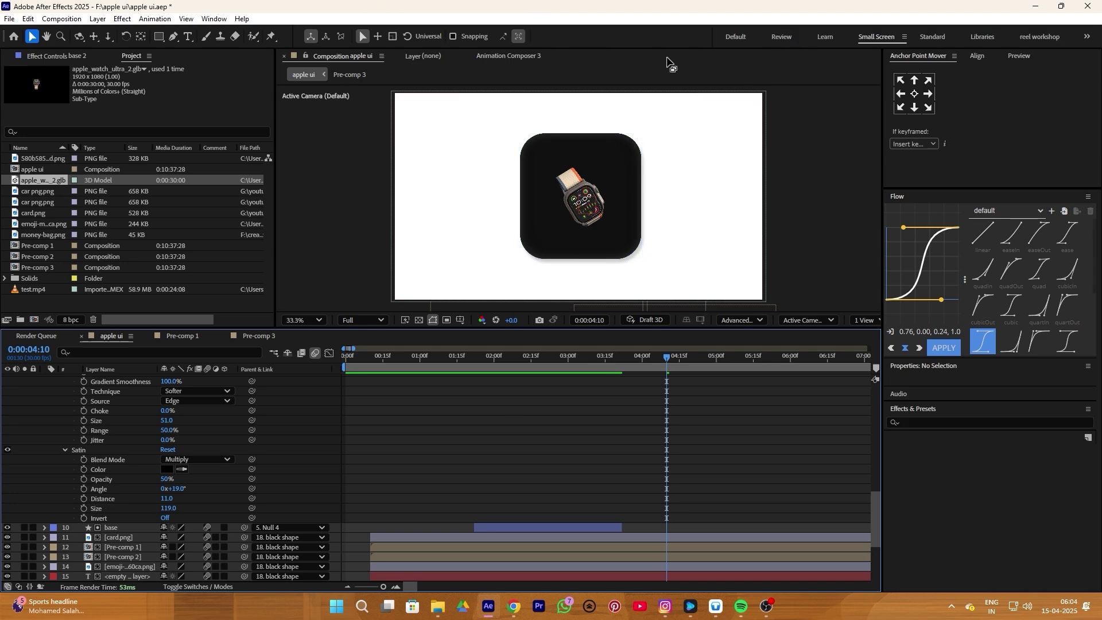
- Draw a rectangle of about 468 by 160 overlapping the black square's left edge and round its corners into a pill
{"action": "scroll", "coordinate": [673, 125], "scroll_direction": "up", "scroll_amount": 2}
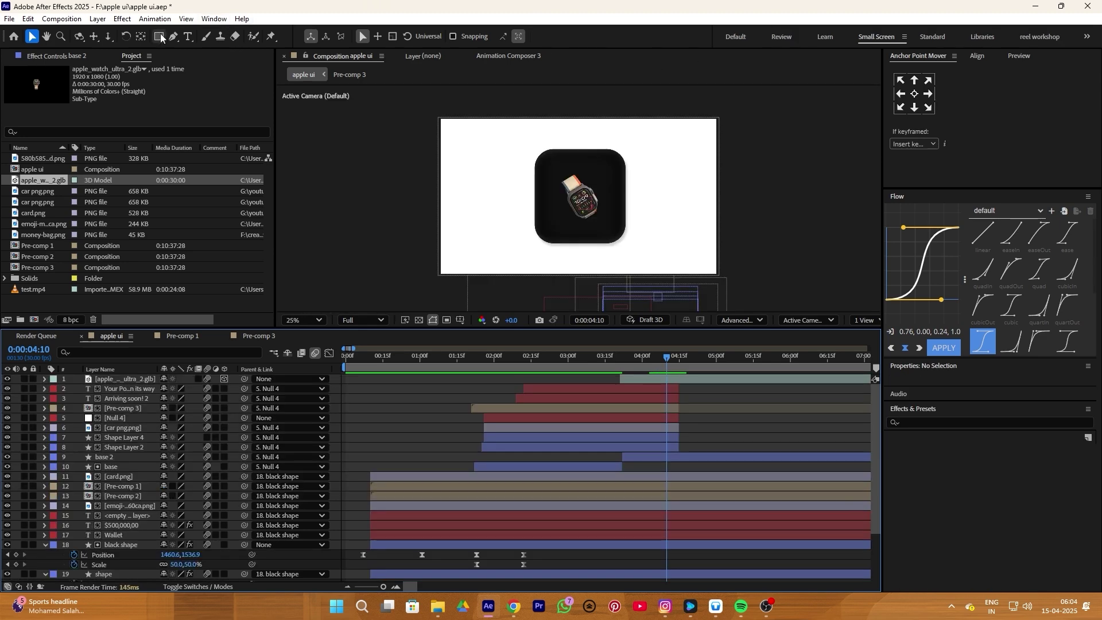
{"action": "left_click", "coordinate": [159, 36]}
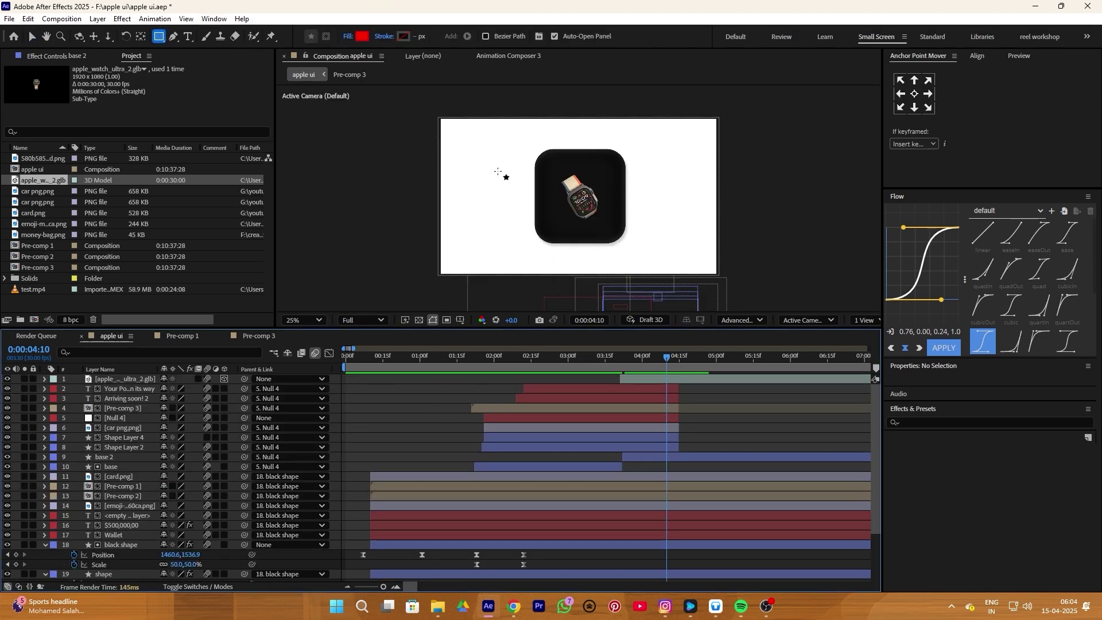
{"action": "left_click_drag", "start_coordinate": [498, 171], "coordinate": [565, 194]}
{"action": "left_click", "coordinate": [65, 398]}
{"action": "left_click", "coordinate": [75, 408]}
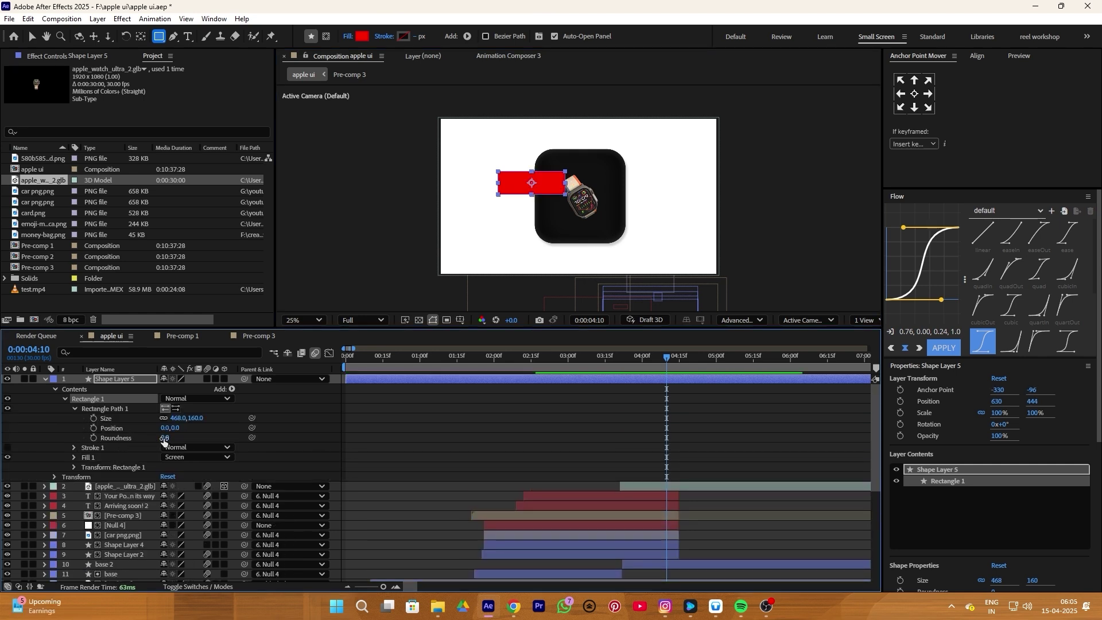
{"action": "left_click_drag", "start_coordinate": [164, 438], "coordinate": [202, 430]}
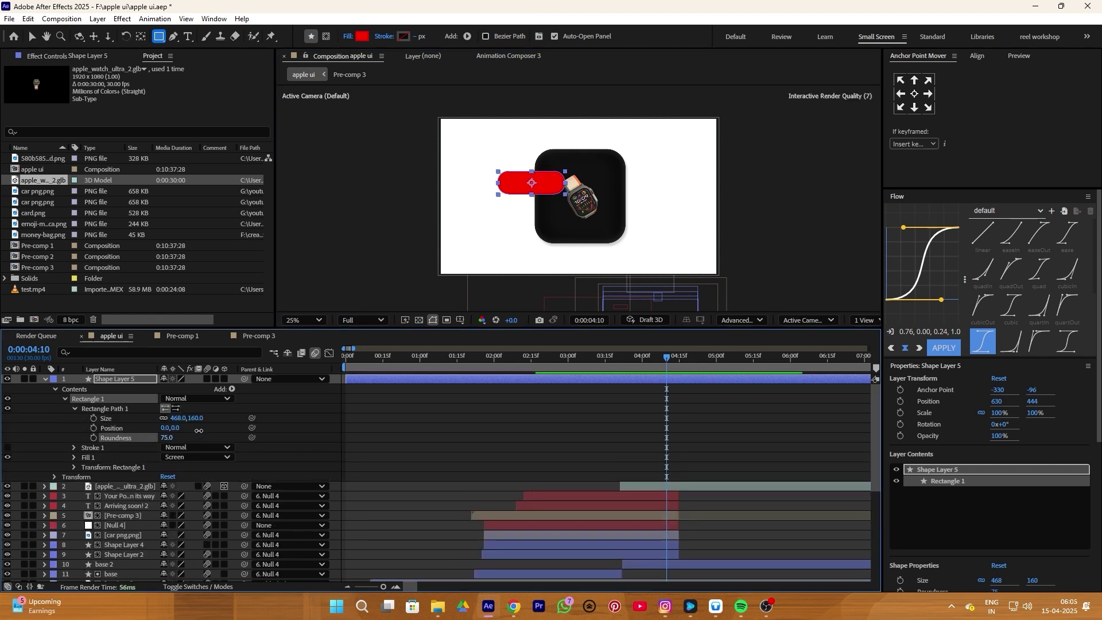
- Change the pill shape's fill type to Linear Gradient
{"action": "left_click", "coordinate": [540, 36]}
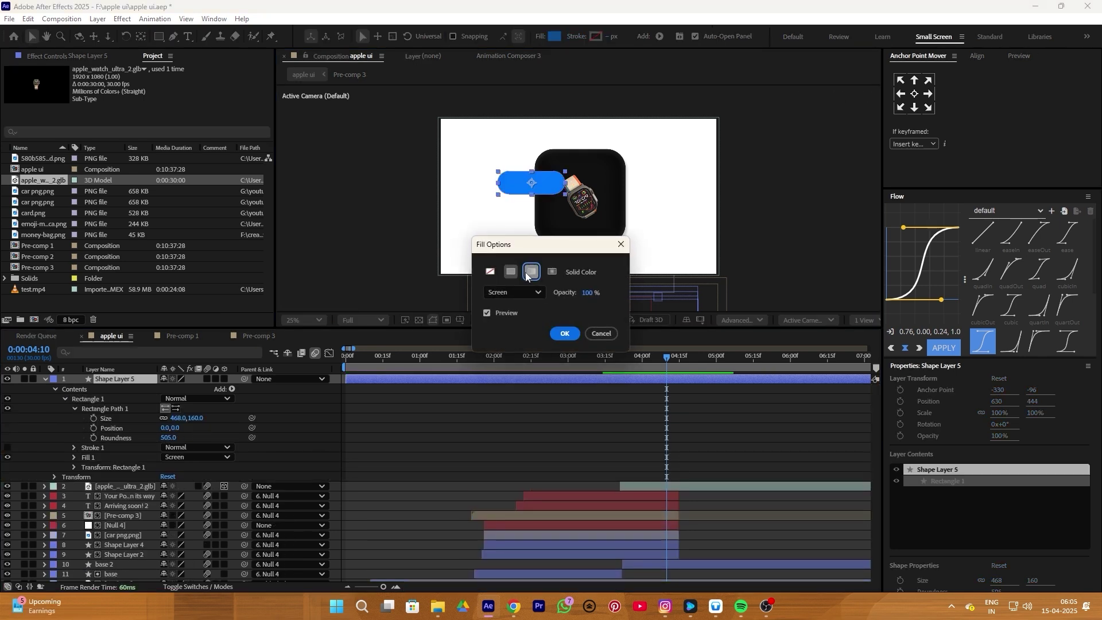
{"action": "left_click", "coordinate": [526, 271]}
{"action": "left_click", "coordinate": [565, 334]}
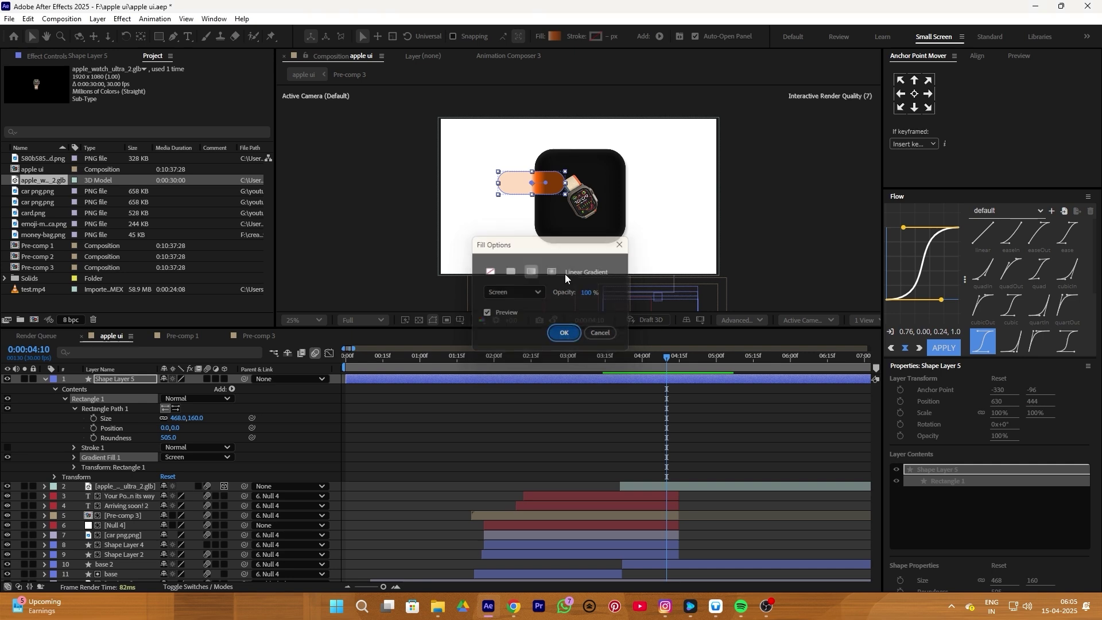
- Run the pill's linear gradient vertically and change both of its color stops to shades of blue
{"action": "key", "text": "period"}
{"action": "left_click_drag", "start_coordinate": [511, 180], "coordinate": [483, 230]}
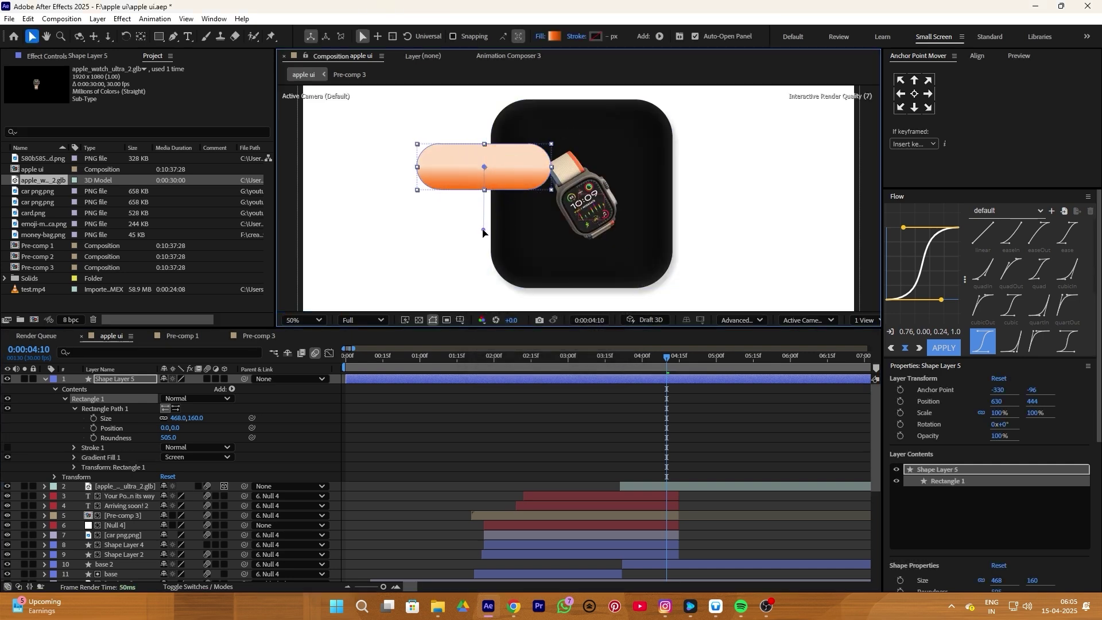
{"action": "left_click", "coordinate": [554, 36]}
{"action": "left_click_drag", "start_coordinate": [496, 154], "coordinate": [762, 148]}
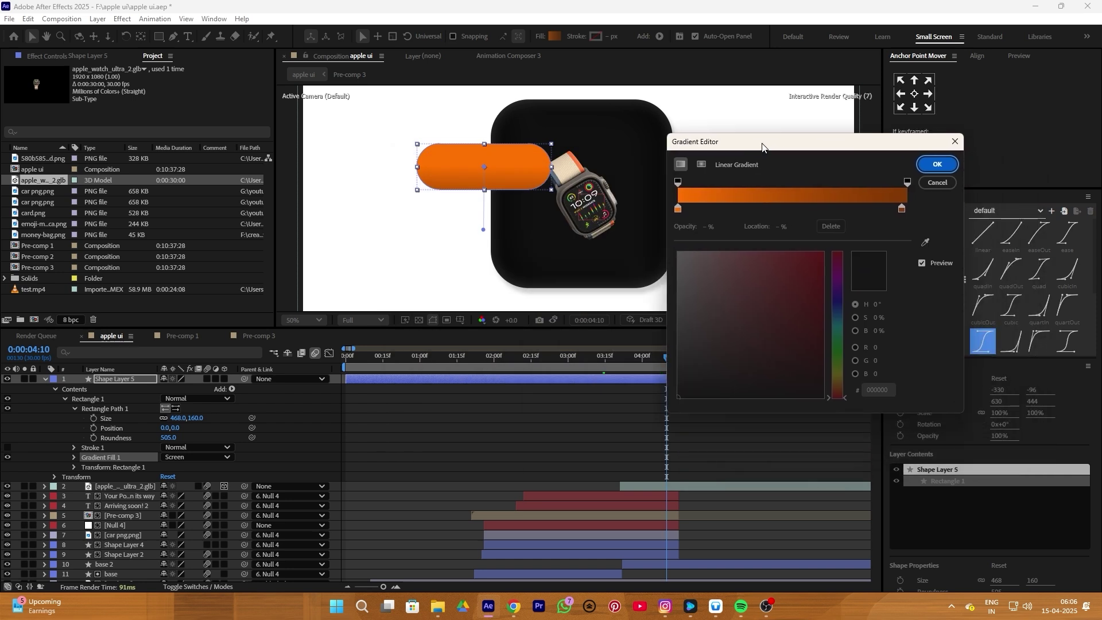
{"action": "left_click", "coordinate": [678, 209]}
{"action": "left_click_drag", "start_coordinate": [837, 388], "coordinate": [835, 318]}
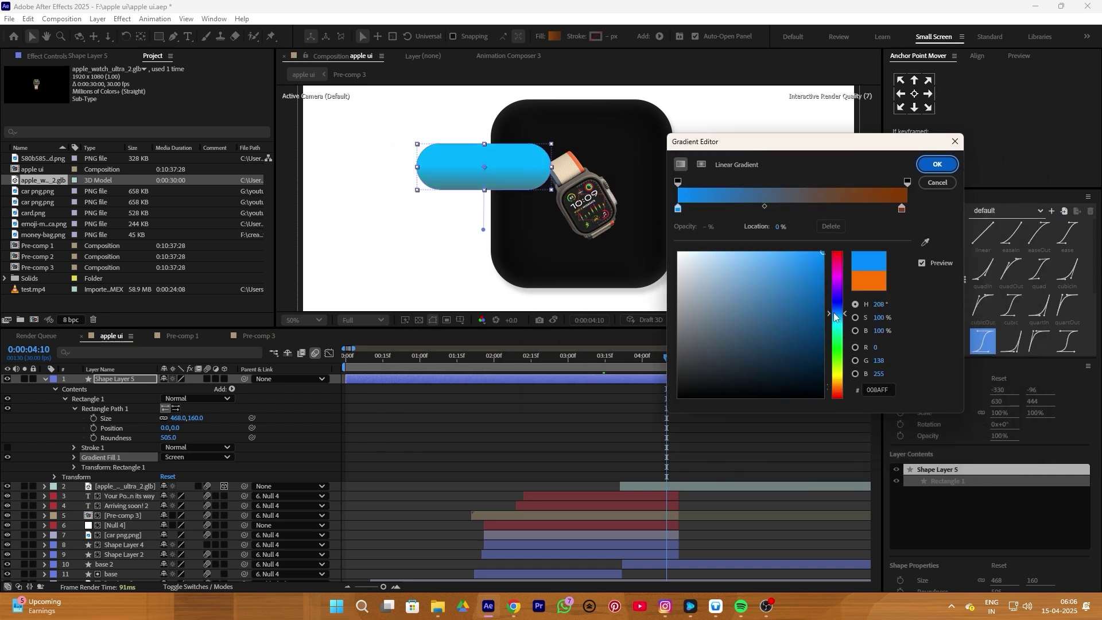
{"action": "left_click", "coordinate": [901, 208]}
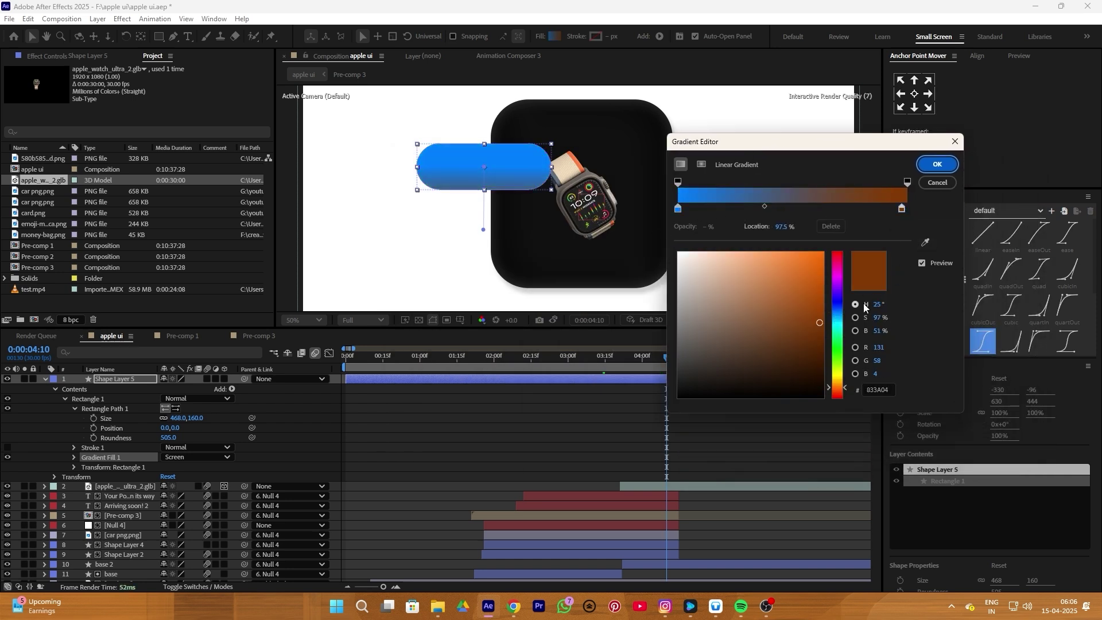
{"action": "left_click_drag", "start_coordinate": [838, 388], "coordinate": [837, 316]}
{"action": "left_click", "coordinate": [937, 164]}
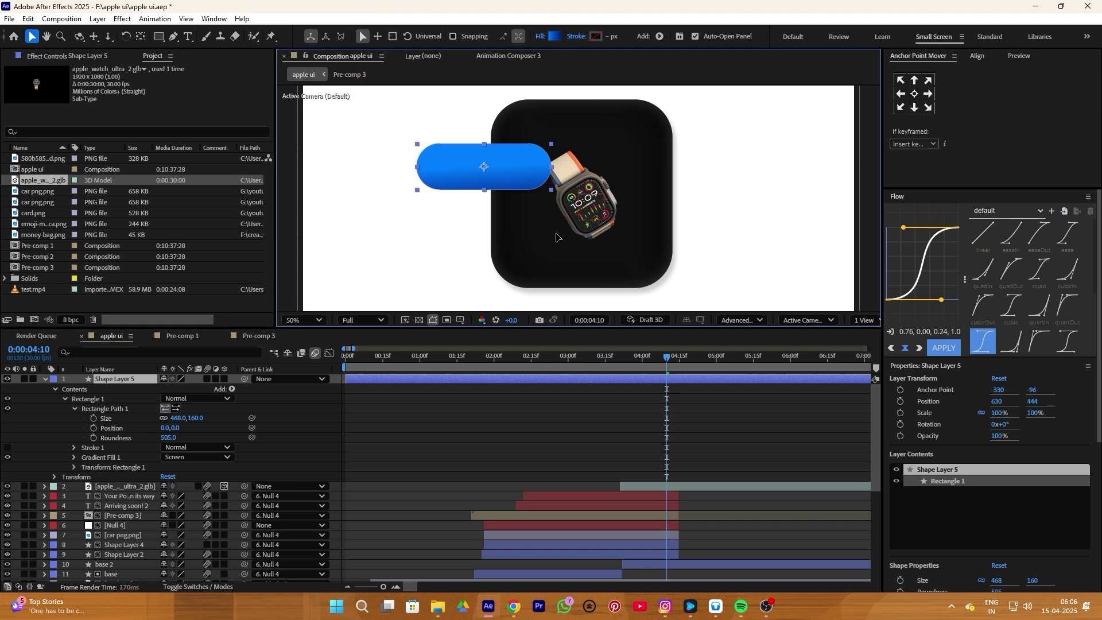
- Place the pill just below the black tile at 90% scale and add an Inner Glow layer style with size 23
{"action": "left_click_drag", "start_coordinate": [476, 166], "coordinate": [623, 285]}
{"action": "right_click", "coordinate": [99, 379]}
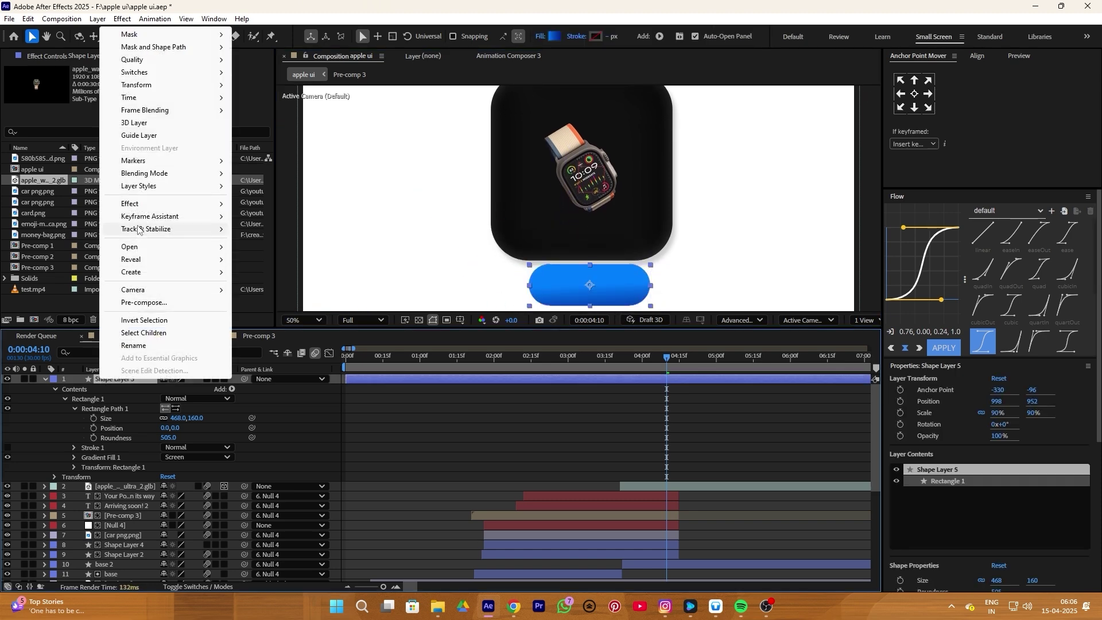
{"action": "mouse_move", "coordinate": [139, 189]}
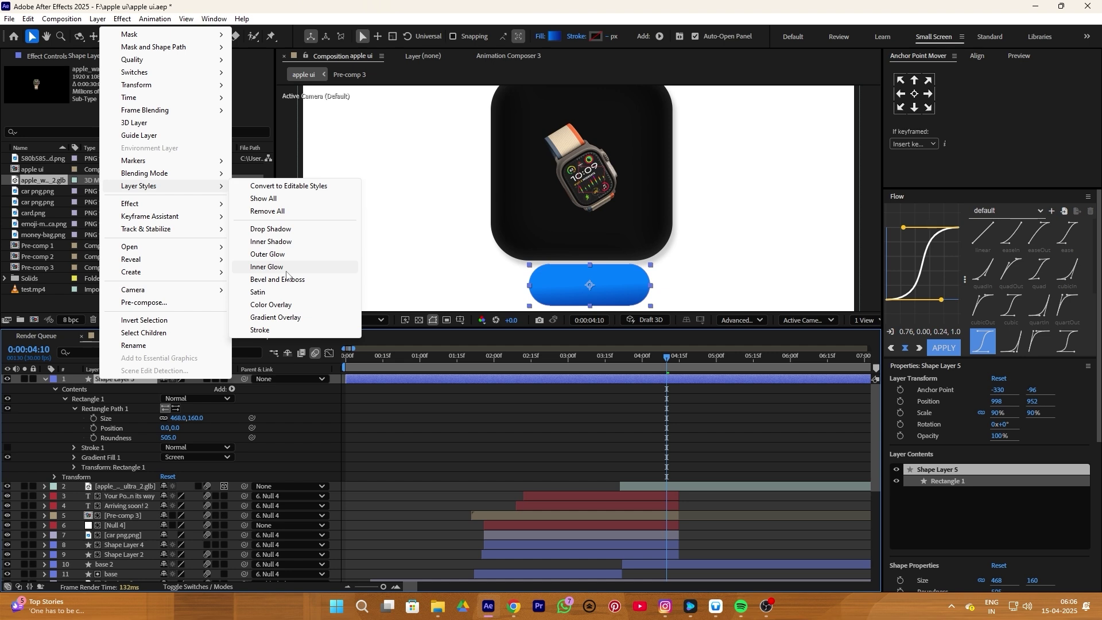
{"action": "left_click", "coordinate": [267, 267]}
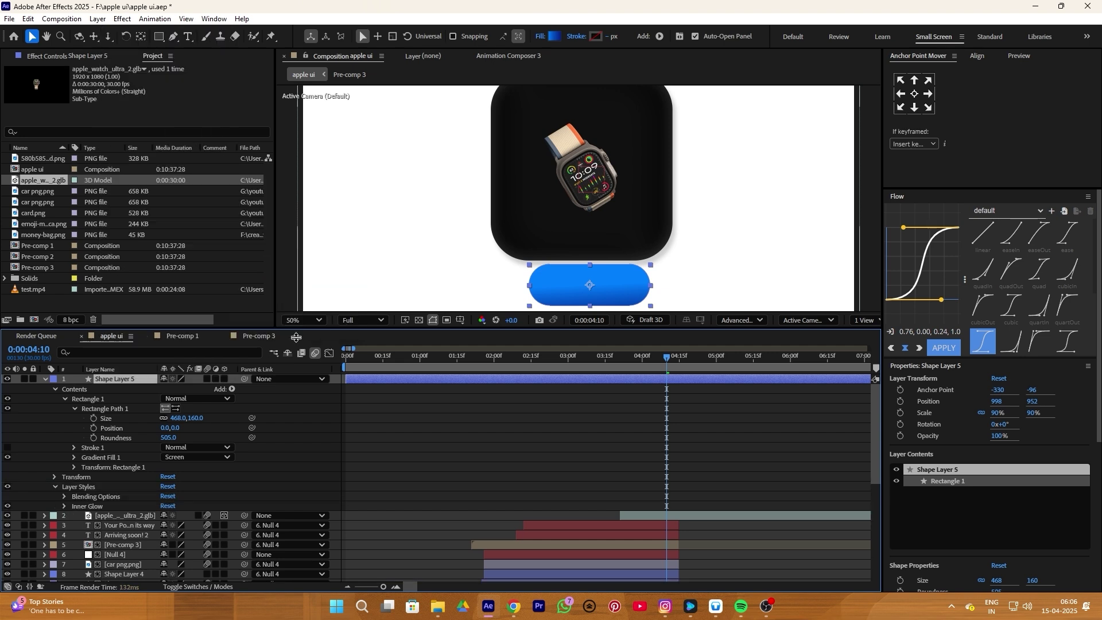
{"action": "left_click", "coordinate": [64, 506]}
{"action": "left_click_drag", "start_coordinate": [168, 561], "coordinate": [204, 557]}
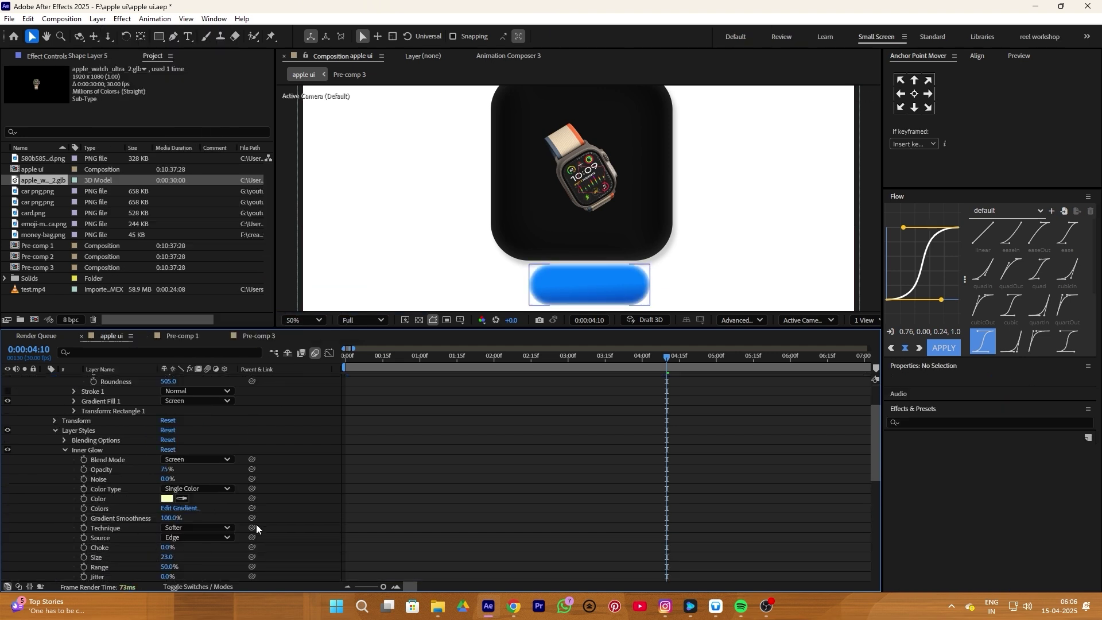
- Center the pill under the tile and add a Drop Shadow layer style with angle 104° and distance 13
{"action": "left_click", "coordinate": [552, 287]}
{"action": "right_click", "coordinate": [99, 377]}
{"action": "mouse_move", "coordinate": [143, 183]}
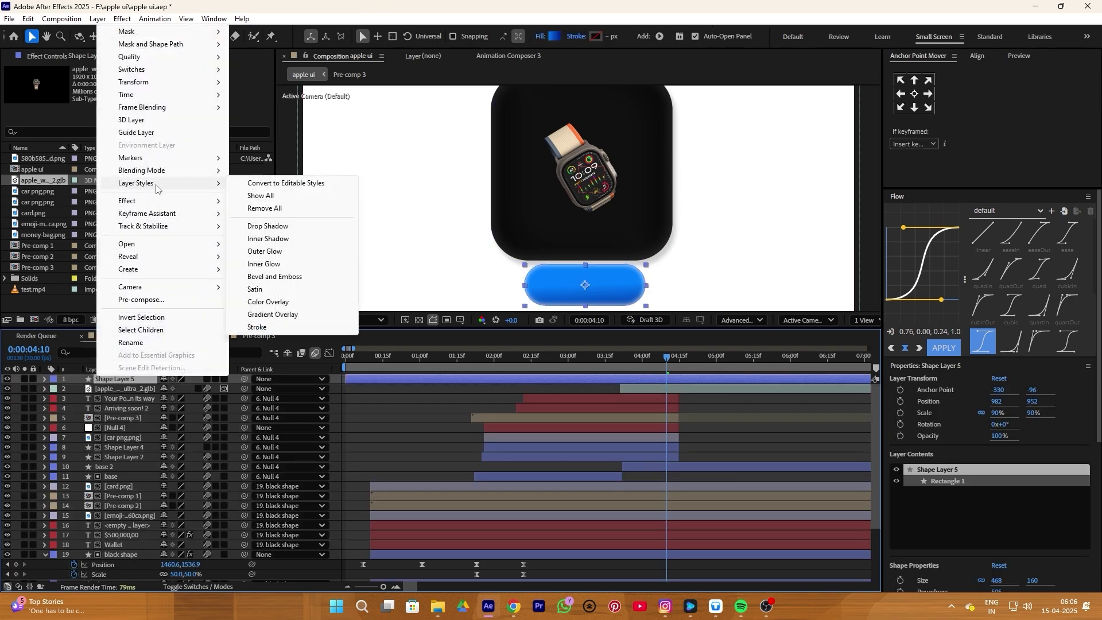
{"action": "left_click", "coordinate": [285, 224]}
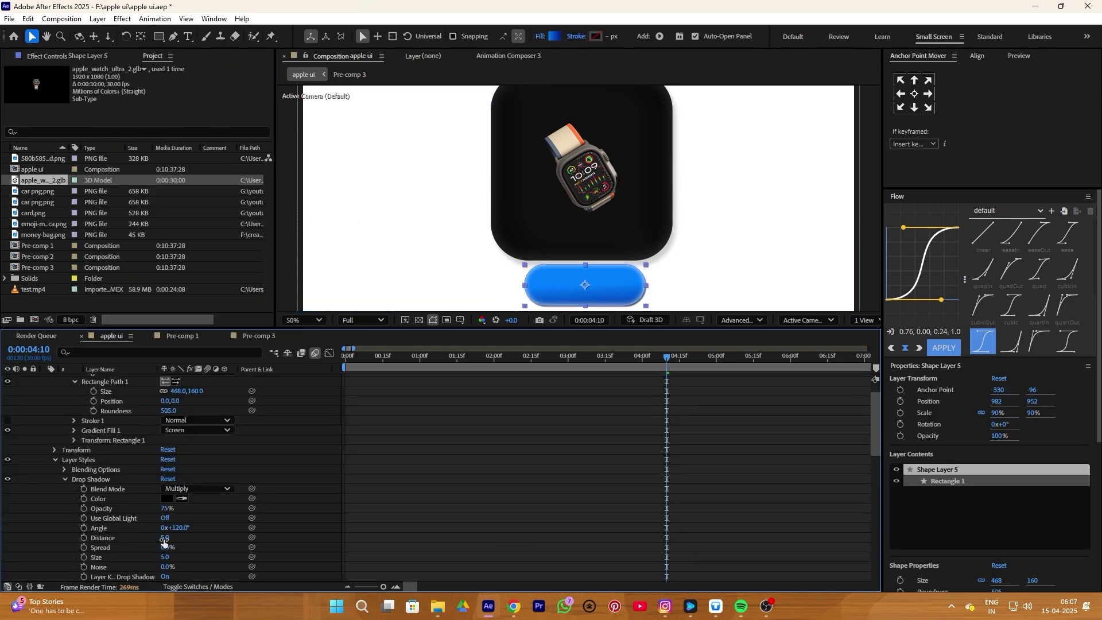
{"action": "mouse_move", "coordinate": [164, 539]}
{"action": "left_mouse_down"}
{"action": "mouse_move", "coordinate": [183, 528]}
{"action": "mouse_move", "coordinate": [164, 528]}
{"action": "left_mouse_up"}
- Set the pill's drop shadow to a gray color with 100% opacity and a distance of 5
{"action": "left_click", "coordinate": [166, 498]}
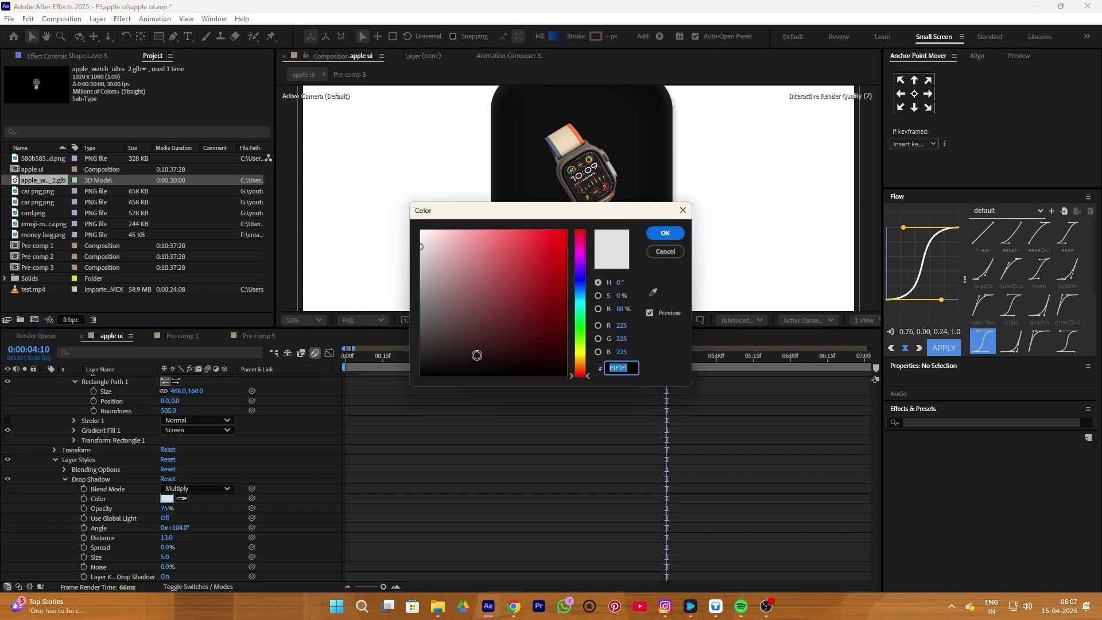
{"action": "left_click", "coordinate": [665, 232]}
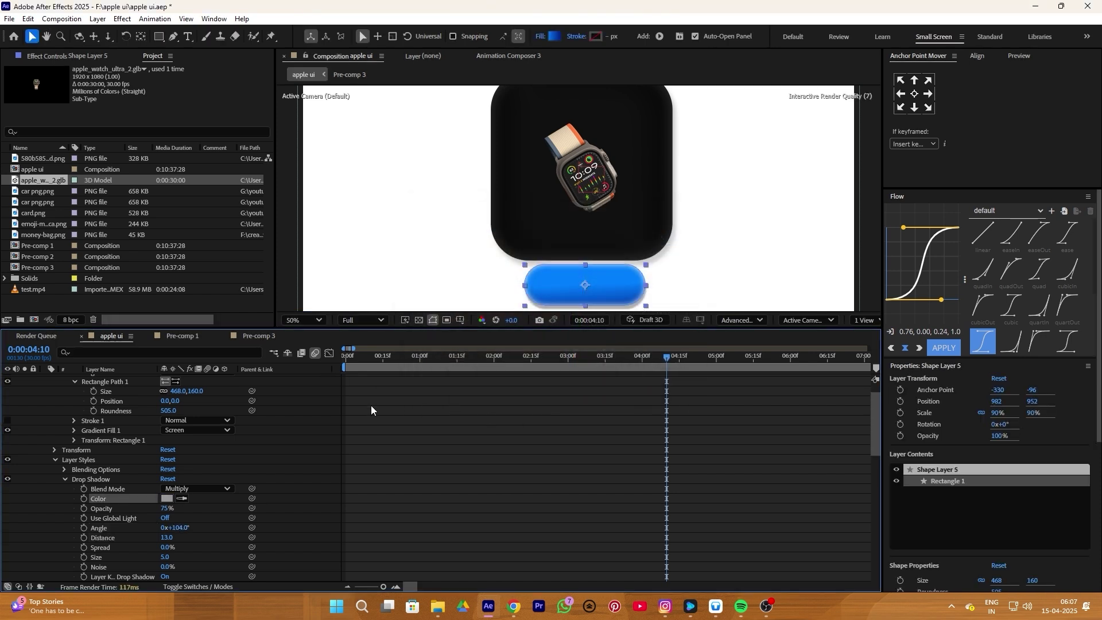
{"action": "left_click_drag", "start_coordinate": [163, 511], "coordinate": [465, 526]}
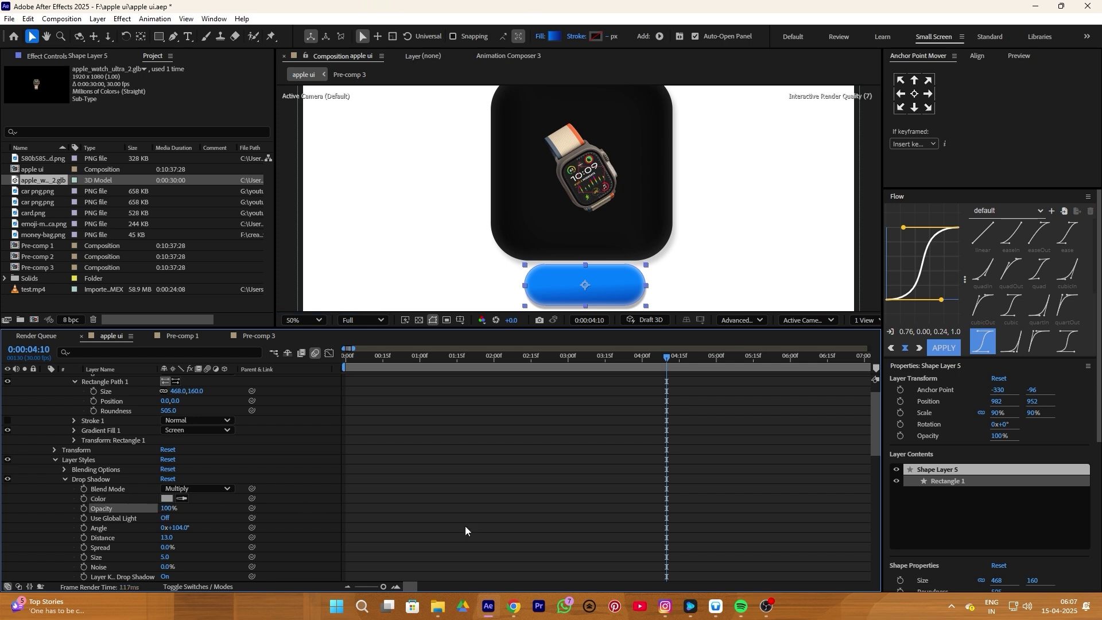
{"action": "left_click", "coordinate": [465, 525]}
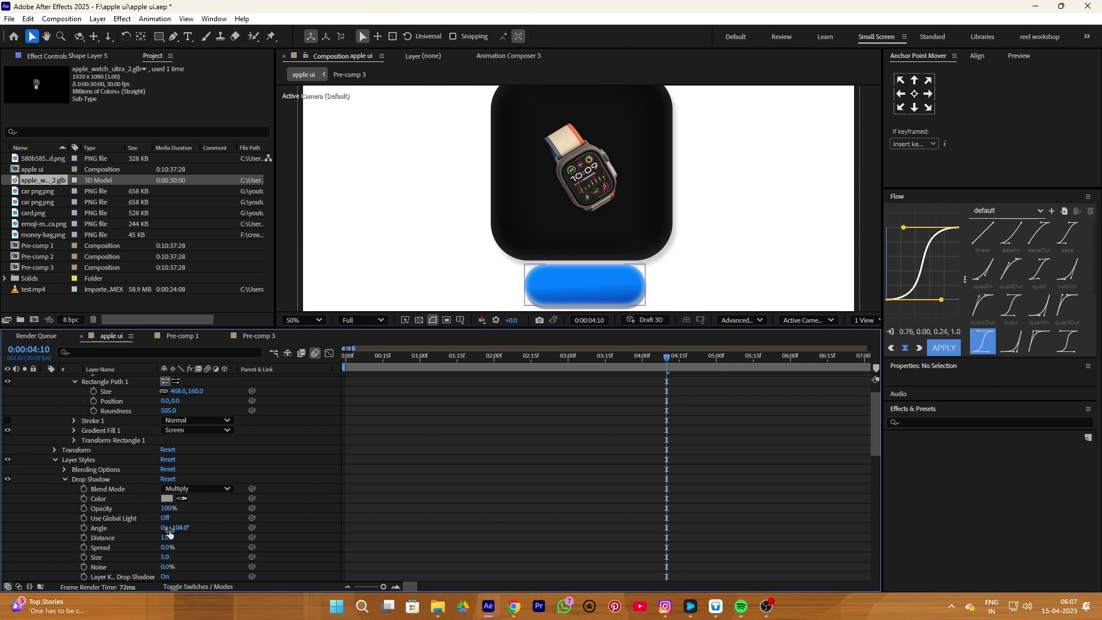
{"action": "left_click_drag", "start_coordinate": [168, 540], "coordinate": [163, 538]}
{"action": "left_click", "coordinate": [798, 143]}
{"action": "scroll", "coordinate": [480, 450], "scroll_direction": "up", "scroll_amount": 2}
- Add the text "Buy" with a capital B on the blue pill
{"action": "left_click", "coordinate": [188, 37]}
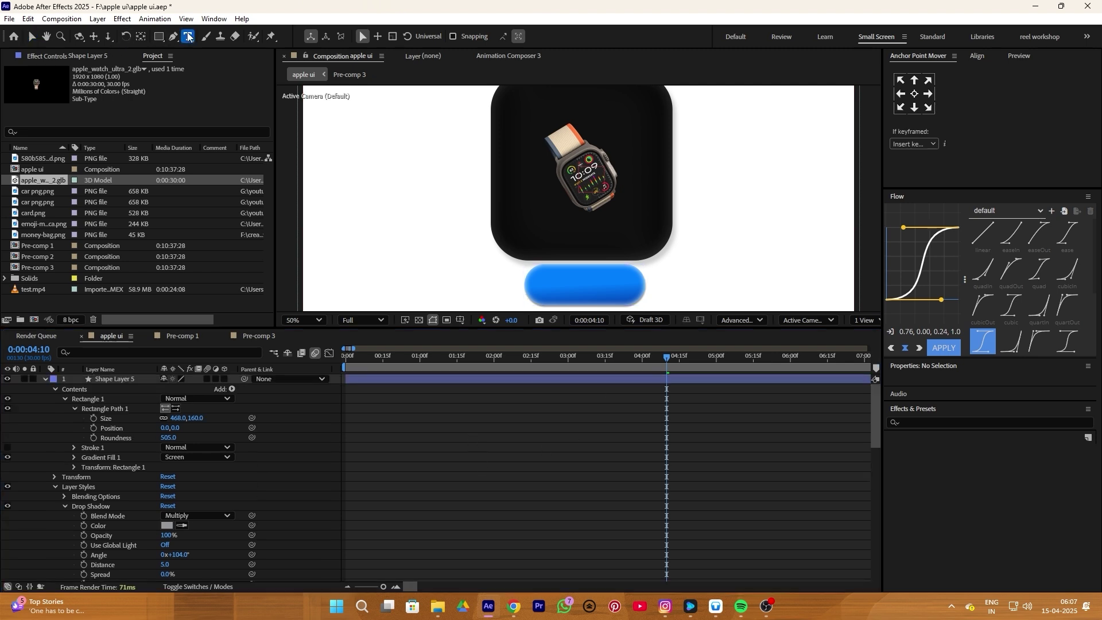
{"action": "left_click", "coordinate": [545, 290]}
{"action": "type", "text": "buy"}
{"action": "left_click", "coordinate": [127, 378]}
{"action": "double_click", "coordinate": [569, 279]}
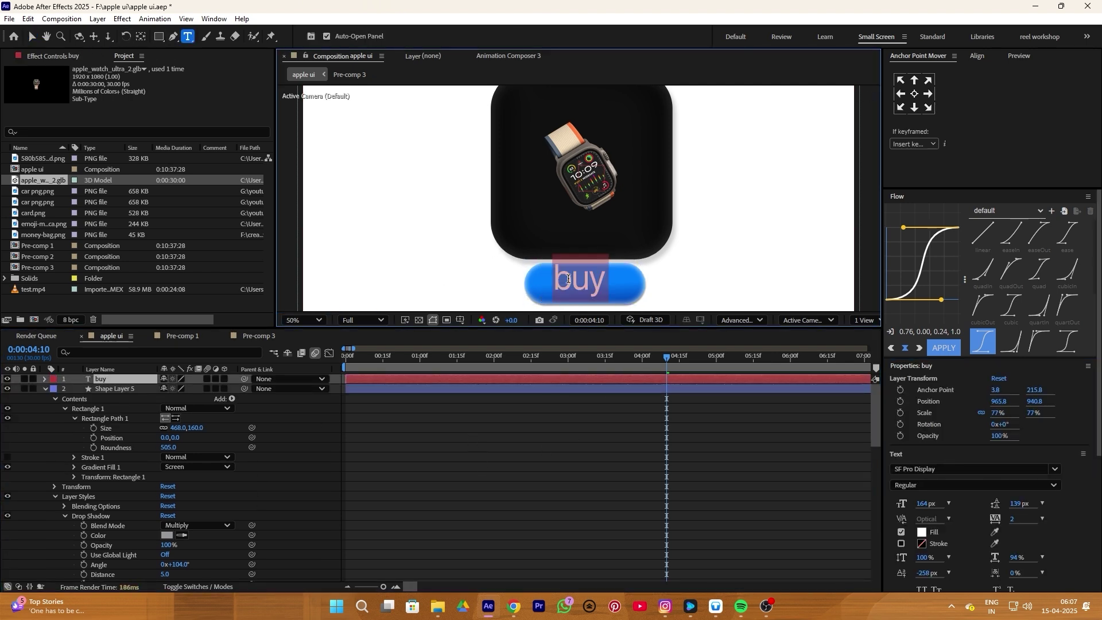
{"action": "left_click_drag", "start_coordinate": [570, 278], "coordinate": [528, 292]}
{"action": "type", "text": "B"}
- Change the font style of the whole Buy text and scale it down slightly to fit the pill
{"action": "key", "text": "ctrl+a"}
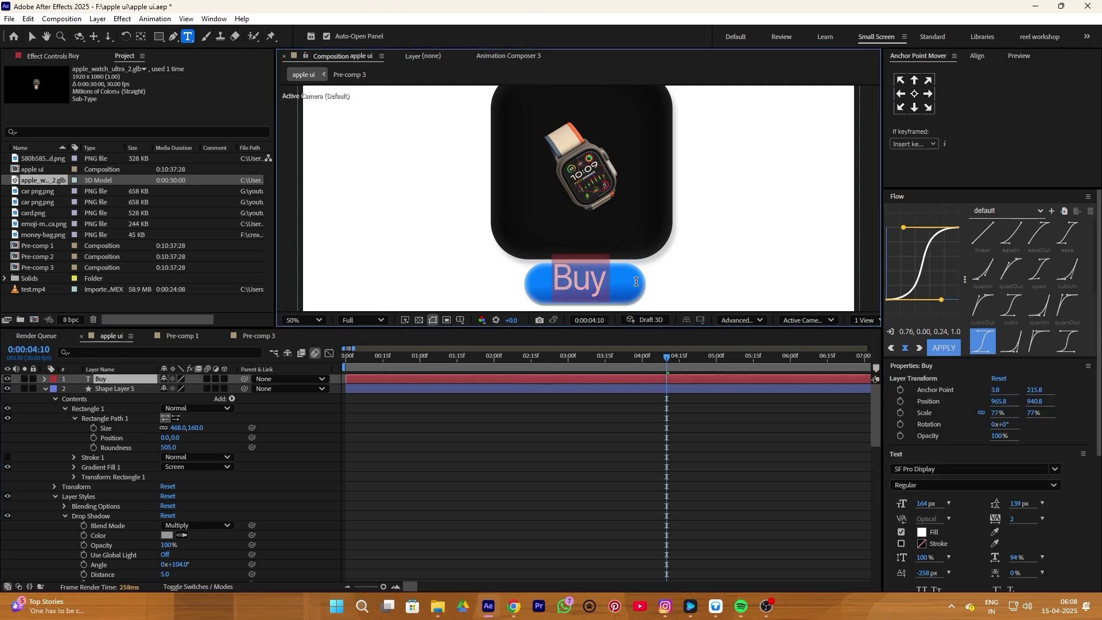
{"action": "left_click", "coordinate": [1053, 484]}
{"action": "left_click", "coordinate": [918, 423]}
{"action": "left_click_drag", "start_coordinate": [997, 413], "coordinate": [989, 413]}
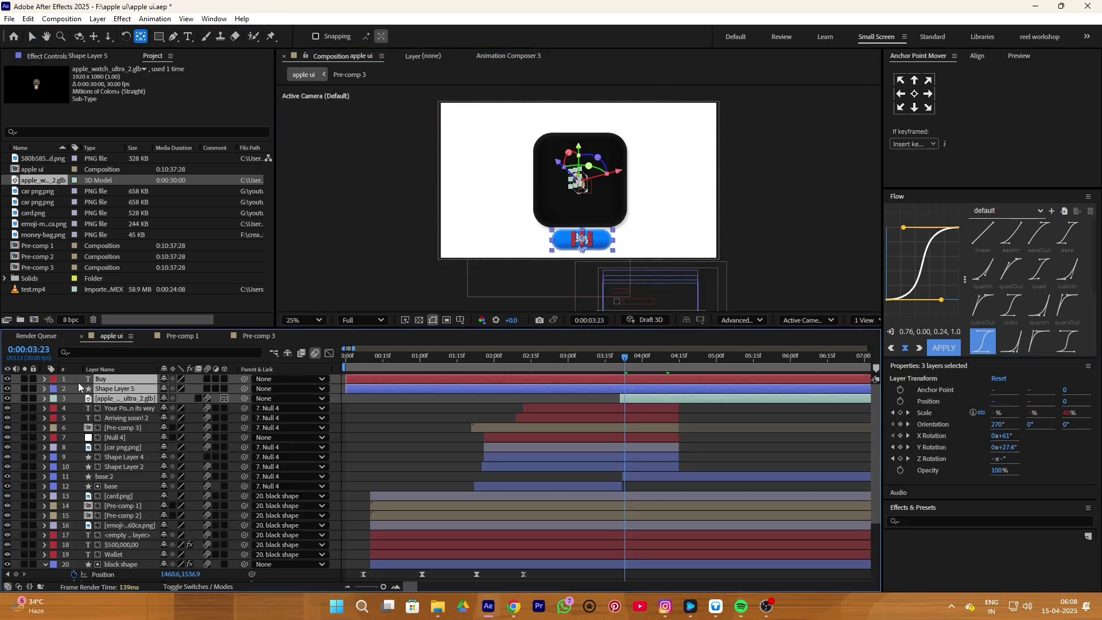
- Pre-compose the Buy text and pill layers together and move the pre-comp's anchor point onto the button
{"action": "left_click", "coordinate": [98, 390]}
{"action": "right_click", "coordinate": [99, 392]}
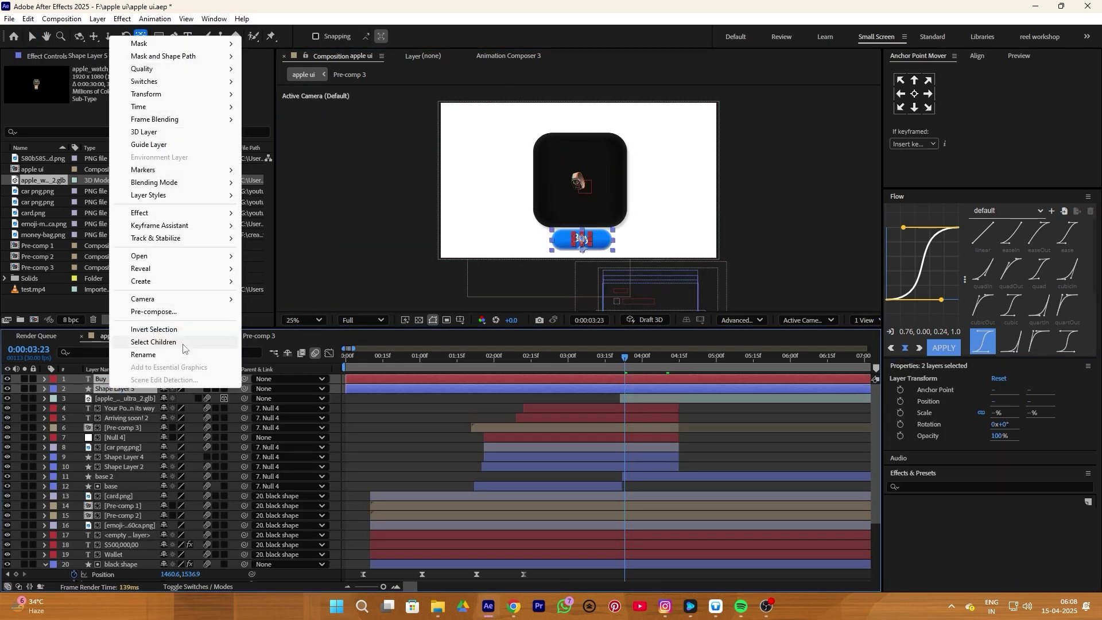
{"action": "left_click", "coordinate": [161, 311]}
{"action": "left_click", "coordinate": [608, 385]}
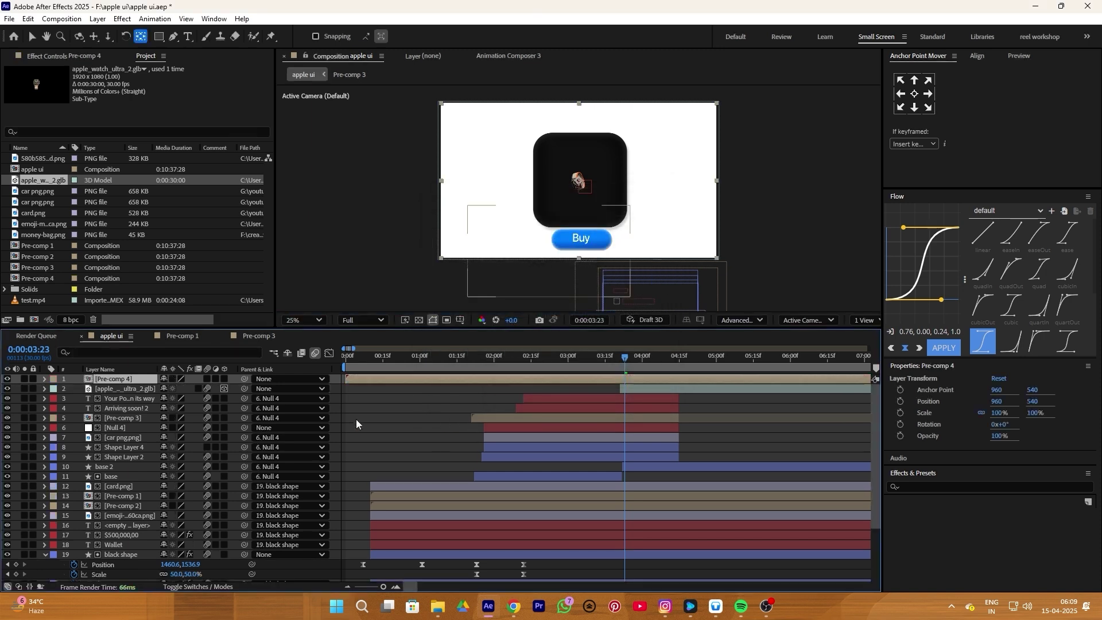
{"action": "left_click_drag", "start_coordinate": [579, 181], "coordinate": [583, 248]}
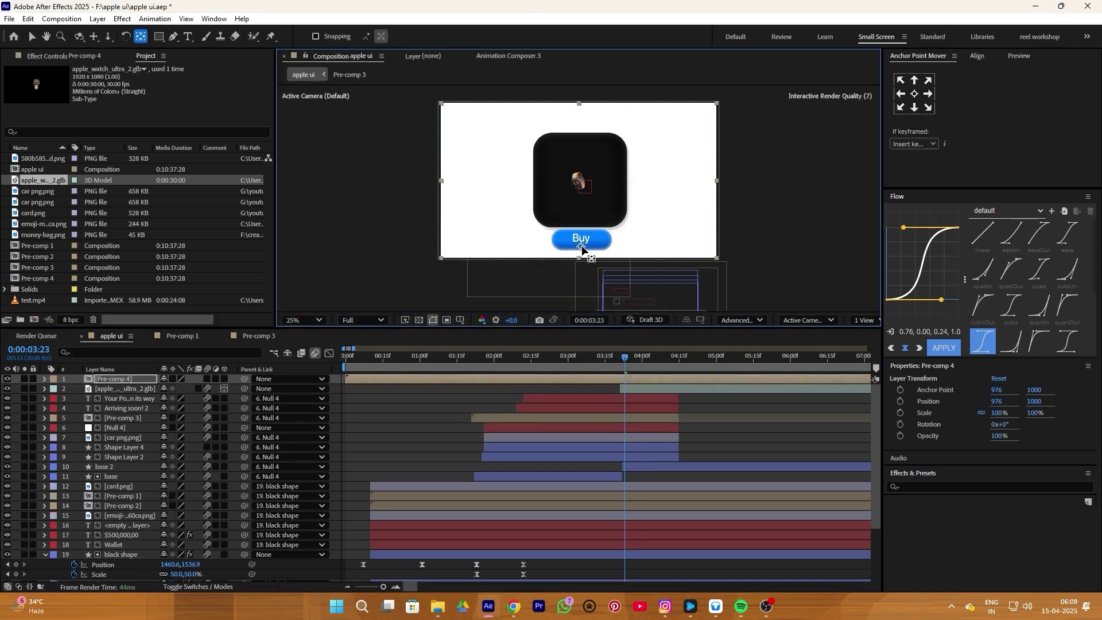
- Split the button pre-comp at 0:00:03:23 and delete the part before that time
{"action": "left_click", "coordinate": [418, 379]}
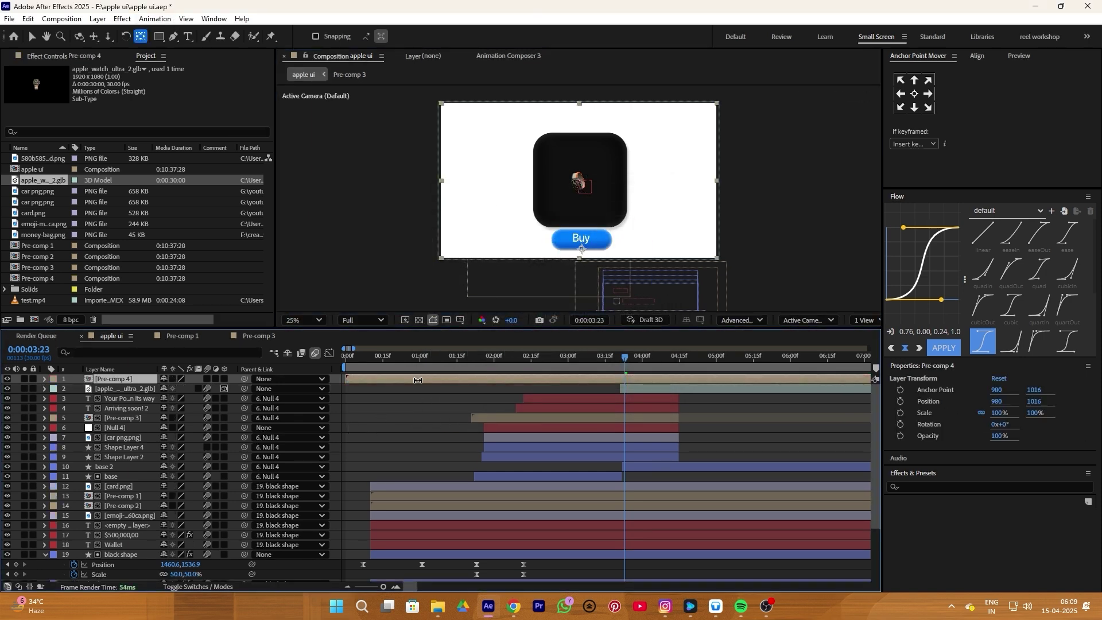
{"action": "key", "text": "ctrl+shift+d"}
{"action": "left_click", "coordinate": [473, 389]}
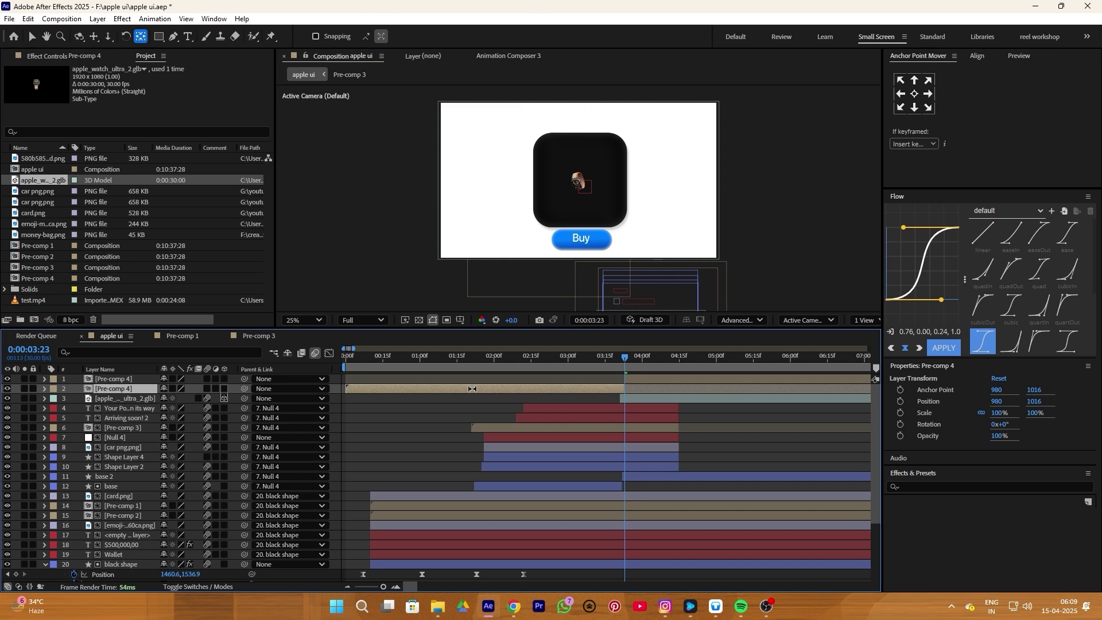
{"action": "key", "text": "Delete"}
{"action": "key", "text": "v"}
- Keyframe the button pre-comp's scale from 0% at 0:00:03:23 to 100% at about 0:00:03:28
{"action": "left_click", "coordinate": [649, 377]}
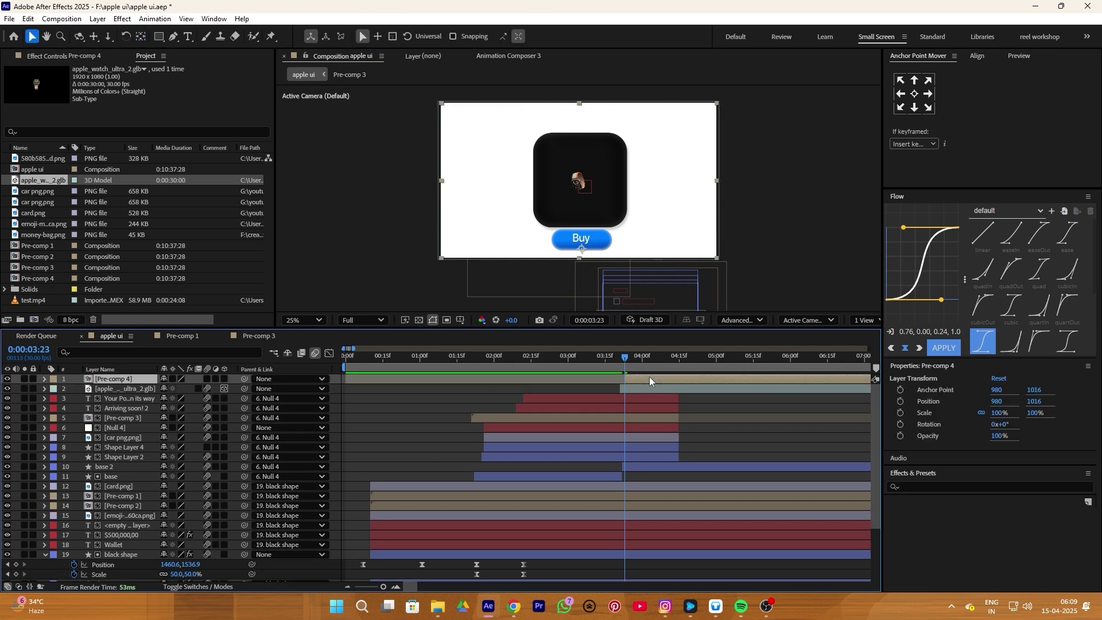
{"action": "left_click", "coordinate": [900, 412]}
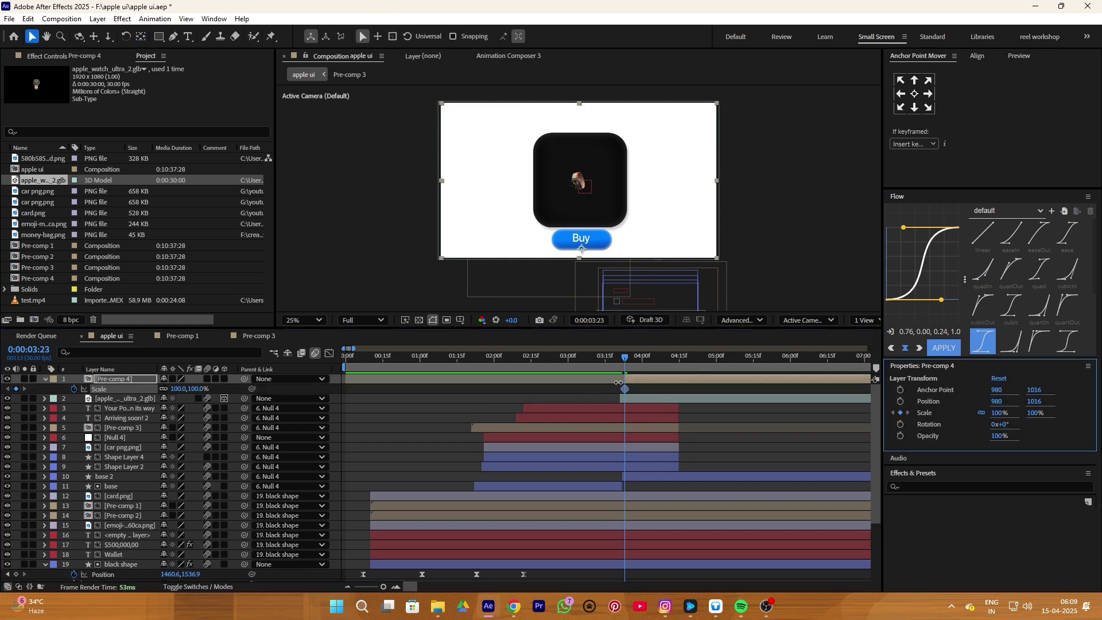
{"action": "left_click_drag", "start_coordinate": [626, 389], "coordinate": [637, 390]}
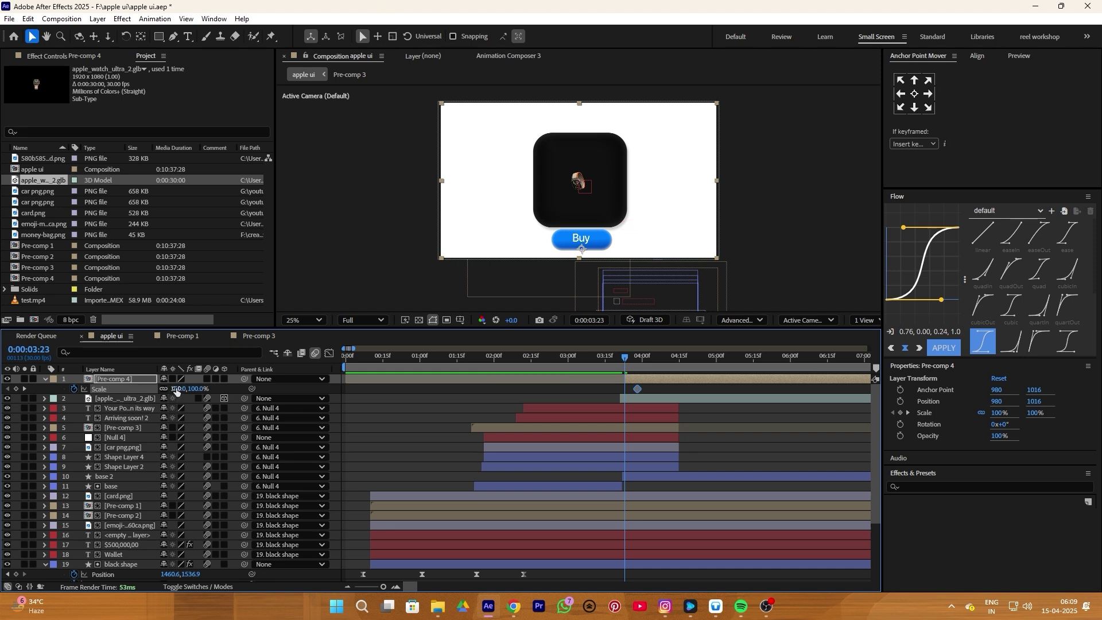
{"action": "type", "text": "0"}
{"action": "left_click", "coordinate": [428, 392]}
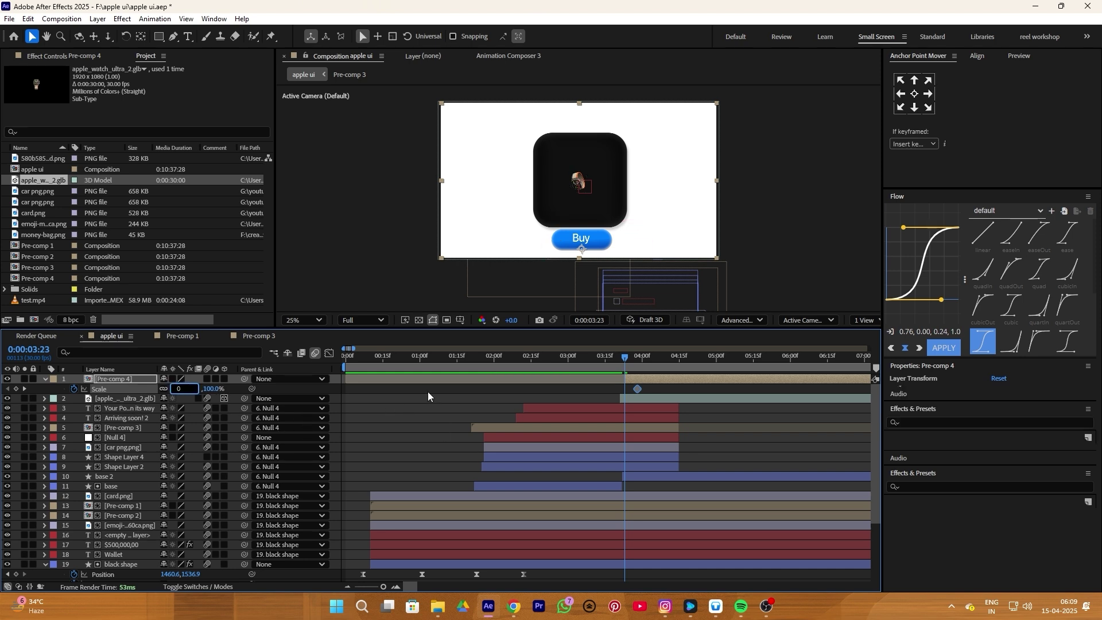
{"action": "left_click_drag", "start_coordinate": [666, 385], "coordinate": [612, 394]}
- Copy the bounce expression (freq = 3, decay = 6) from the Google Docs document into the button pre-comp's Scale property in After Effects
{"action": "left_click", "coordinate": [74, 389], "text": "alt"}
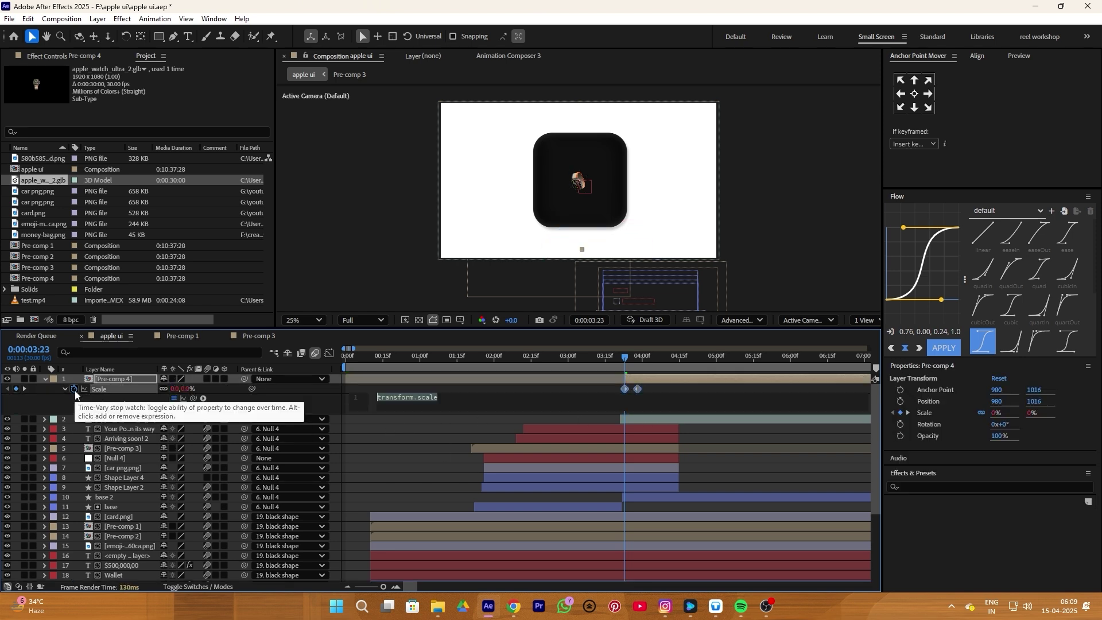
{"action": "key", "text": "alt+Tab"}
{"action": "key", "text": "ctrl+c"}
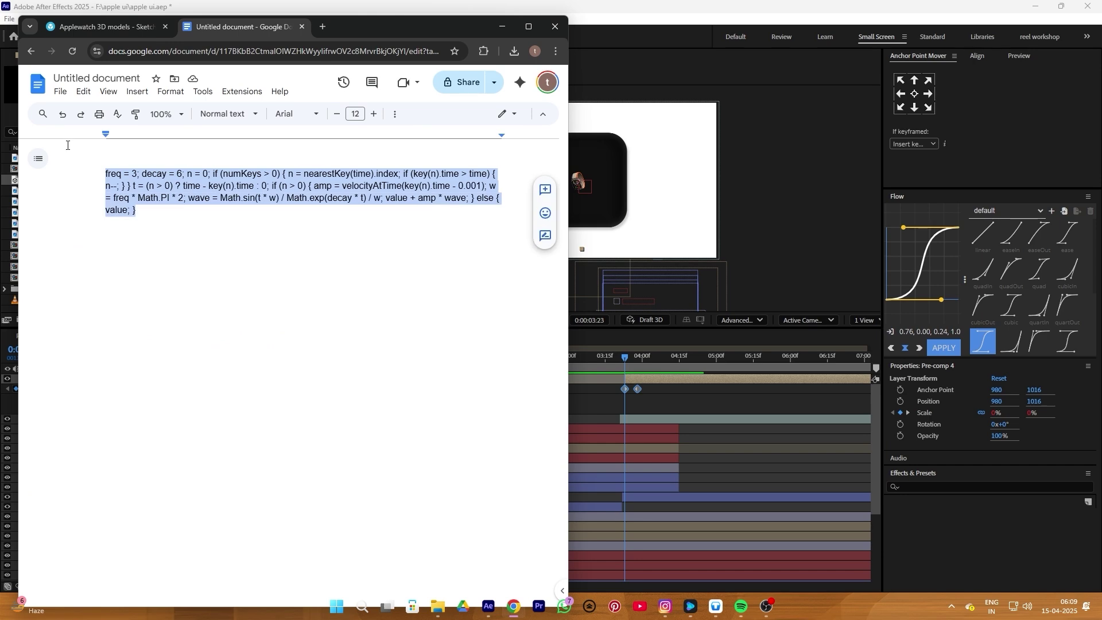
{"action": "key", "text": "alt+Tab"}
{"action": "key", "text": "ctrl+v"}
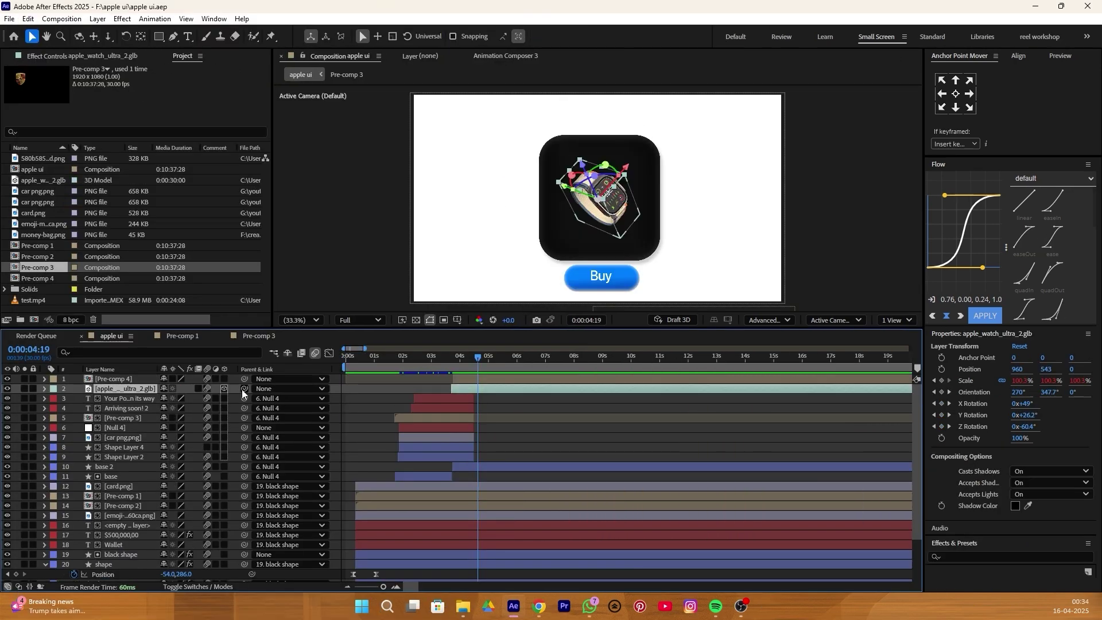
- Parent the Apple Watch model layer and the button pre-comp to the base 2 layer
{"action": "left_click_drag", "start_coordinate": [244, 388], "coordinate": [138, 470]}
{"action": "left_click", "coordinate": [244, 380]}
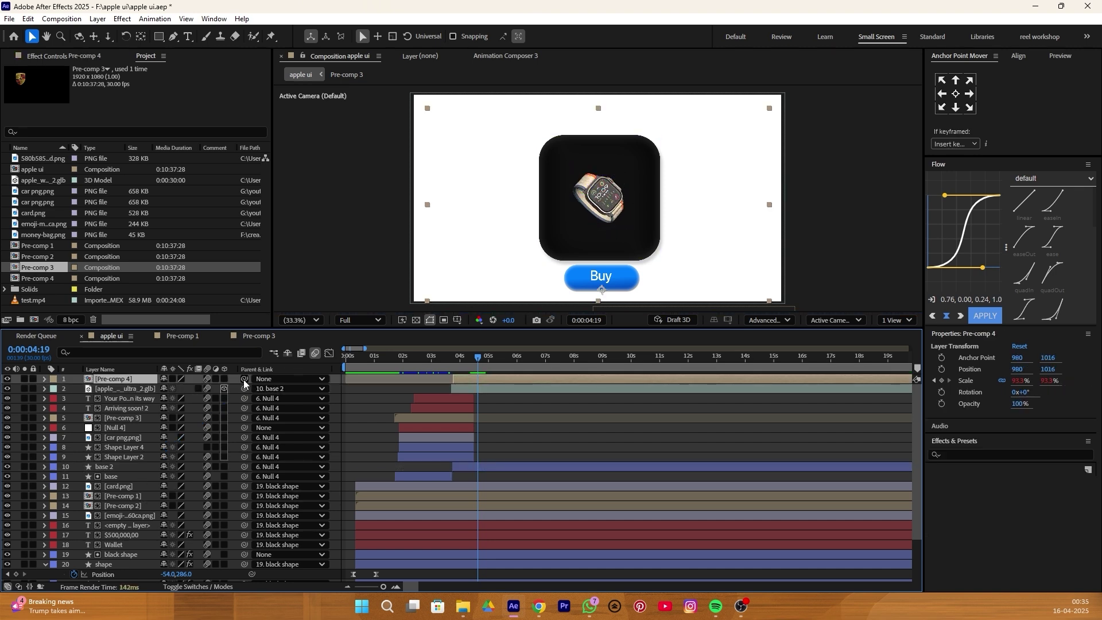
{"action": "left_click_drag", "start_coordinate": [244, 382], "coordinate": [135, 469]}
- Set a starting Scale keyframe for the base 2 layer at 0:00:04:19
{"action": "left_click", "coordinate": [501, 416]}
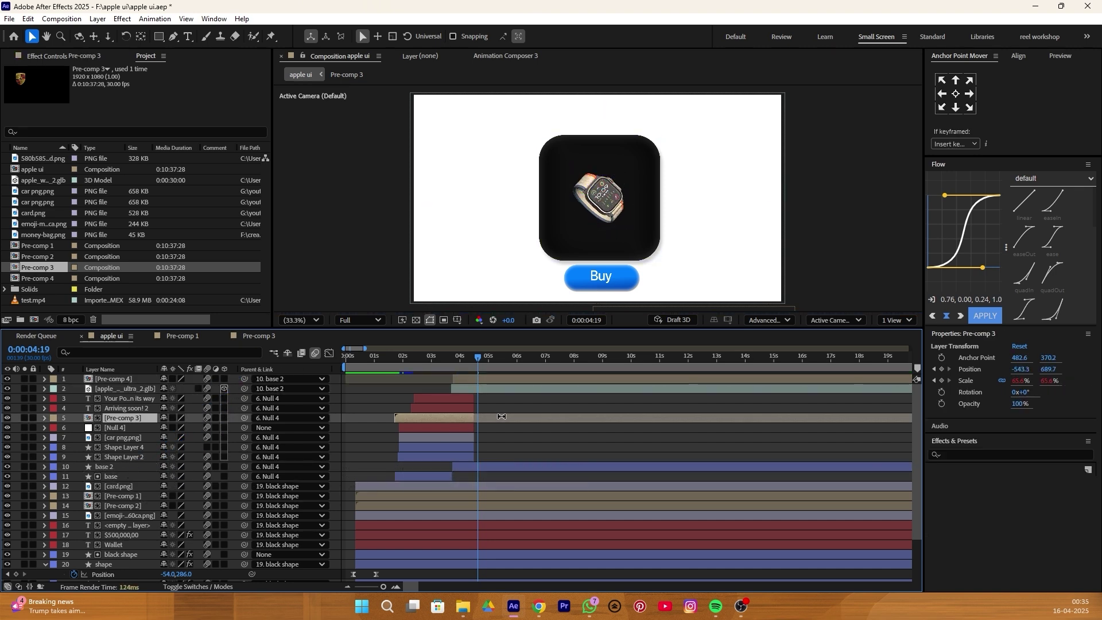
{"action": "left_click", "coordinate": [481, 467]}
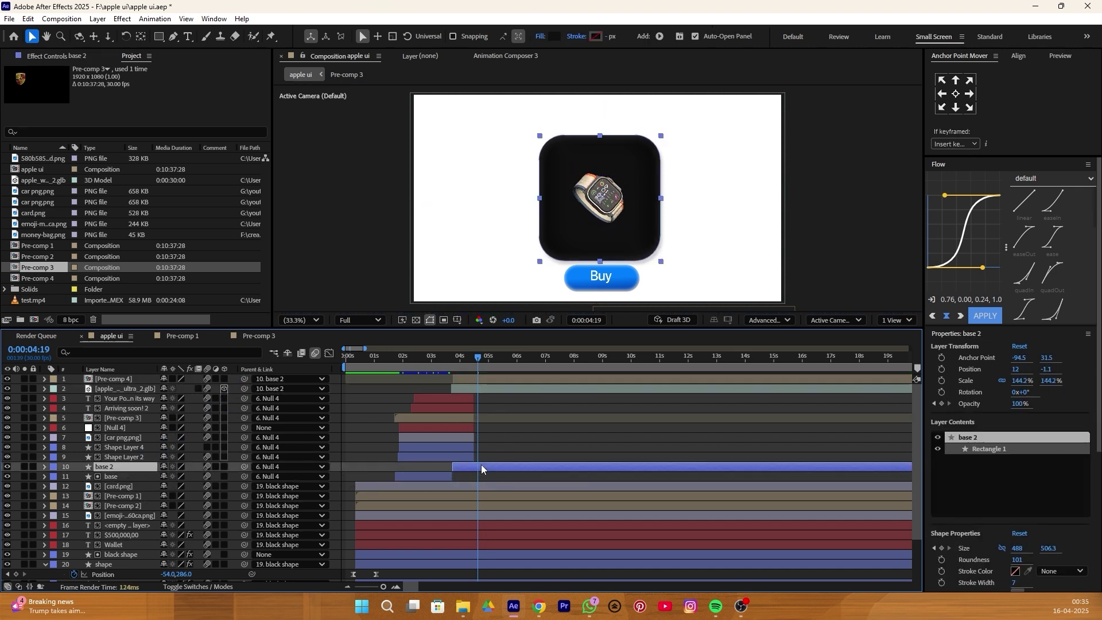
{"action": "left_click", "coordinate": [941, 381]}
{"action": "key", "text": "space"}
- Move the base 2 layer's anchor point down beneath the Buy button and keyframe its scale to 0% at 0:00:05:05
{"action": "left_click", "coordinate": [141, 36]}
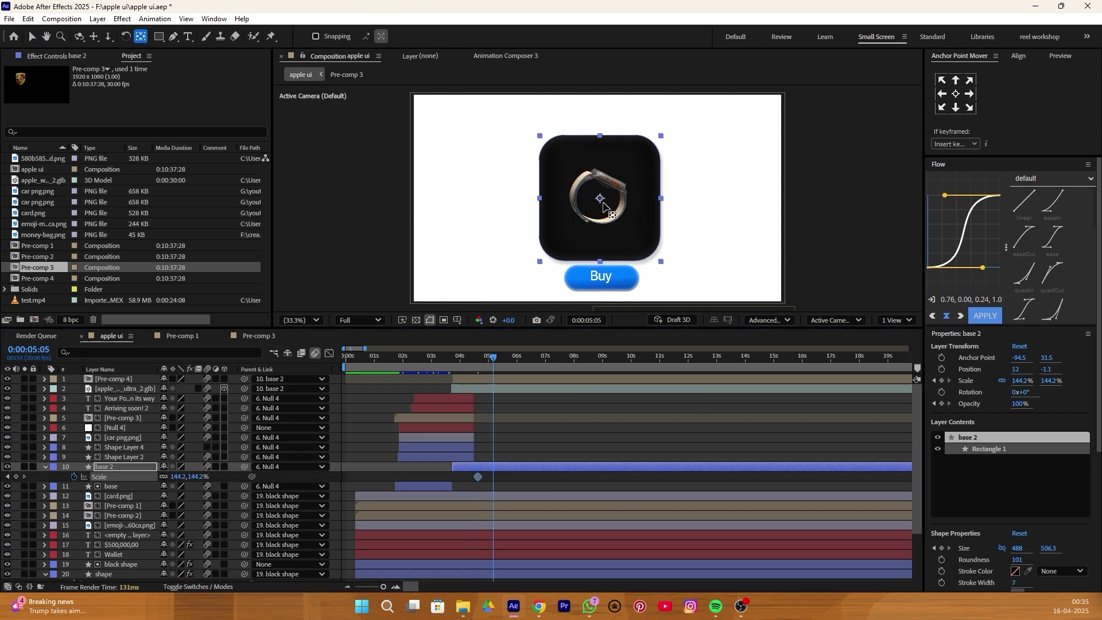
{"action": "left_click_drag", "start_coordinate": [600, 198], "coordinate": [601, 290]}
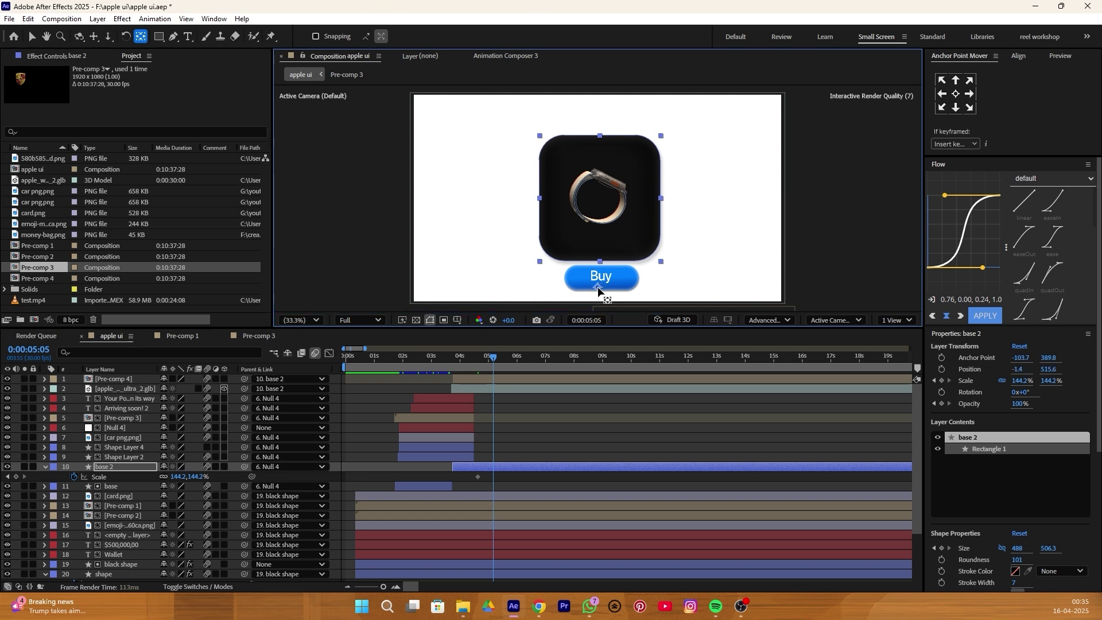
{"action": "left_click_drag", "start_coordinate": [179, 480], "coordinate": [173, 477]}
{"action": "left_click_drag", "start_coordinate": [458, 472], "coordinate": [500, 479]}
- Paste the bounce expression (freq = 3, decay = 6) into the base 2 layer's Scale property
{"action": "key", "text": "alt+Tab"}
{"action": "left_click", "coordinate": [74, 476], "text": "alt"}
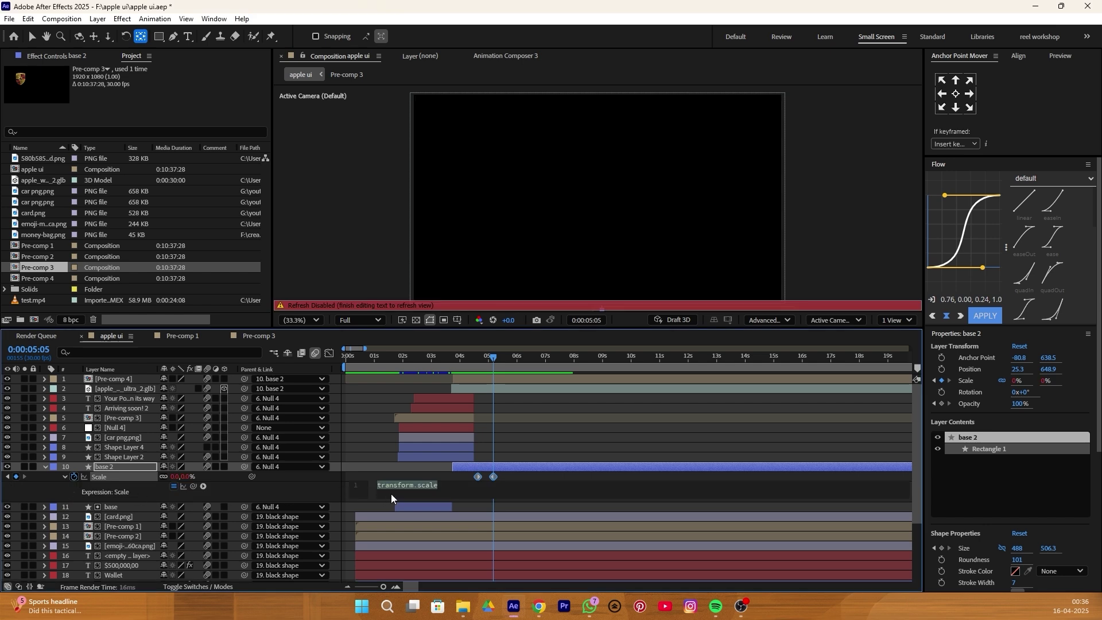
{"action": "key", "text": "ctrl+v"}
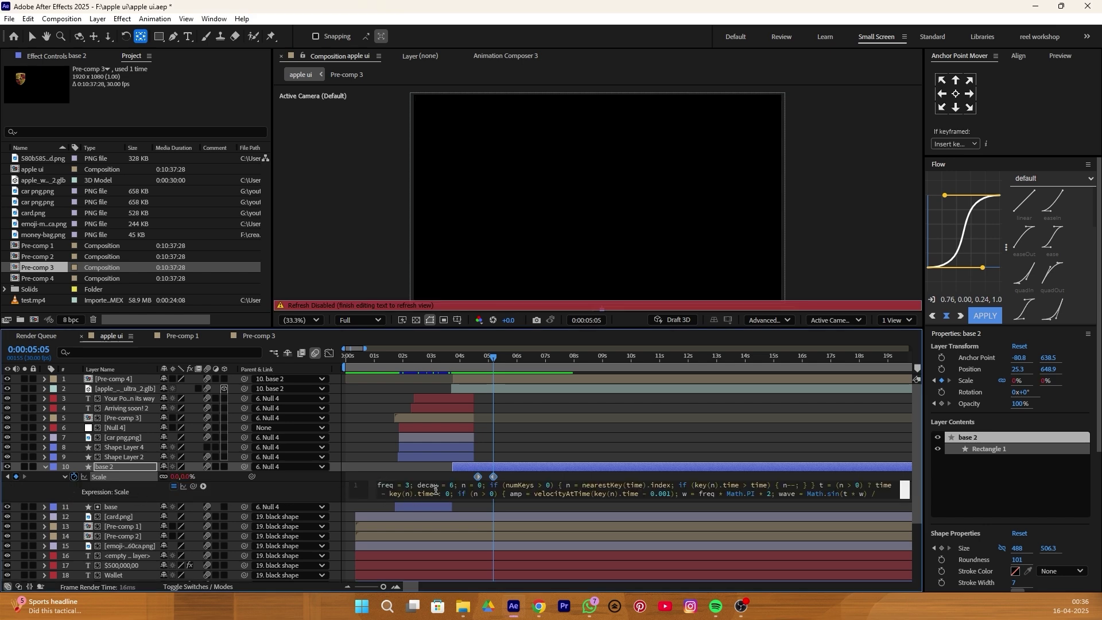
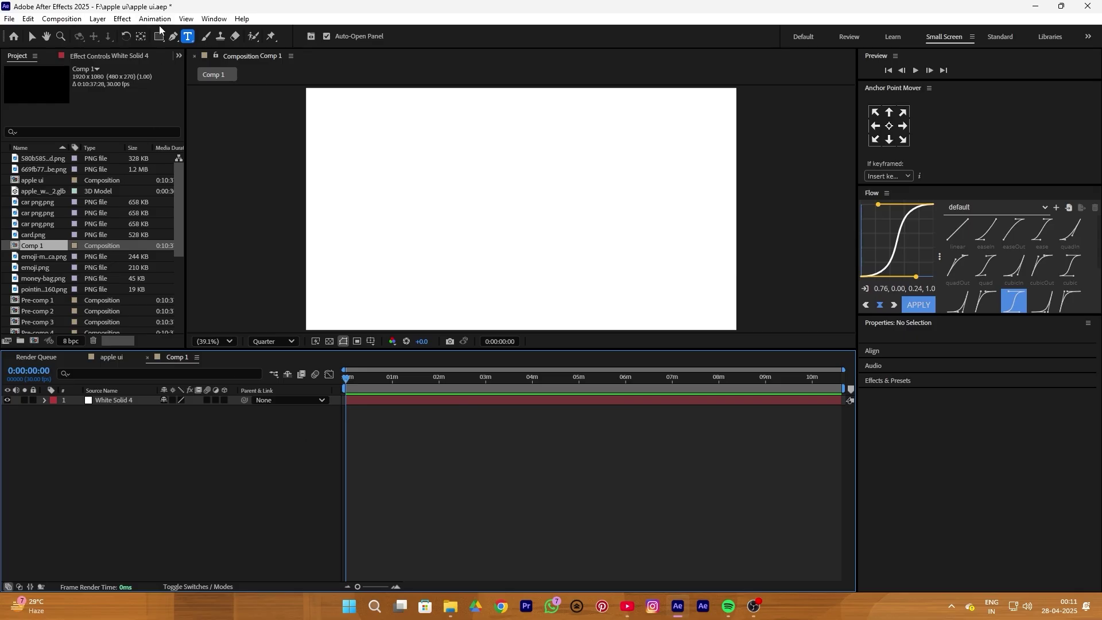
- In Comp 1, draw a full-height vertical rectangle about 54 x 1173 px left of centre and fill it with light grey D7D7D7
{"action": "left_click", "coordinate": [160, 36]}
{"action": "key", "text": "comma"}
{"action": "left_click_drag", "start_coordinate": [462, 92], "coordinate": [472, 317]}
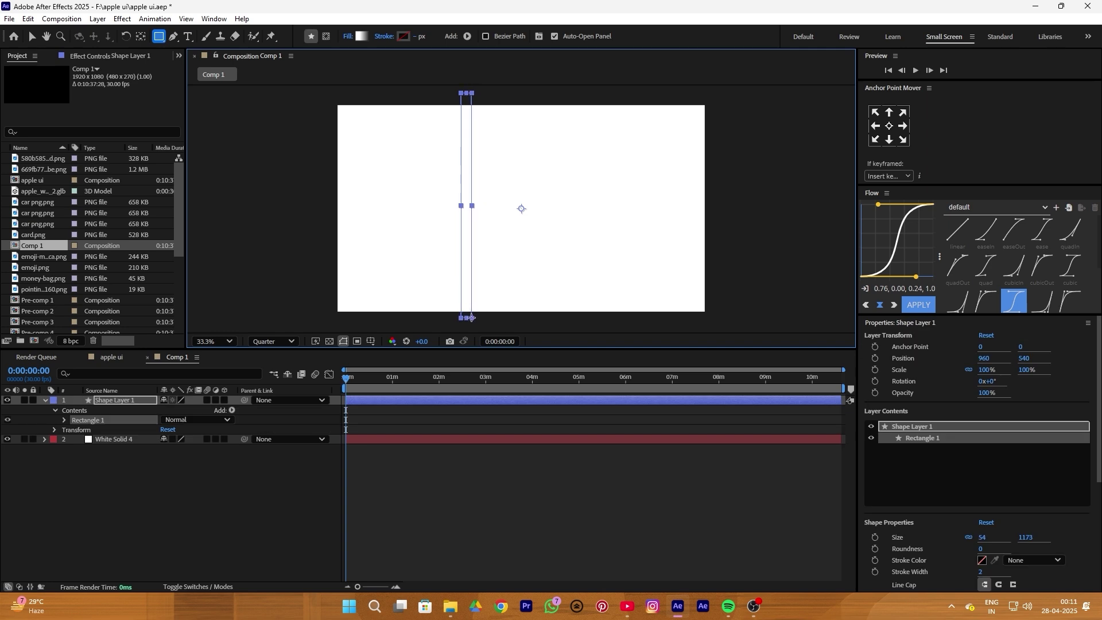
{"action": "left_click", "coordinate": [348, 37]}
{"action": "left_click", "coordinate": [508, 274]}
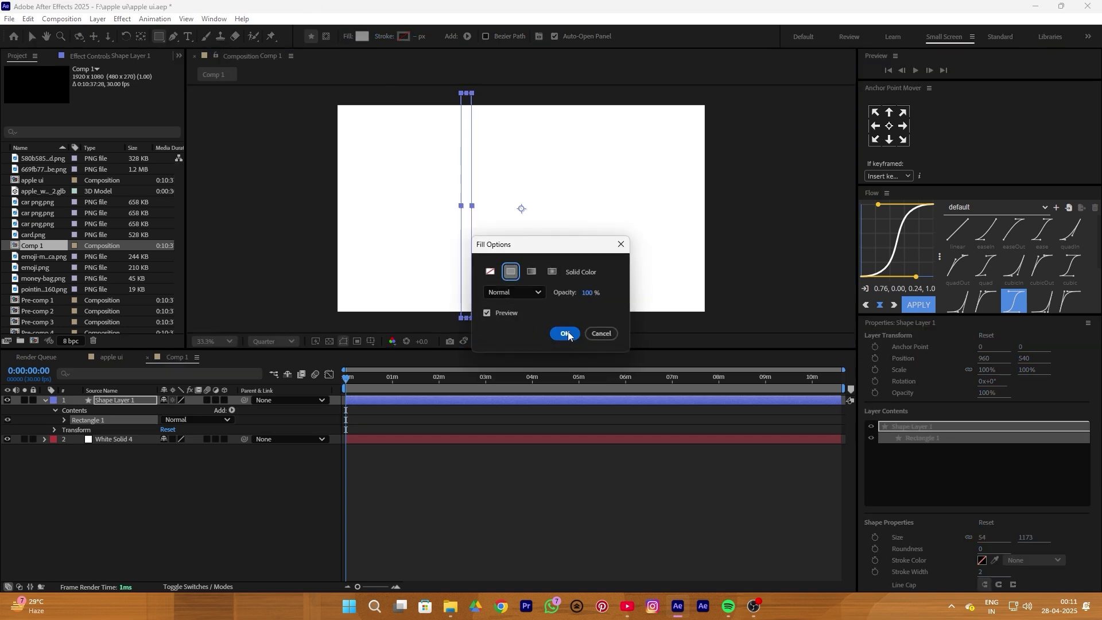
{"action": "left_click", "coordinate": [565, 334]}
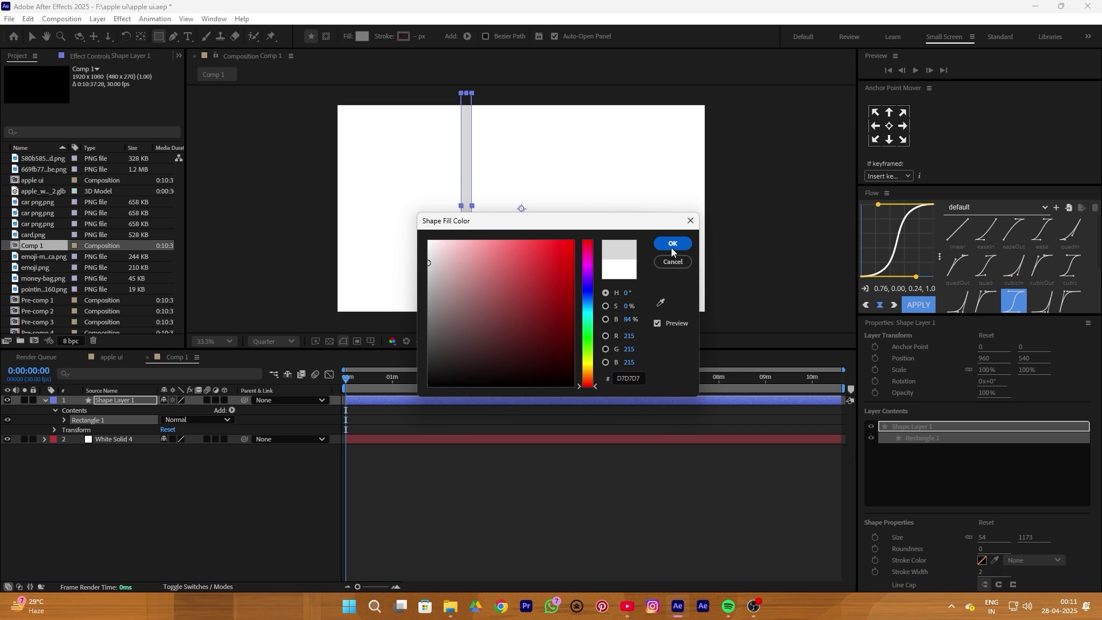
{"action": "left_click", "coordinate": [673, 248]}
- Narrow the grey bar to 66.7% horizontal scale and place a duplicate parallel to it on its right
{"action": "left_click", "coordinate": [389, 449]}
{"action": "key", "text": "v"}
{"action": "left_click", "coordinate": [468, 185]}
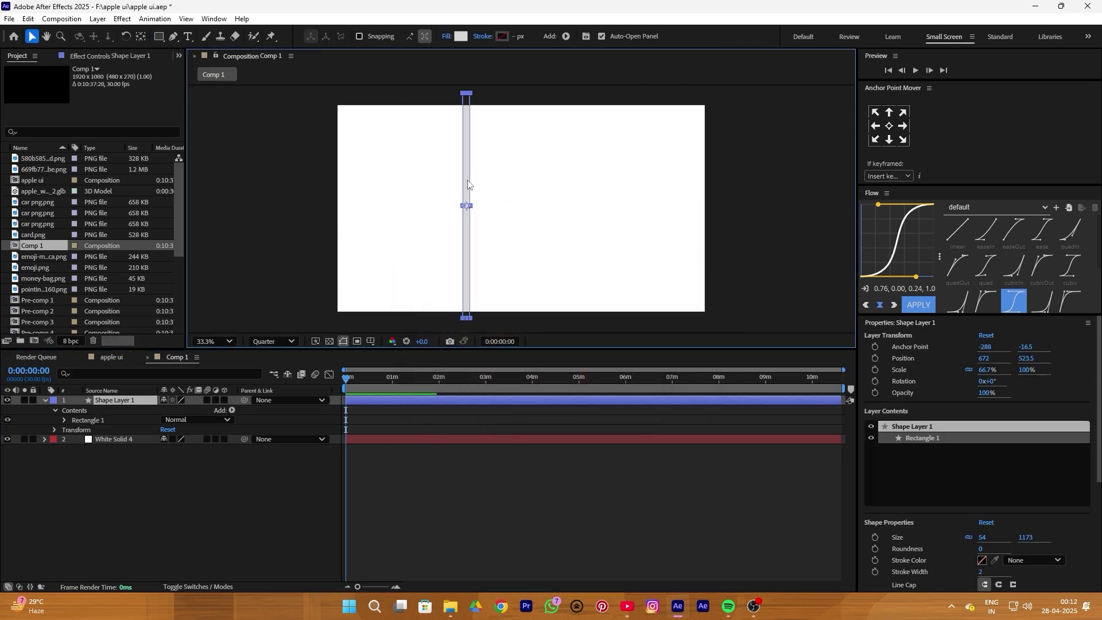
{"action": "key", "text": "ctrl+d"}
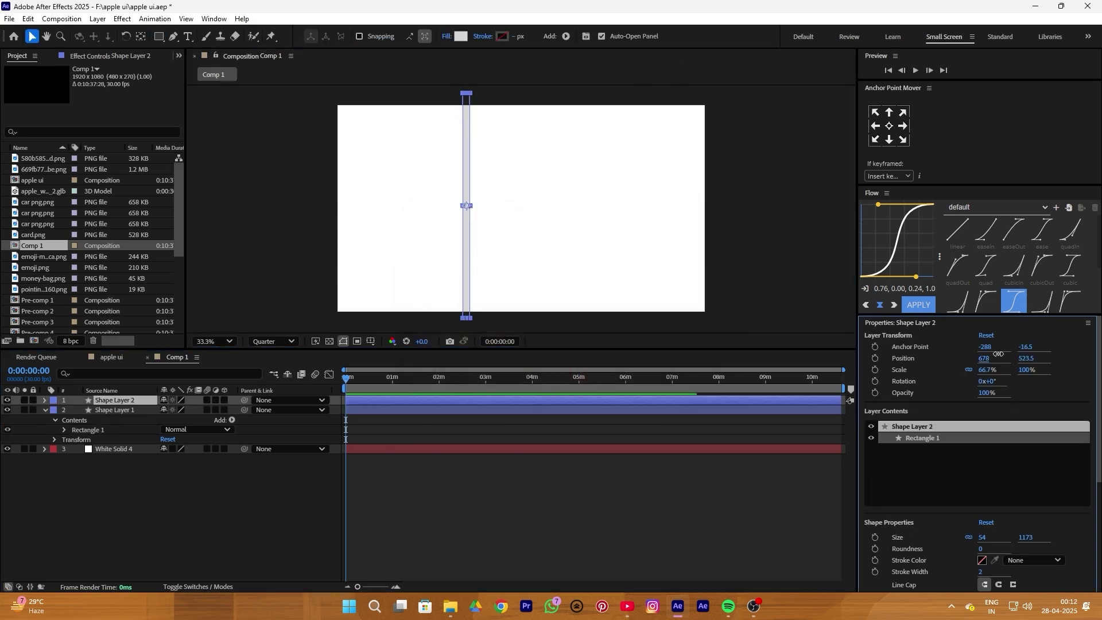
{"action": "left_click_drag", "start_coordinate": [468, 184], "coordinate": [511, 185]}
{"action": "left_click", "coordinate": [507, 529]}
- Draw a straight vertical line with the Pen tool midway between the two grey bars, running past the frame's upper and lower edges
{"action": "left_click", "coordinate": [109, 56]}
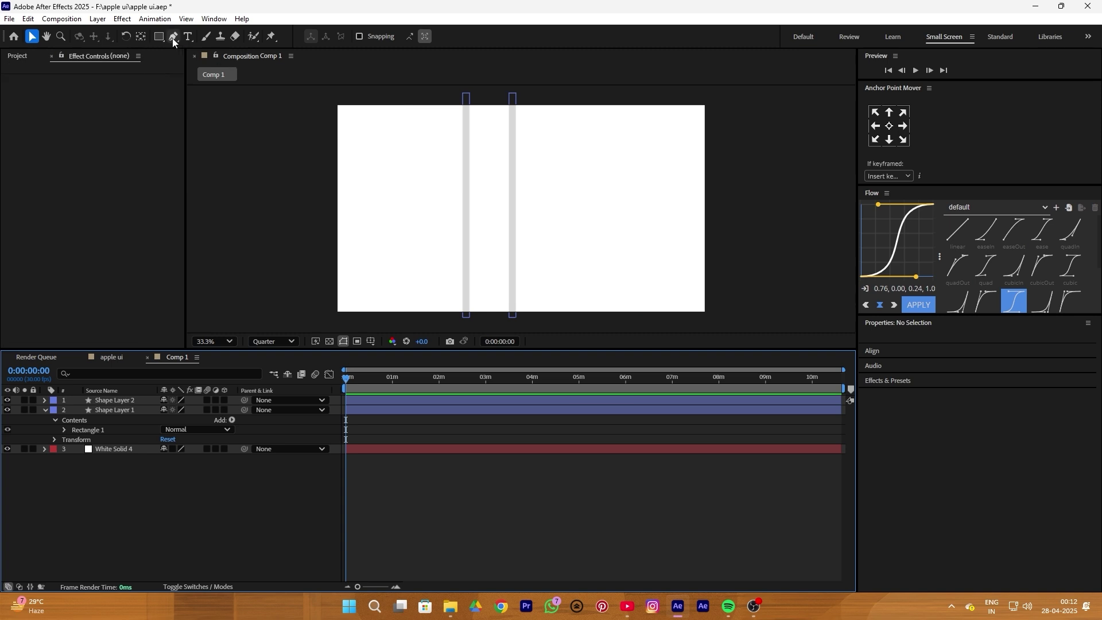
{"action": "left_click", "coordinate": [173, 36]}
{"action": "left_click", "coordinate": [488, 91]}
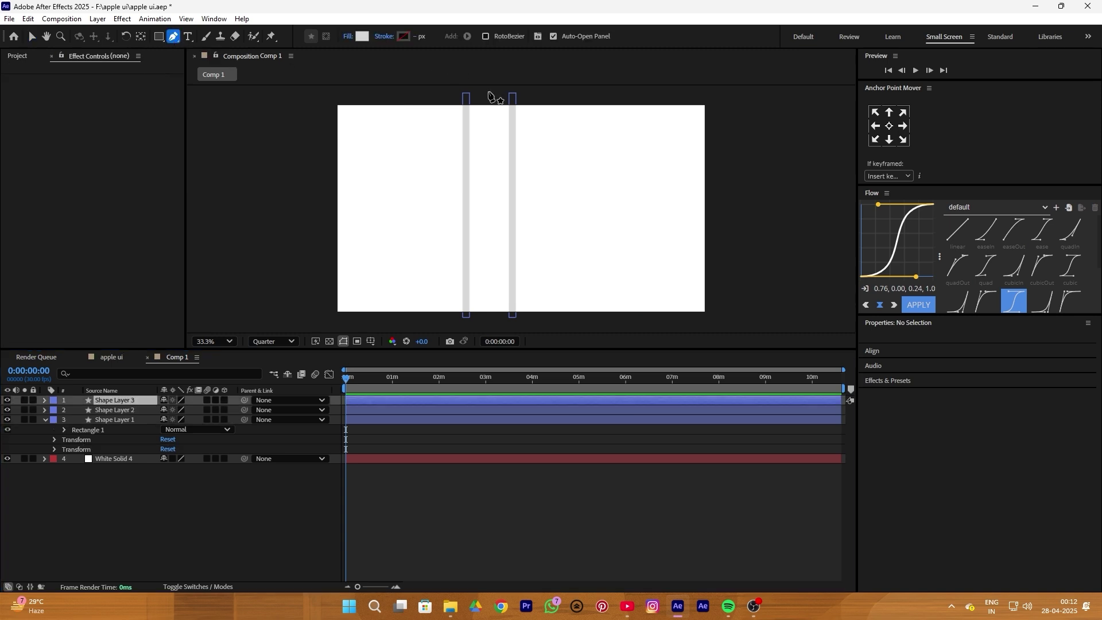
{"action": "left_click", "coordinate": [489, 322], "text": "shift"}
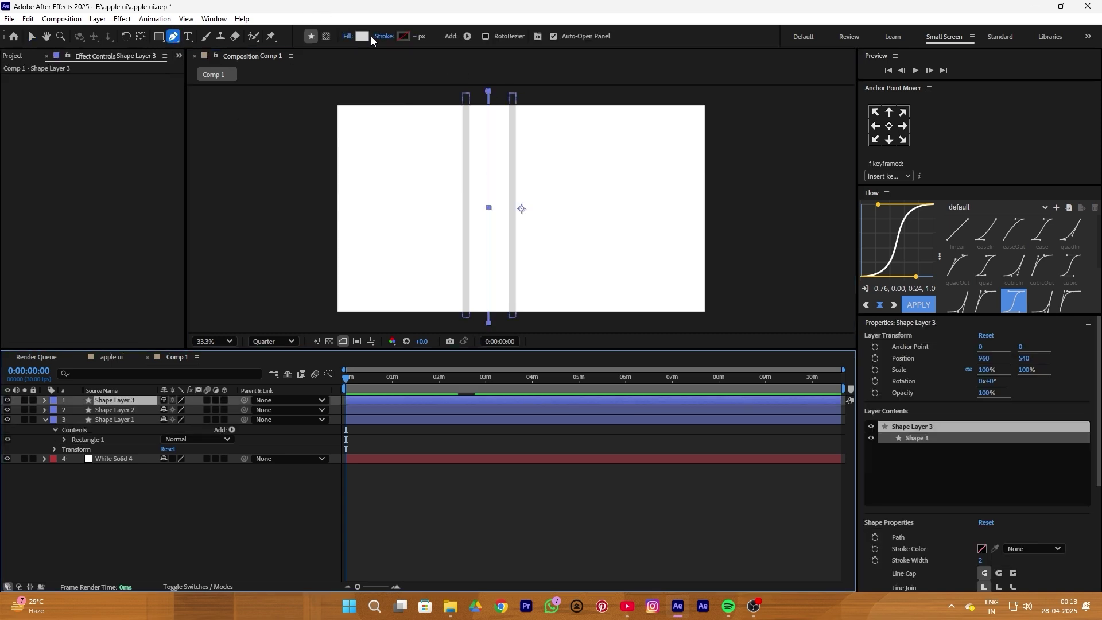
- Give the centre line no fill and a light grey CACACA stroke 37 px wide
{"action": "left_click", "coordinate": [348, 36]}
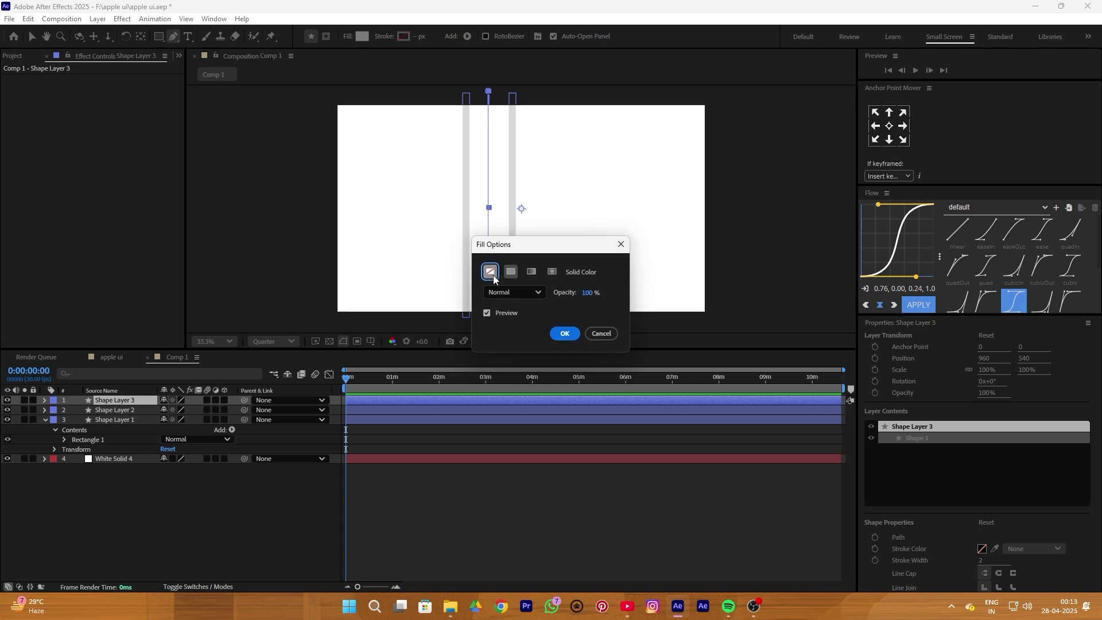
{"action": "left_click", "coordinate": [564, 334]}
{"action": "left_click", "coordinate": [404, 37]}
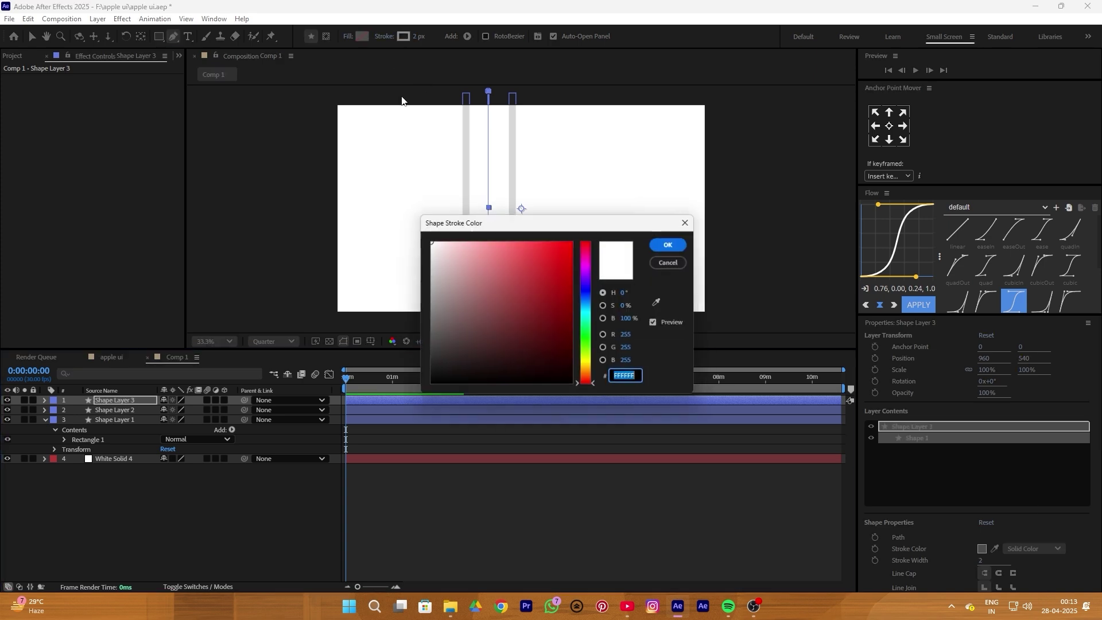
{"action": "left_click_drag", "start_coordinate": [426, 255], "coordinate": [421, 272]}
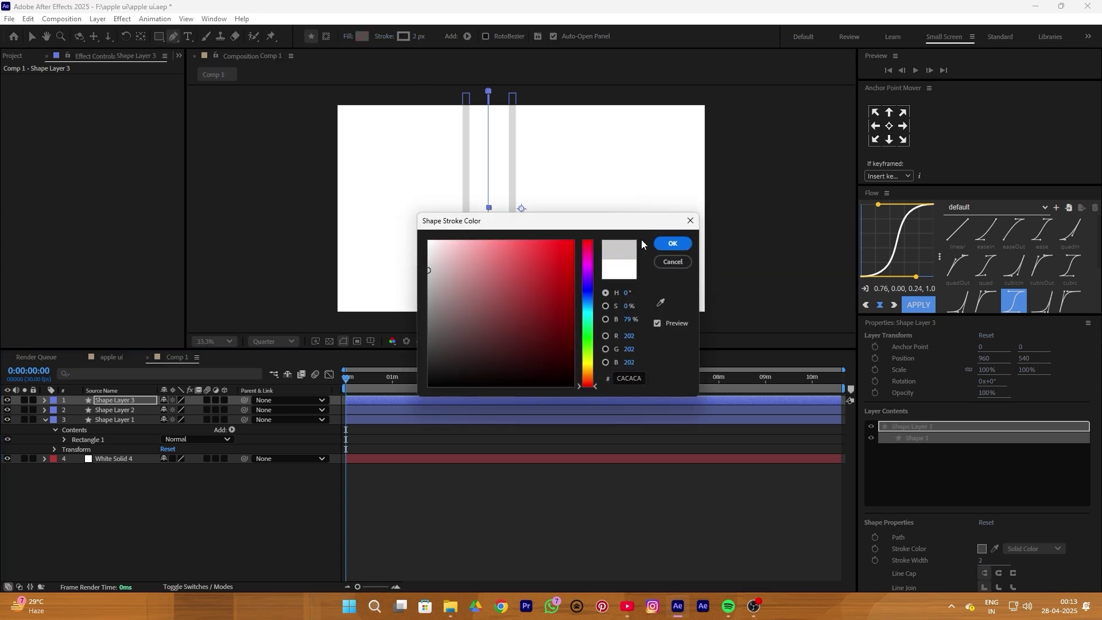
{"action": "left_click", "coordinate": [672, 244]}
{"action": "left_click_drag", "start_coordinate": [415, 38], "coordinate": [431, 31]}
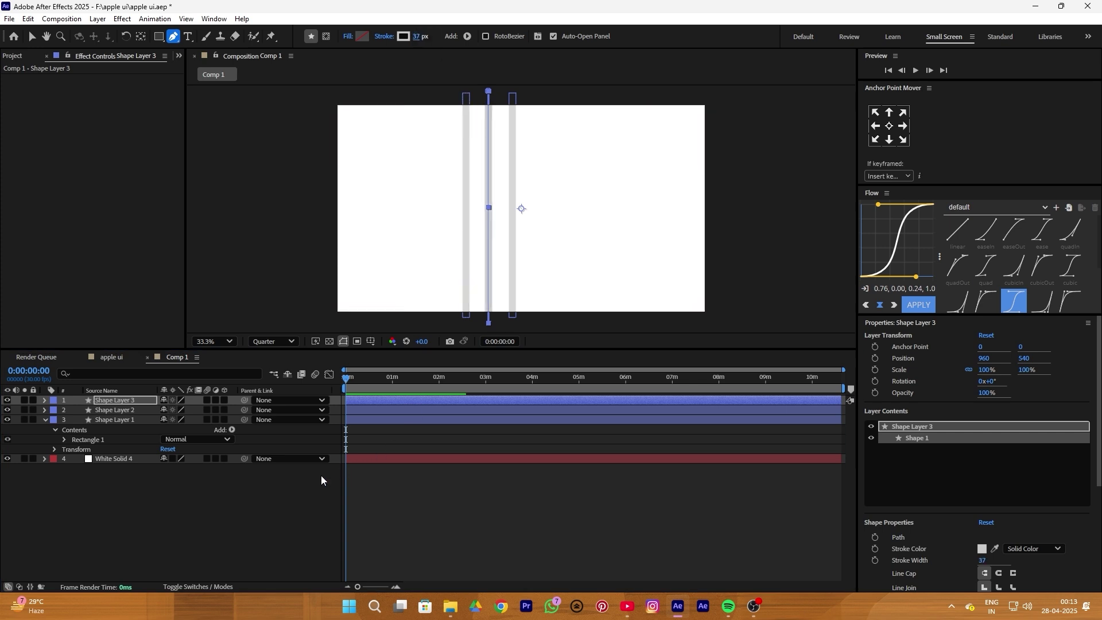
- Add dashes to the centre line's stroke with a dash length of 233
{"action": "left_click", "coordinate": [65, 420]}
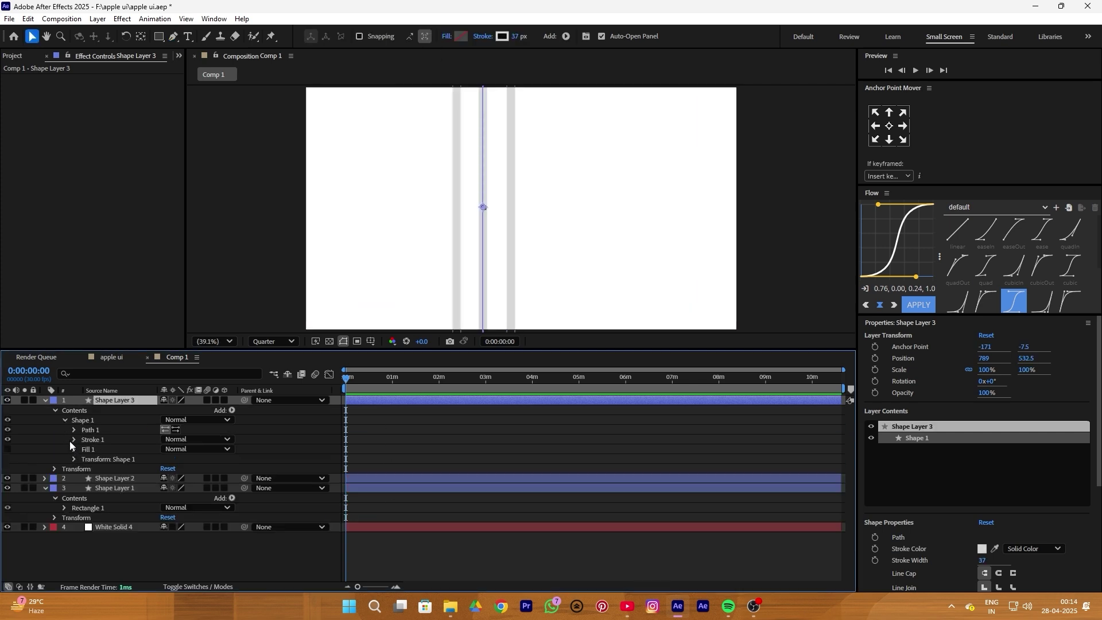
{"action": "left_click", "coordinate": [73, 440]}
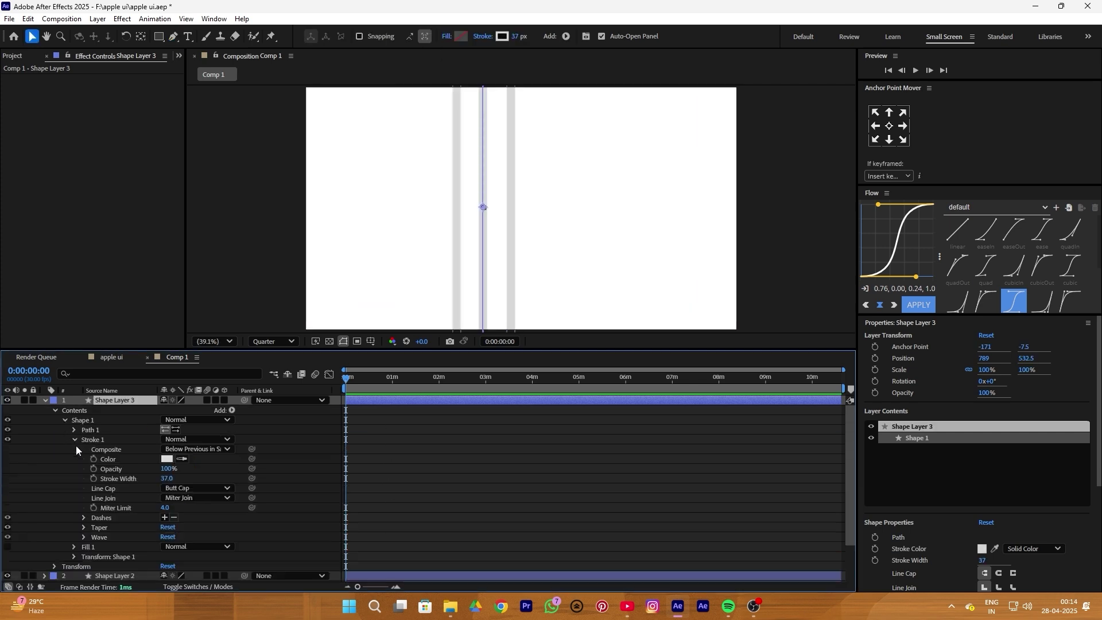
{"action": "left_click", "coordinate": [164, 518]}
{"action": "left_click_drag", "start_coordinate": [165, 531], "coordinate": [310, 508]}
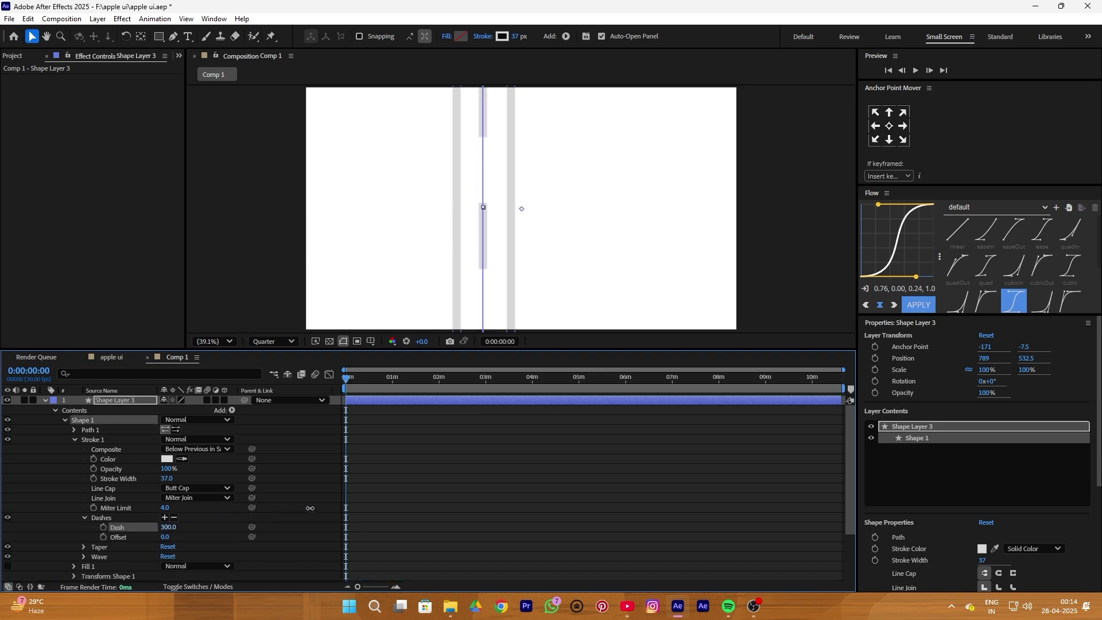
{"action": "scroll", "coordinate": [339, 263], "scroll_direction": "down", "scroll_amount": 3}
{"action": "scroll", "coordinate": [338, 264], "scroll_direction": "up", "scroll_amount": 2}
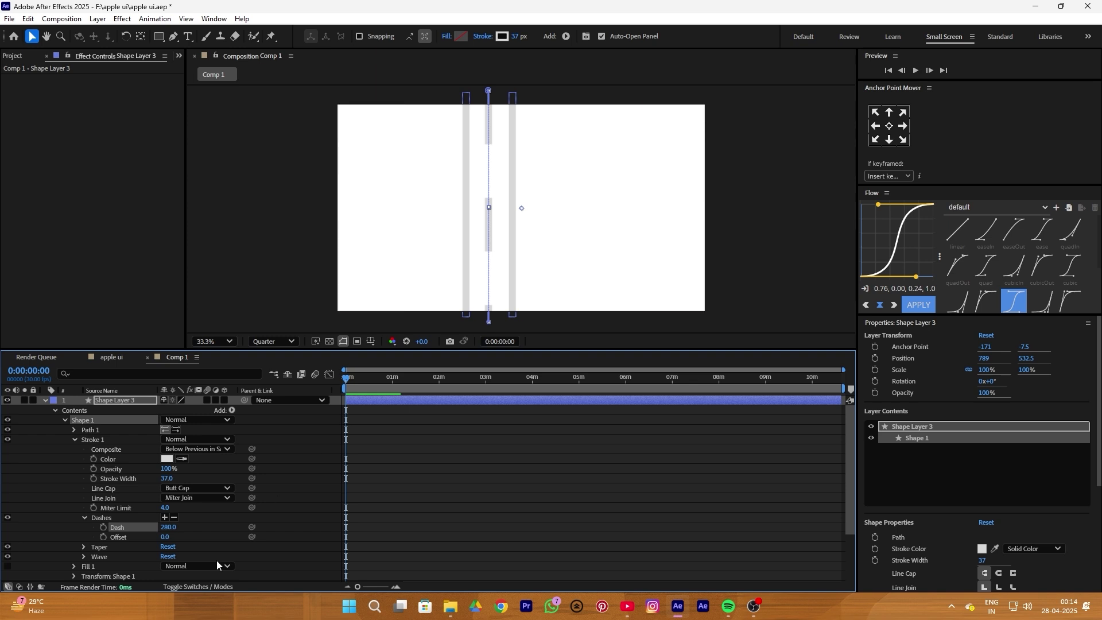
{"action": "left_click_drag", "start_coordinate": [168, 528], "coordinate": [133, 522]}
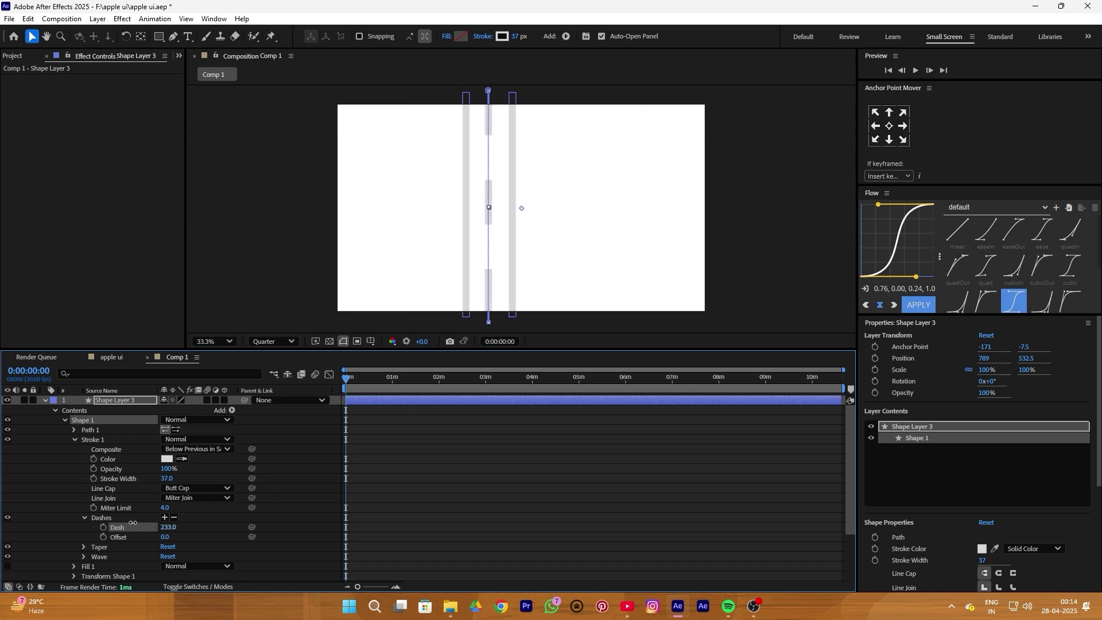
{"action": "left_click", "coordinate": [578, 521]}
- Scale down the dashed centre line slightly so three complete dashes fit within the frame's height
{"action": "left_click", "coordinate": [746, 400]}
{"action": "left_click_drag", "start_coordinate": [984, 369], "coordinate": [971, 369]}
{"action": "left_click", "coordinate": [689, 459]}
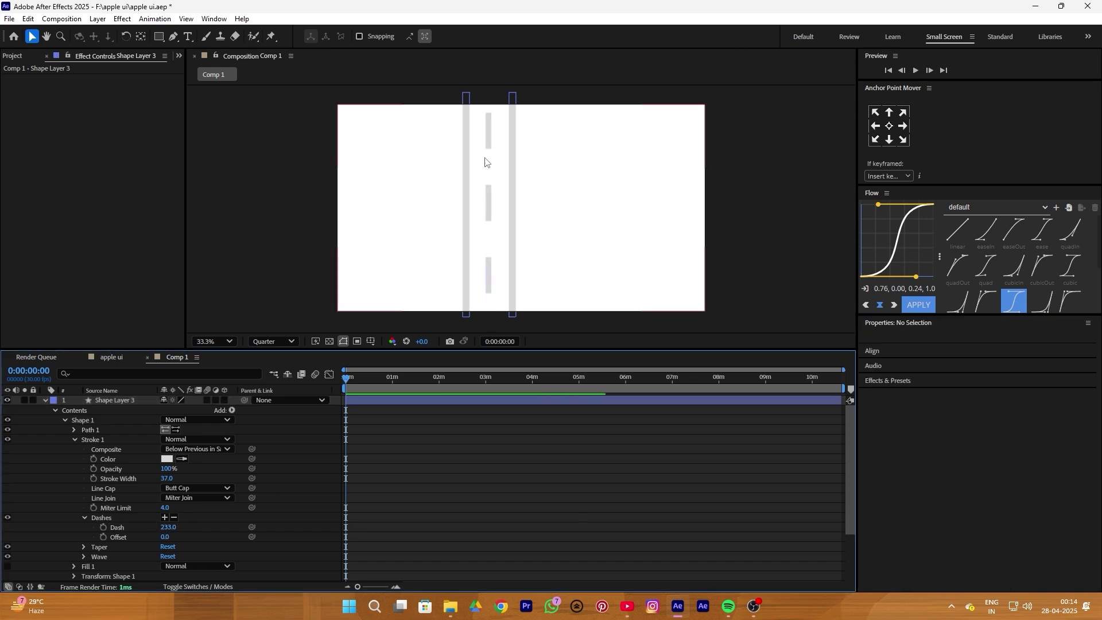
{"action": "left_click", "coordinate": [488, 143]}
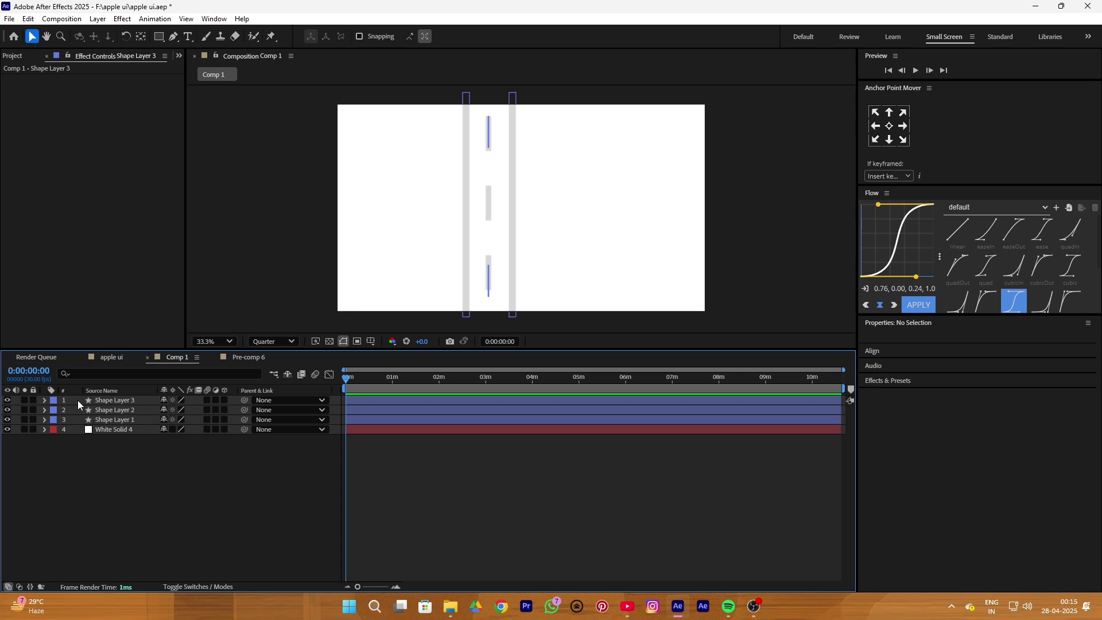
- Pre-compose the three road shape layers into one composition, leaving the white solid separate
{"action": "left_click_drag", "start_coordinate": [78, 401], "coordinate": [118, 421]}
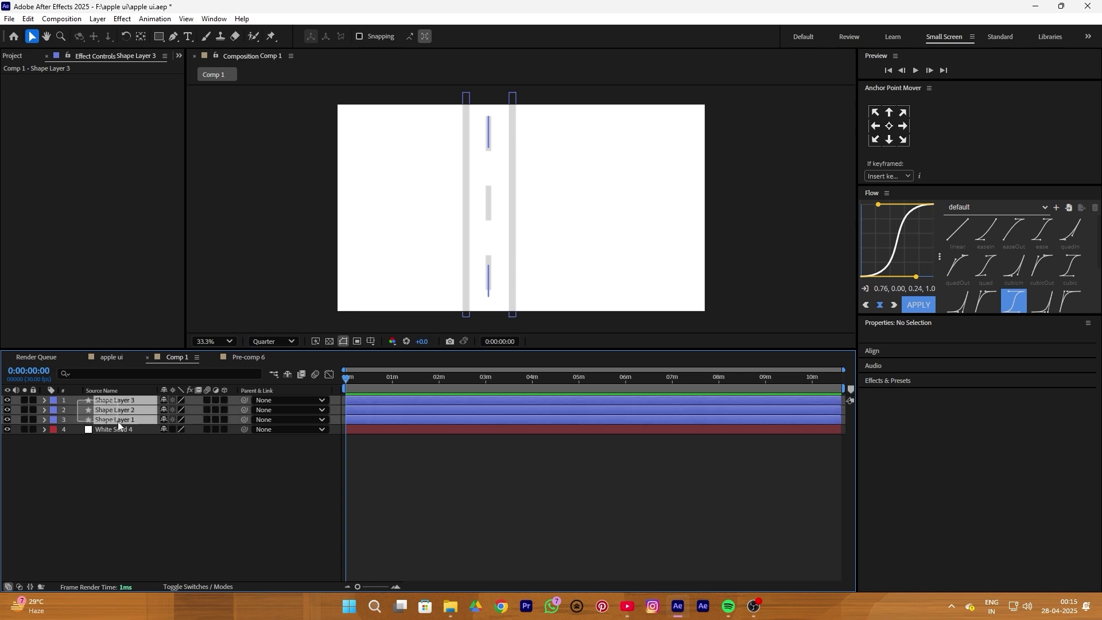
{"action": "right_click", "coordinate": [131, 407]}
{"action": "left_click", "coordinate": [166, 346]}
{"action": "left_click", "coordinate": [610, 400]}
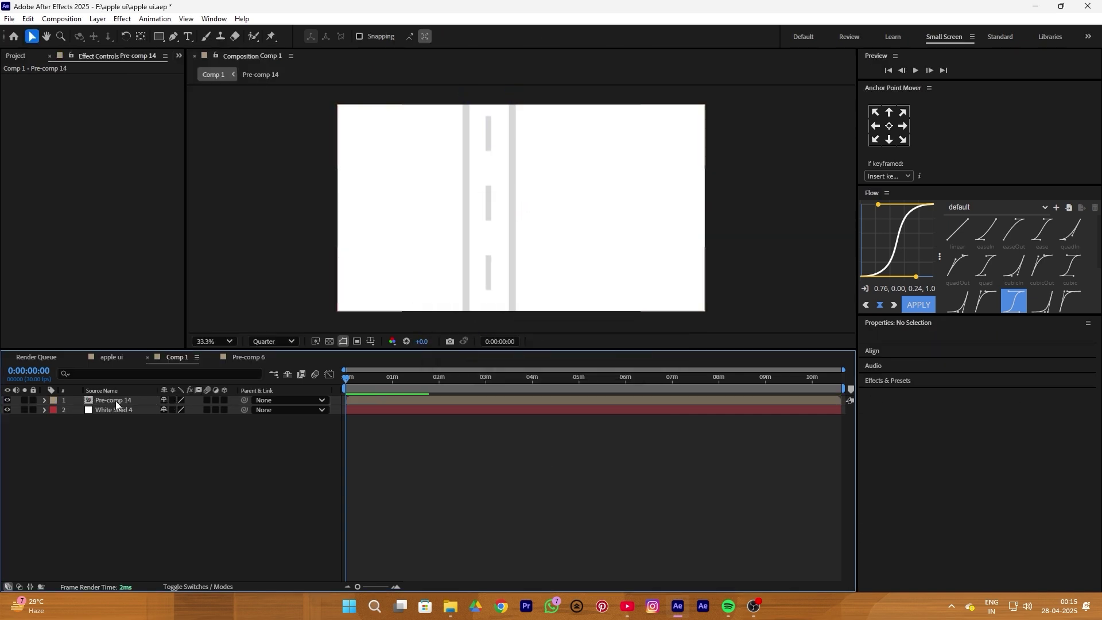
- Apply the Motion Tile effect to the road pre-comp and undo the trial Tile Center shift
{"action": "key", "text": "ctrl+space"}
{"action": "type", "text": "moti"}
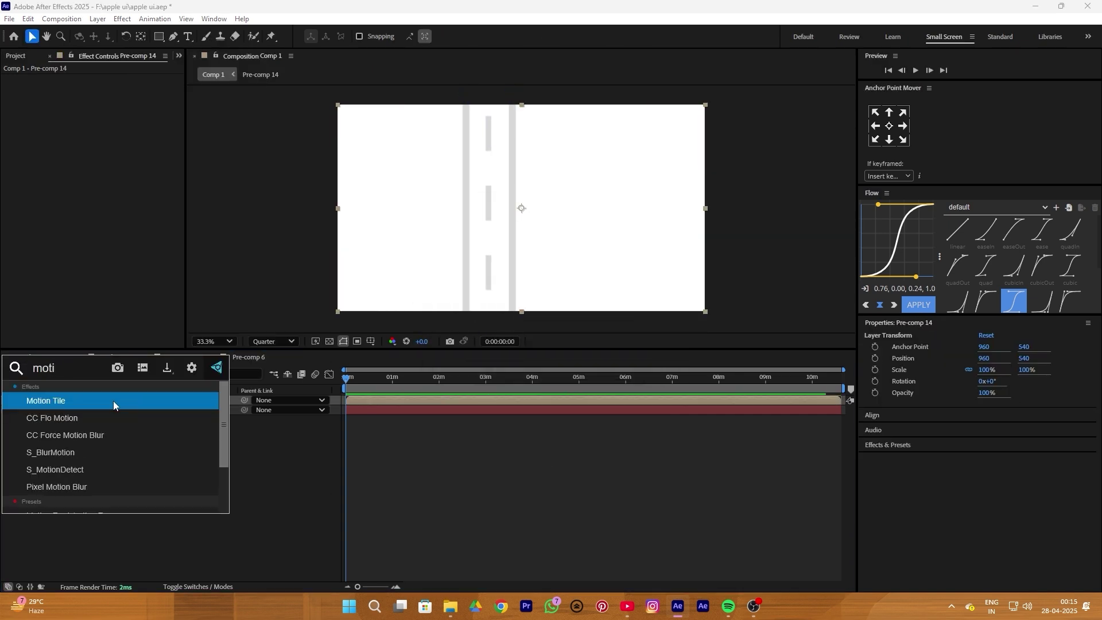
{"action": "key", "text": "Return"}
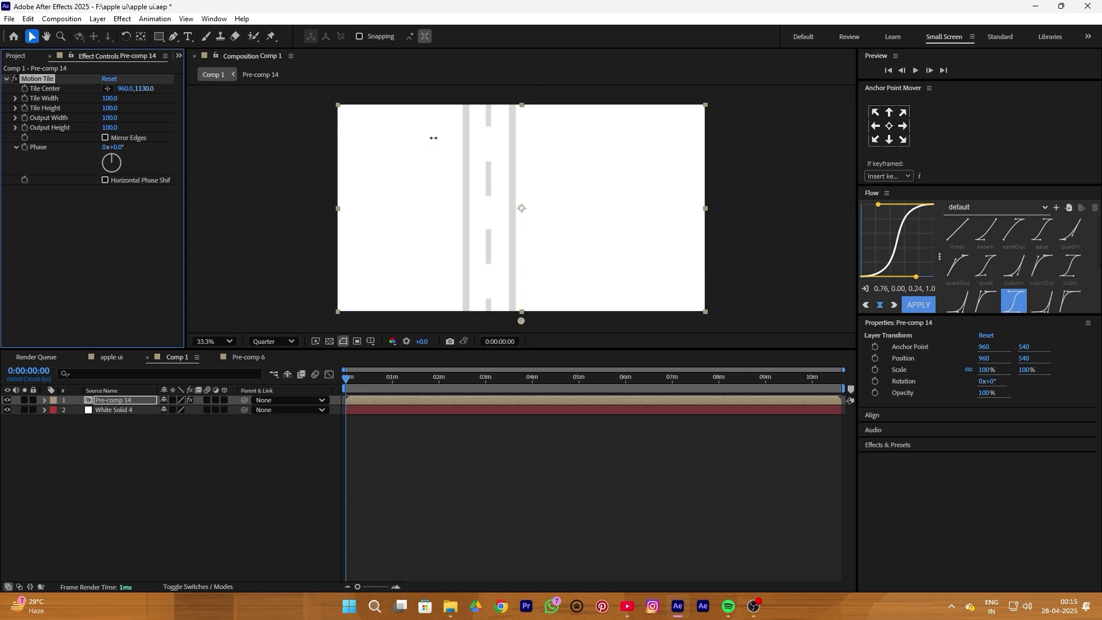
{"action": "key", "text": "ctrl+z"}
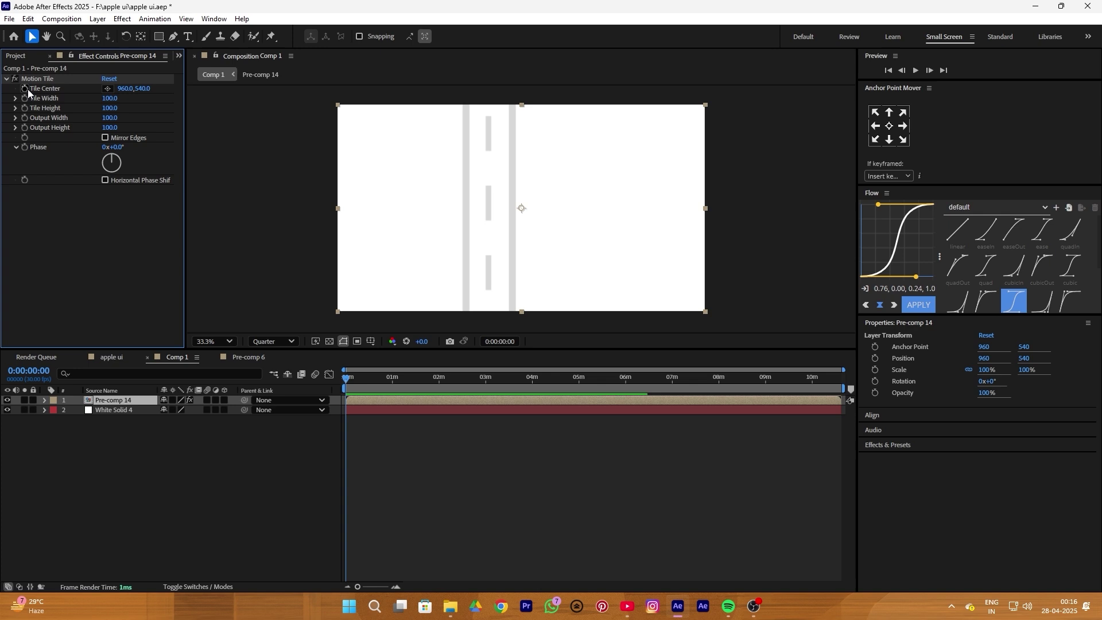
- Keyframe the road's Tile Center from 960, 540 at 0:00:00:00 to 960, 6758 at 0:00:09:28 and preview the motion
{"action": "left_click", "coordinate": [25, 88]}
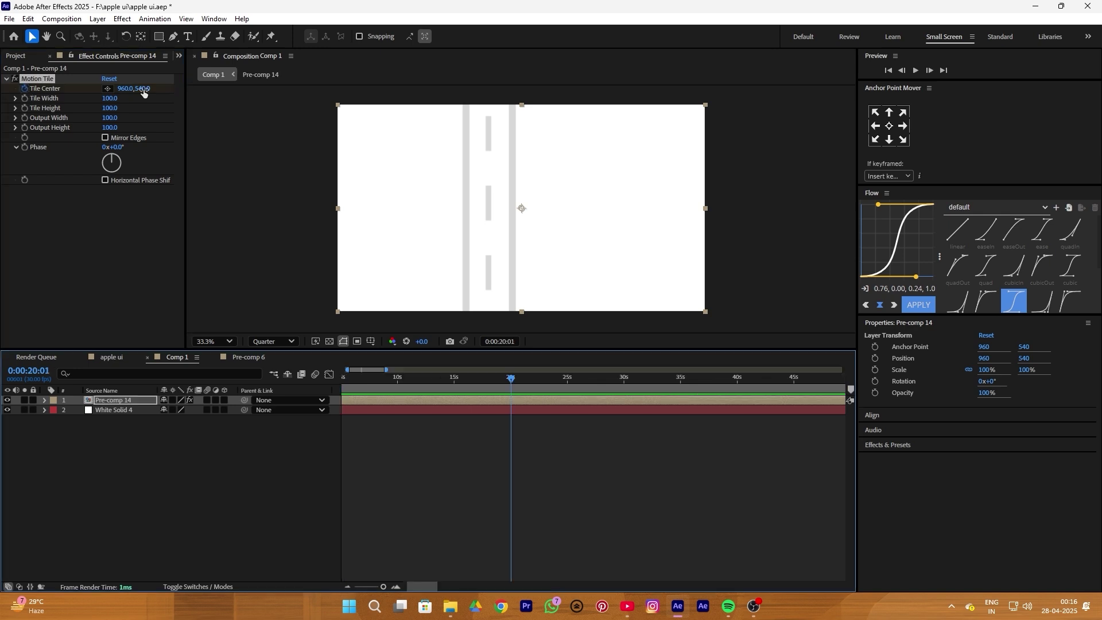
{"action": "left_click_drag", "start_coordinate": [142, 89], "coordinate": [315, 110]}
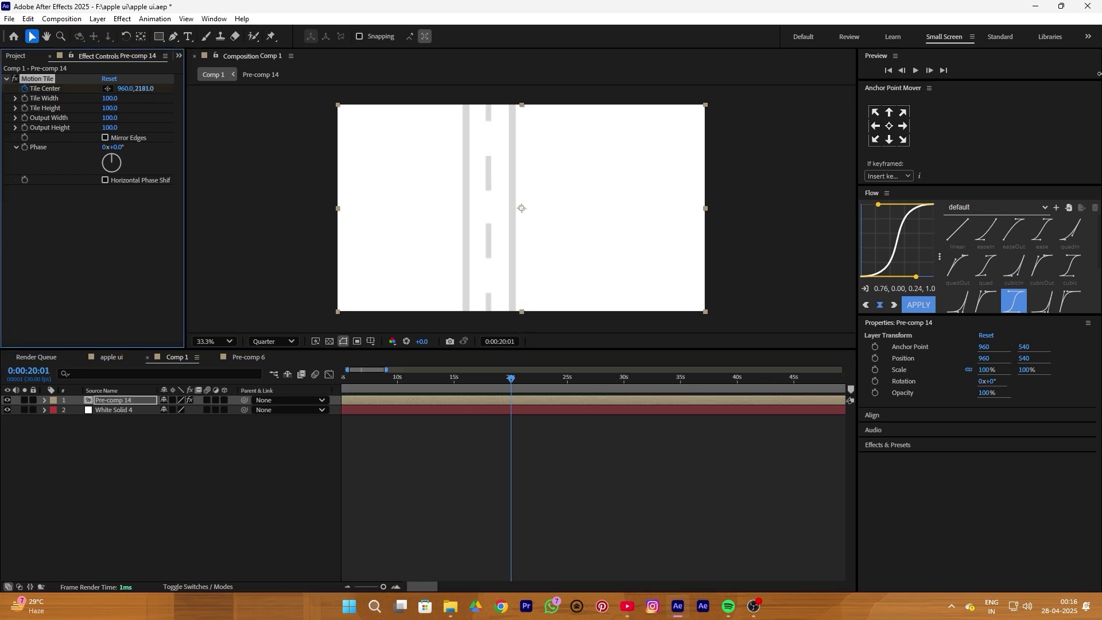
{"action": "left_click_drag", "start_coordinate": [147, 91], "coordinate": [632, 24]}
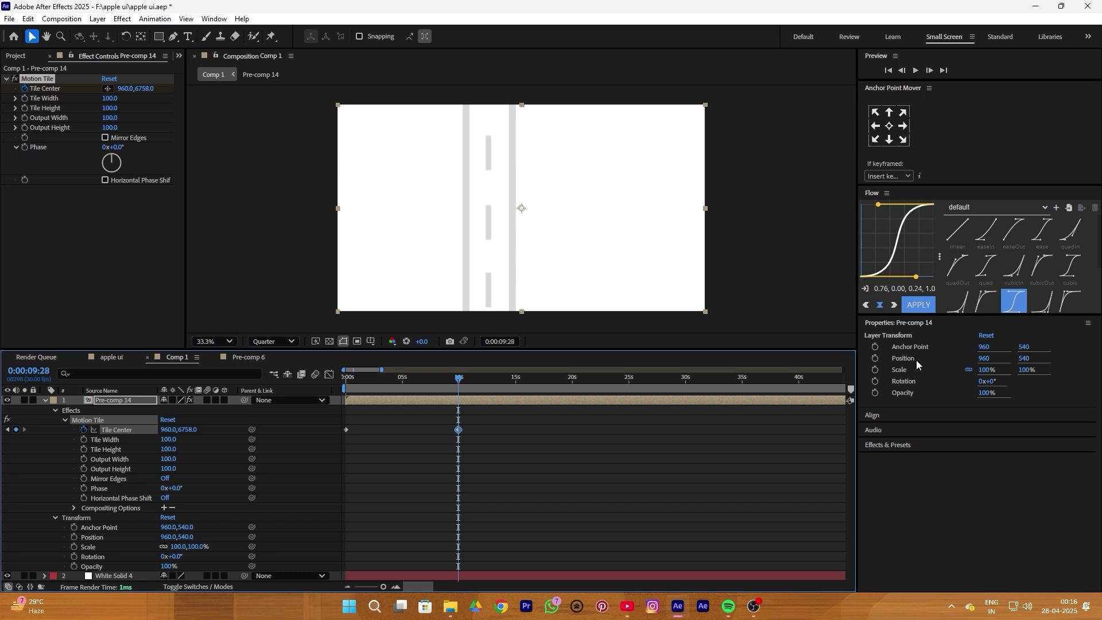
{"action": "key", "text": "space"}
{"action": "key", "text": "space"}
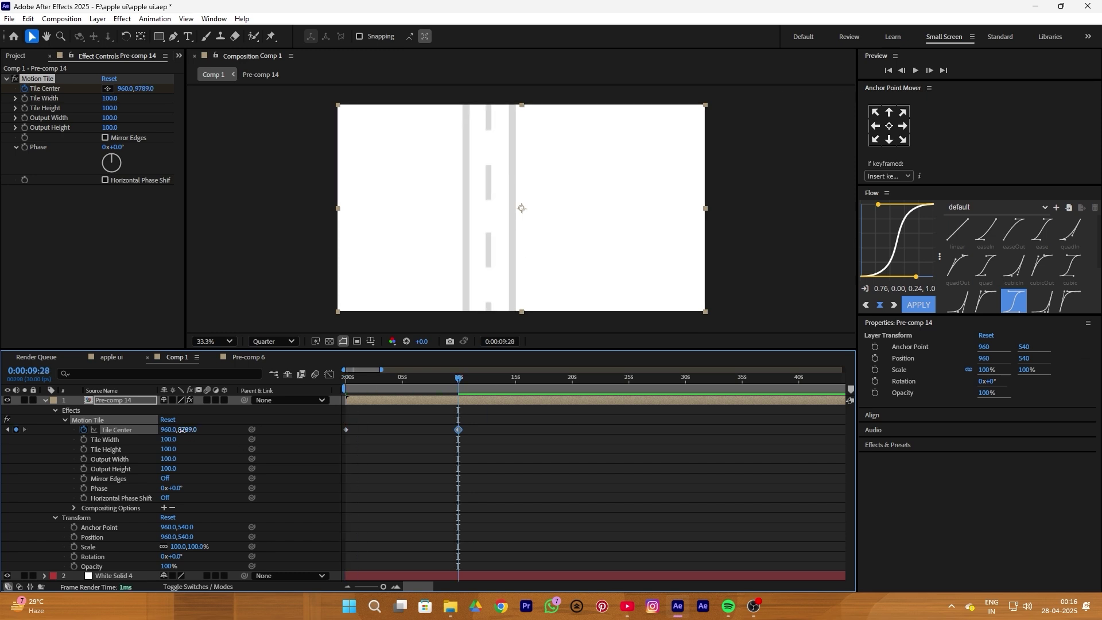
- Apply Easy Ease to both Tile Center keyframes of the road pre-comp and preview the scrolling from 0:00:00:00
{"action": "key", "text": "space"}
{"action": "key", "text": "space"}
{"action": "left_click", "coordinate": [367, 383]}
{"action": "left_click", "coordinate": [354, 443]}
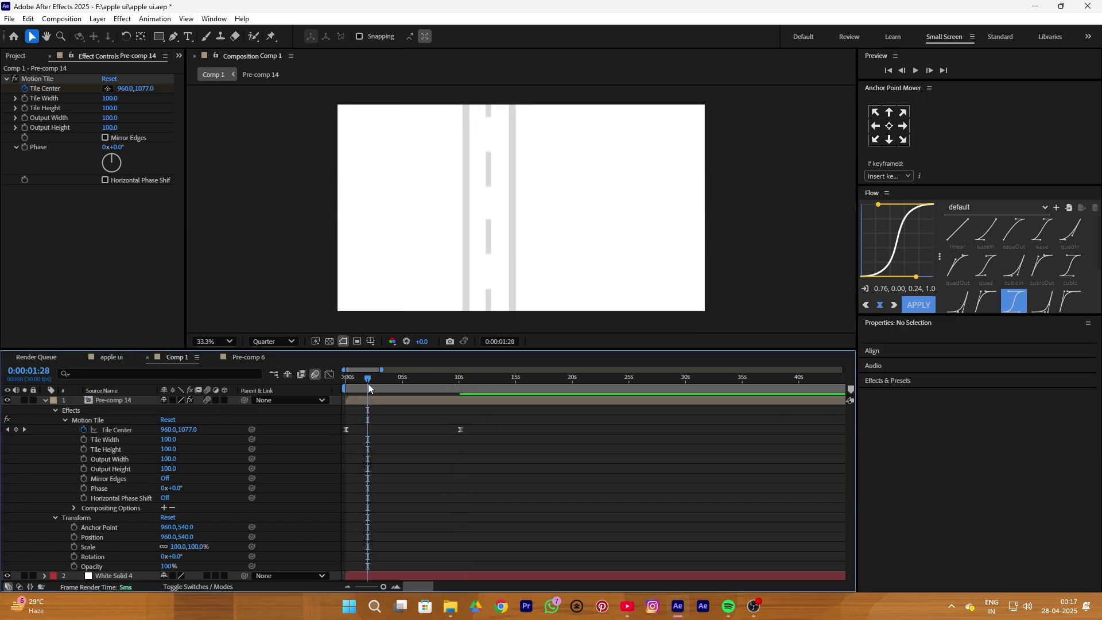
{"action": "left_click_drag", "start_coordinate": [367, 383], "coordinate": [345, 383]}
{"action": "left_click_drag", "start_coordinate": [477, 441], "coordinate": [304, 431]}
{"action": "key", "text": "F9"}
{"action": "key", "text": "space"}
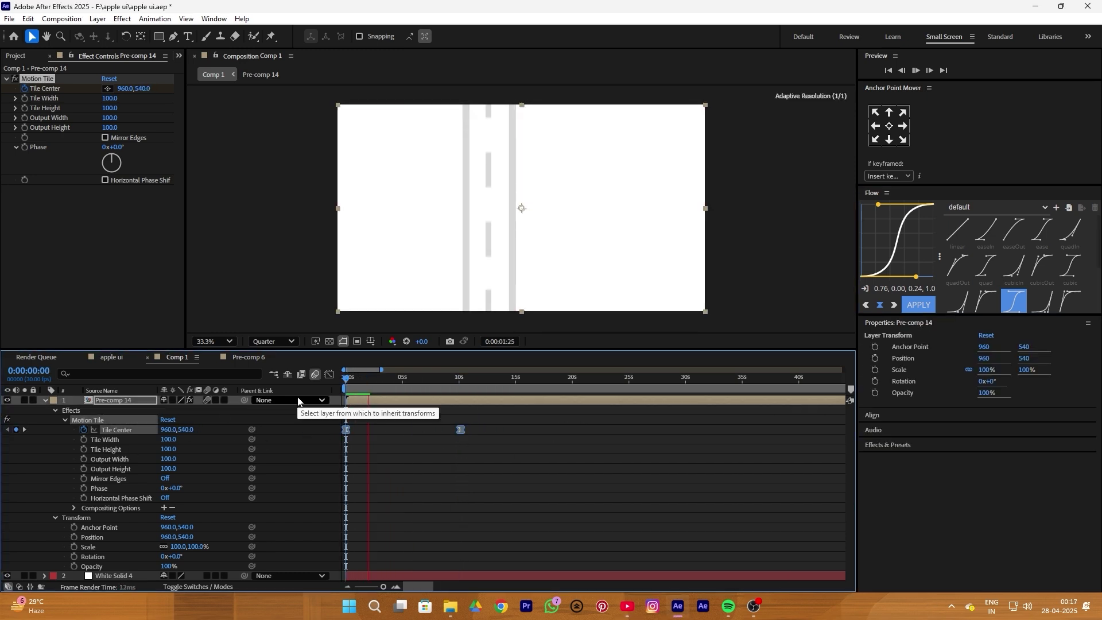
{"action": "left_click_drag", "start_coordinate": [461, 430], "coordinate": [505, 429]}
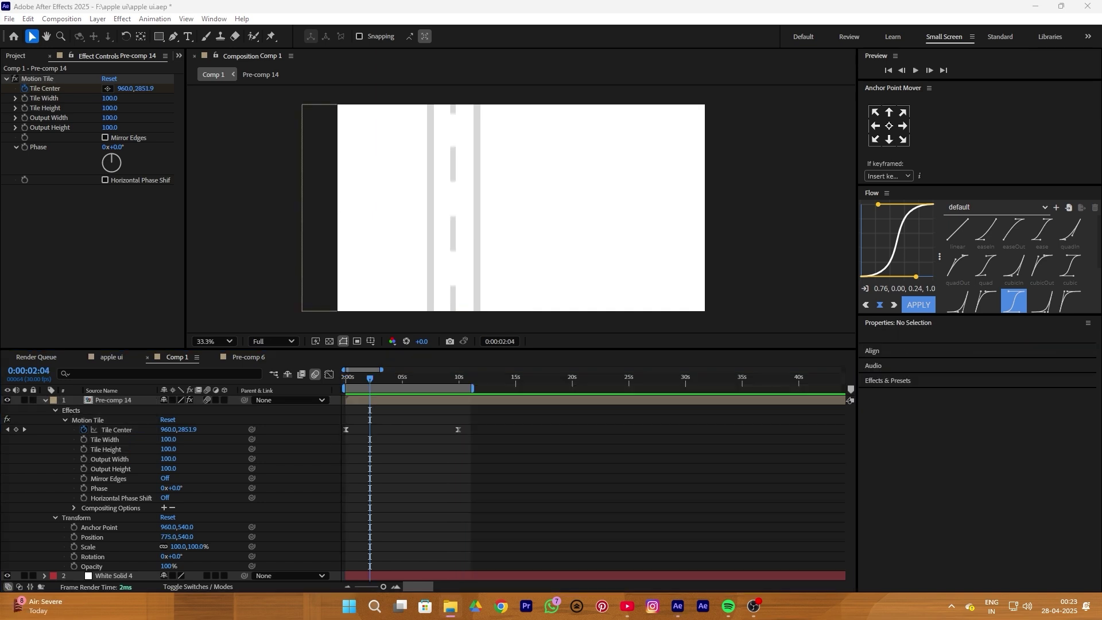
- Add car png.png above the road pre-comp at 28% scale, positioned in the road at 636, 876
{"action": "left_click_drag", "start_coordinate": [373, 351], "coordinate": [404, 471]}
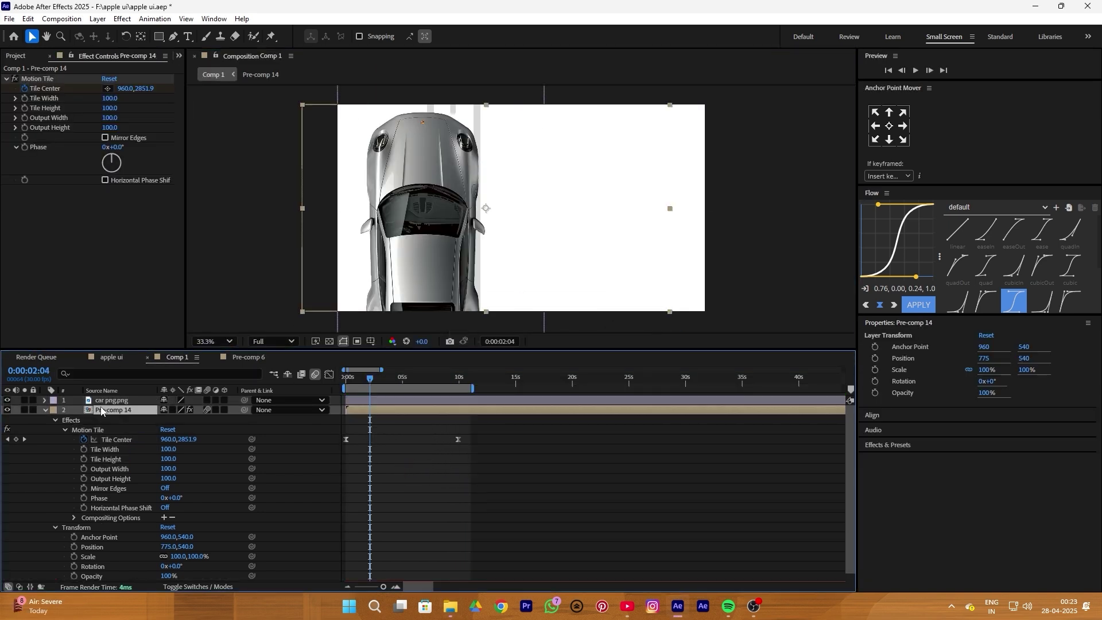
{"action": "left_click", "coordinate": [112, 400]}
{"action": "left_click_drag", "start_coordinate": [984, 369], "coordinate": [940, 363]}
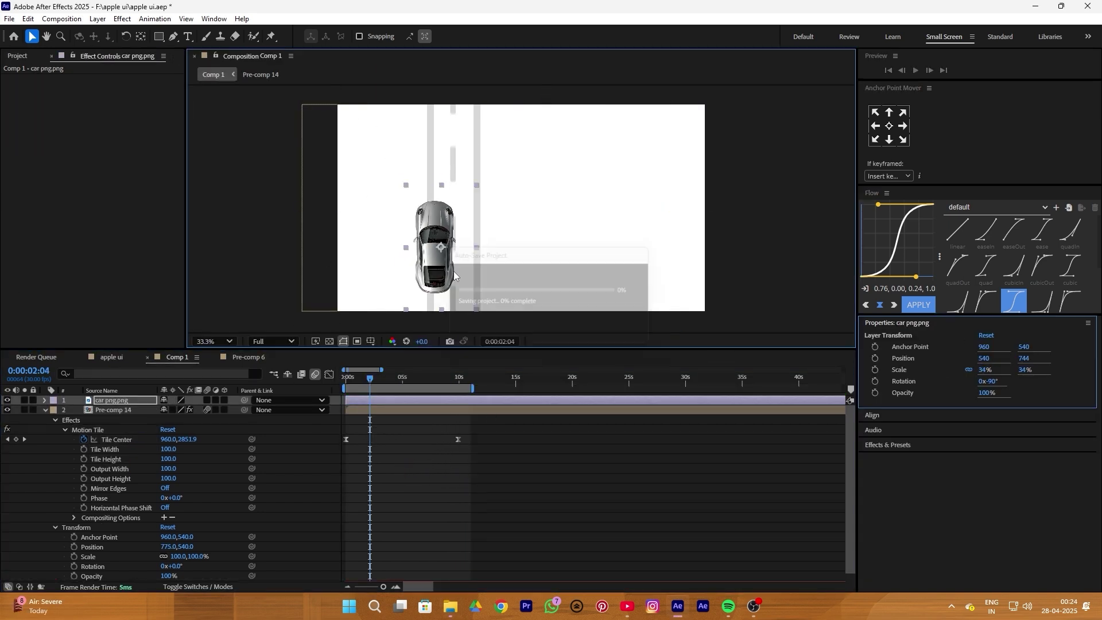
{"action": "left_click_drag", "start_coordinate": [439, 247], "coordinate": [459, 258]}
{"action": "left_click_drag", "start_coordinate": [985, 371], "coordinate": [979, 371]}
{"action": "left_click_drag", "start_coordinate": [455, 269], "coordinate": [453, 284]}
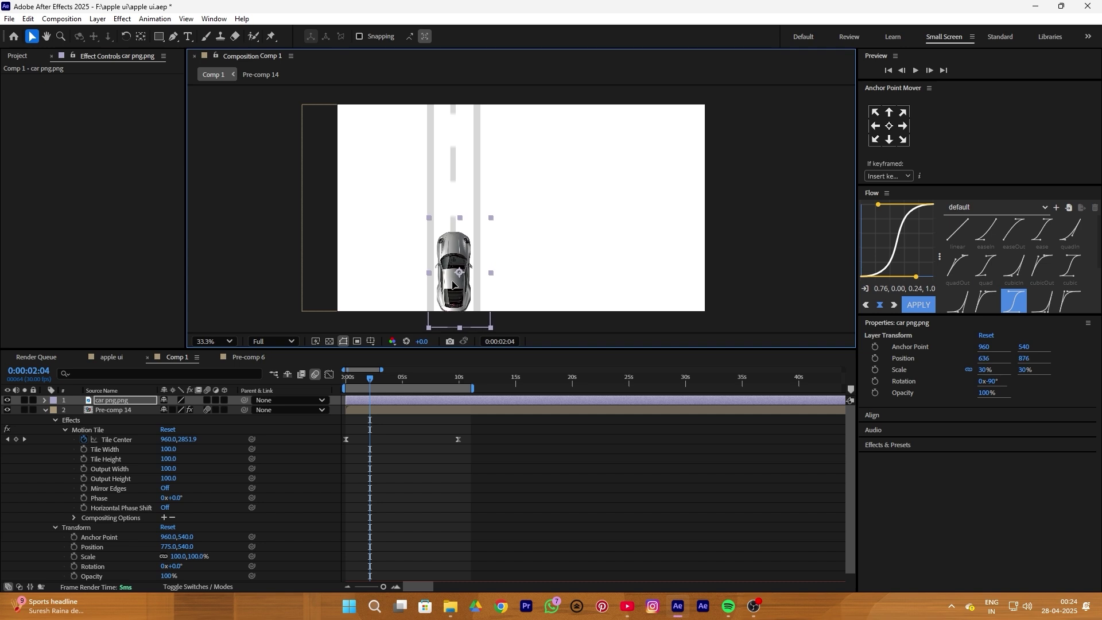
{"action": "left_click_drag", "start_coordinate": [983, 369], "coordinate": [979, 369]}
{"action": "left_click", "coordinate": [477, 457]}
{"action": "left_click", "coordinate": [463, 272]}
{"action": "key", "text": "u"}
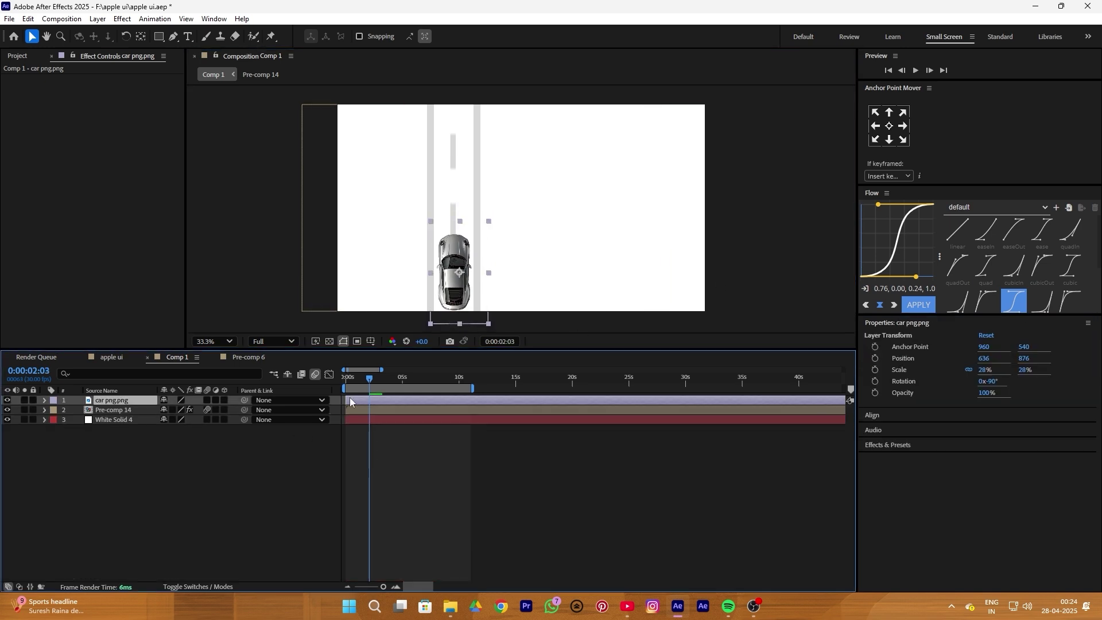
- Keyframe the car's Position to rise from below the frame at 0:00:00:00 to 636, 876, and apply the Flow easing curve
{"action": "left_click_drag", "start_coordinate": [373, 378], "coordinate": [346, 379]}
{"action": "key", "text": "space"}
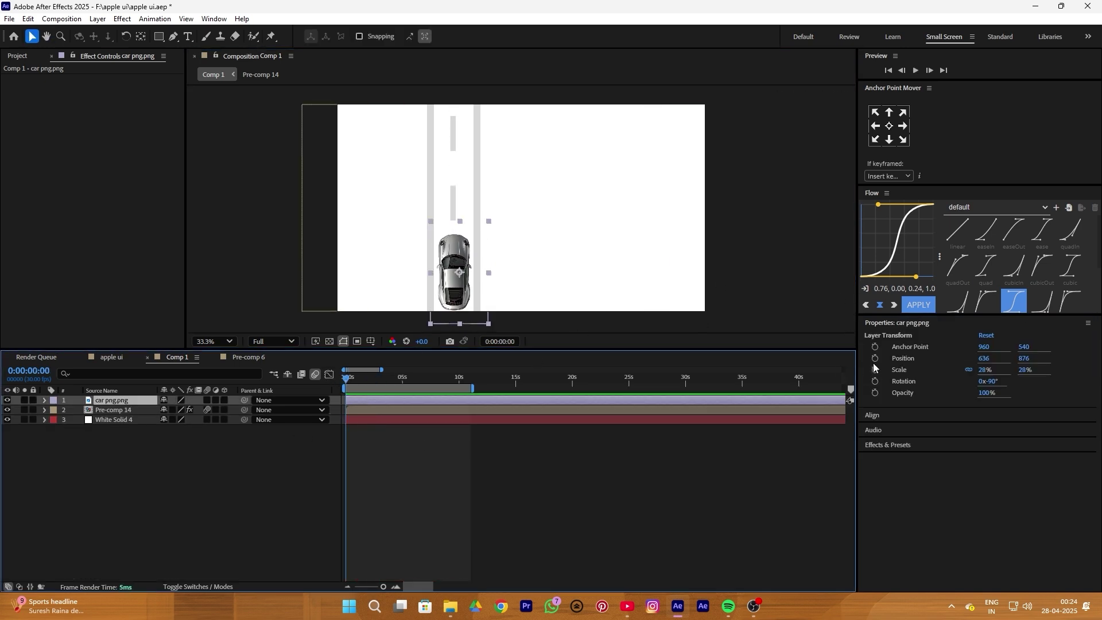
{"action": "left_click", "coordinate": [875, 359]}
{"action": "left_click_drag", "start_coordinate": [346, 409], "coordinate": [364, 409]}
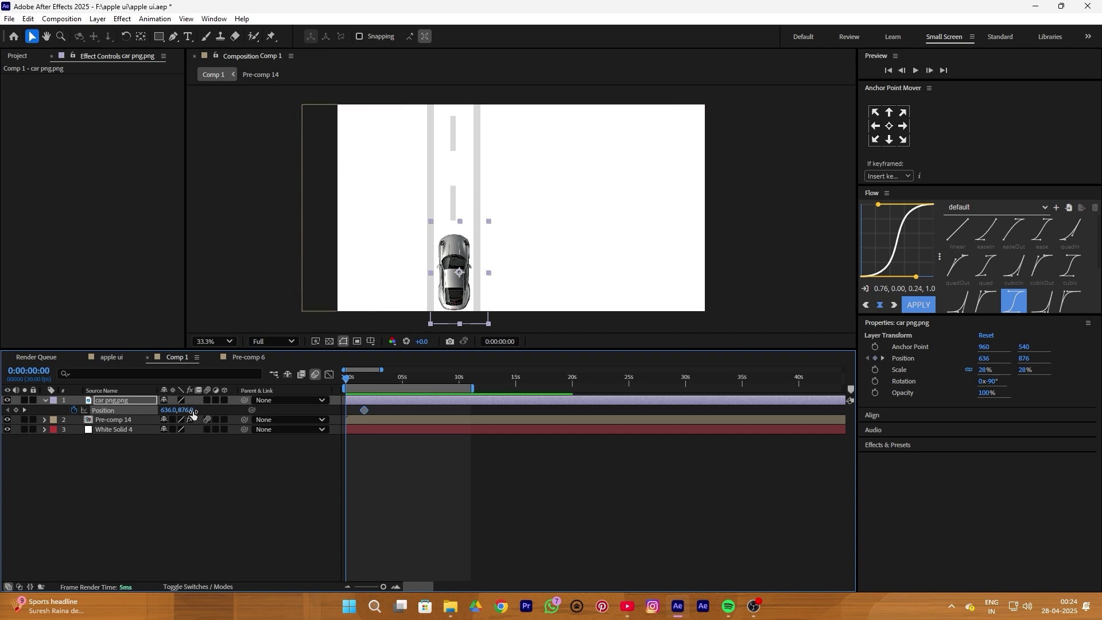
{"action": "left_click_drag", "start_coordinate": [189, 410], "coordinate": [488, 410]}
{"action": "mouse_move", "coordinate": [380, 406]}
{"action": "left_mouse_down"}
{"action": "mouse_move", "coordinate": [338, 409]}
{"action": "mouse_move", "coordinate": [372, 409]}
{"action": "mouse_move", "coordinate": [362, 409]}
{"action": "left_mouse_up"}
{"action": "left_click", "coordinate": [916, 310]}
{"action": "left_click", "coordinate": [349, 440]}
{"action": "key", "text": "space"}
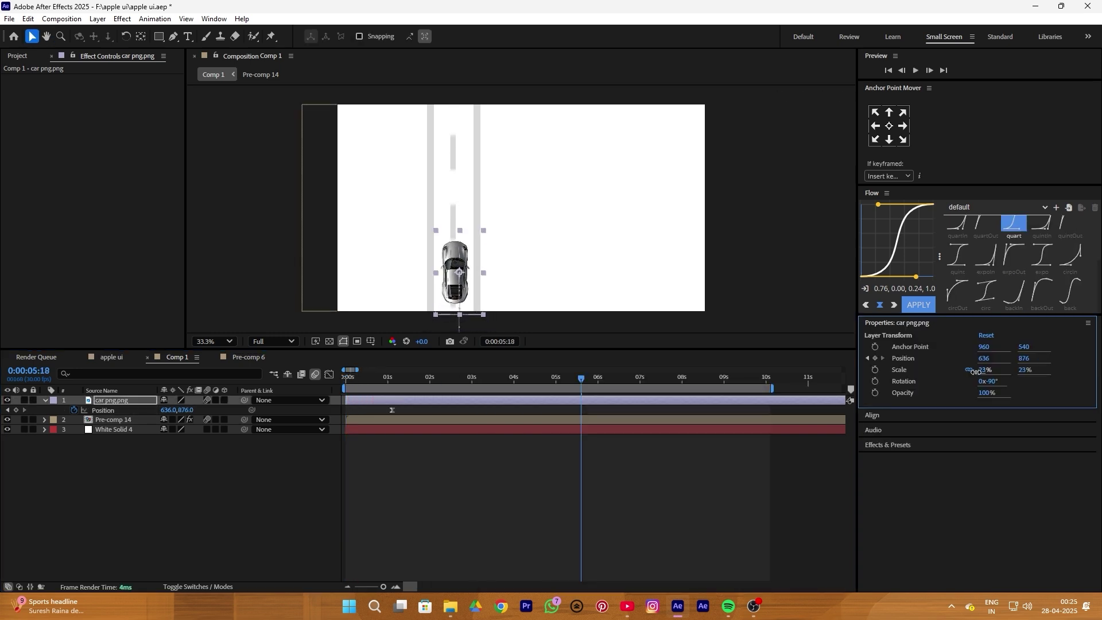
- Scale the car to 24%, keyframe its Position to 636, 450 at 0:00:05:18, and move the last Position keyframe later in time
{"action": "left_click_drag", "start_coordinate": [976, 372], "coordinate": [976, 376]}
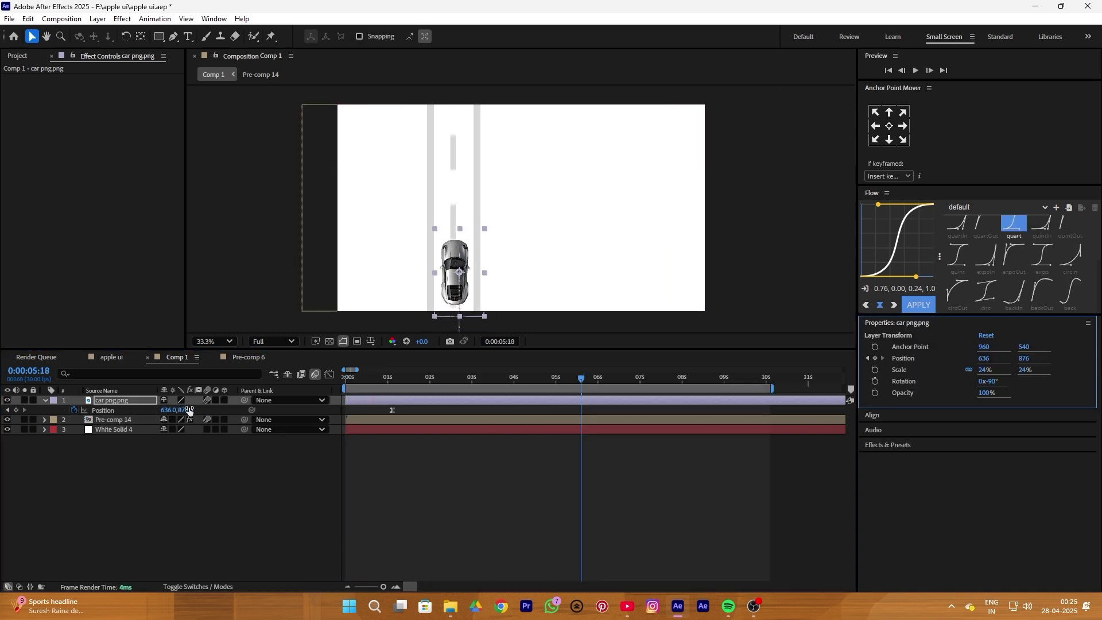
{"action": "left_click_drag", "start_coordinate": [184, 410], "coordinate": [1, 409]}
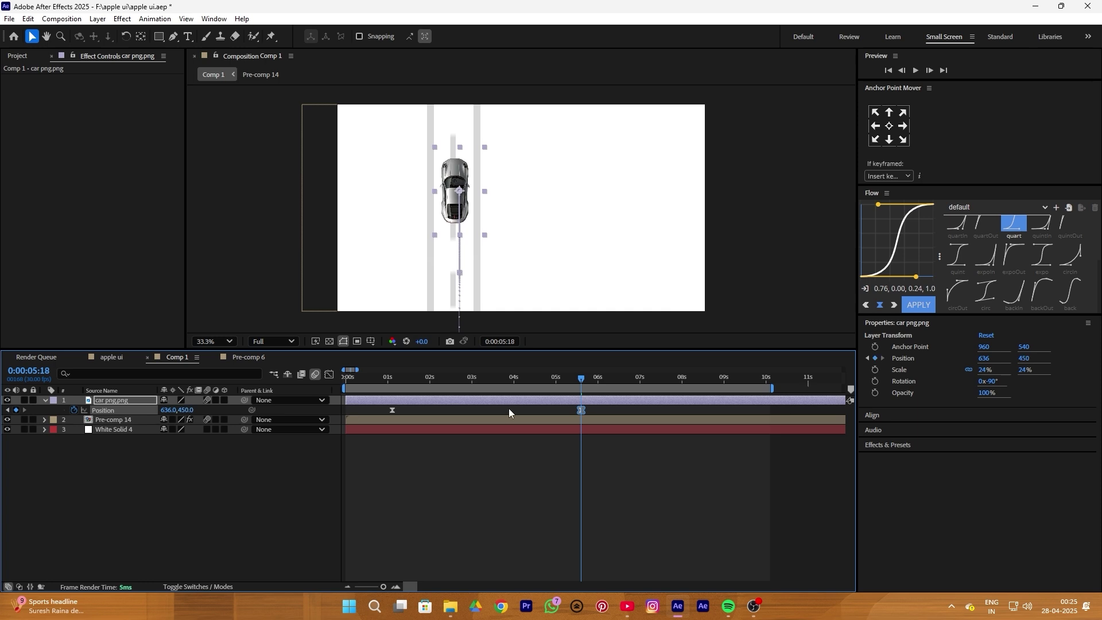
{"action": "left_click", "coordinate": [606, 409]}
{"action": "left_click_drag", "start_coordinate": [569, 406], "coordinate": [664, 411]}
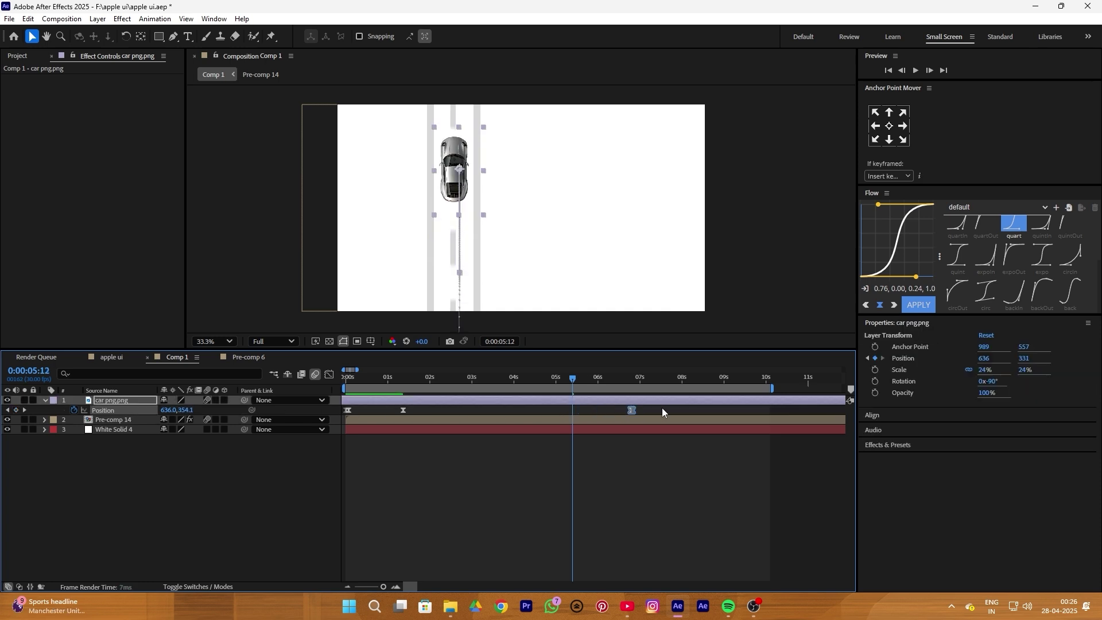
{"action": "key", "text": "space"}
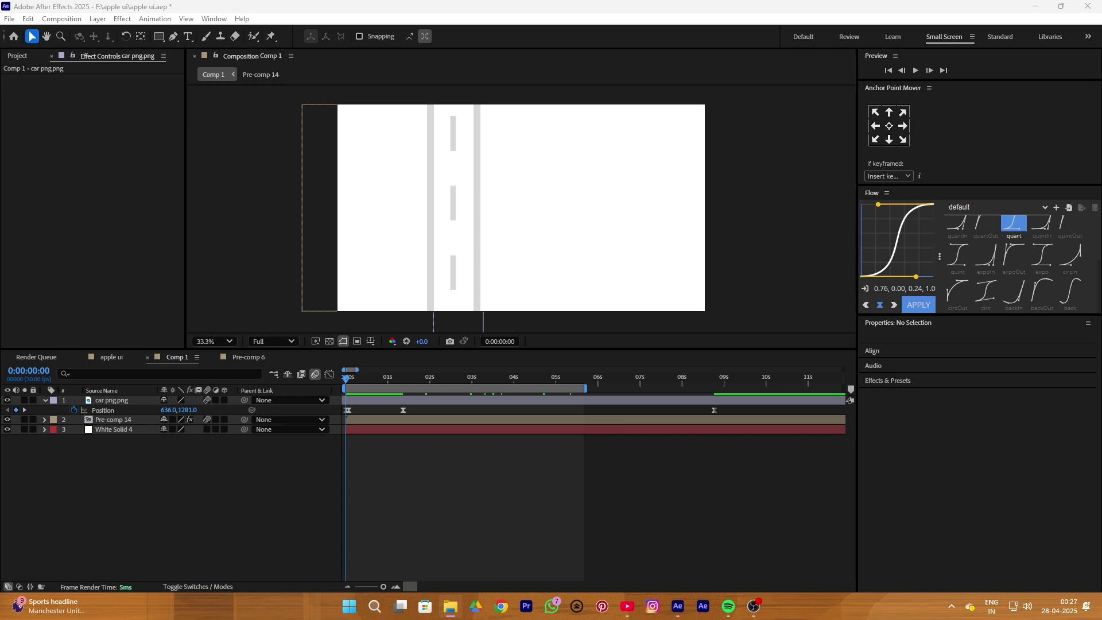
- Add emoji.png at 59% scale and place its speech bubble beside the car at 945, 678 at 0:00:01:04
{"action": "left_click_drag", "start_coordinate": [51, 444], "coordinate": [552, 221]}
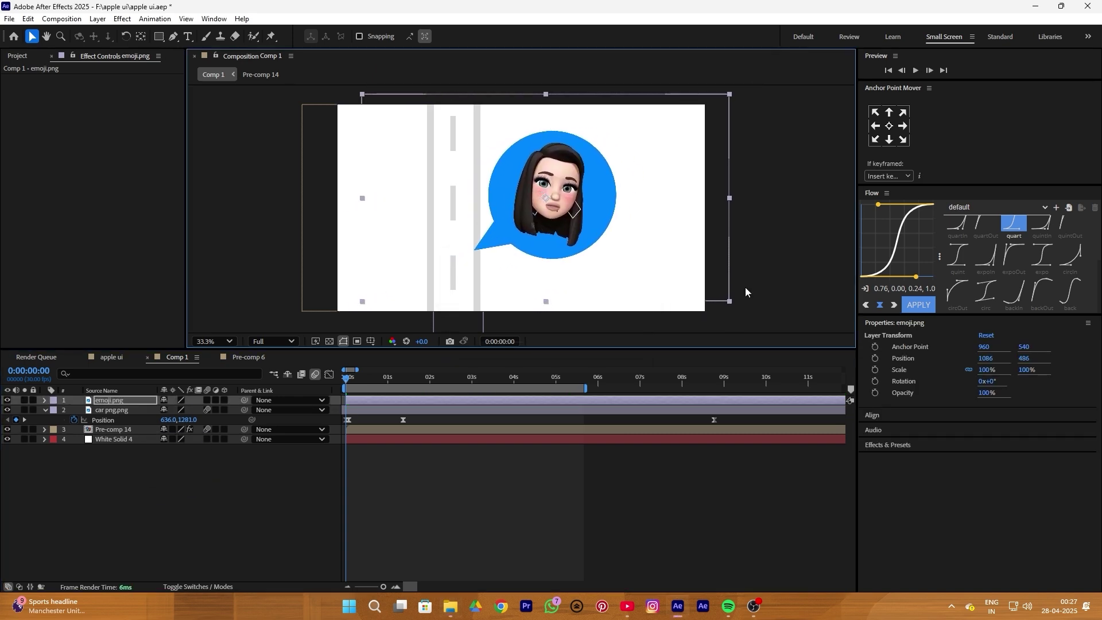
{"action": "left_click_drag", "start_coordinate": [980, 369], "coordinate": [955, 377]}
{"action": "left_click_drag", "start_coordinate": [349, 383], "coordinate": [394, 380]}
{"action": "left_click_drag", "start_coordinate": [575, 205], "coordinate": [548, 242]}
- Draw a trial grey speech bubble from a 452 px circle and a pen-drawn pointed tail, and delete both shape layers
{"action": "scroll", "coordinate": [533, 230], "scroll_direction": "up", "scroll_amount": 2}
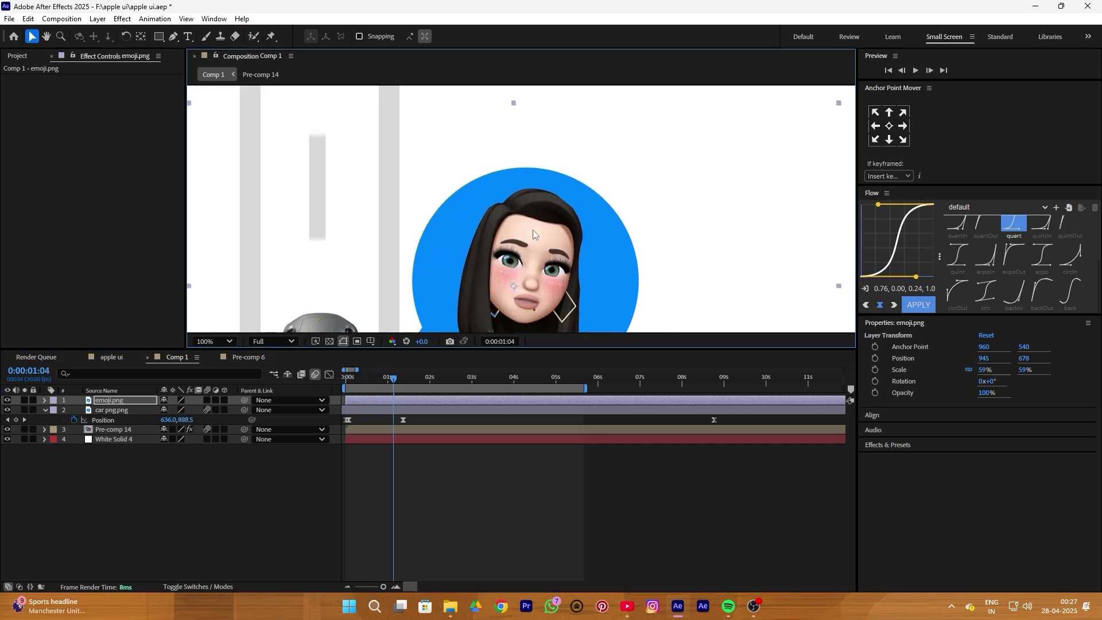
{"action": "mouse_move", "coordinate": [570, 162]}
{"action": "left_mouse_down"}
{"action": "mouse_move", "coordinate": [674, 271]}
{"action": "mouse_move", "coordinate": [711, 285]}
{"action": "mouse_move", "coordinate": [695, 286]}
{"action": "left_mouse_up"}
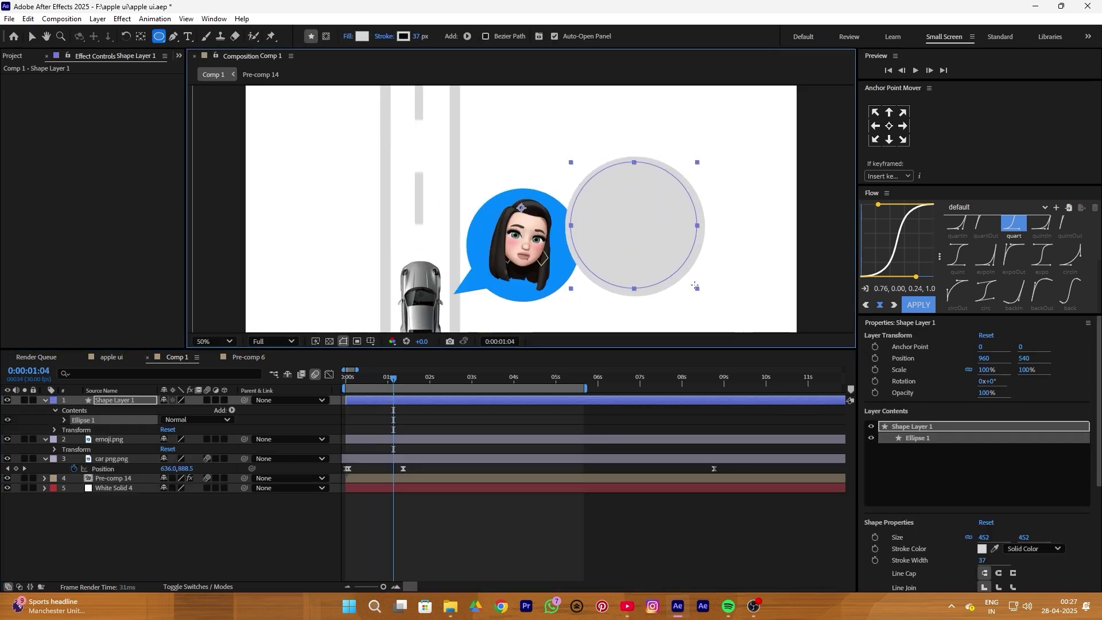
{"action": "left_click", "coordinate": [256, 538]}
{"action": "left_click", "coordinate": [173, 36]}
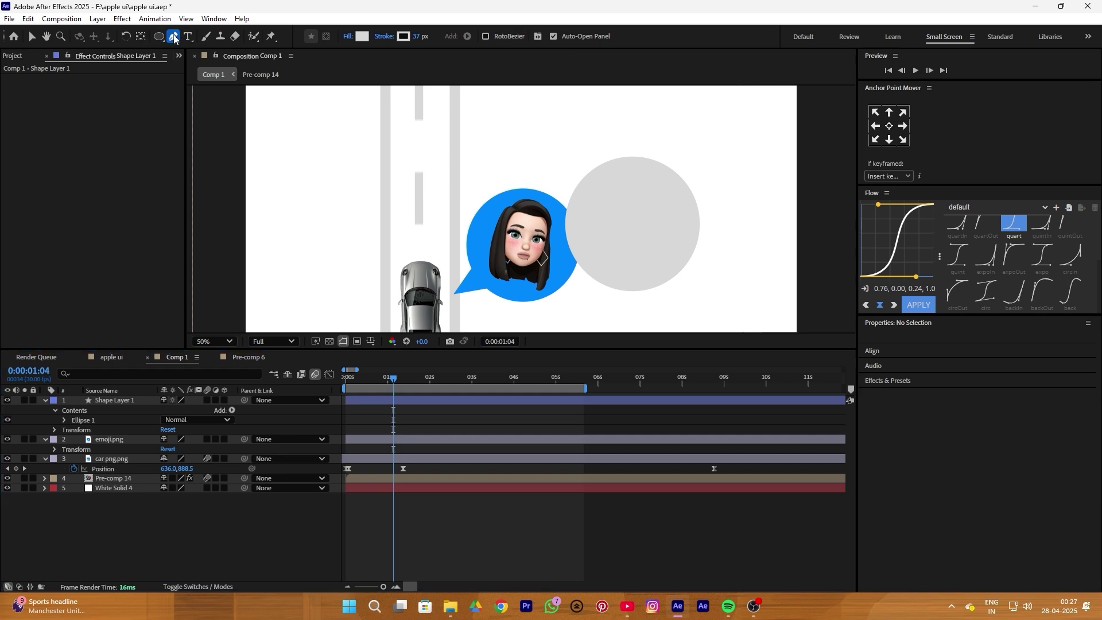
{"action": "left_click", "coordinate": [583, 241]}
{"action": "mouse_move", "coordinate": [578, 273]}
{"action": "left_mouse_down"}
{"action": "mouse_move", "coordinate": [566, 276]}
{"action": "mouse_move", "coordinate": [599, 272]}
{"action": "left_mouse_up"}
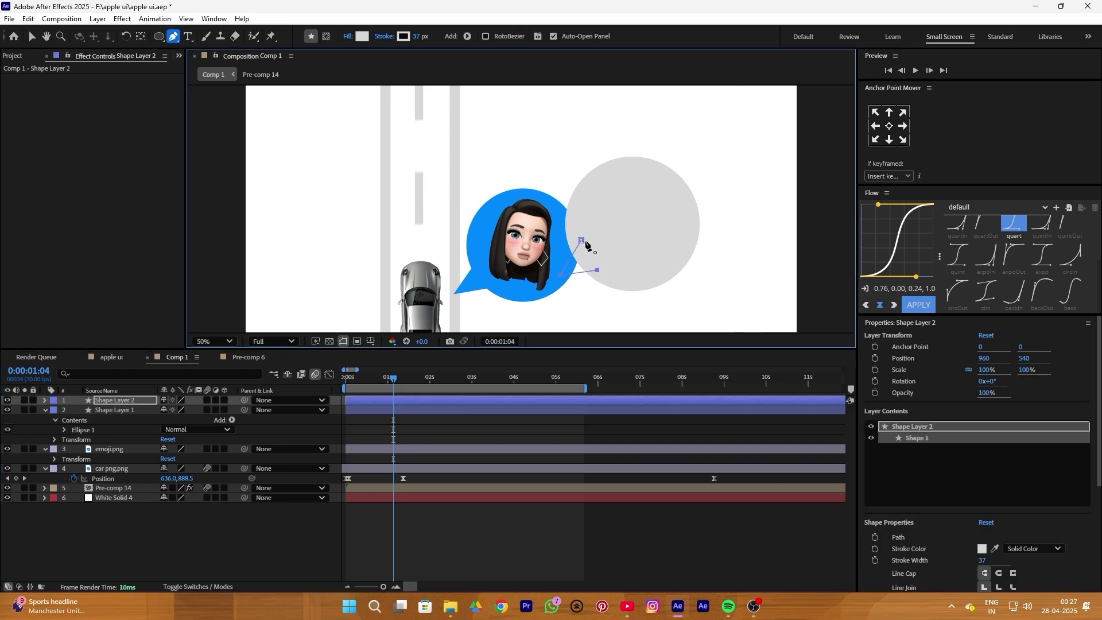
{"action": "left_click", "coordinate": [163, 538]}
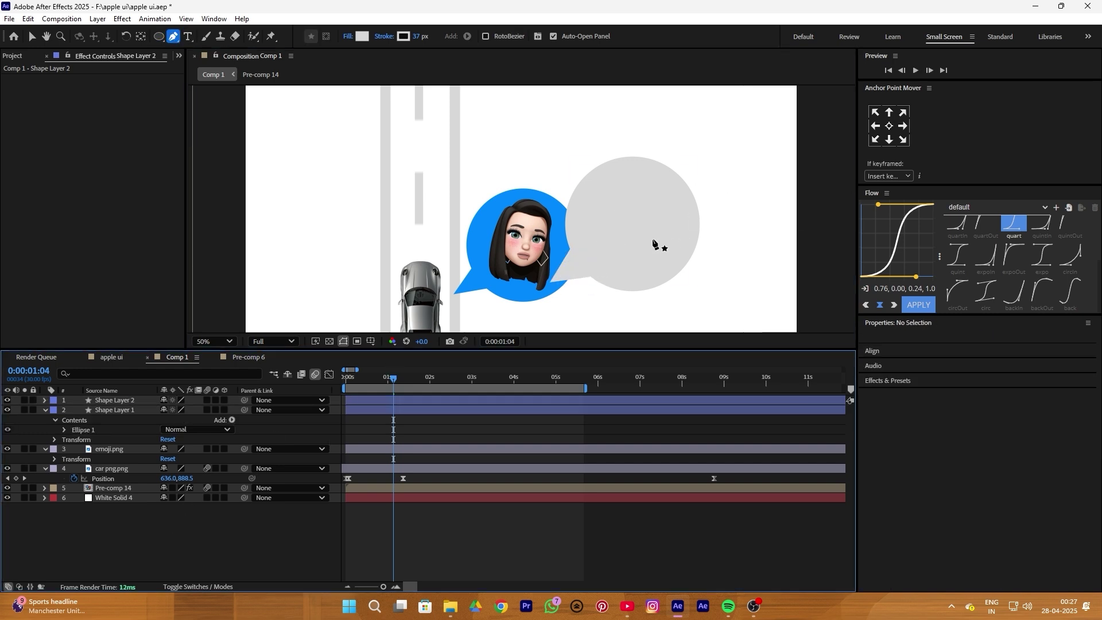
{"action": "left_click", "coordinate": [101, 401]}
{"action": "left_click", "coordinate": [103, 408], "text": "shift"}
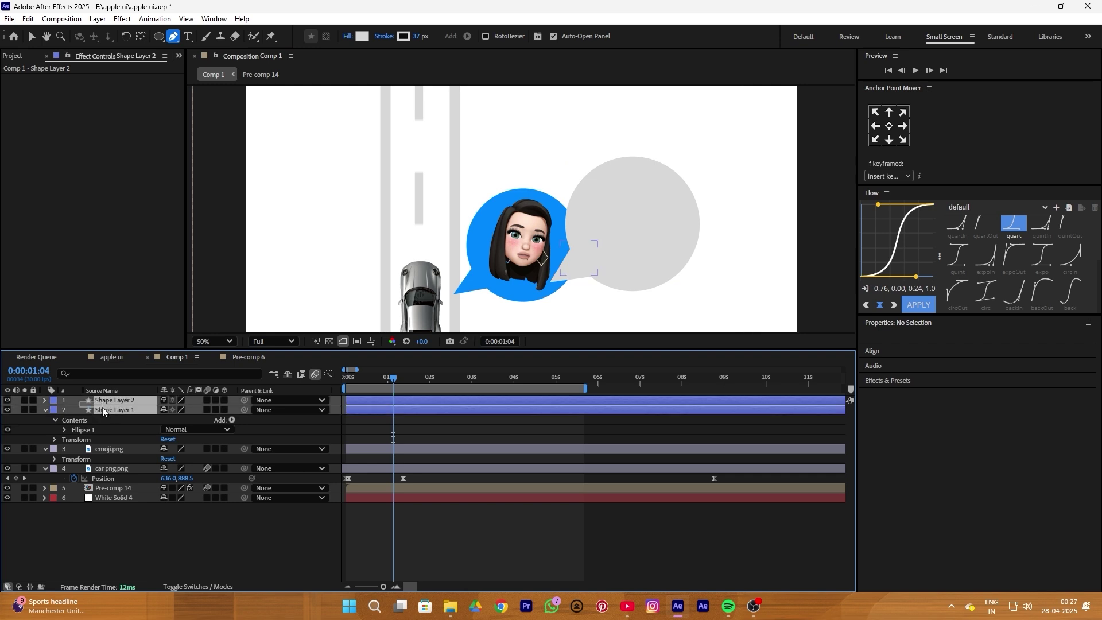
{"action": "key", "text": "Delete"}
- Parent the emoji.png layer to car png.png and check that the bubble follows the car
{"action": "key", "text": "comma"}
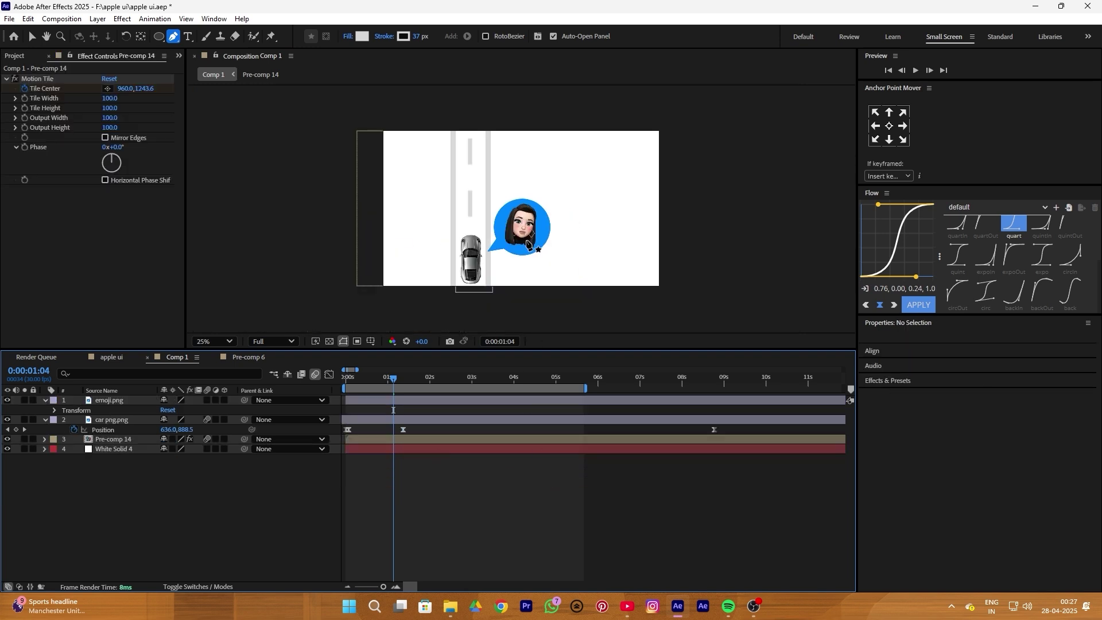
{"action": "scroll", "coordinate": [527, 243], "scroll_direction": "up", "scroll_amount": 2}
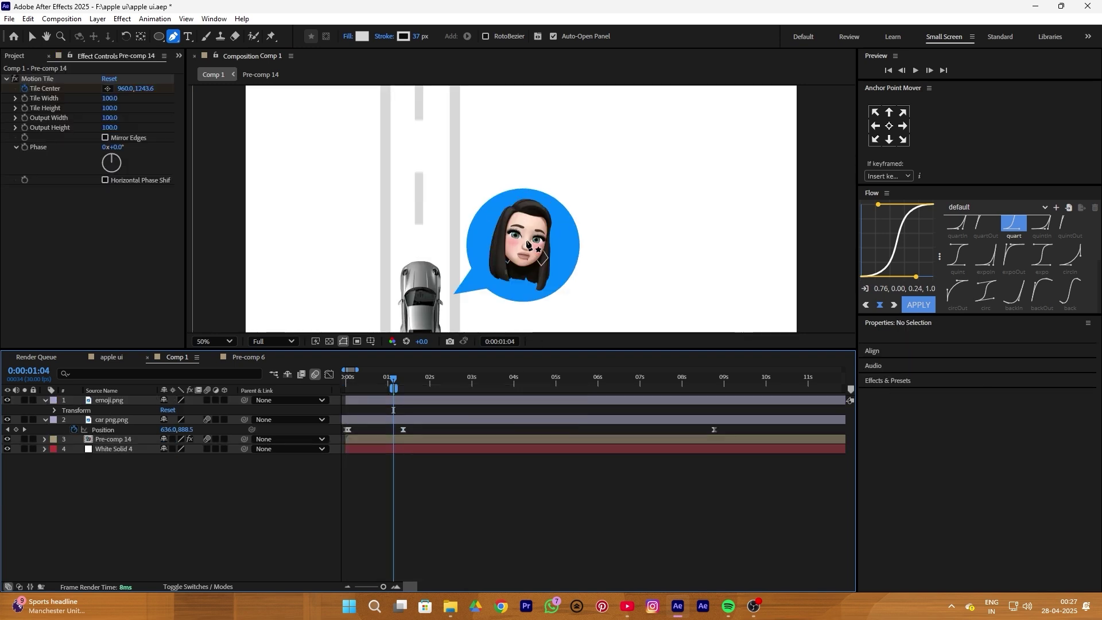
{"action": "left_click_drag", "start_coordinate": [394, 389], "coordinate": [644, 389]}
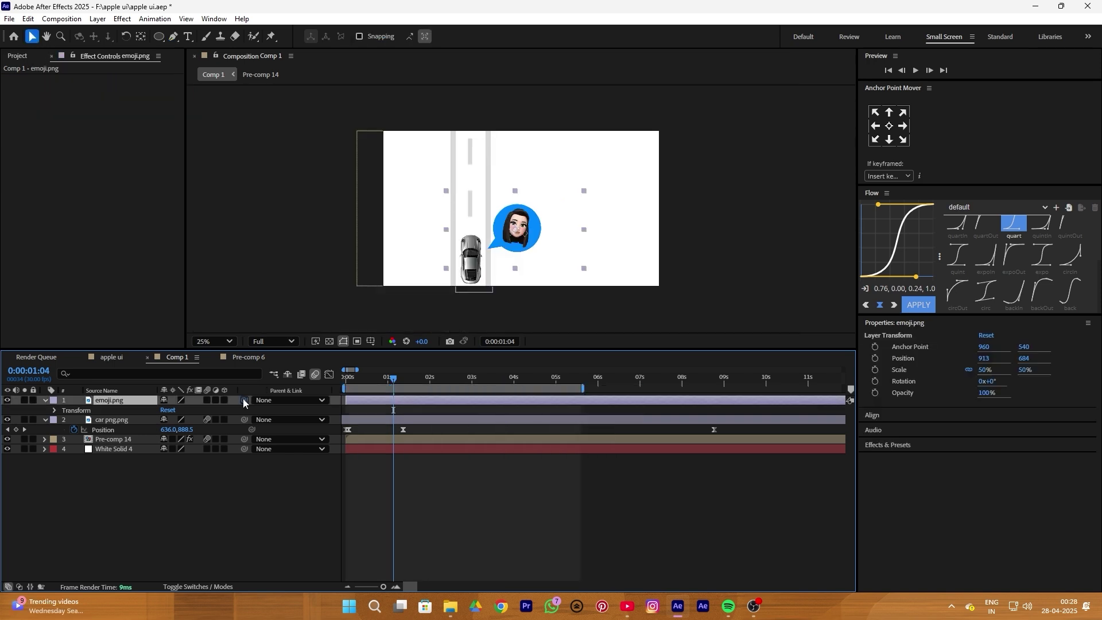
{"action": "left_click_drag", "start_coordinate": [244, 400], "coordinate": [115, 420]}
{"action": "left_click_drag", "start_coordinate": [392, 376], "coordinate": [337, 387]}
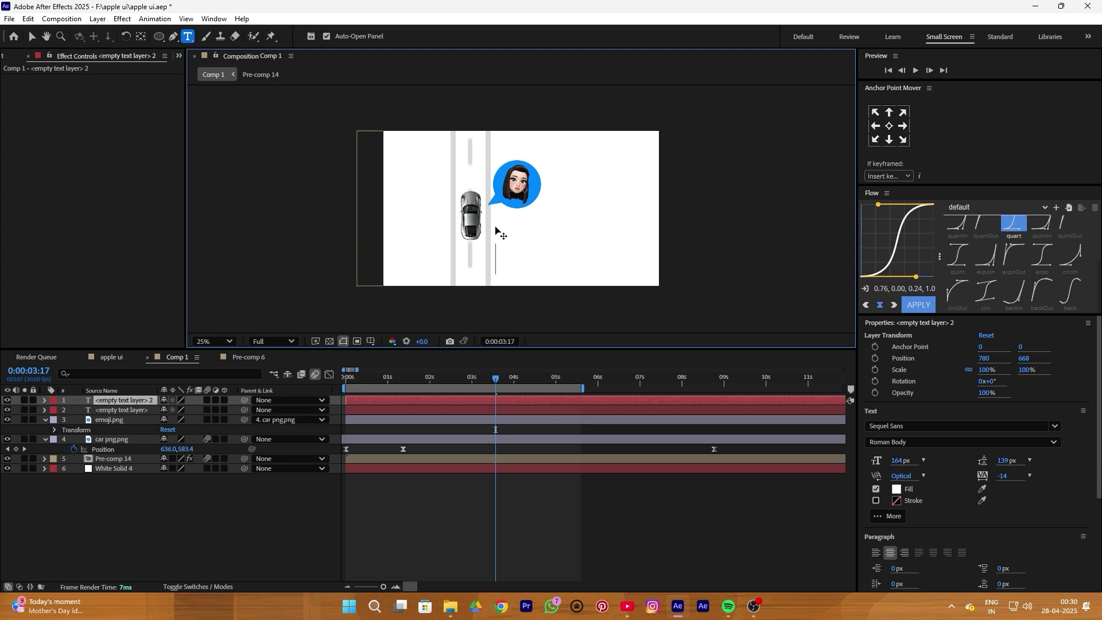
- Add a text layer with the contact's first name beside the emoji bubble and parent it to car png.png
{"action": "type", "text": "elizabeth"}
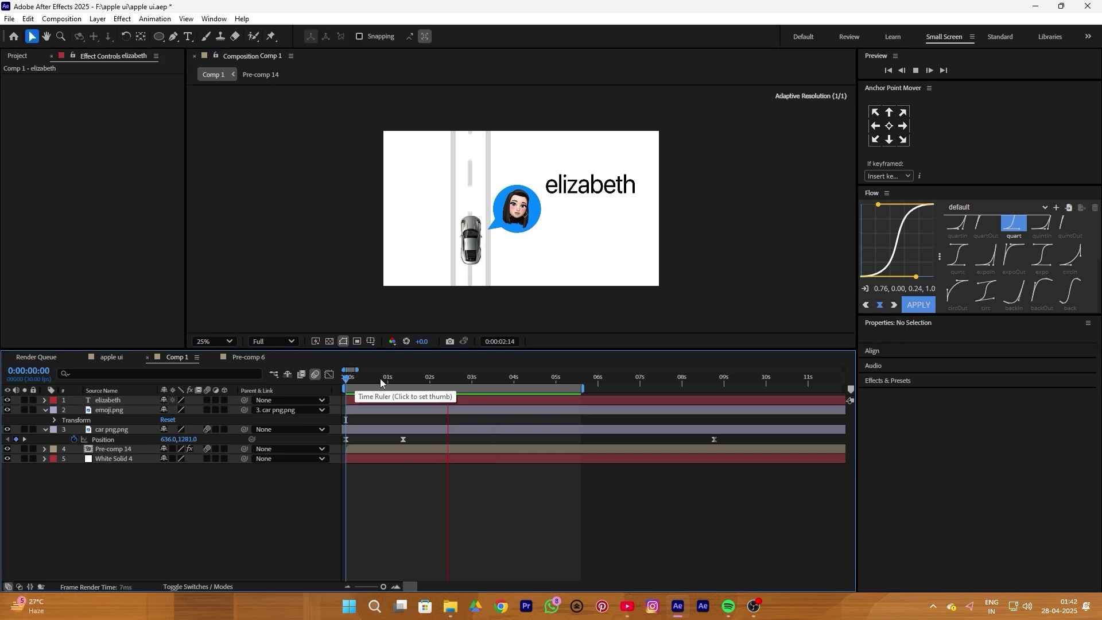
{"action": "left_click", "coordinate": [481, 378]}
{"action": "left_click_drag", "start_coordinate": [482, 377], "coordinate": [496, 379]}
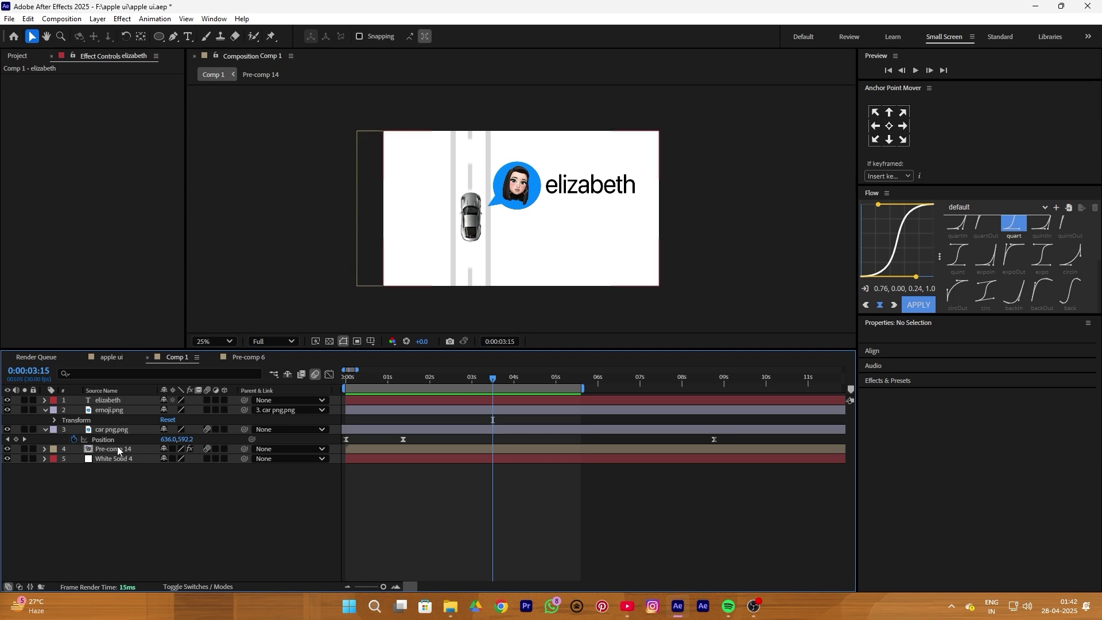
{"action": "left_click", "coordinate": [552, 184]}
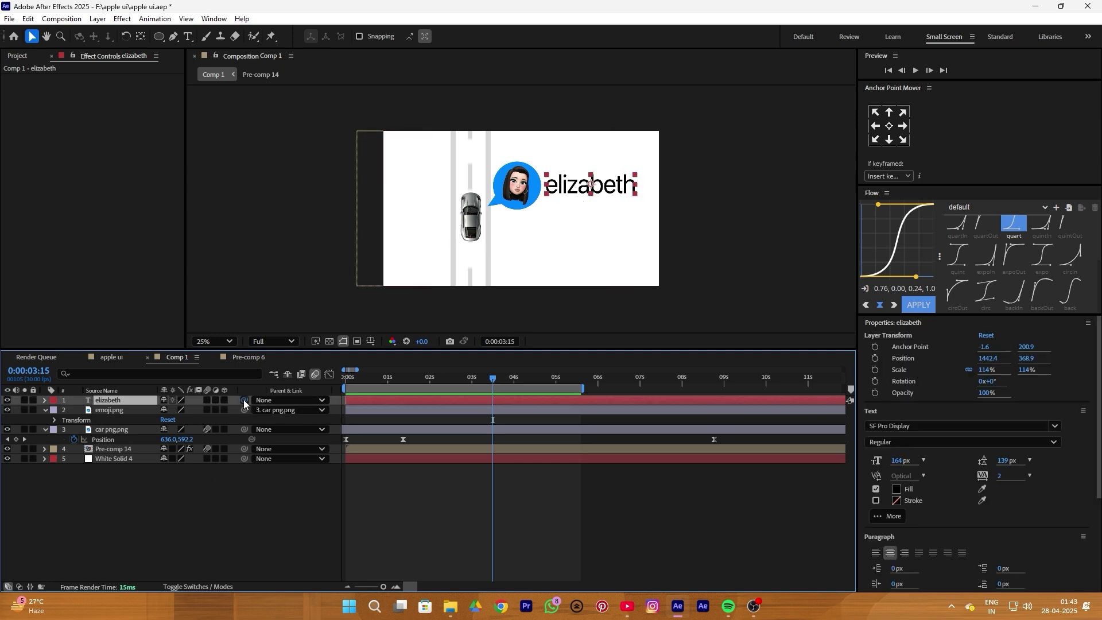
{"action": "left_click_drag", "start_coordinate": [245, 404], "coordinate": [111, 429]}
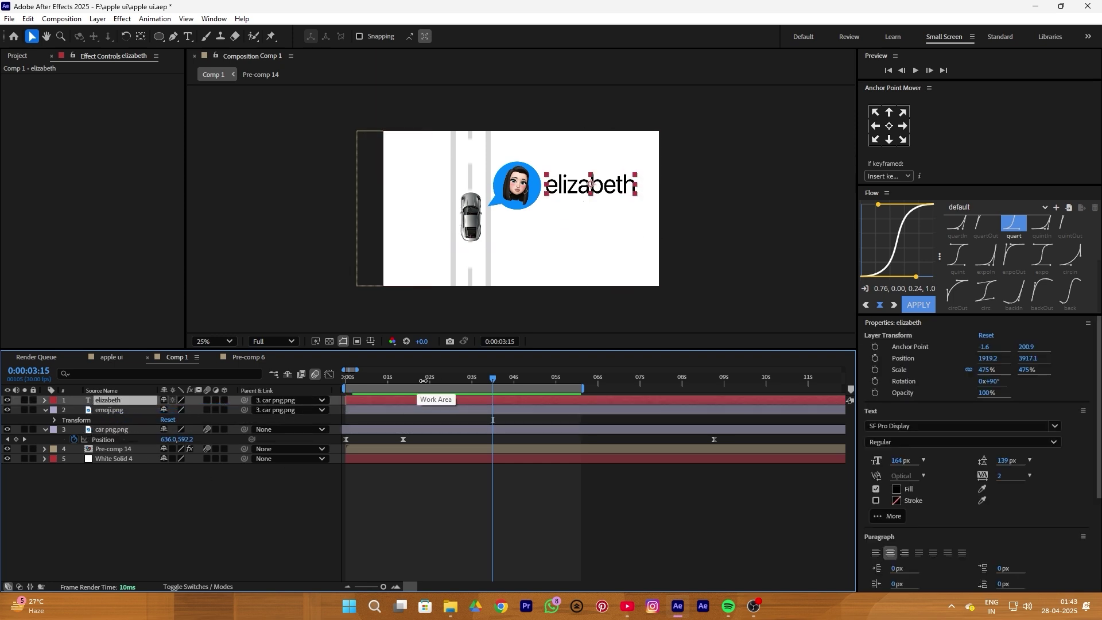
- Apply the "Wor" text-animation preset from FX Console to the name layer at 0:00:00:00 and preview it
{"action": "key", "text": "Home"}
{"action": "key", "text": "ctrl+space"}
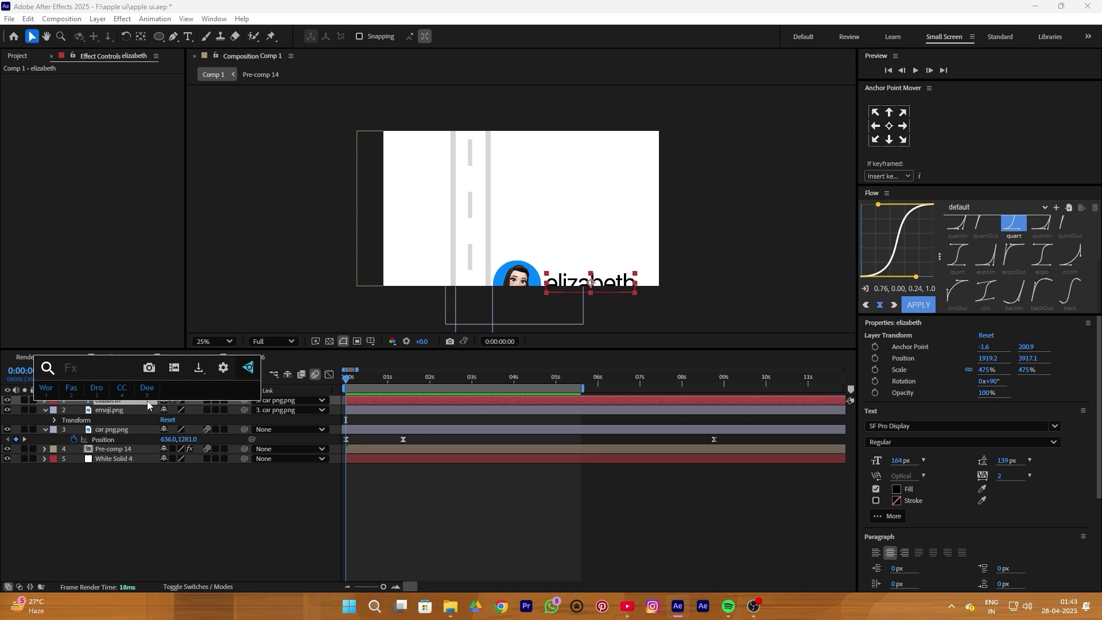
{"action": "left_click", "coordinate": [52, 395]}
{"action": "key", "text": "space"}
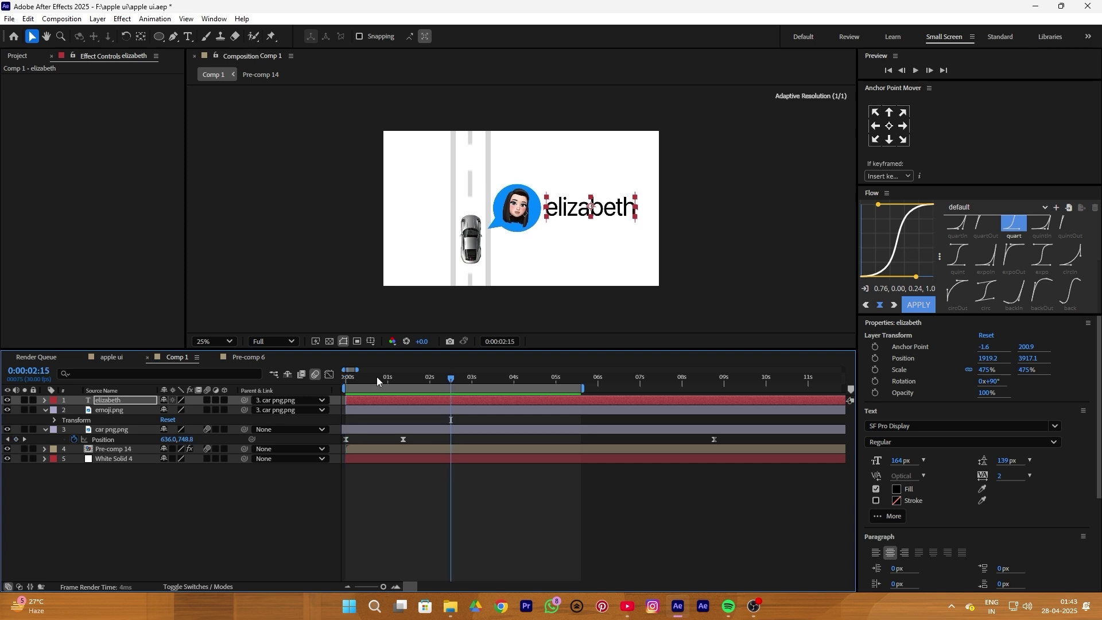
{"action": "key", "text": "space"}
- Set the Blur of Animator 1 on the name text layer to 68 and preview the text animation
{"action": "left_click", "coordinate": [45, 400]}
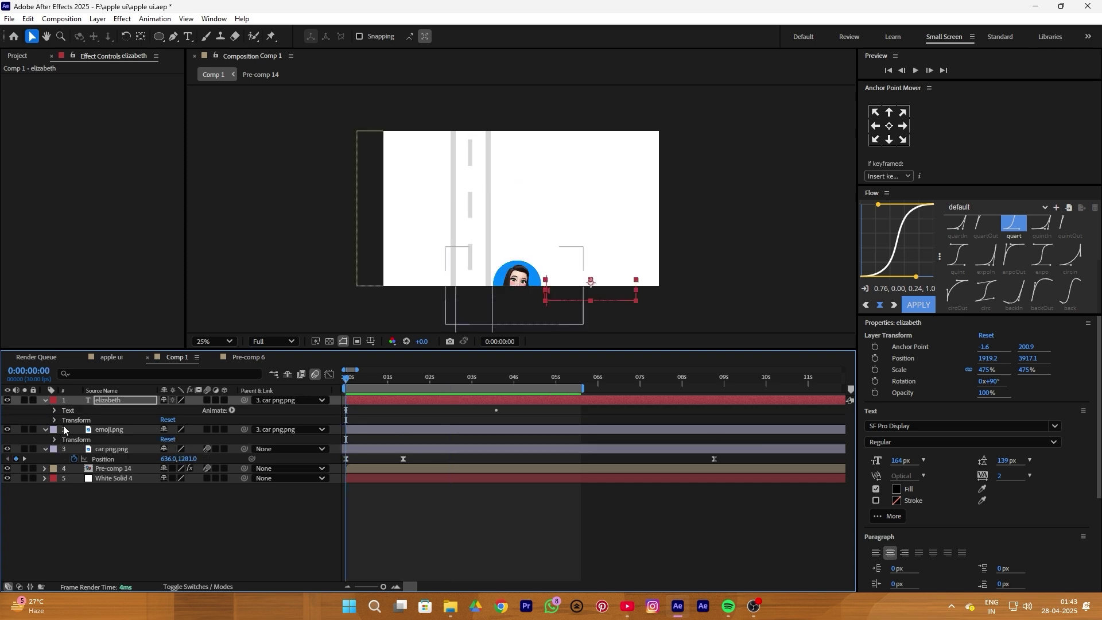
{"action": "left_click", "coordinate": [54, 410]}
{"action": "key", "text": "u"}
{"action": "key", "text": "u"}
{"action": "left_click", "coordinate": [54, 410]}
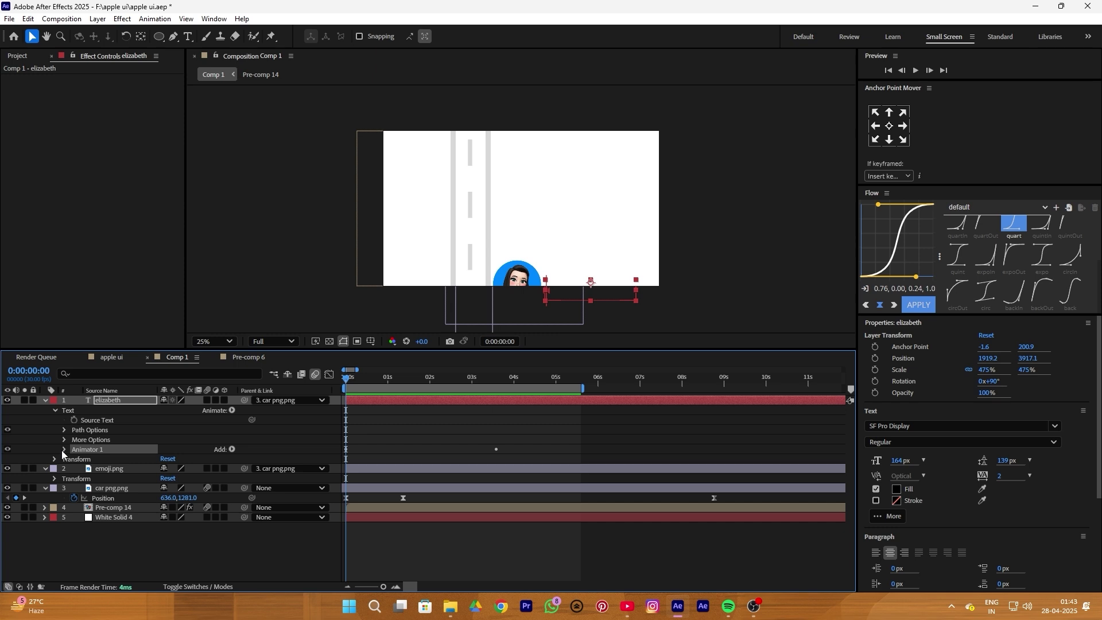
{"action": "left_click", "coordinate": [64, 449]}
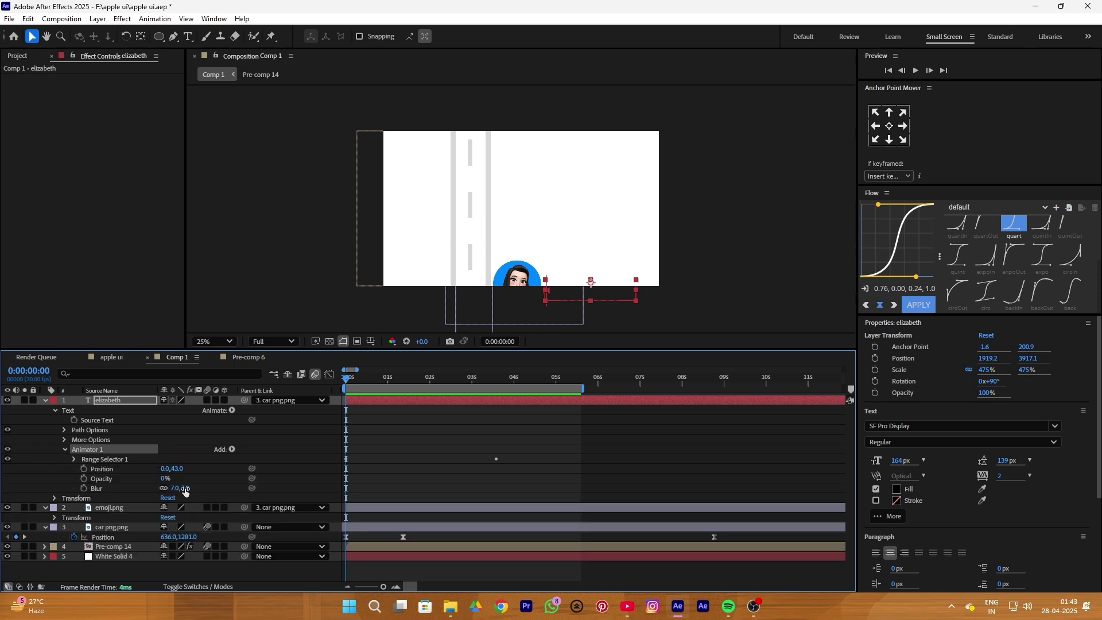
{"action": "left_click_drag", "start_coordinate": [183, 488], "coordinate": [211, 486]}
{"action": "key", "text": "space"}
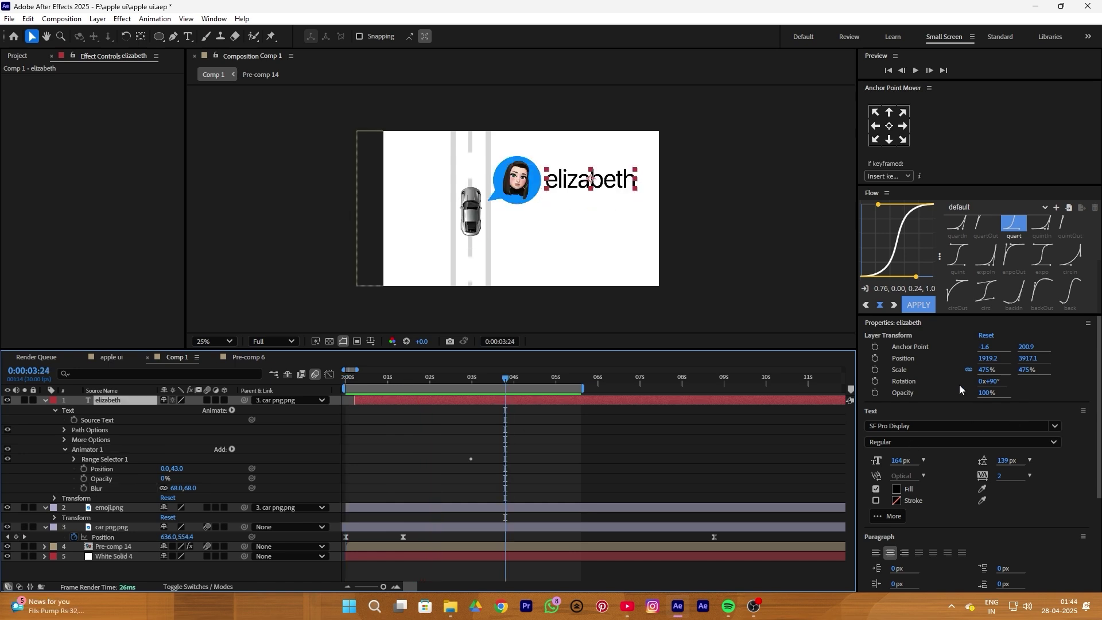
- Reduce the name text's size slightly and add a Drop Shadow with a softness of about 262 to car png.png
{"action": "left_click_drag", "start_coordinate": [983, 393], "coordinate": [955, 366]}
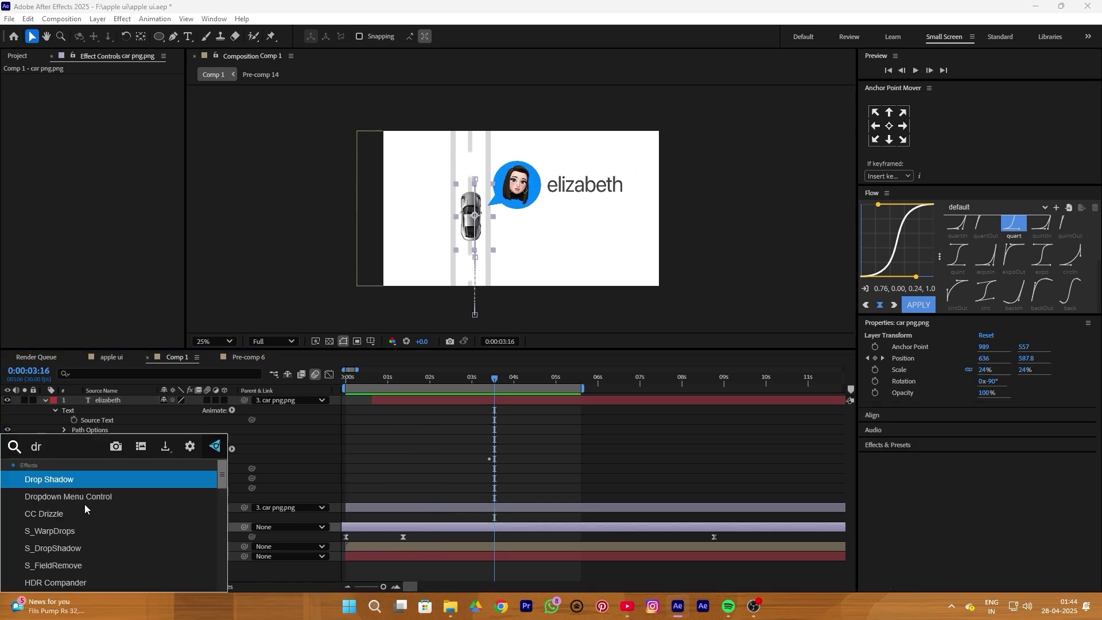
{"action": "type", "text": "p"}
{"action": "left_click", "coordinate": [83, 480]}
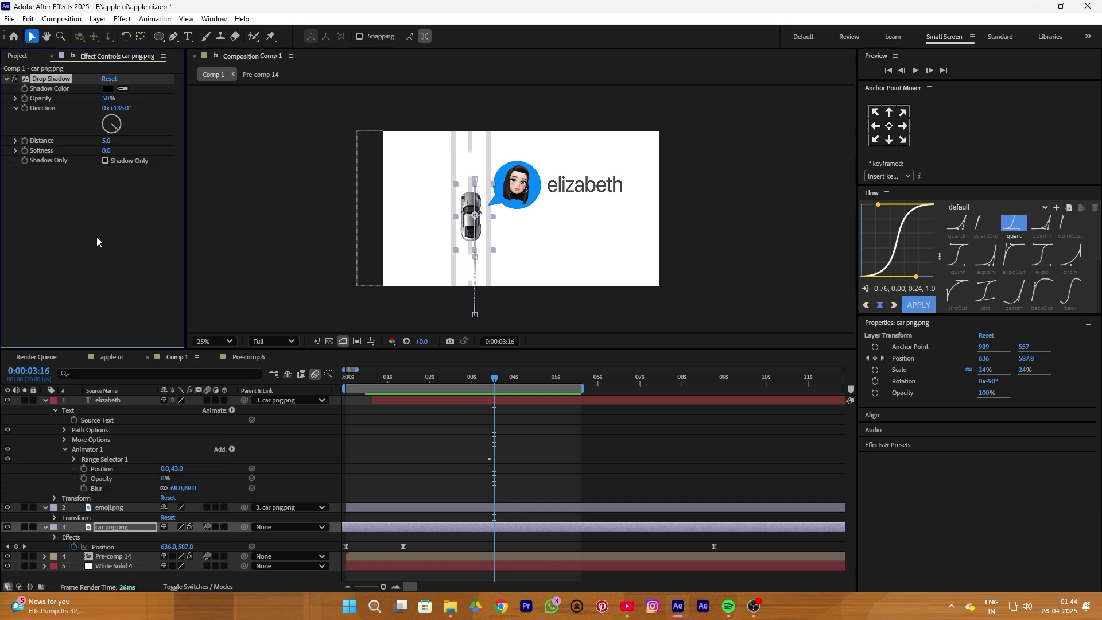
{"action": "left_click_drag", "start_coordinate": [109, 151], "coordinate": [157, 151]}
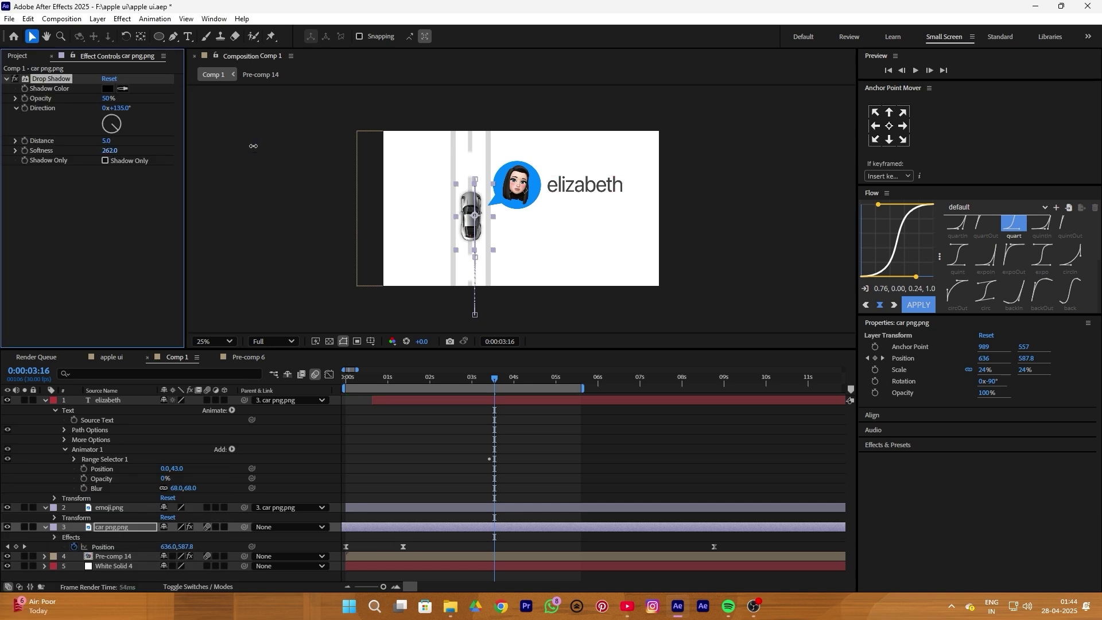
{"action": "left_click", "coordinate": [372, 410]}
{"action": "key", "text": "space"}
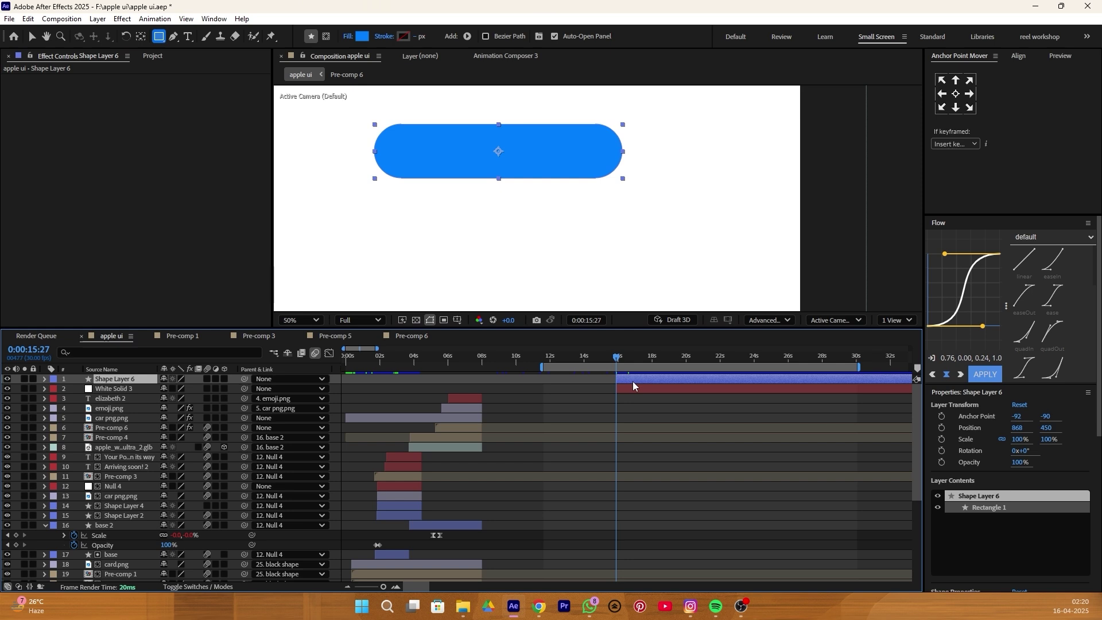
- Convert the rectangle path of Shape Layer 6 to a Bezier path
{"action": "left_click", "coordinate": [45, 379]}
{"action": "left_click", "coordinate": [50, 388]}
{"action": "left_click", "coordinate": [53, 390]}
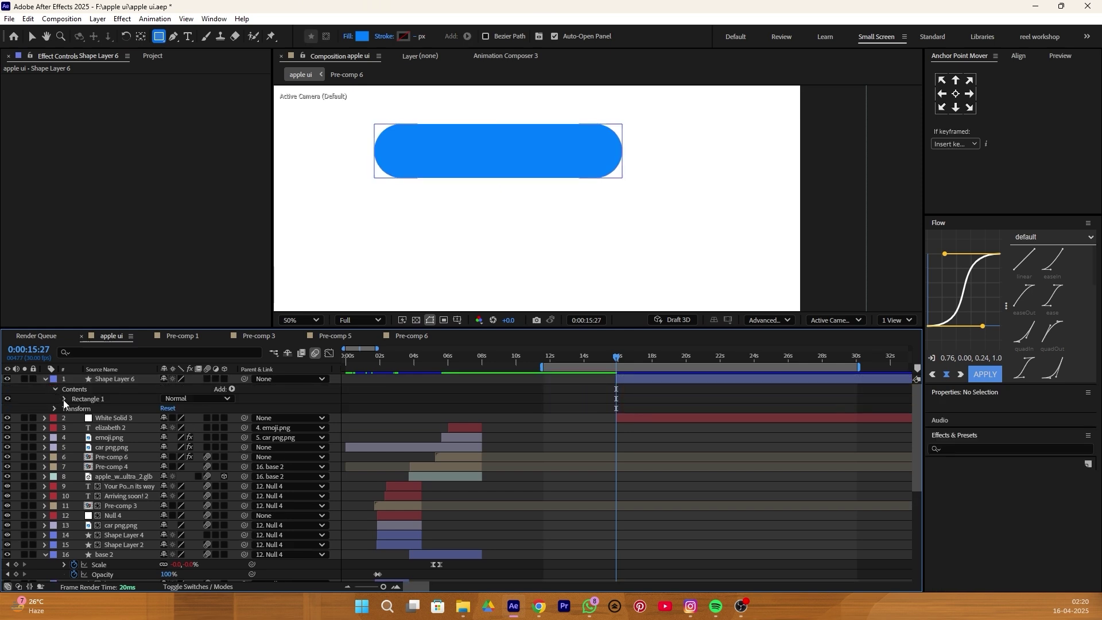
{"action": "left_click", "coordinate": [64, 399]}
{"action": "right_click", "coordinate": [84, 407]}
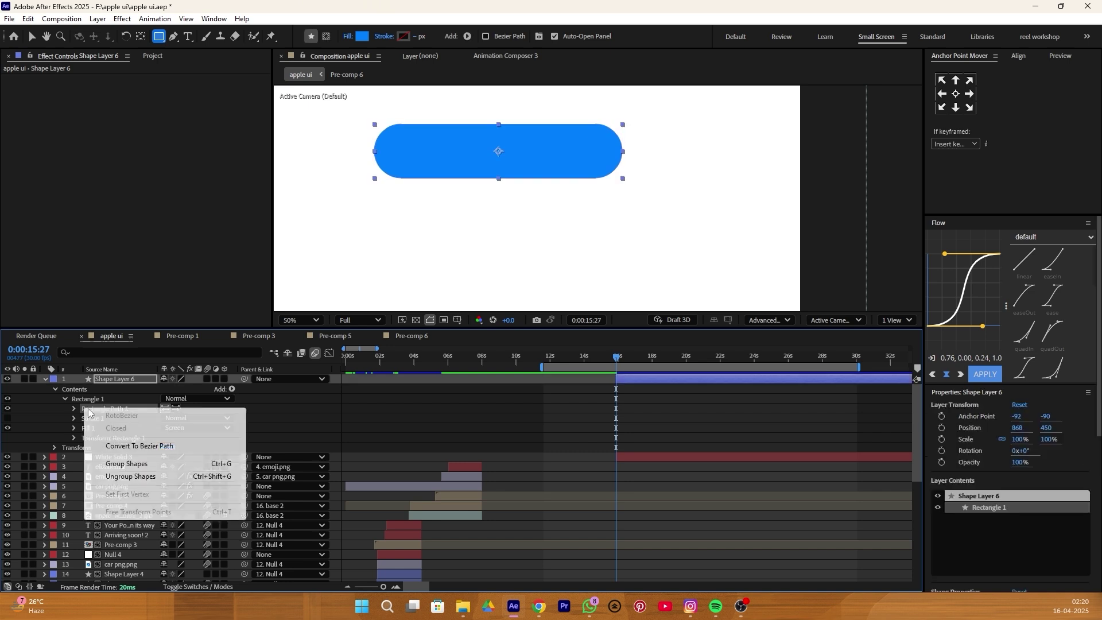
{"action": "left_click", "coordinate": [119, 447]}
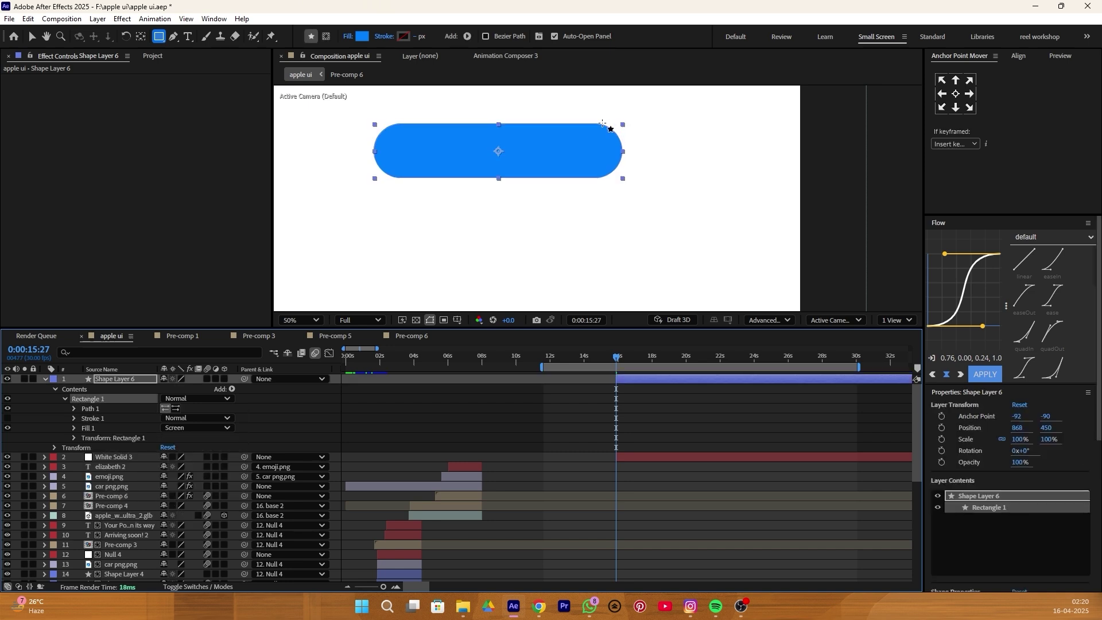
- Add Pen tool points along the blue shape's lower-right curve and pull one outward to form a speech-bubble tail
{"action": "left_click", "coordinate": [571, 393]}
{"action": "scroll", "coordinate": [623, 130], "scroll_direction": "up", "scroll_amount": 1}
{"action": "key", "text": "h"}
{"action": "left_click_drag", "start_coordinate": [580, 139], "coordinate": [645, 198]}
{"action": "left_click", "coordinate": [636, 379]}
{"action": "key", "text": "v"}
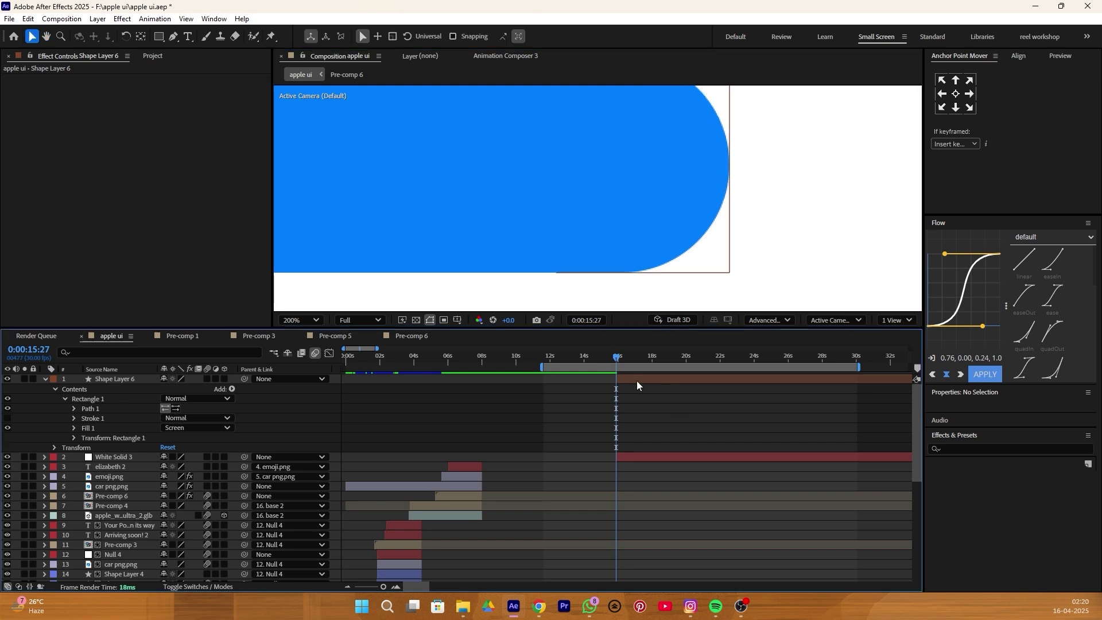
{"action": "left_click", "coordinate": [636, 380]}
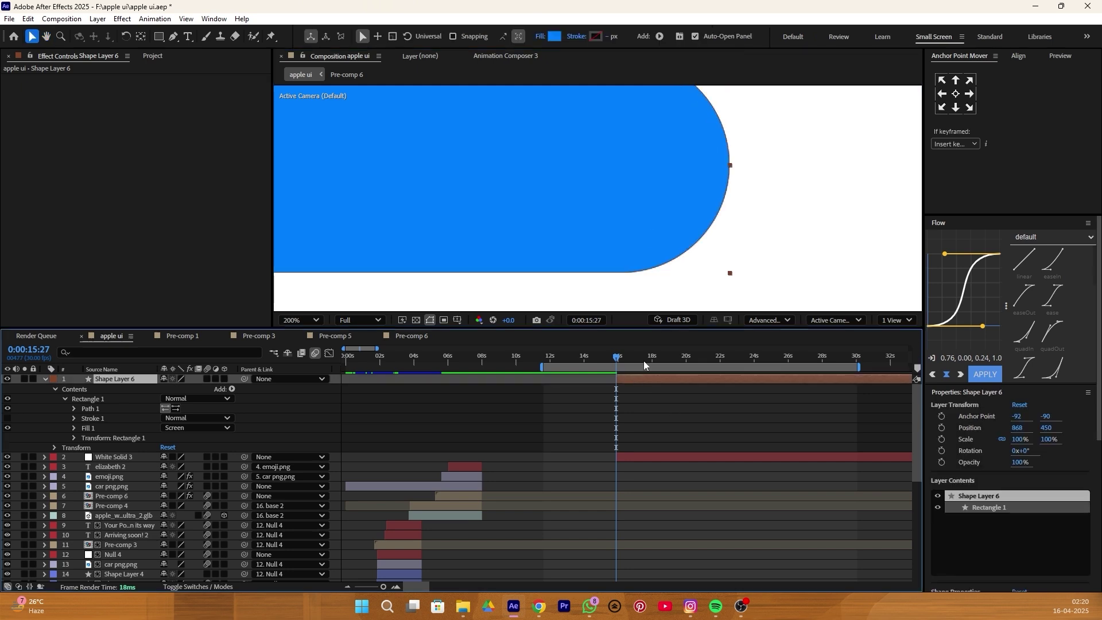
{"action": "left_click", "coordinate": [173, 36]}
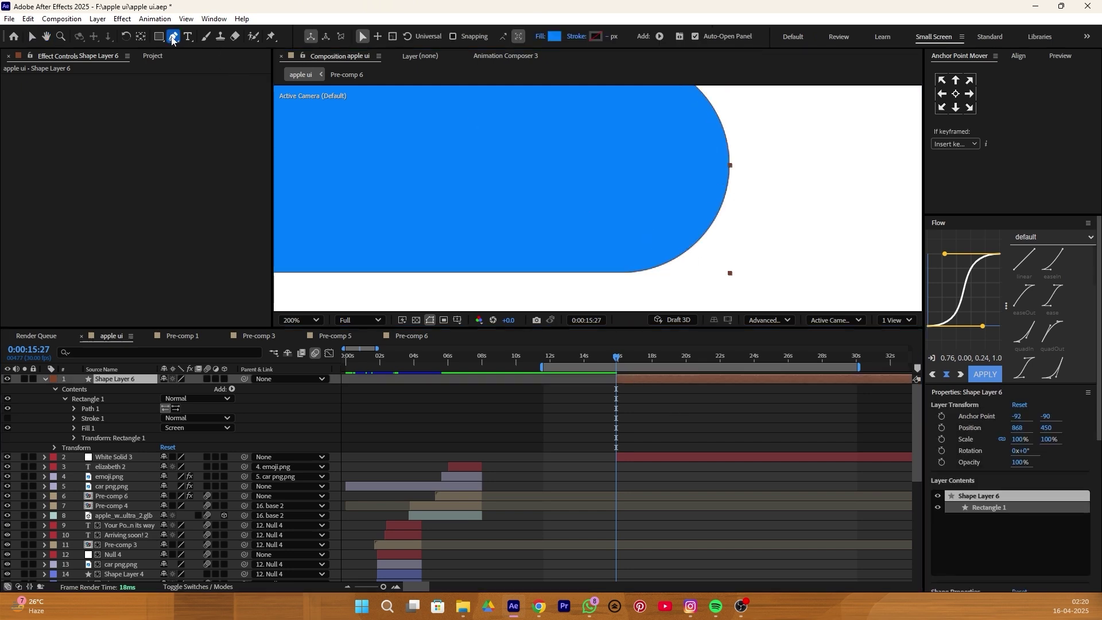
{"action": "left_click", "coordinate": [729, 181]}
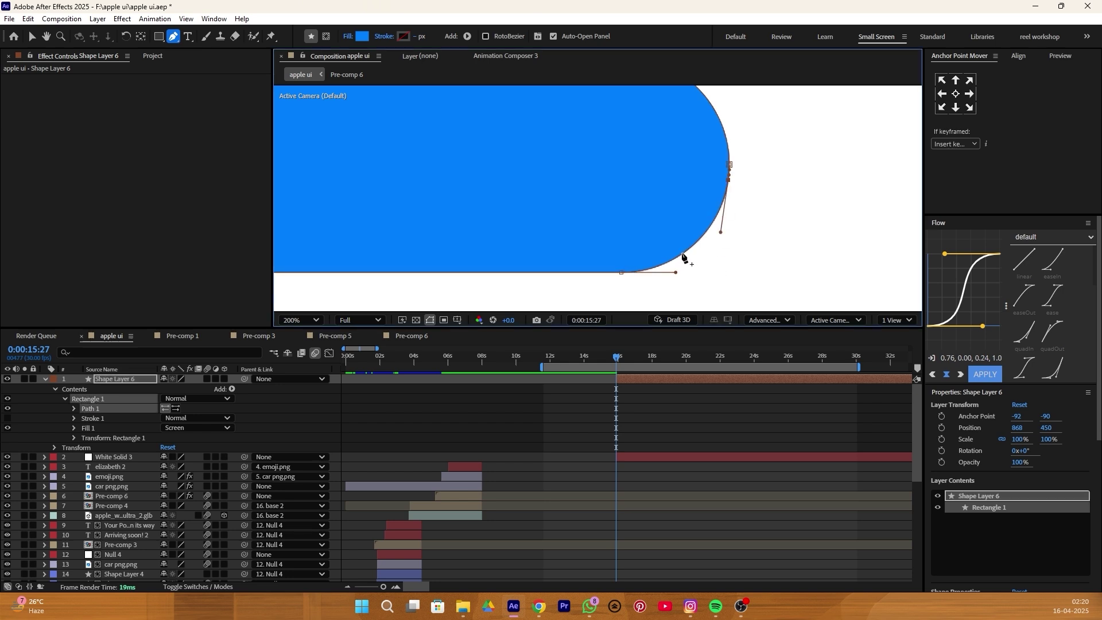
{"action": "scroll", "coordinate": [718, 228], "scroll_direction": "up", "scroll_amount": 2}
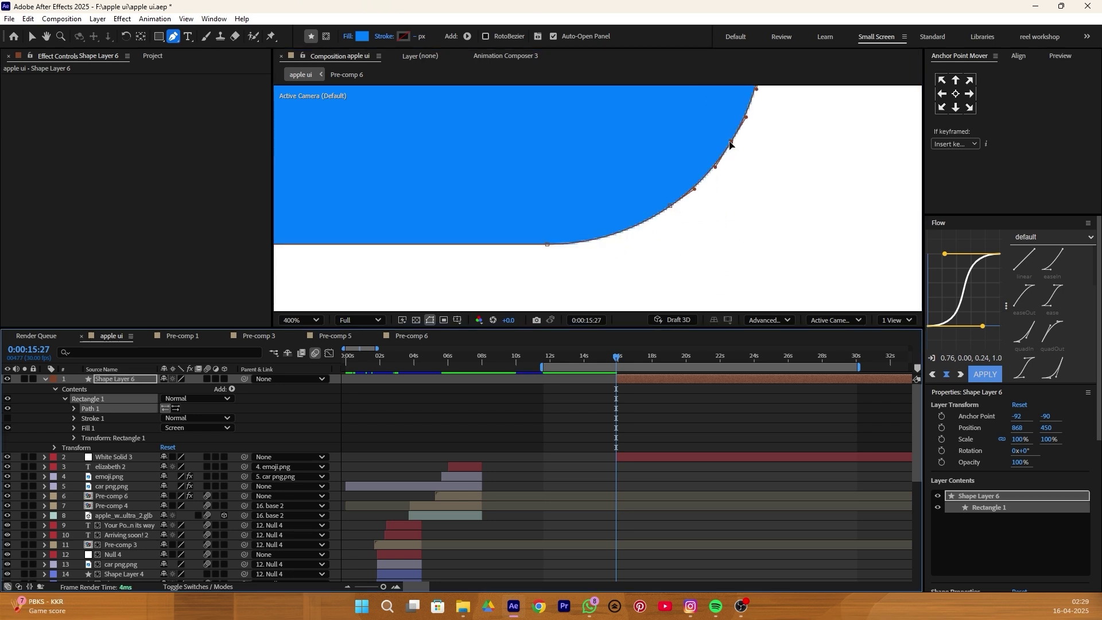
{"action": "left_click_drag", "start_coordinate": [738, 138], "coordinate": [785, 243]}
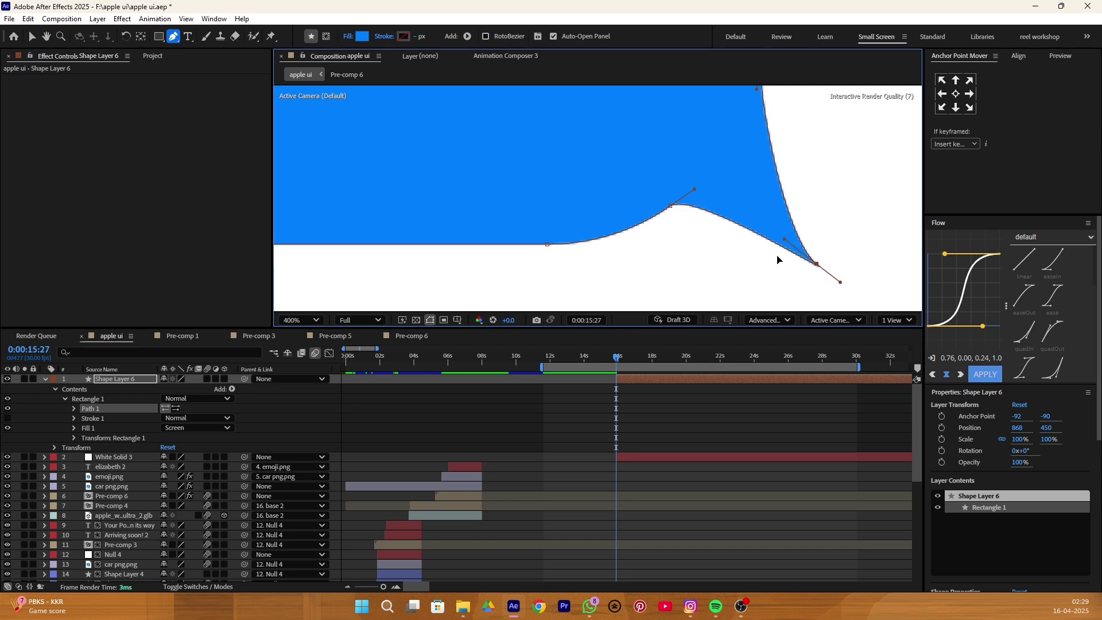
{"action": "left_click", "coordinate": [739, 397]}
- Add a text layer reading "why do they fail?" at the blue bubble
{"action": "scroll", "coordinate": [794, 148], "scroll_direction": "down", "scroll_amount": 3}
{"action": "left_click", "coordinate": [417, 186]}
{"action": "type", "text": "w"}
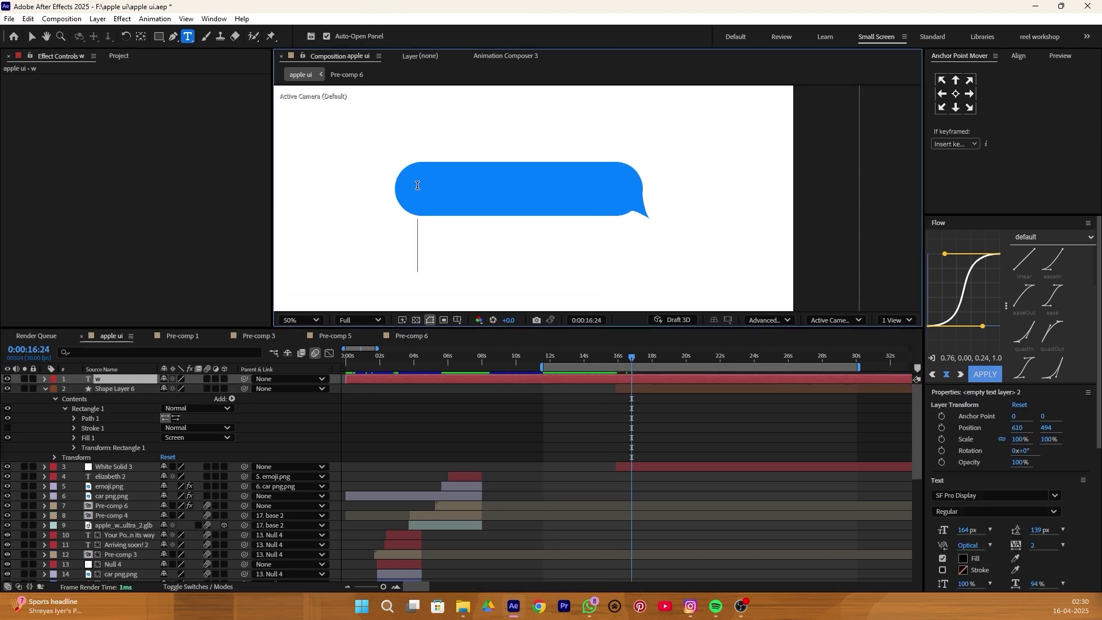
{"action": "type", "text": "hy do they"}
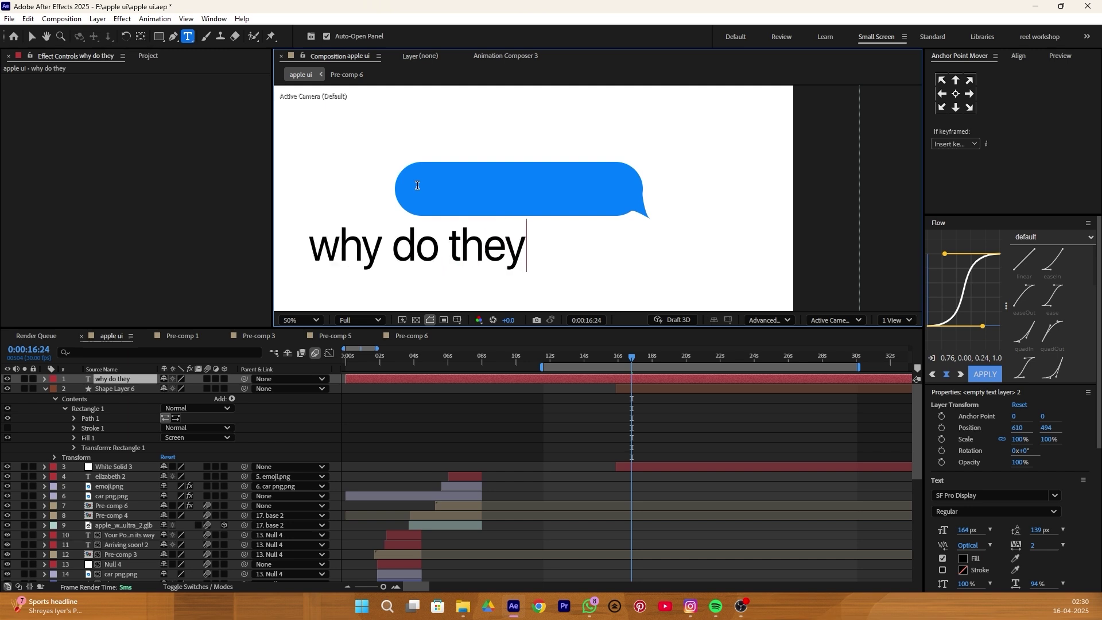
{"action": "type", "text": " fail?"}
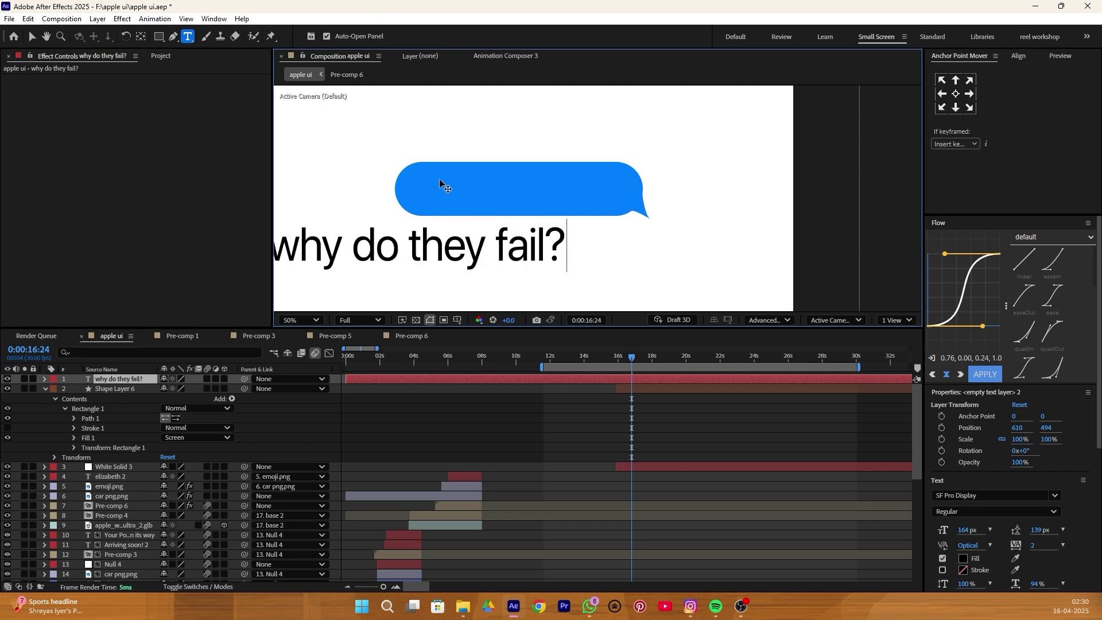
{"action": "key", "text": "Escape"}
- Fit the "why do they fail?" text inside the blue bubble at 58% scale with a centred anchor point and a white fill
{"action": "scroll", "coordinate": [446, 187], "scroll_direction": "down", "scroll_amount": 1}
{"action": "left_click_drag", "start_coordinate": [507, 224], "coordinate": [571, 197]}
{"action": "left_click", "coordinate": [954, 94]}
{"action": "left_click_drag", "start_coordinate": [1020, 438], "coordinate": [960, 432]}
{"action": "left_click_drag", "start_coordinate": [1048, 427], "coordinate": [1039, 429]}
{"action": "key", "text": "F2"}
{"action": "double_click", "coordinate": [547, 194]}
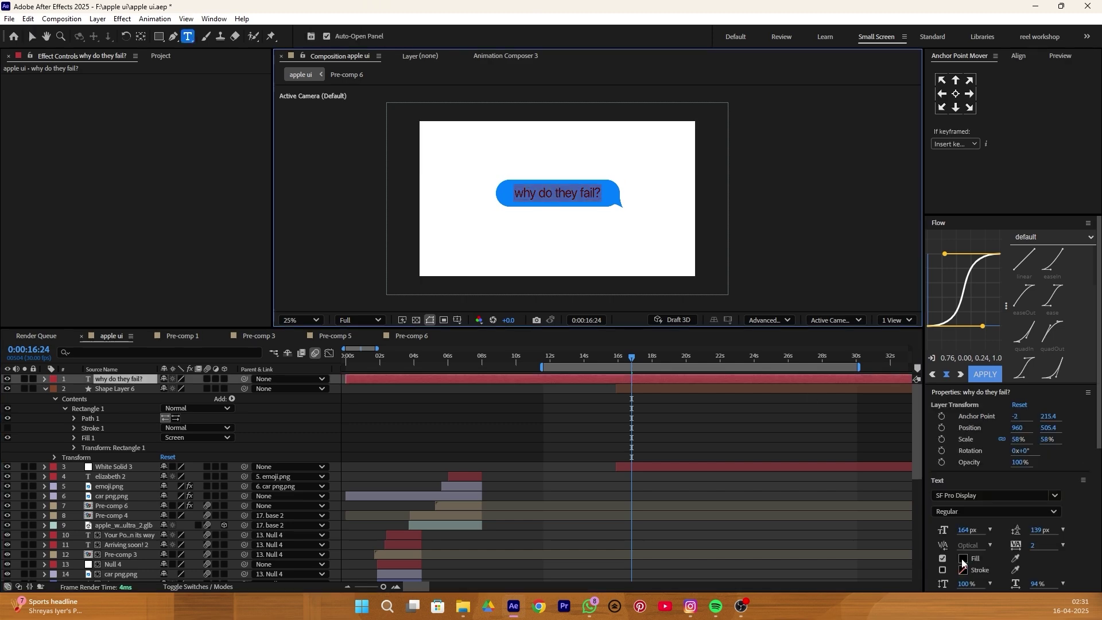
{"action": "left_click", "coordinate": [959, 559]}
- Rename Shape Layer 6 as "message ui"
{"action": "right_click", "coordinate": [630, 388]}
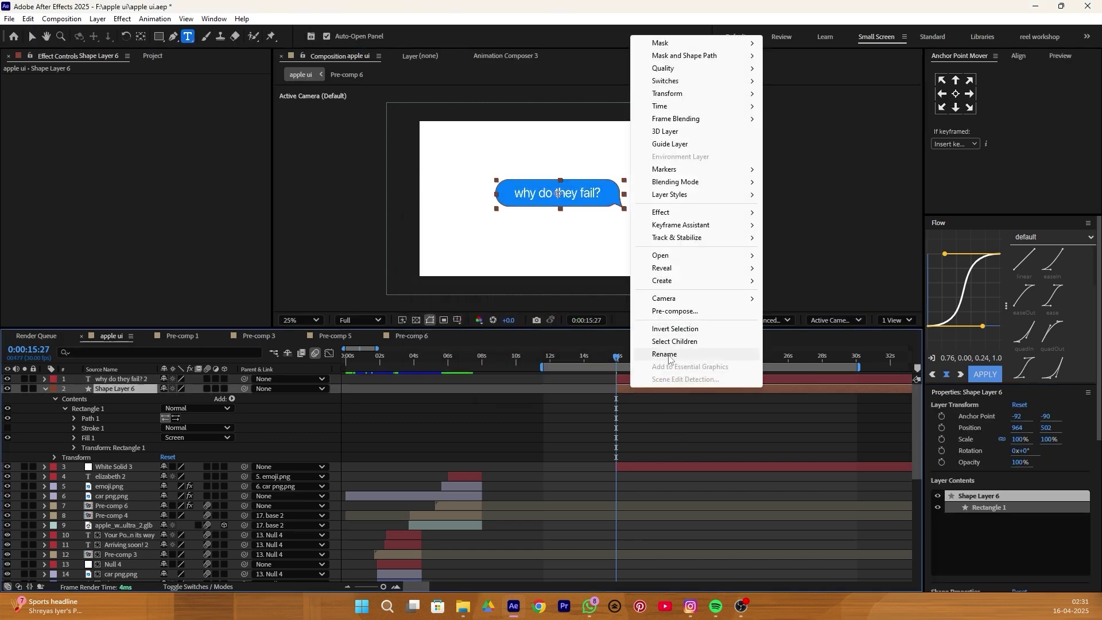
{"action": "left_click", "coordinate": [665, 355]}
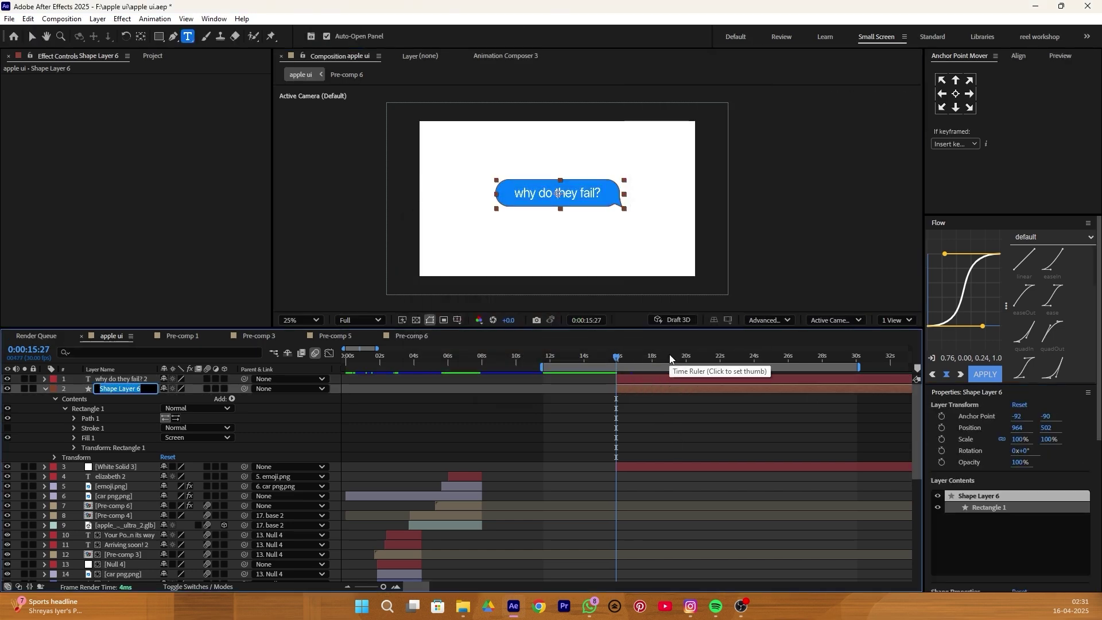
{"action": "type", "text": "message ui"}
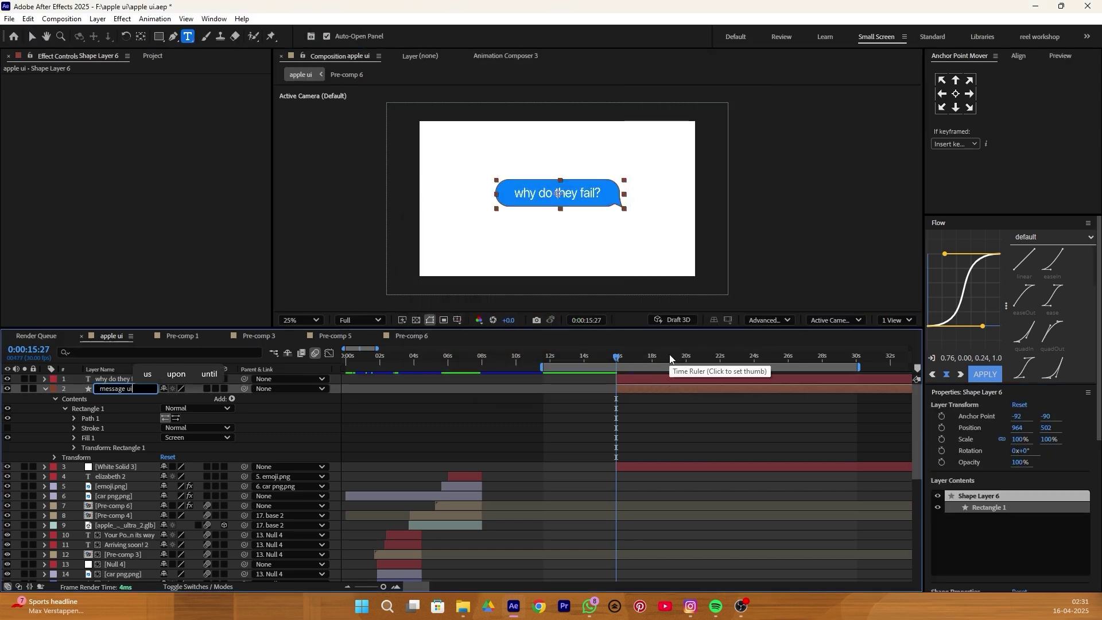
{"action": "key", "text": "Return"}
- Duplicate the message ui bubble, flip the copy horizontally and place it in the upper-left part of the composition
{"action": "key", "text": "v"}
{"action": "left_click", "coordinate": [562, 210]}
{"action": "key", "text": "ctrl+d"}
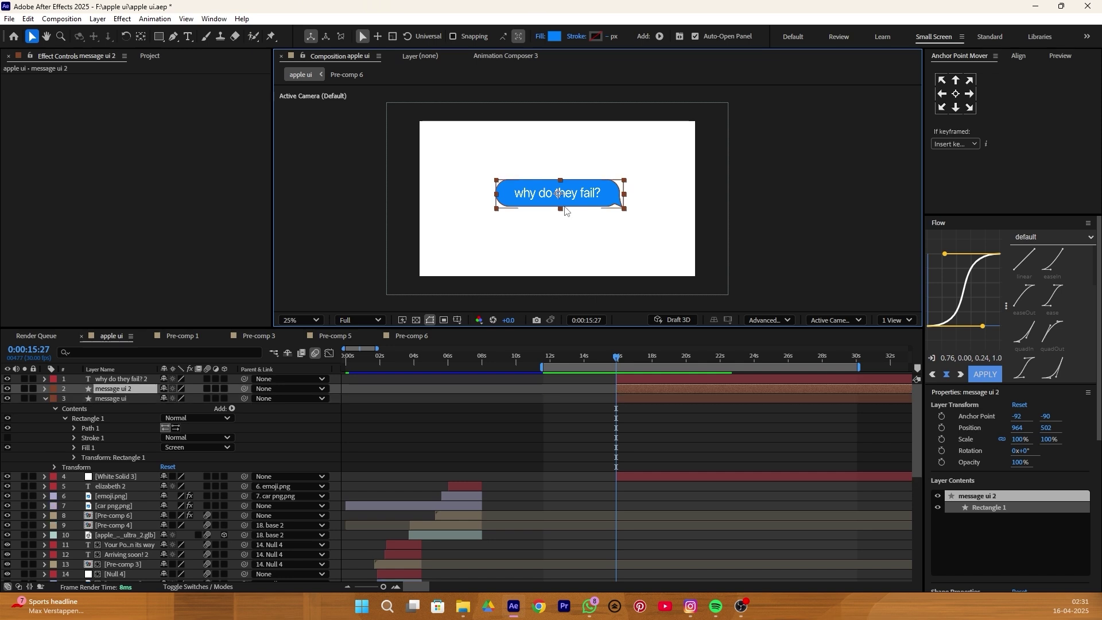
{"action": "right_click", "coordinate": [630, 391]}
{"action": "mouse_move", "coordinate": [694, 97]}
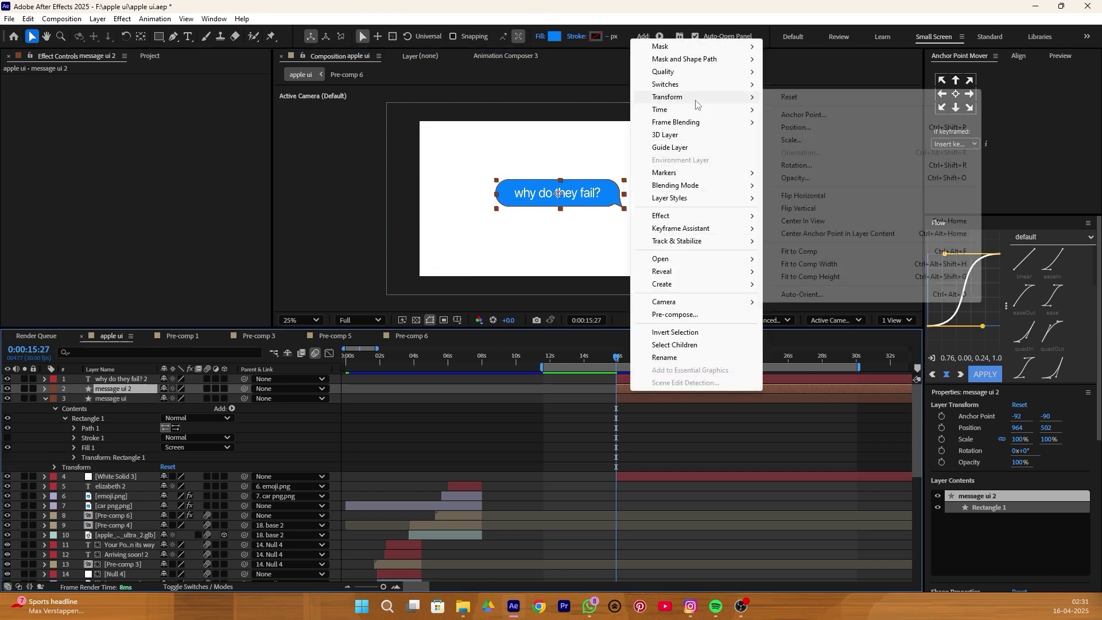
{"action": "left_click", "coordinate": [797, 195]}
{"action": "left_click", "coordinate": [707, 415]}
{"action": "left_click_drag", "start_coordinate": [510, 192], "coordinate": [461, 162]}
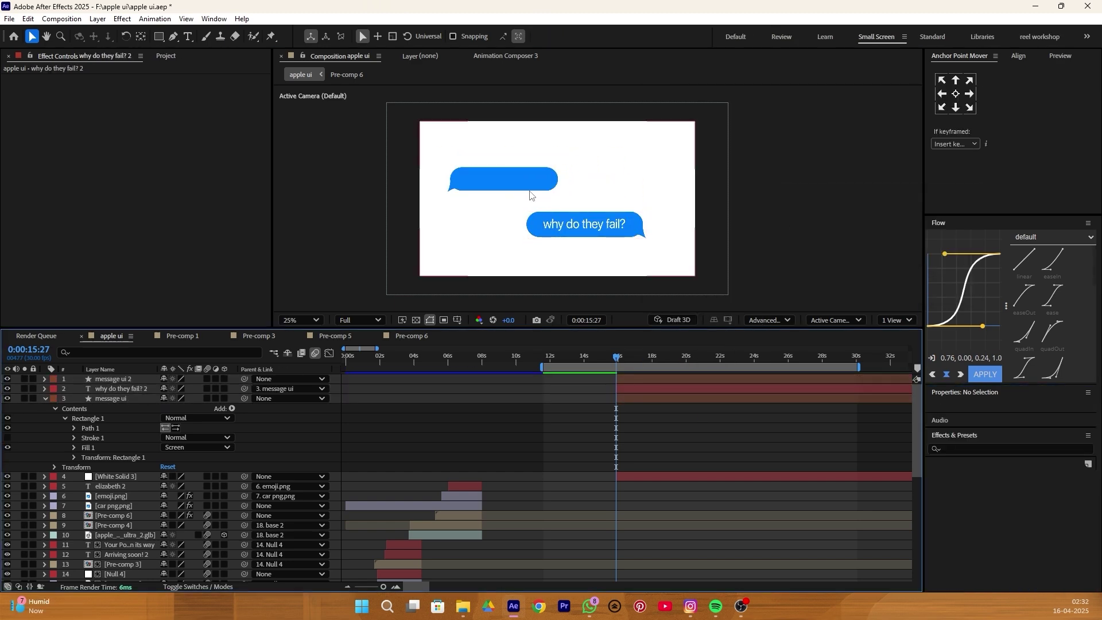
- Change the fill of the flipped message ui 2 bubble to light grey
{"action": "left_click", "coordinate": [516, 182]}
{"action": "left_click", "coordinate": [554, 37]}
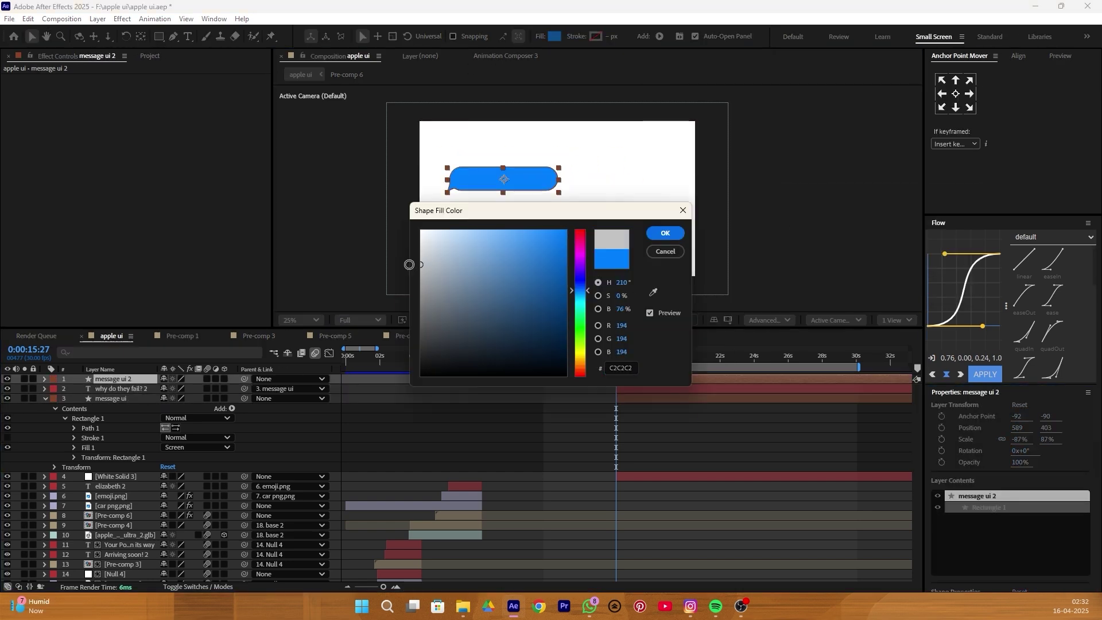
{"action": "left_click_drag", "start_coordinate": [436, 253], "coordinate": [408, 253]}
{"action": "left_click", "coordinate": [668, 235]}
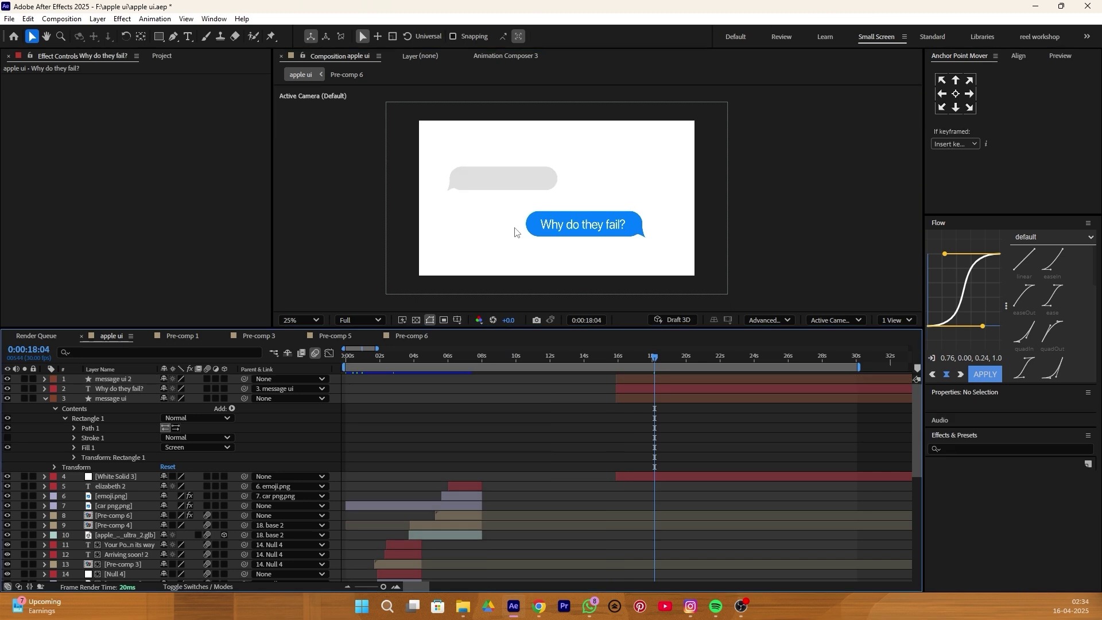
- Duplicate the "Why do they fail?" text onto the grey bubble and move the copy above message ui 2 in the layer order
{"action": "left_click", "coordinate": [551, 226]}
{"action": "key", "text": "ctrl+d"}
{"action": "left_click_drag", "start_coordinate": [543, 222], "coordinate": [464, 176]}
{"action": "left_click_drag", "start_coordinate": [120, 389], "coordinate": [120, 377]}
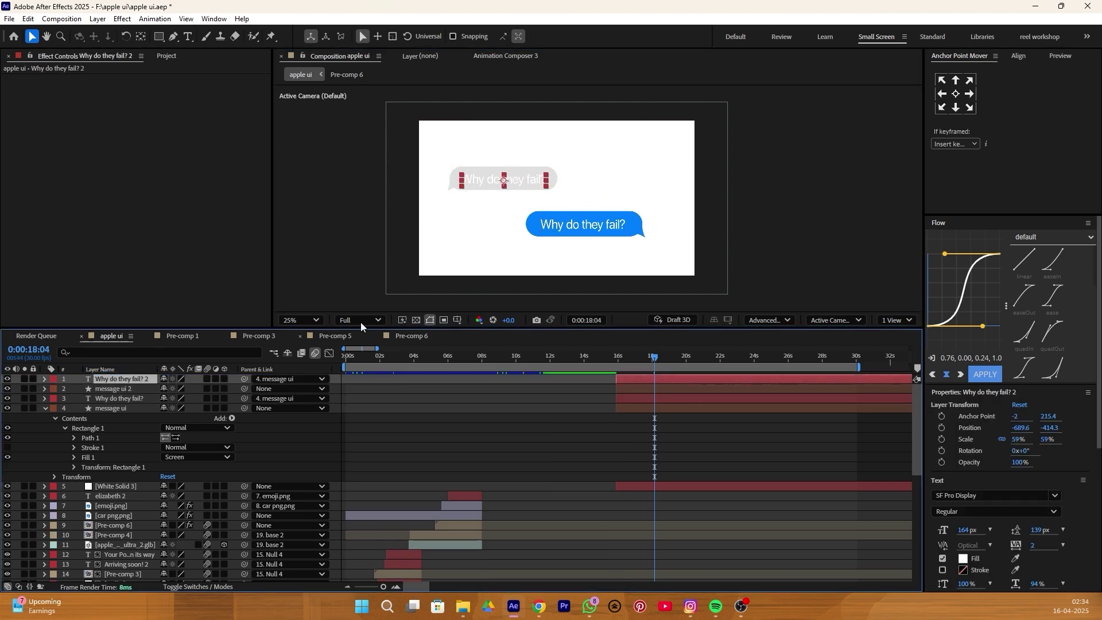
{"action": "scroll", "coordinate": [476, 182], "scroll_direction": "up", "scroll_amount": 2}
{"action": "left_click_drag", "start_coordinate": [361, 161], "coordinate": [356, 165]}
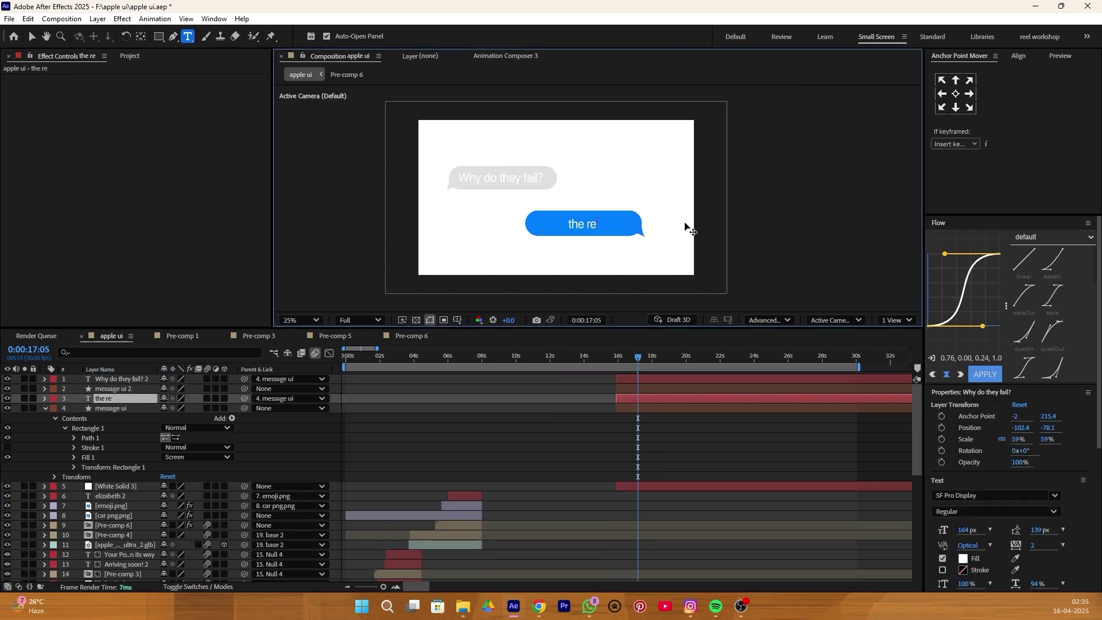
- Change the text in the blue bubble to "the reason is..."
{"action": "type", "text": "ason is.."}
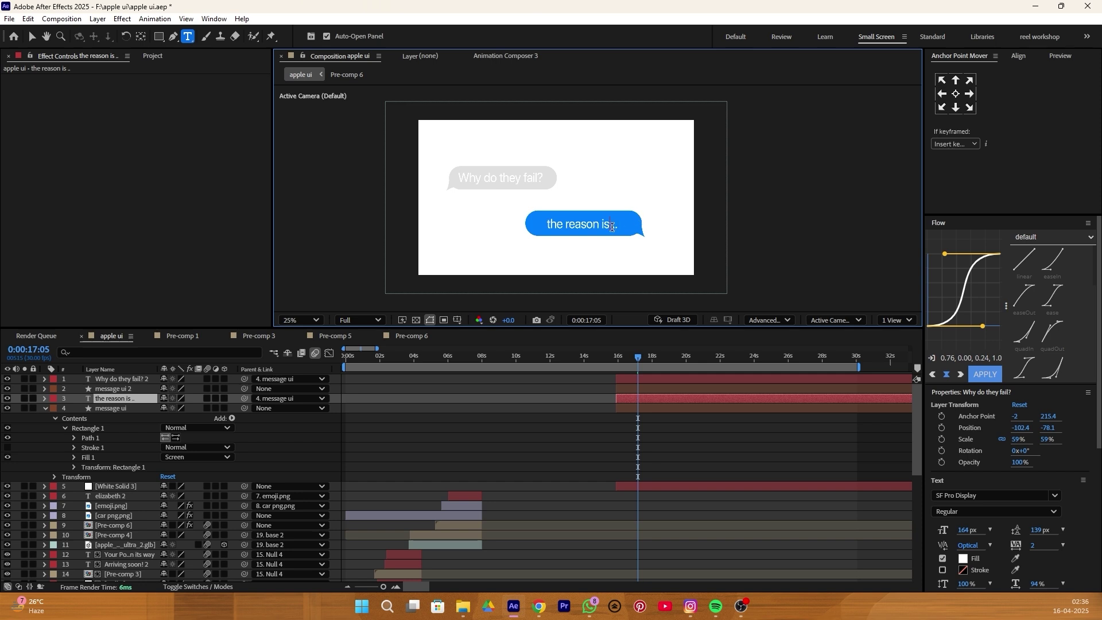
{"action": "key", "text": "BackSpace"}
{"action": "type", "text": "."}
{"action": "left_click", "coordinate": [861, 437]}
{"action": "left_click", "coordinate": [1033, 548]}
{"action": "left_click", "coordinate": [861, 437]}
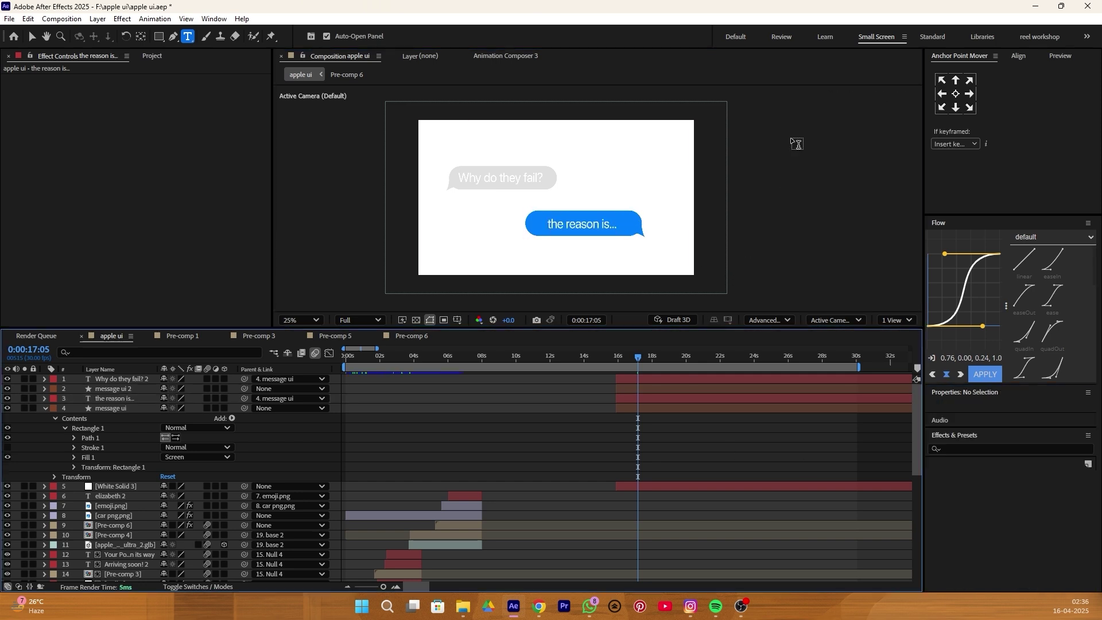
- Set the fill of the "Why do they fail?" text on the grey bubble to black
{"action": "triple_click", "coordinate": [478, 184]}
{"action": "left_click", "coordinate": [963, 559]}
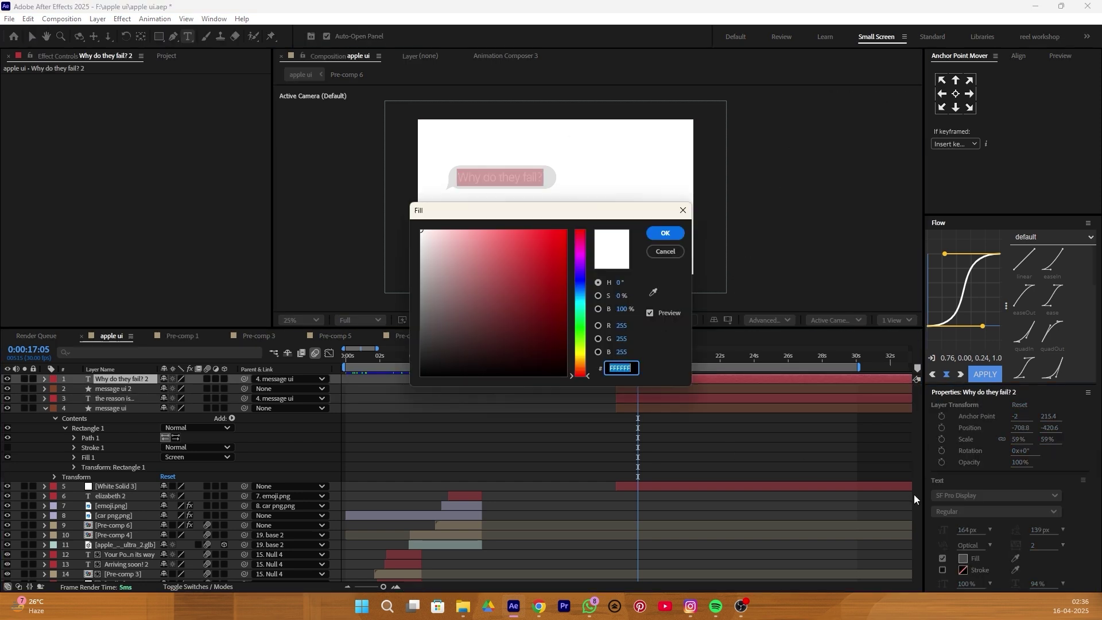
{"action": "mouse_move", "coordinate": [449, 289]}
{"action": "left_mouse_down"}
{"action": "mouse_move", "coordinate": [422, 322]}
{"action": "mouse_move", "coordinate": [281, 326]}
{"action": "mouse_move", "coordinate": [267, 354]}
{"action": "left_mouse_up"}
{"action": "left_click", "coordinate": [666, 252]}
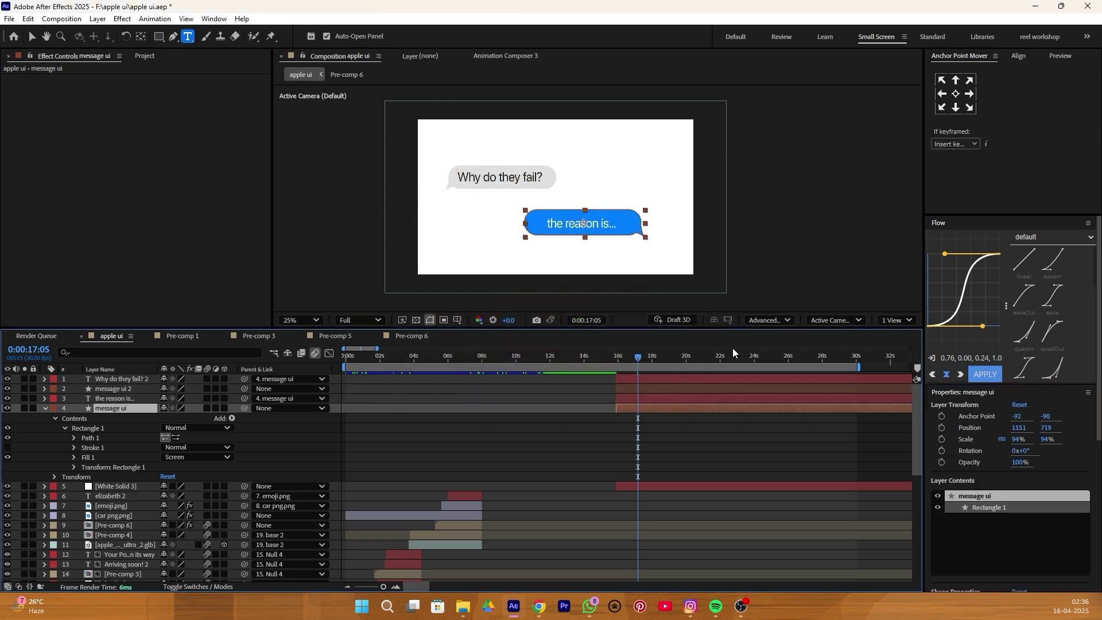
- Add a black "iMessage" heading centred above the two message bubbles
{"action": "left_click", "coordinate": [551, 146]}
{"action": "type", "text": "i"}
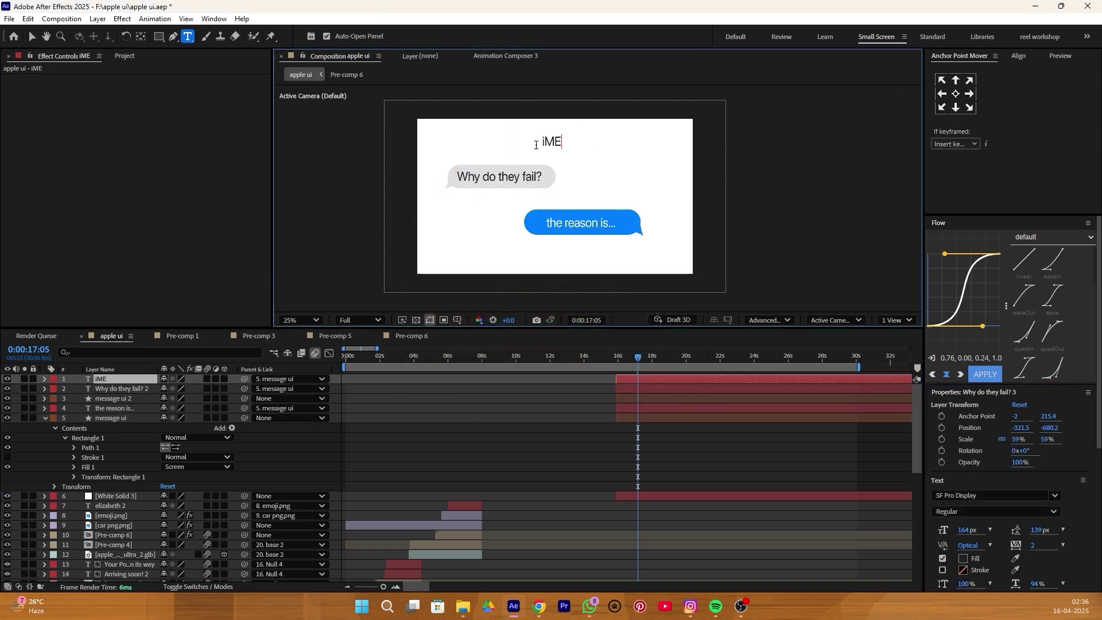
{"action": "type", "text": "Message"}
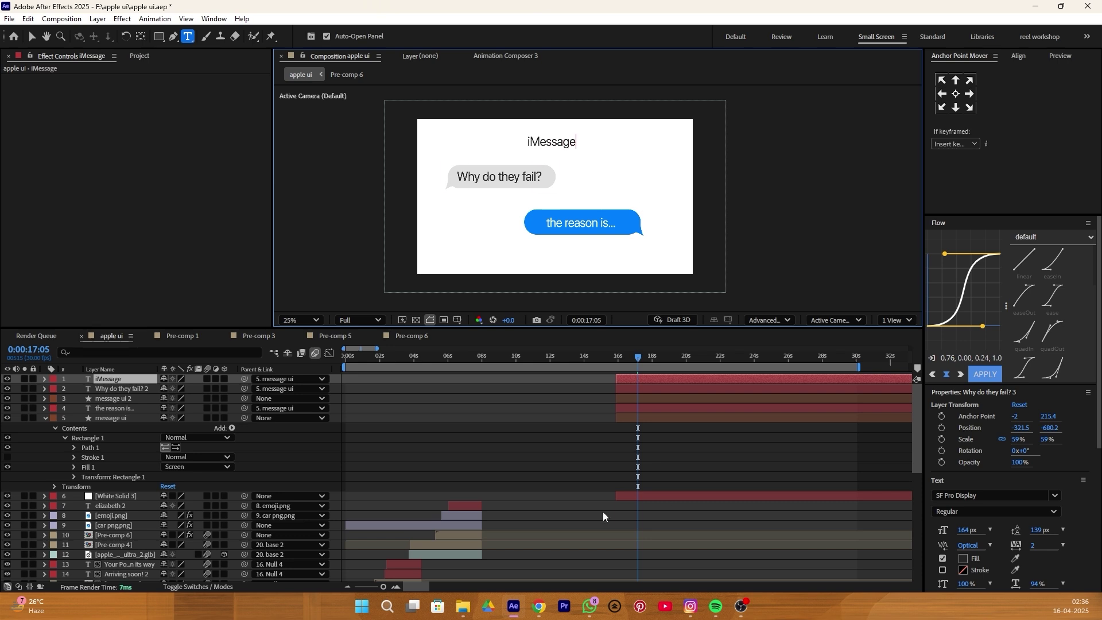
{"action": "key", "text": "Escape"}
{"action": "left_click", "coordinate": [736, 470]}
{"action": "key", "text": "v"}
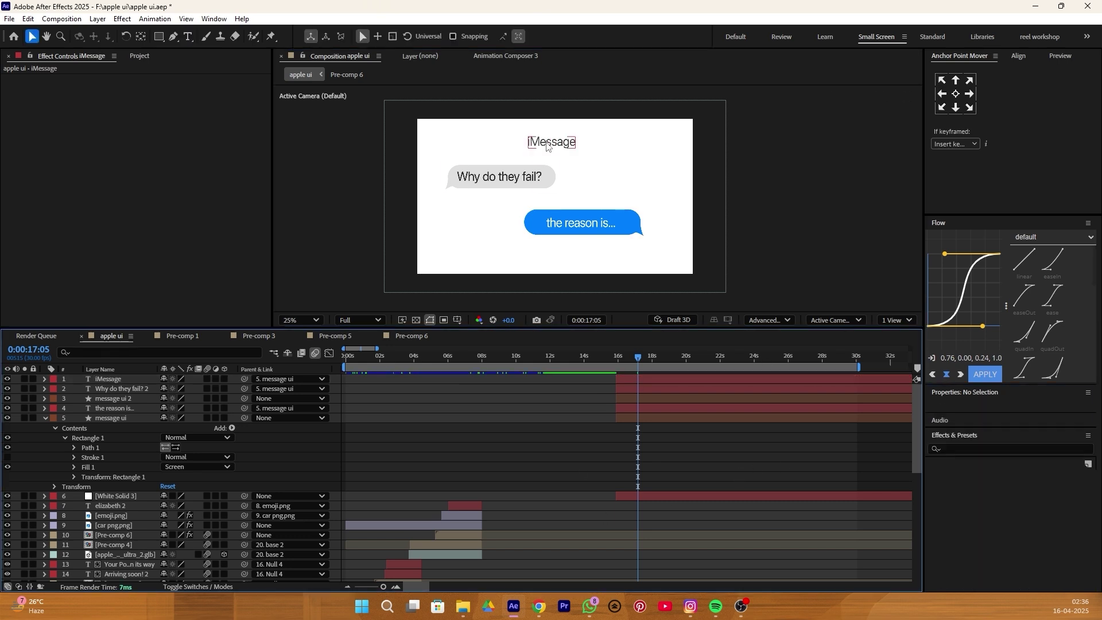
- Lower the iMessage heading's opacity to 73% and move it slightly up
{"action": "left_click", "coordinate": [552, 142]}
{"action": "left_click_drag", "start_coordinate": [1024, 462], "coordinate": [1008, 462]}
{"action": "left_click_drag", "start_coordinate": [1048, 428], "coordinate": [1089, 449]}
- Duplicate the heading just below itself as a smaller "London, 23:42" line and lower the opacity of both texts to a light grey
{"action": "key", "text": "ctrl+d"}
{"action": "double_click", "coordinate": [532, 146]}
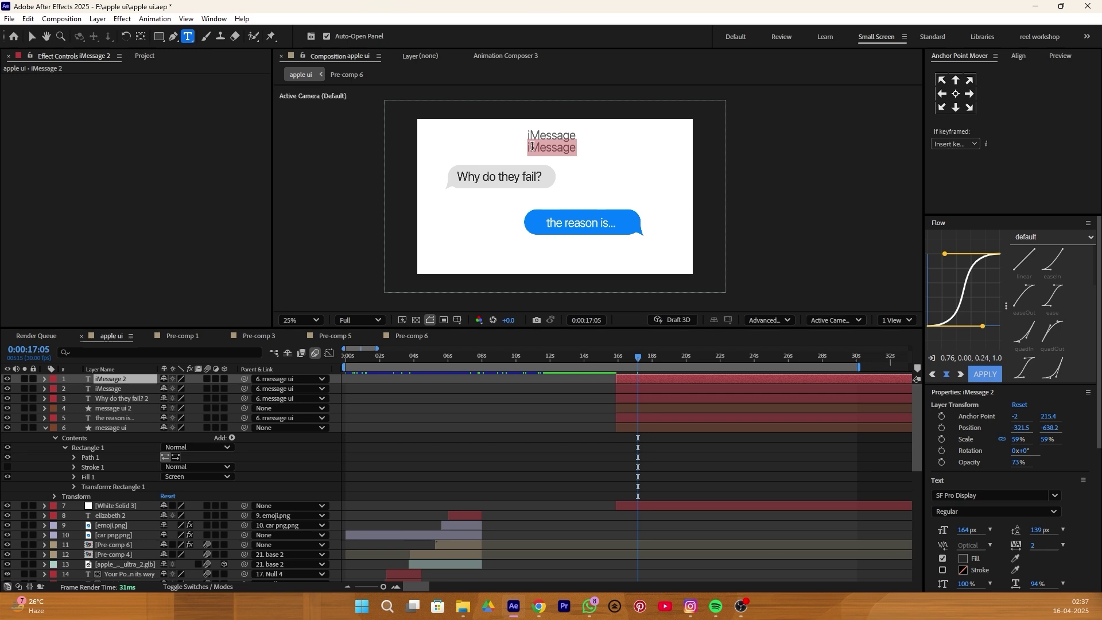
{"action": "key", "text": "BackSpace"}
{"action": "type", "text": "london, 12:43"}
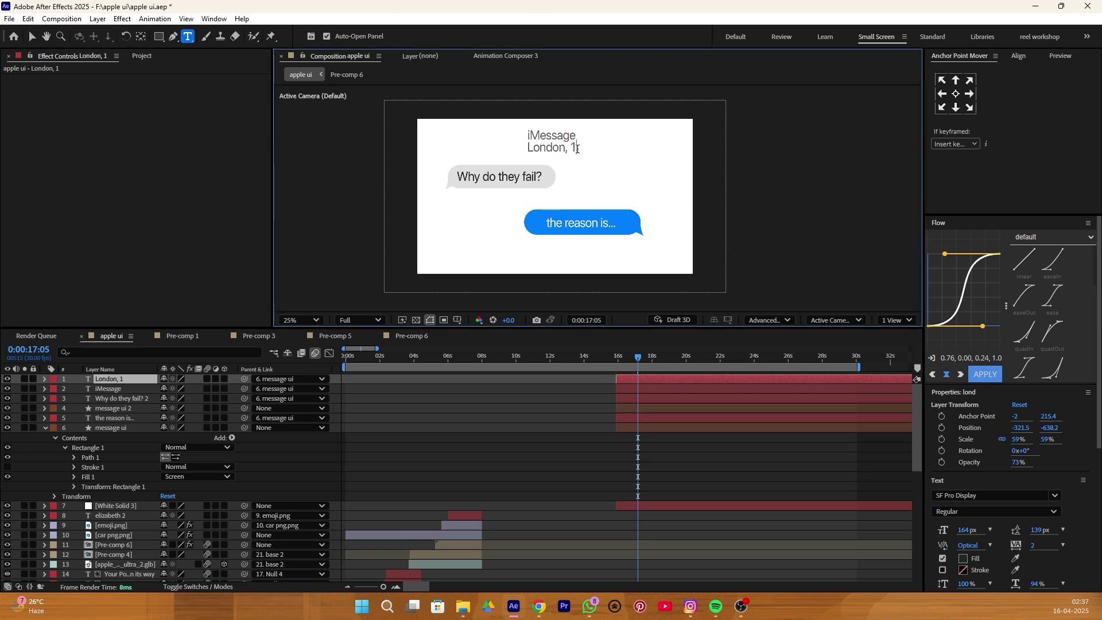
{"action": "type", "text": "3:42"}
{"action": "key", "text": "Escape"}
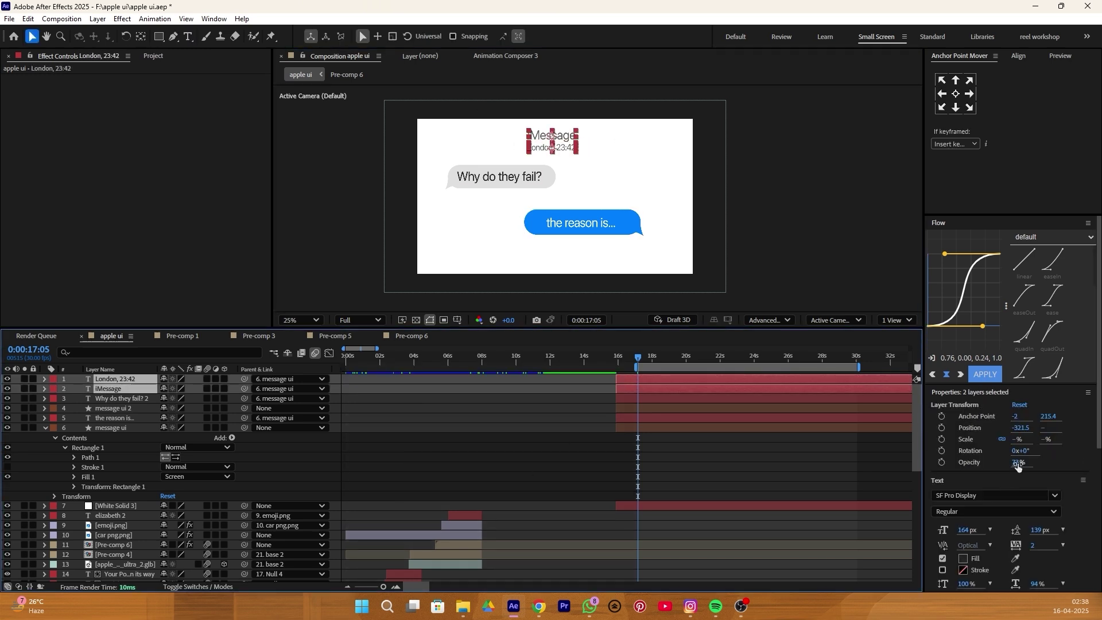
{"action": "left_click_drag", "start_coordinate": [1017, 463], "coordinate": [995, 464]}
{"action": "left_click", "coordinate": [770, 447]}
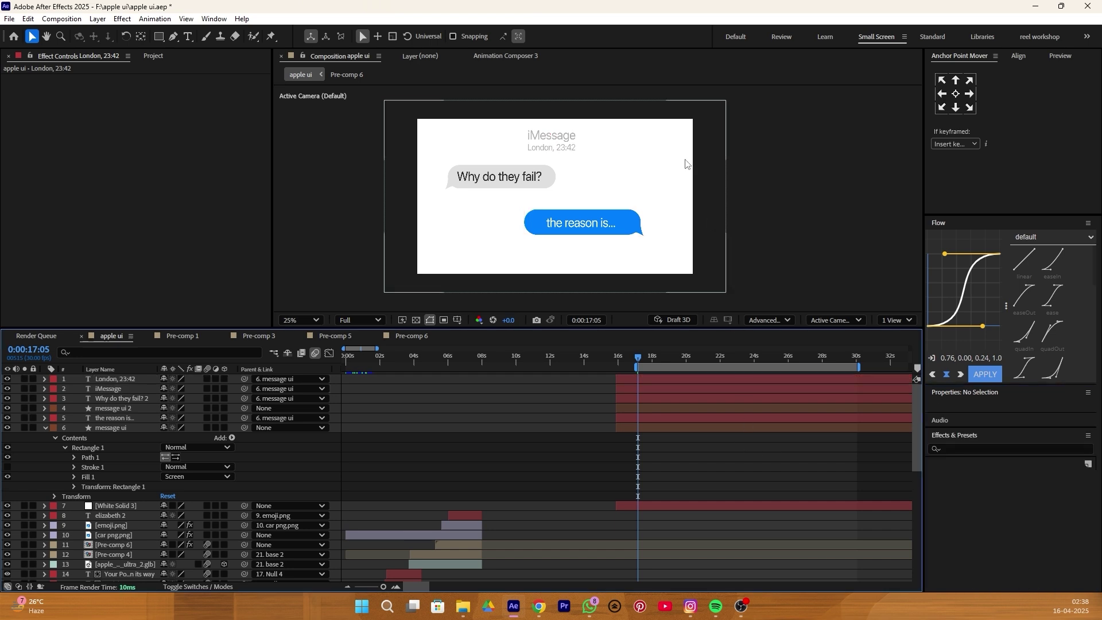
- Pre-compose the "Why do they fail? 2" text together with its grey bubble, message ui 2
{"action": "left_click", "coordinate": [109, 397]}
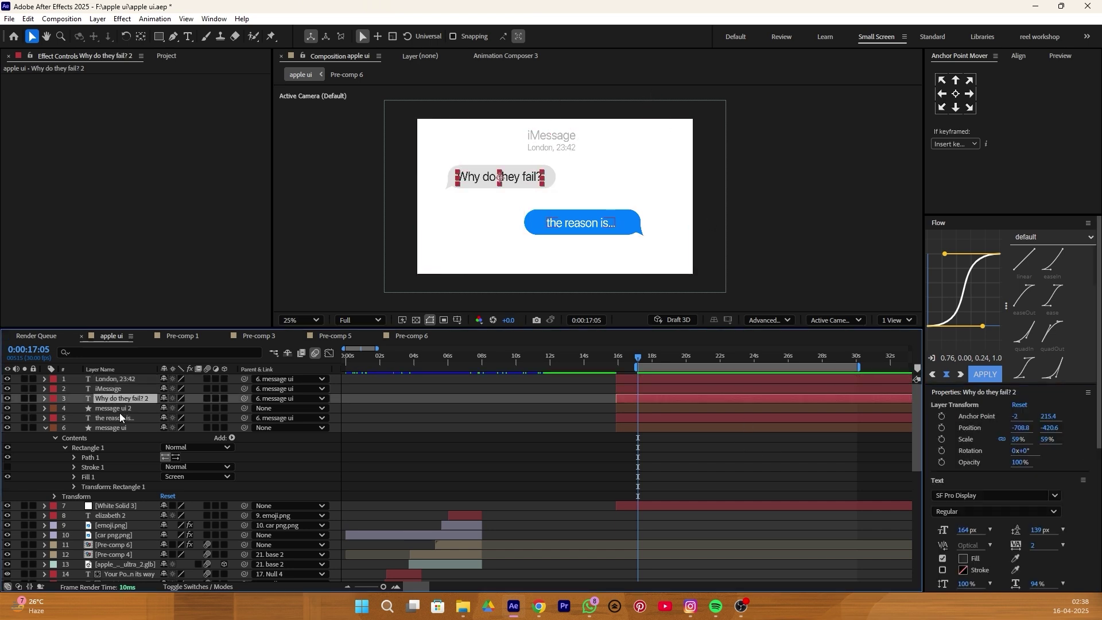
{"action": "left_click", "coordinate": [121, 409], "text": "ctrl"}
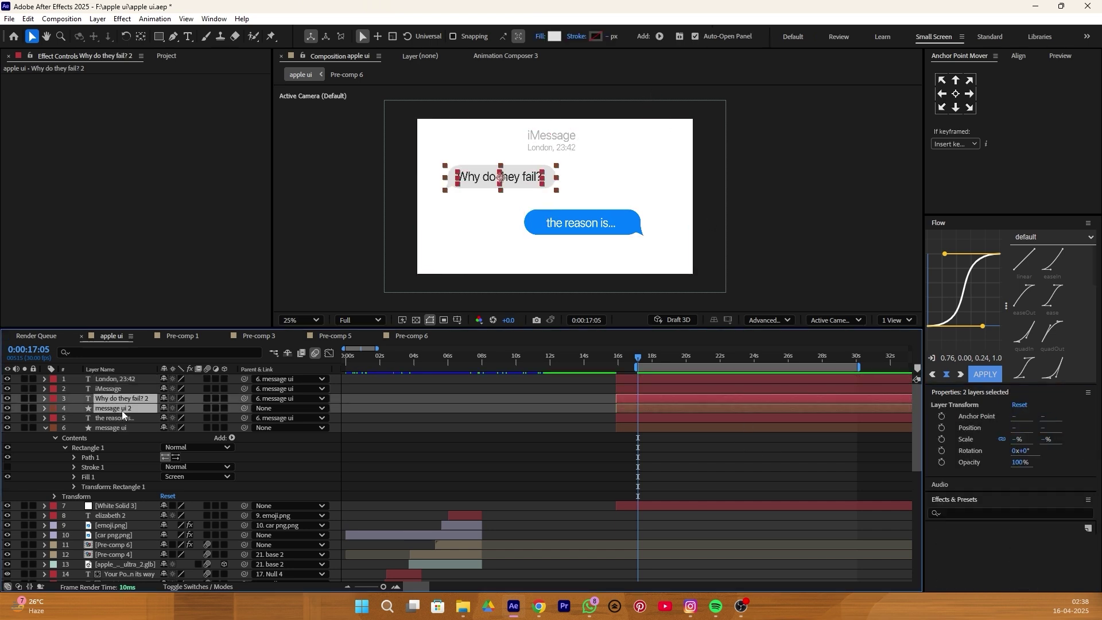
{"action": "right_click", "coordinate": [122, 410]}
{"action": "left_click", "coordinate": [162, 333]}
{"action": "left_click", "coordinate": [606, 386]}
- Pre-compose the "the reason is..." text together with its blue bubble, message ui
{"action": "left_click", "coordinate": [109, 408]}
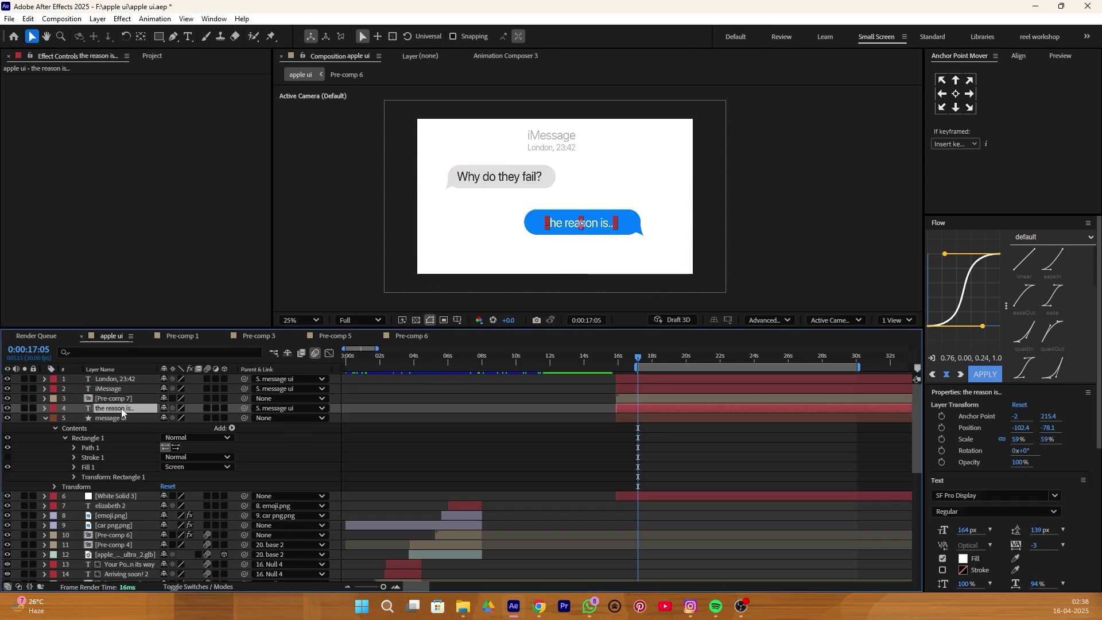
{"action": "left_click", "coordinate": [125, 418], "text": "ctrl"}
{"action": "right_click", "coordinate": [125, 419]}
{"action": "left_click", "coordinate": [158, 341]}
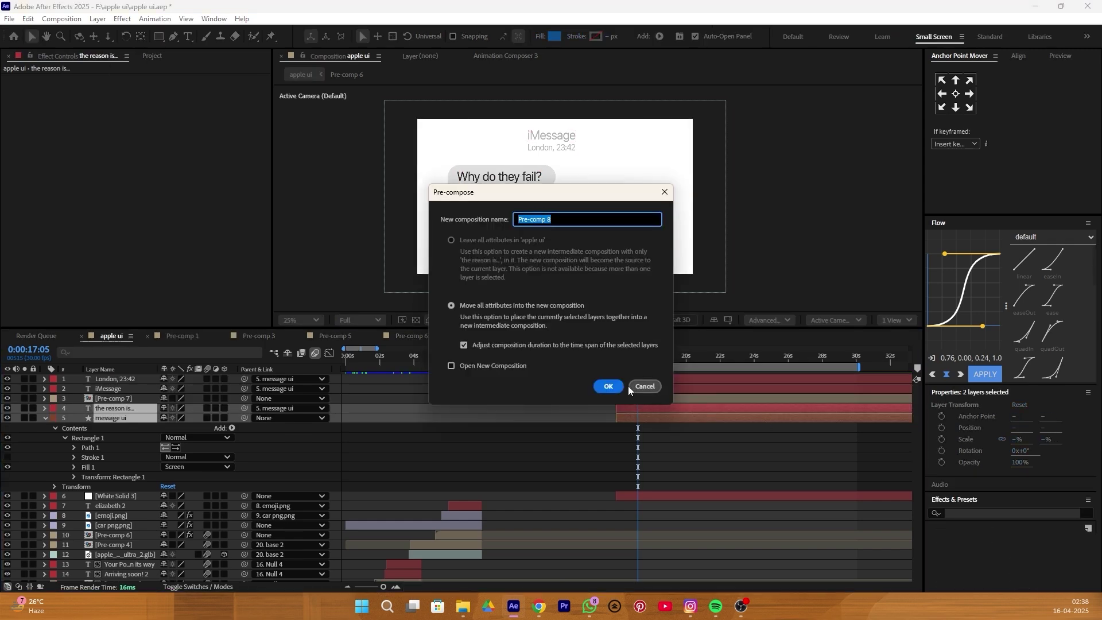
{"action": "left_click", "coordinate": [605, 387]}
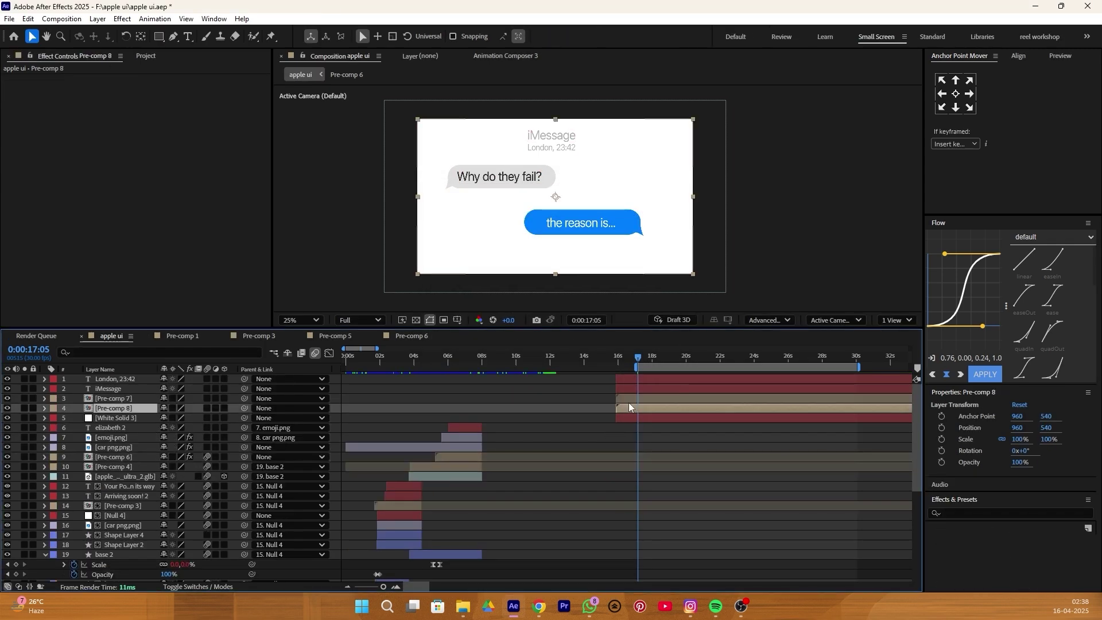
- Inside the blue bubble's pre-comp, apply the saved "Wor" text animation preset to "the reason is..."
{"action": "double_click", "coordinate": [622, 408]}
{"action": "key", "text": "ctrl+space"}
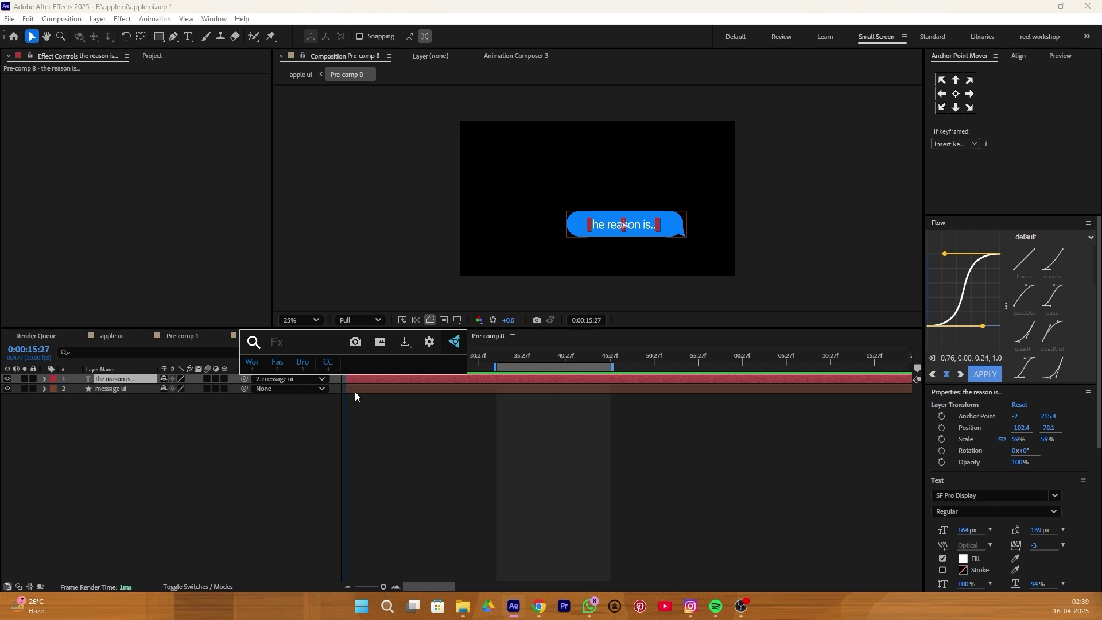
{"action": "left_click", "coordinate": [255, 364]}
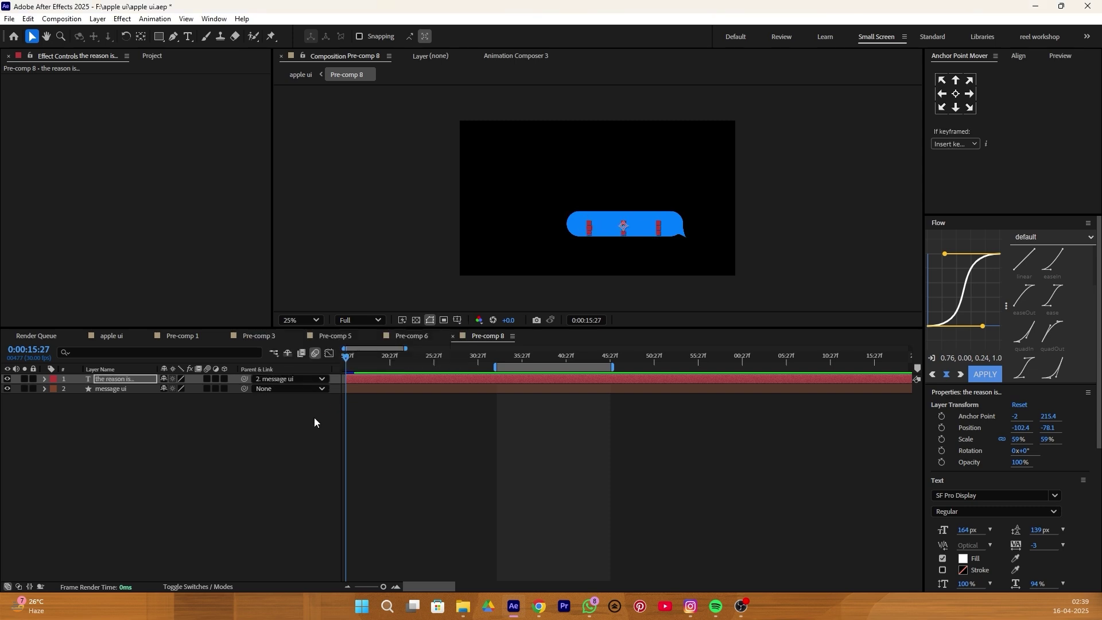
{"action": "left_click", "coordinate": [383, 438]}
- Move the Range Selector Offset keyframes of "the reason is..." earlier, ease them and return to the apple ui composition
{"action": "left_click_drag", "start_coordinate": [355, 361], "coordinate": [349, 361]}
{"action": "left_click", "coordinate": [115, 378]}
{"action": "left_click", "coordinate": [45, 379]}
{"action": "left_click", "coordinate": [53, 388]}
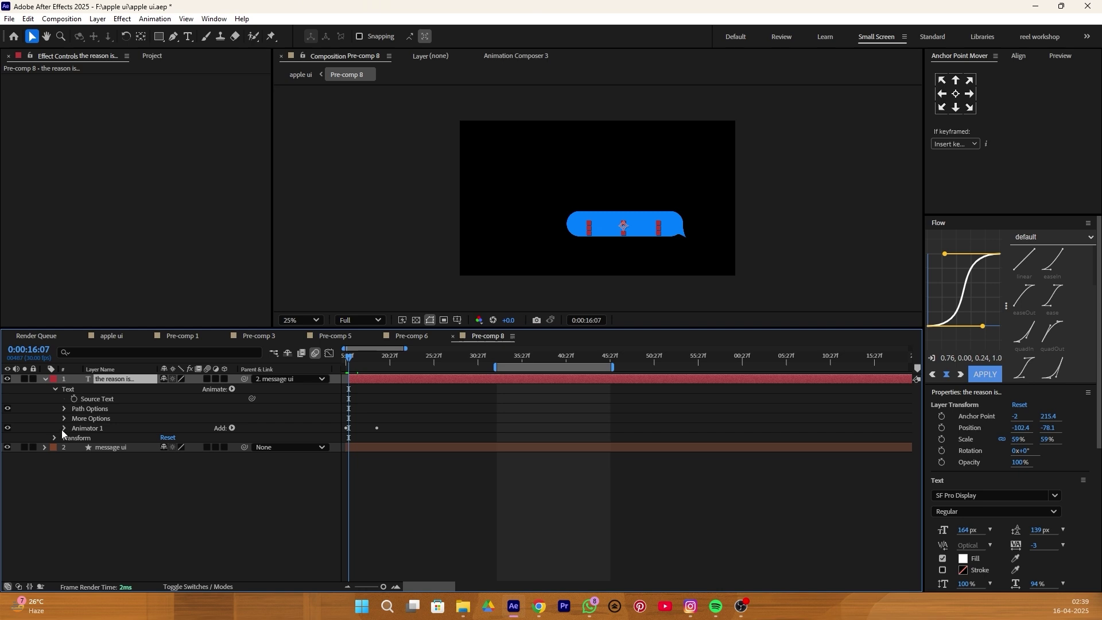
{"action": "left_click", "coordinate": [63, 428]}
{"action": "left_click", "coordinate": [73, 438]}
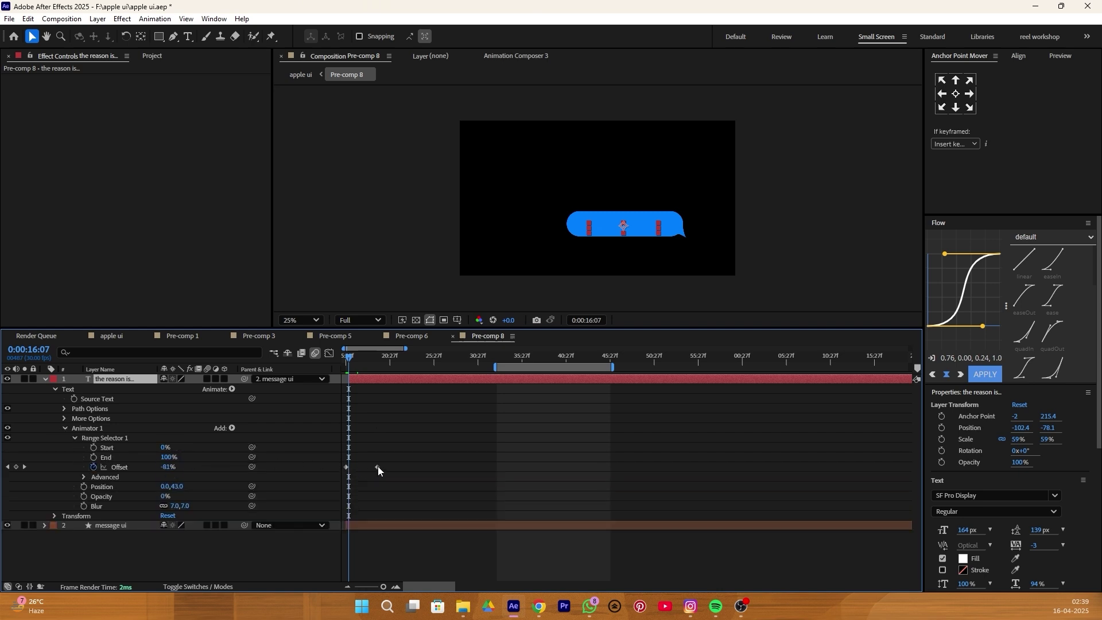
{"action": "left_click_drag", "start_coordinate": [377, 466], "coordinate": [369, 466]}
{"action": "left_click_drag", "start_coordinate": [406, 348], "coordinate": [366, 348]}
{"action": "left_click_drag", "start_coordinate": [415, 467], "coordinate": [386, 467]}
{"action": "left_click_drag", "start_coordinate": [401, 445], "coordinate": [322, 497]}
{"action": "key", "text": "F2"}
{"action": "left_click_drag", "start_coordinate": [355, 359], "coordinate": [345, 380]}
{"action": "key", "text": "space"}
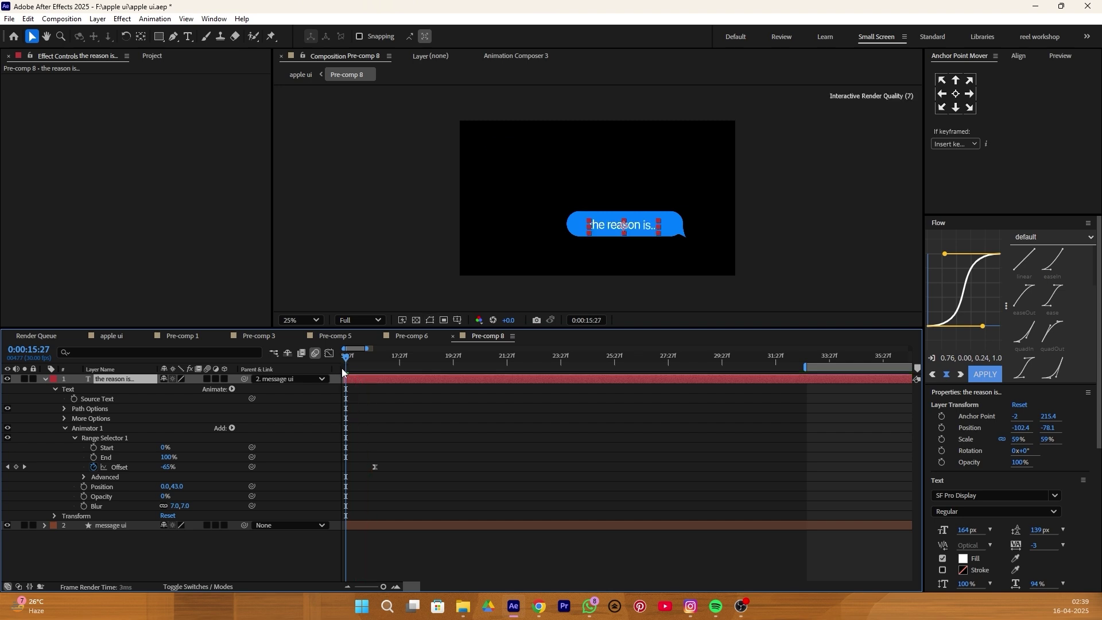
{"action": "key", "text": "space"}
{"action": "key", "text": "ctrl+z"}
{"action": "key", "text": "shift+Escape"}
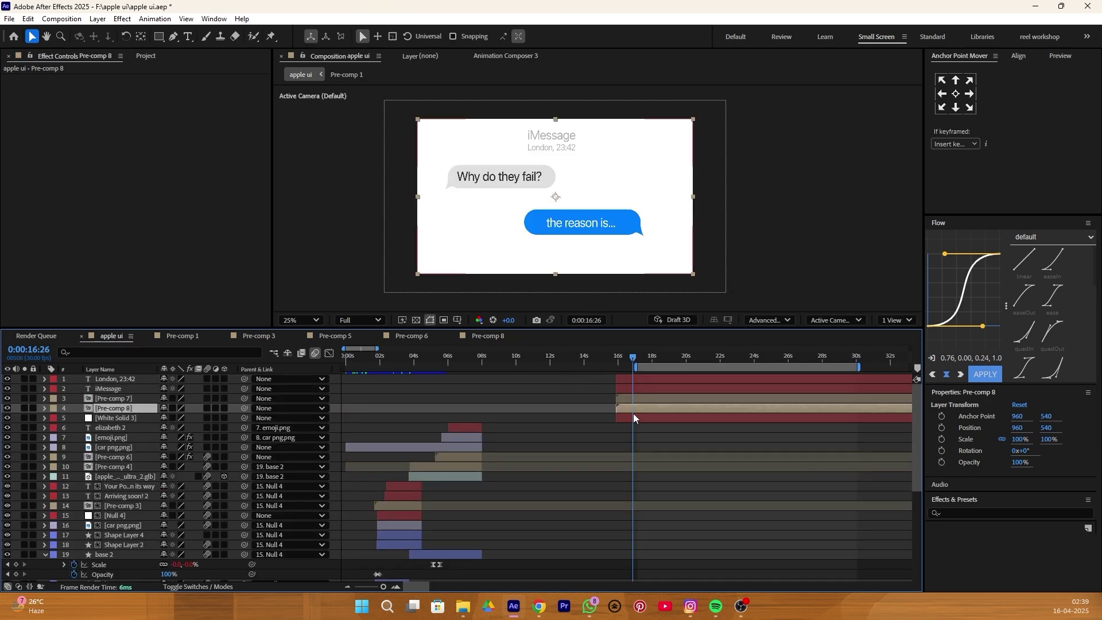
- Inside the grey bubble's pre-comp, apply the saved "Wor" text animation preset to "Why do they fail?"
{"action": "double_click", "coordinate": [625, 400]}
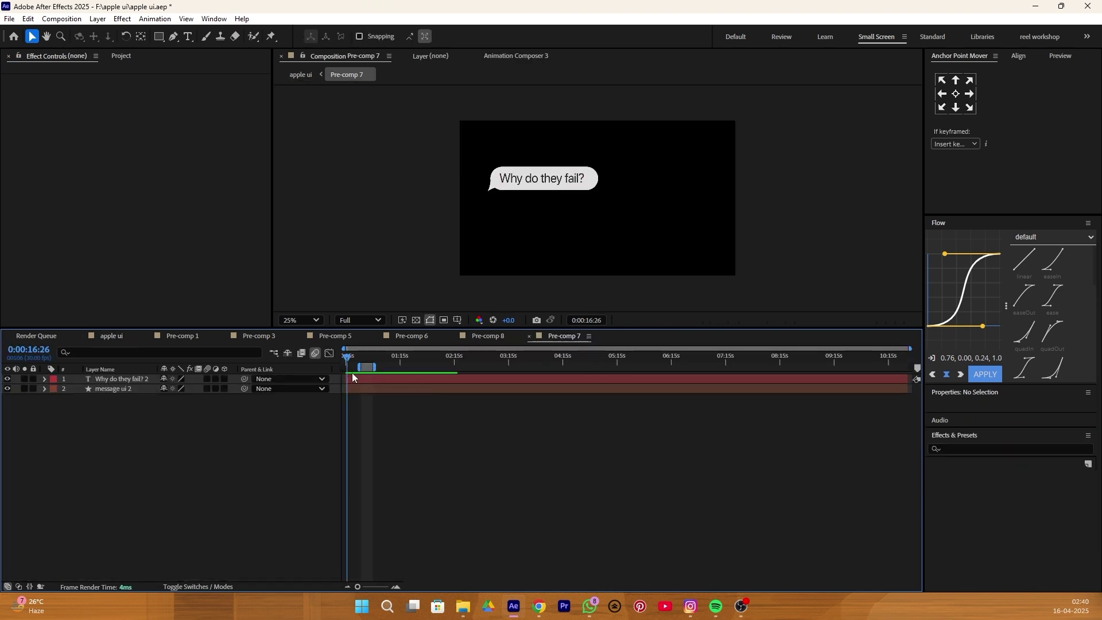
{"action": "left_click", "coordinate": [363, 378]}
{"action": "key", "text": "ctrl+space"}
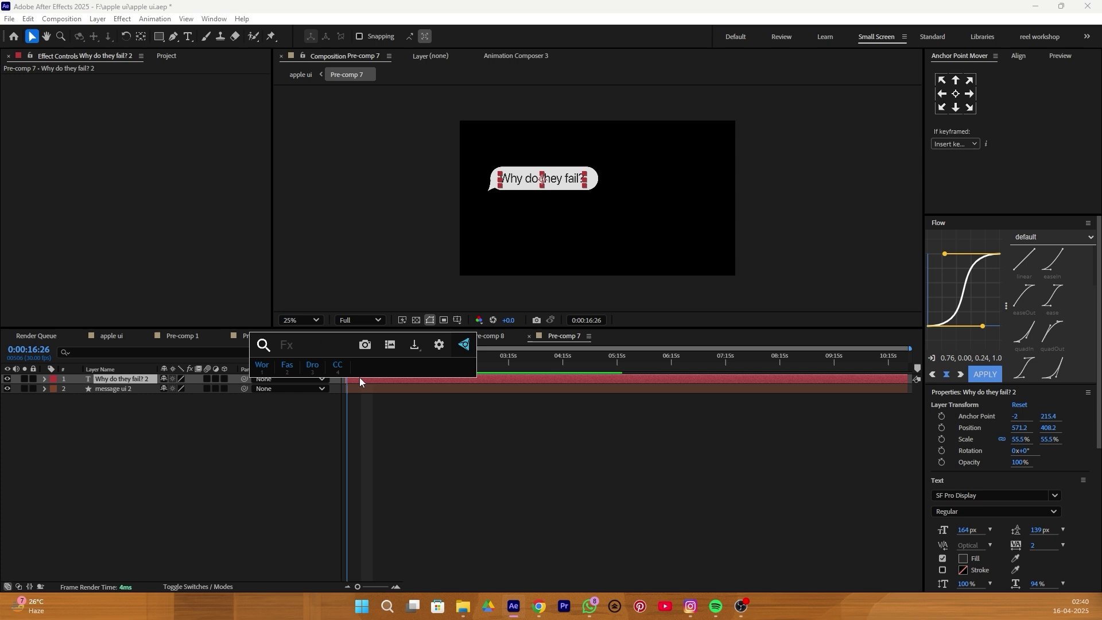
{"action": "left_click", "coordinate": [267, 369]}
- Shorten the "Why do they fail?" text reveal by moving its last Offset keyframe earlier, ease it and preview the result
{"action": "left_click", "coordinate": [44, 380]}
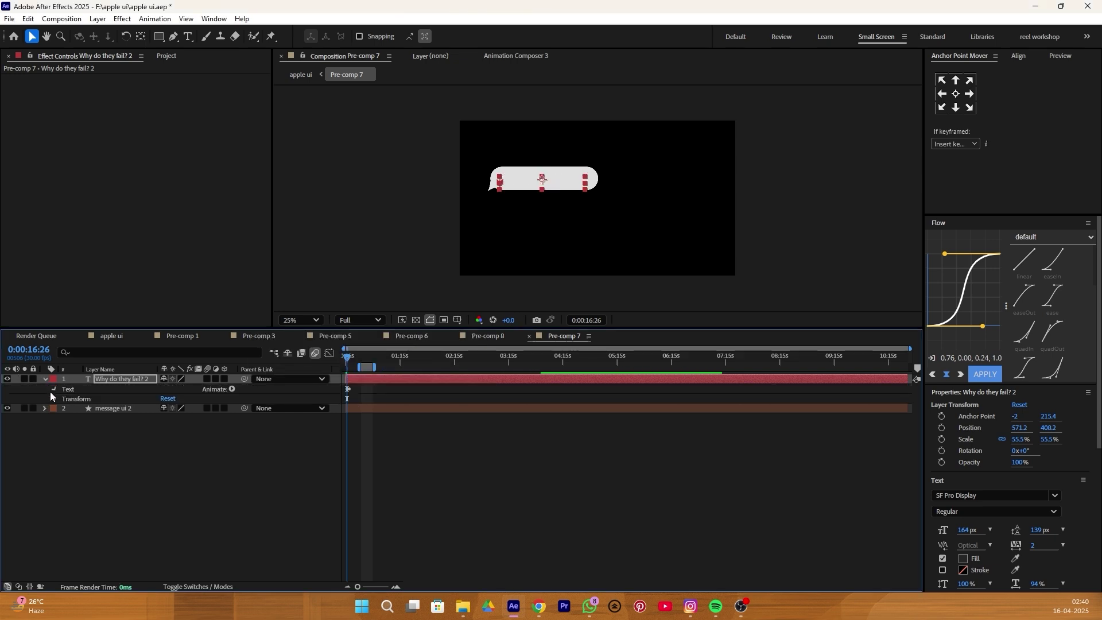
{"action": "left_click", "coordinate": [52, 389]}
{"action": "left_click", "coordinate": [64, 428]}
{"action": "left_click", "coordinate": [74, 438]}
{"action": "key", "text": "equal"}
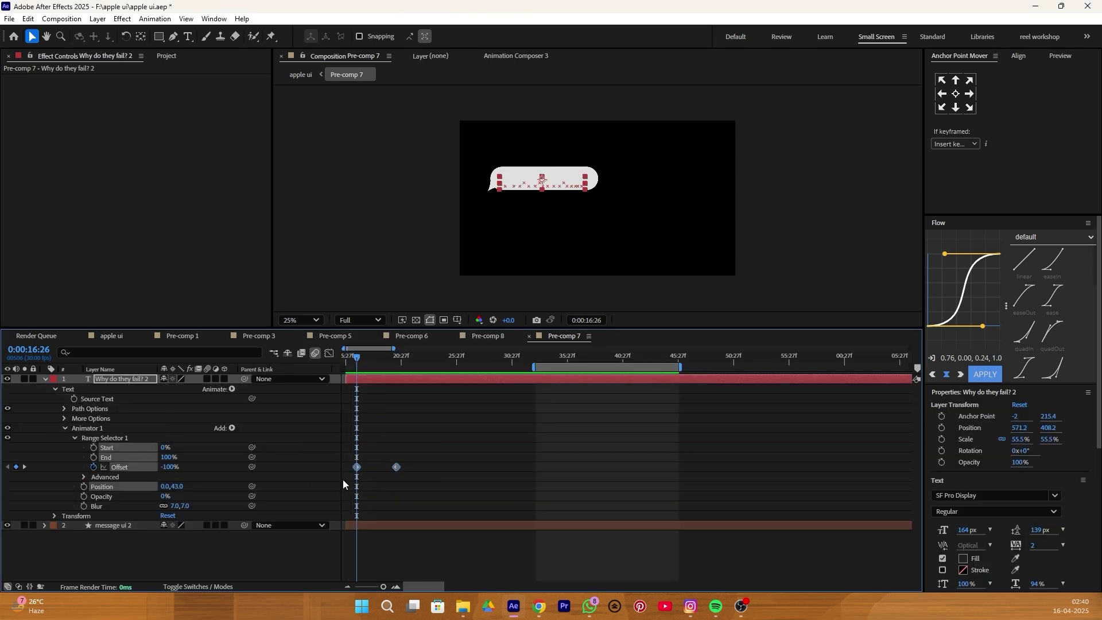
{"action": "left_click_drag", "start_coordinate": [396, 472], "coordinate": [384, 476]}
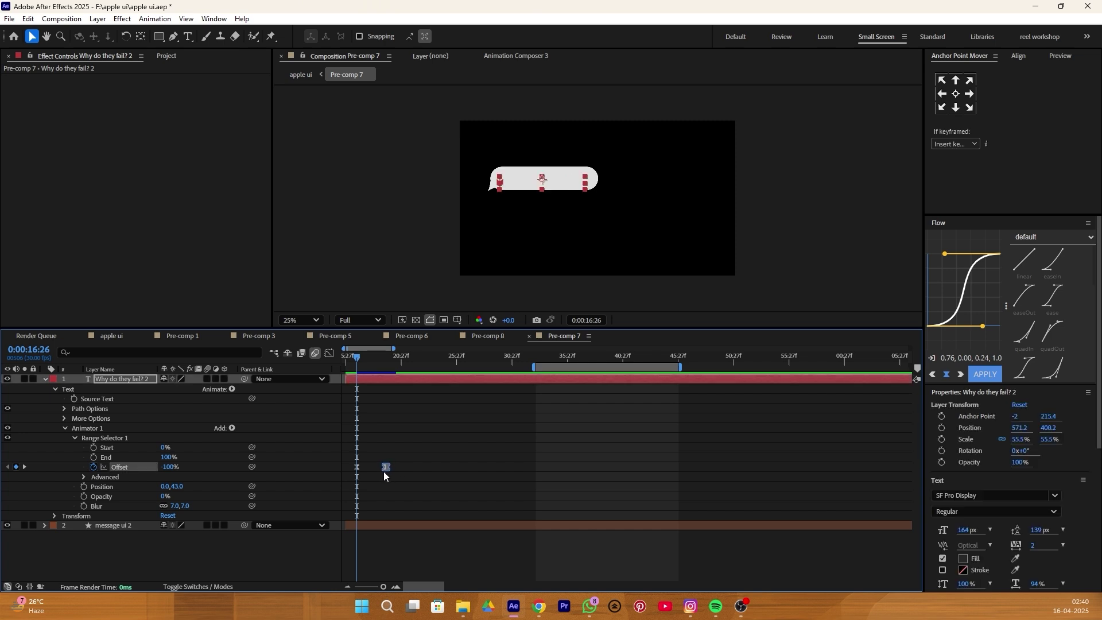
{"action": "key", "text": "space"}
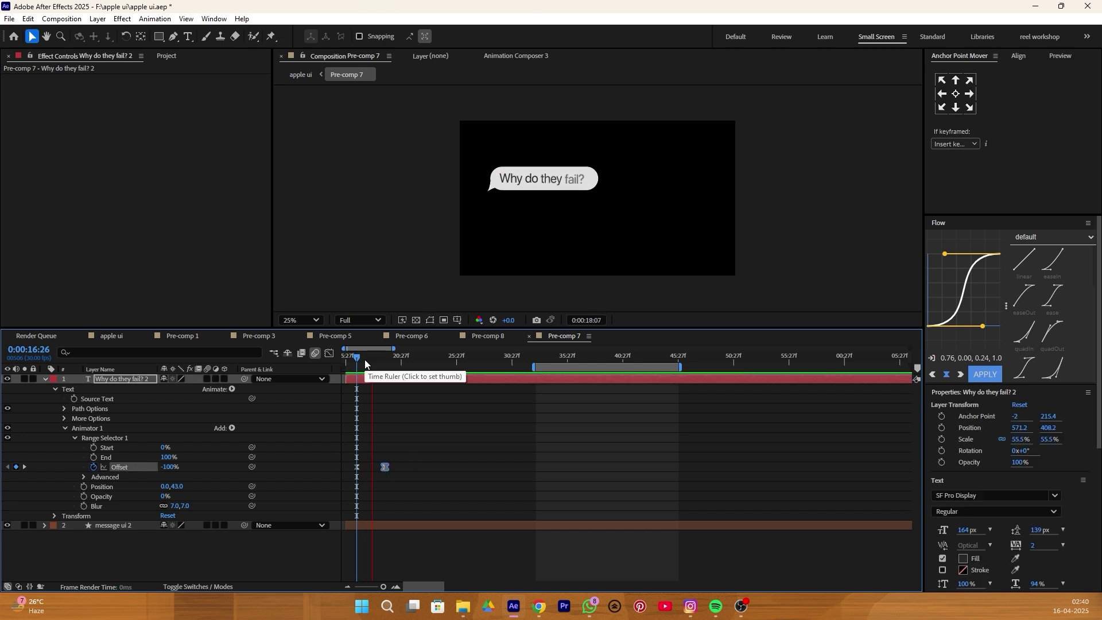
{"action": "left_click", "coordinate": [346, 359]}
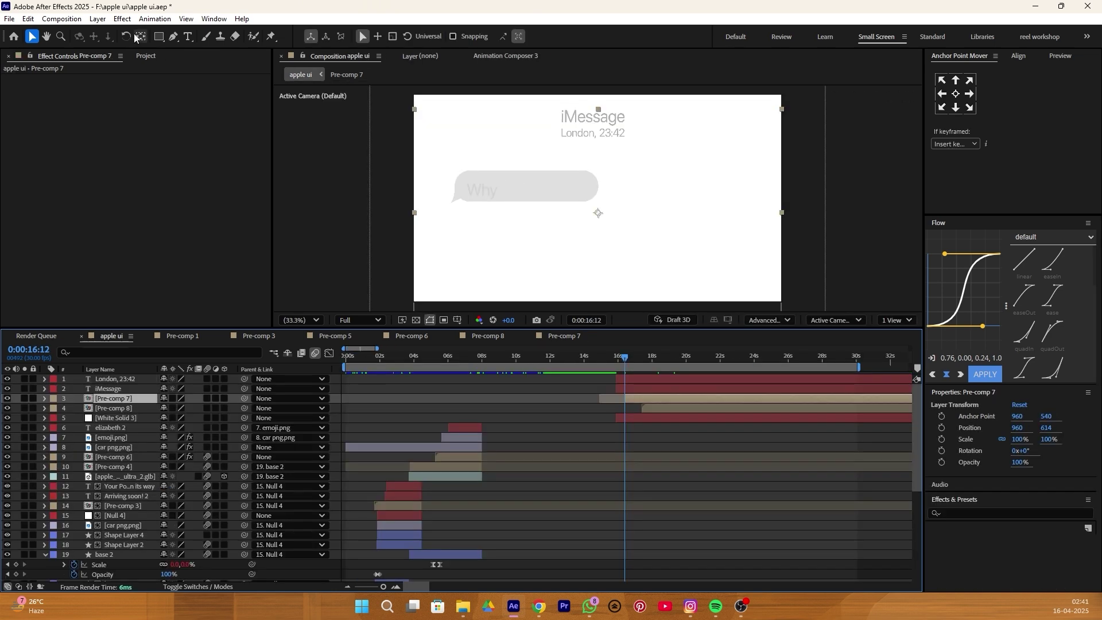
- Move Pre-comp 7's anchor point to the grey bubble's tail and keyframe its scale from 0% at 0:00:16:12 up to 100%
{"action": "left_click", "coordinate": [139, 37]}
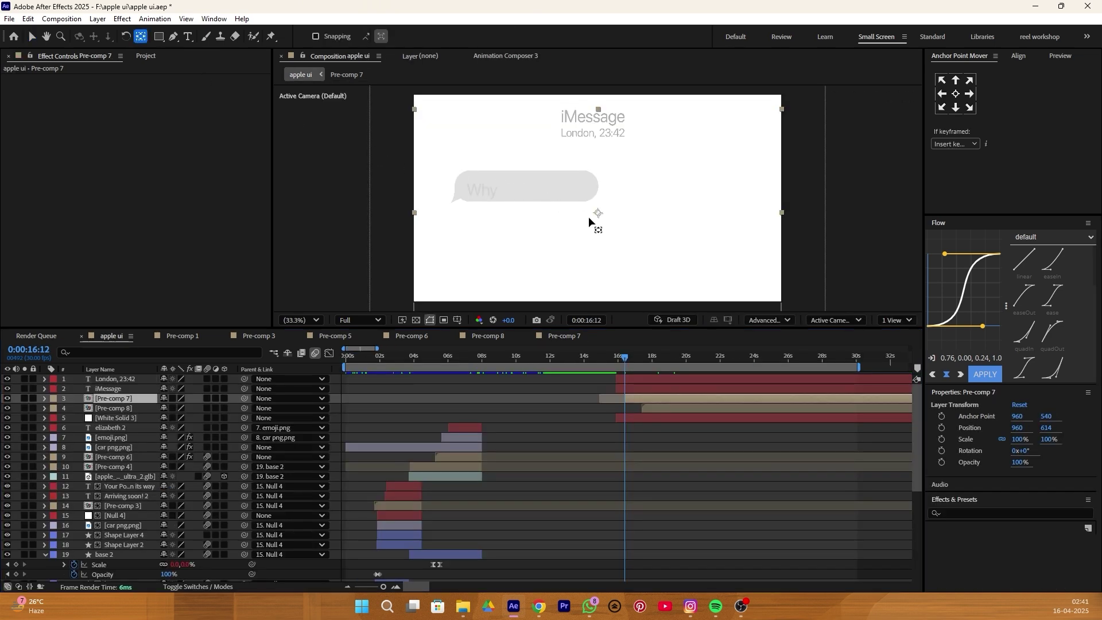
{"action": "left_click_drag", "start_coordinate": [588, 217], "coordinate": [459, 208]}
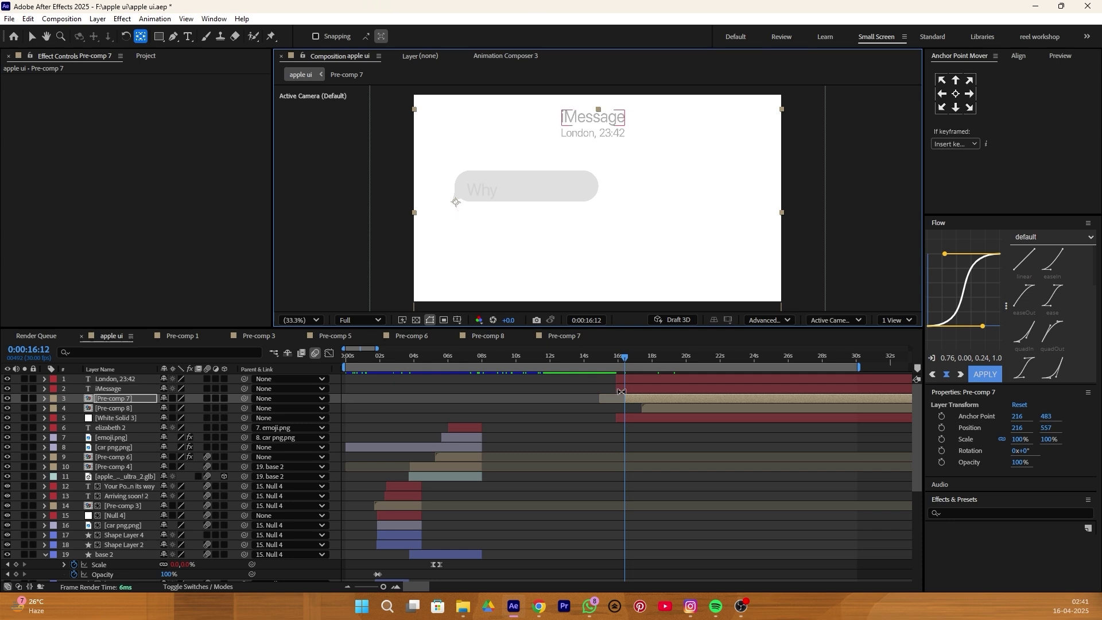
{"action": "left_click", "coordinate": [941, 439]}
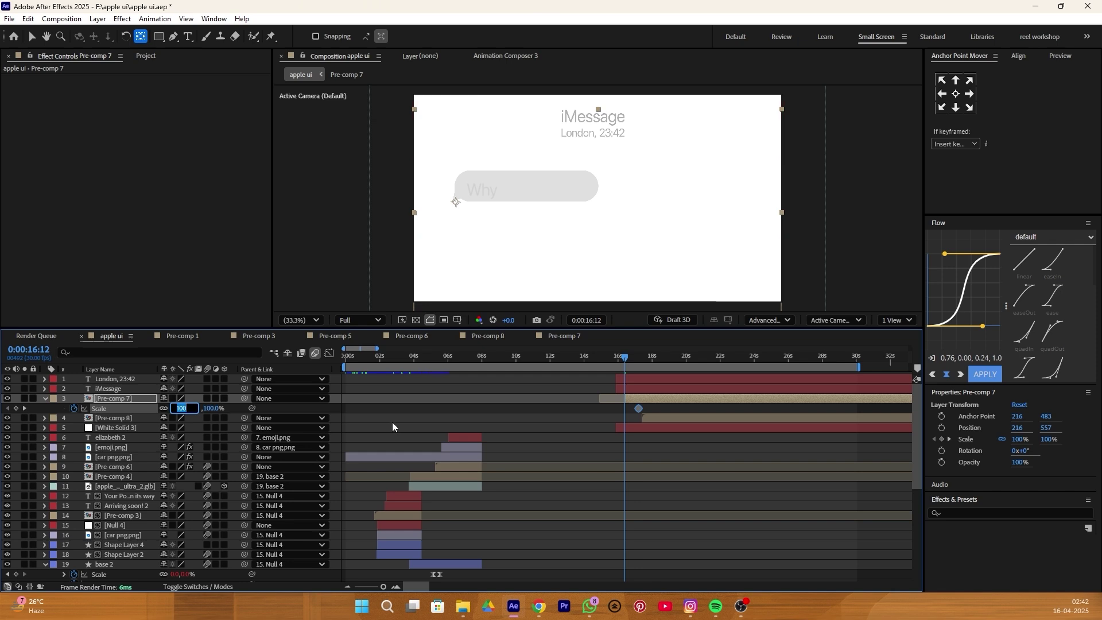
{"action": "left_click", "coordinate": [177, 408]}
{"action": "type", "text": "0"}
{"action": "key", "text": "Return"}
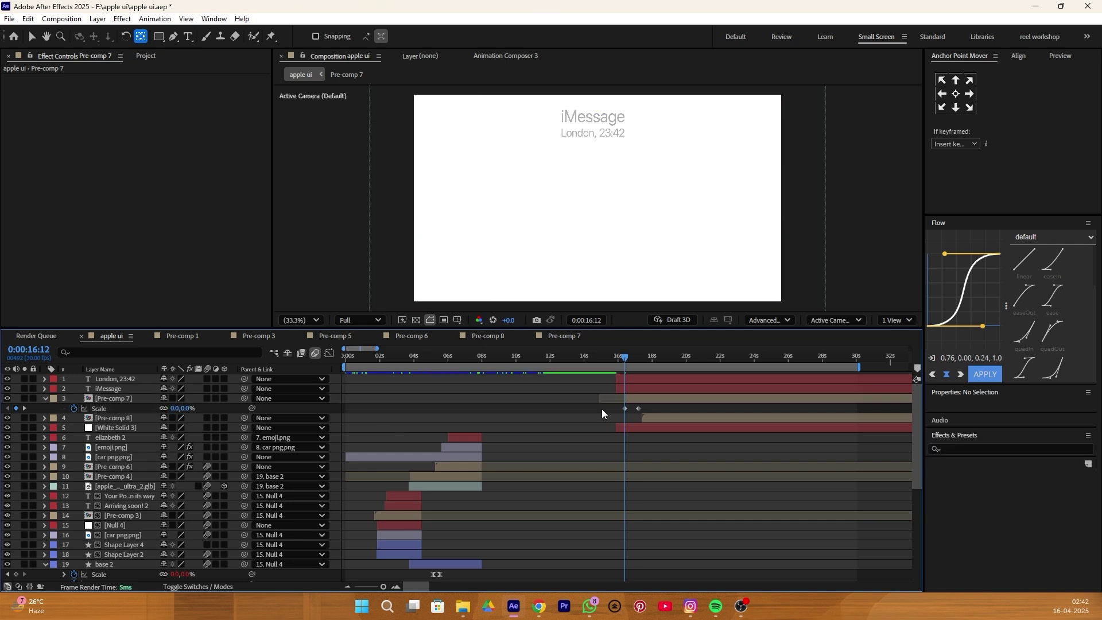
- Copy the bounce expression (freq = 3, decay = 6) from the Google Docs document and paste it as Pre-comp 7's Scale expression
{"action": "left_click", "coordinate": [72, 408], "text": "alt"}
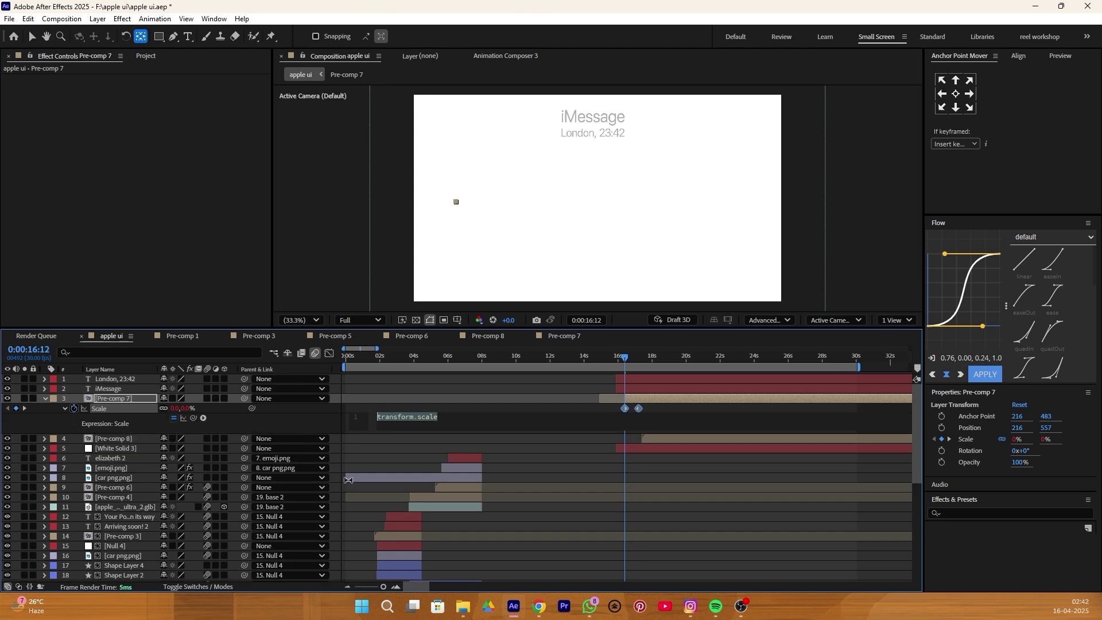
{"action": "left_click", "coordinate": [538, 606]}
{"action": "key", "text": "ctrl+c"}
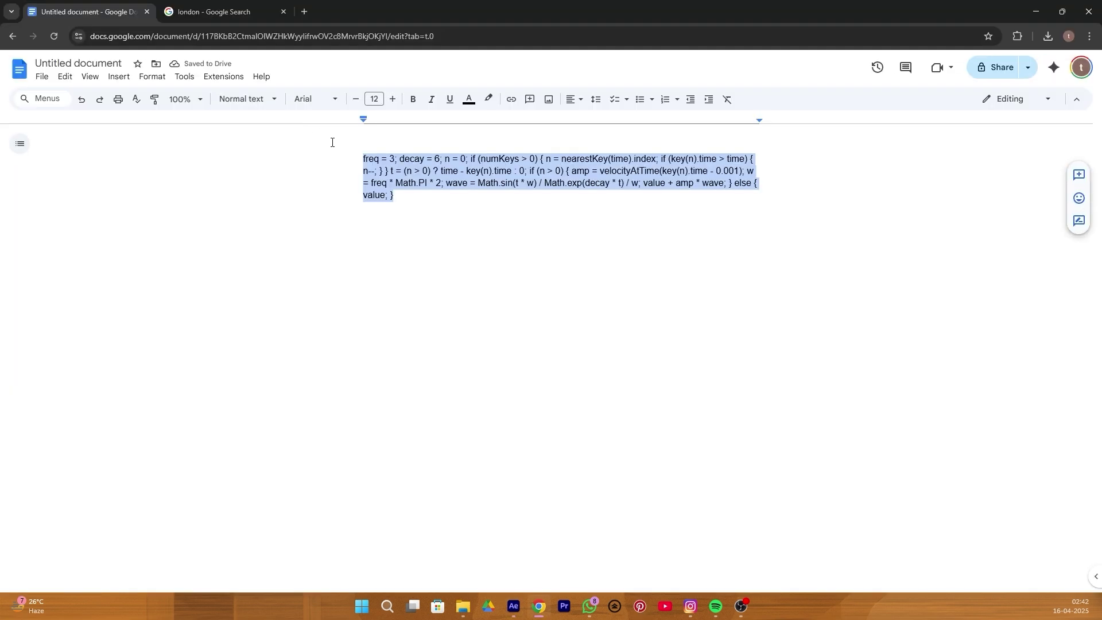
{"action": "key", "text": "alt+Tab"}
{"action": "key", "text": "ctrl+v"}
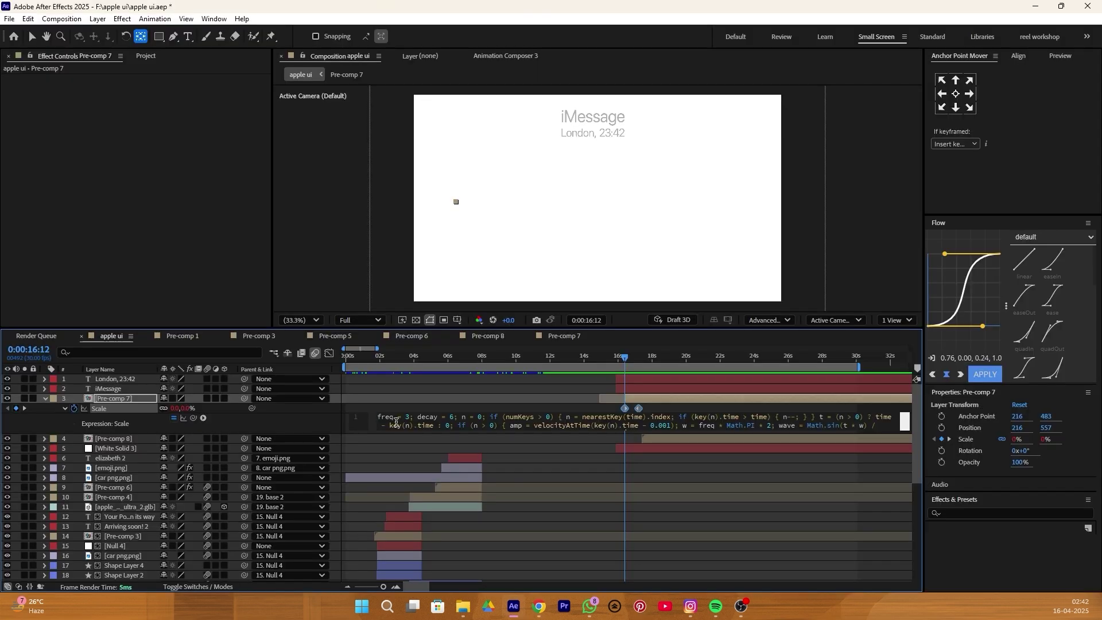
{"action": "left_click", "coordinate": [525, 506]}
- Move Pre-comp 7's second Scale keyframe closer to the first and preview the bubble's bounce
{"action": "key", "text": "space"}
{"action": "key", "text": "space"}
{"action": "left_click_drag", "start_coordinate": [638, 408], "coordinate": [632, 408]}
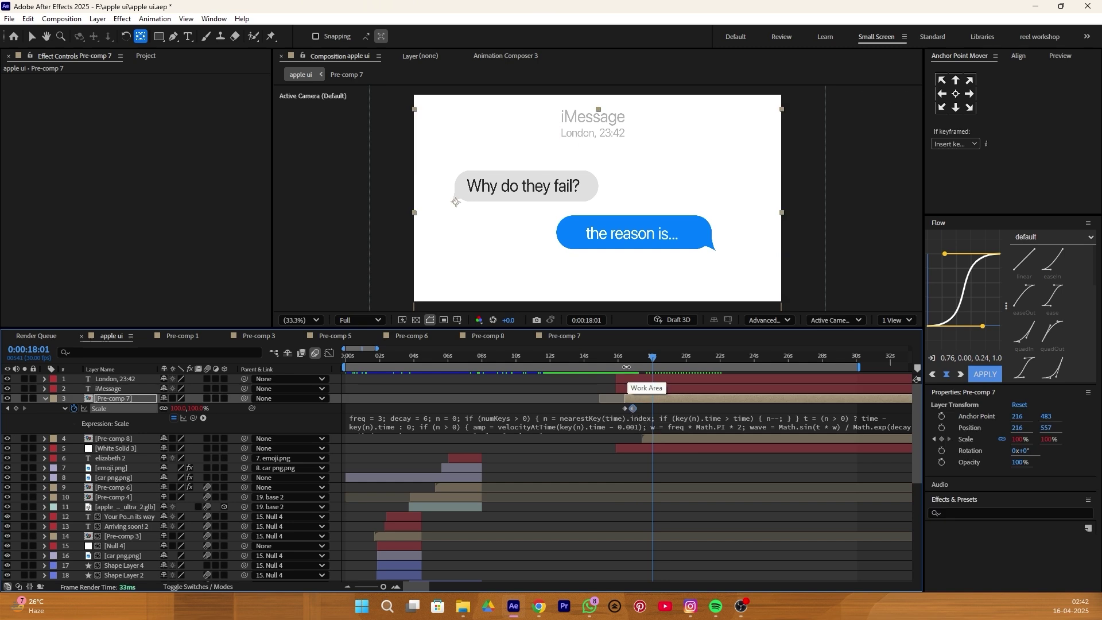
{"action": "left_click", "coordinate": [626, 361]}
{"action": "key", "text": "space"}
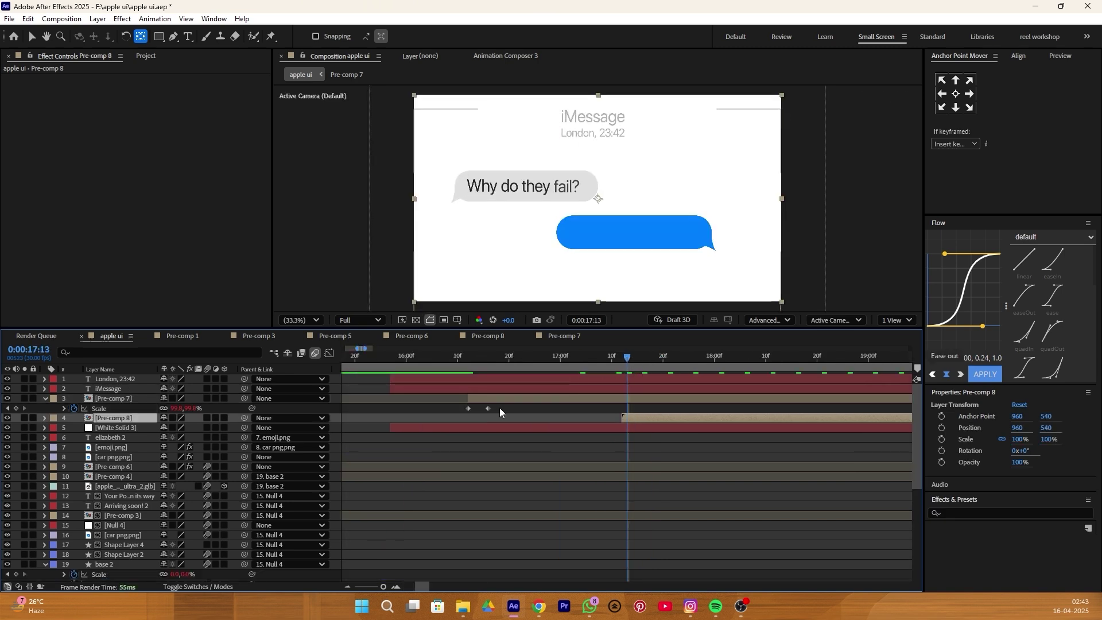
- Move Pre-comp 8's anchor point to the blue bubble's tail and copy Pre-comp 7's Scale animation with its bounce onto it
{"action": "left_click_drag", "start_coordinate": [500, 407], "coordinate": [450, 419]}
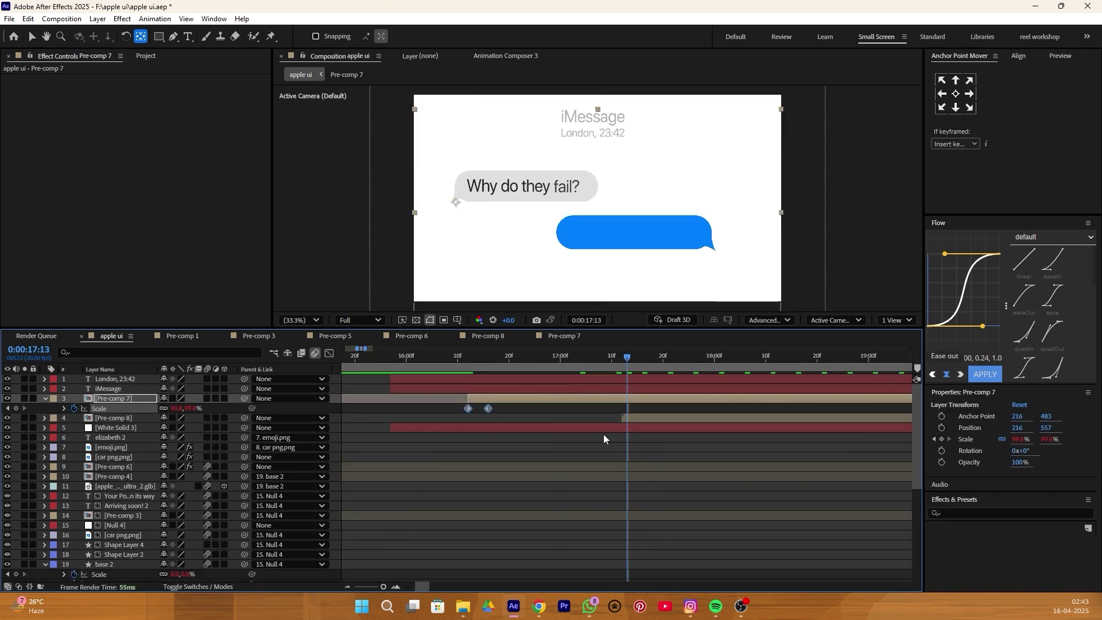
{"action": "left_click", "coordinate": [629, 419]}
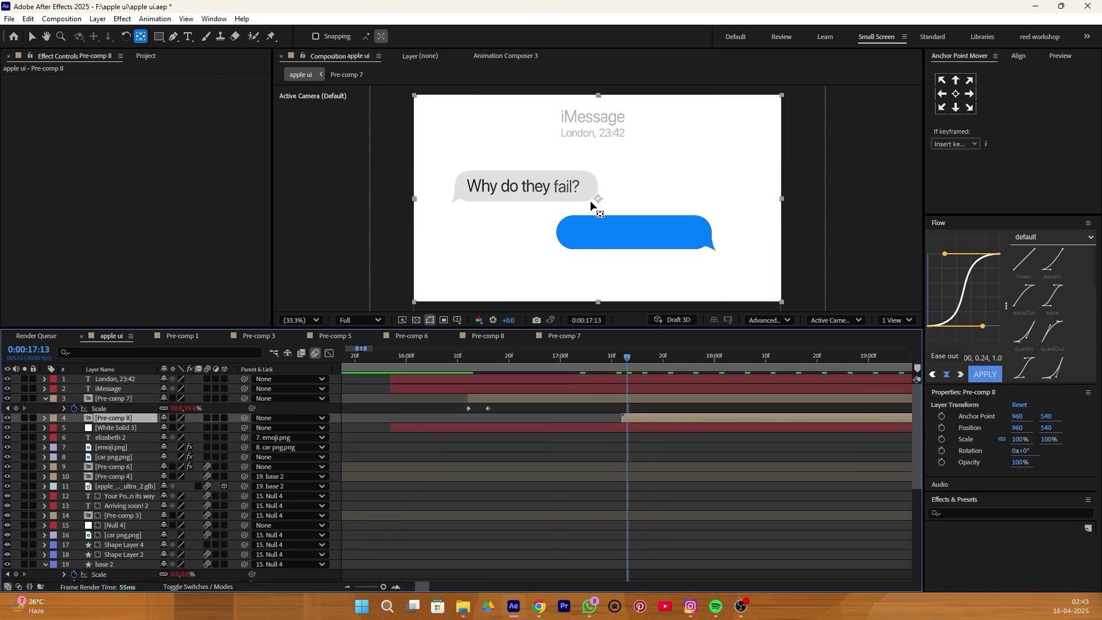
{"action": "left_click_drag", "start_coordinate": [598, 199], "coordinate": [714, 247]}
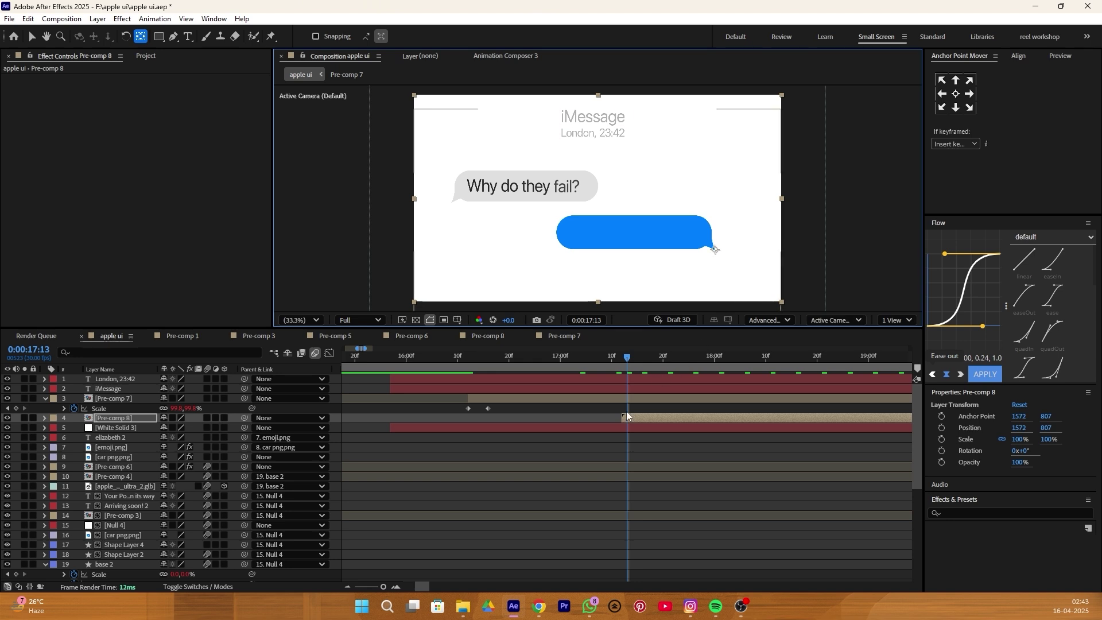
{"action": "key", "text": "ctrl+v"}
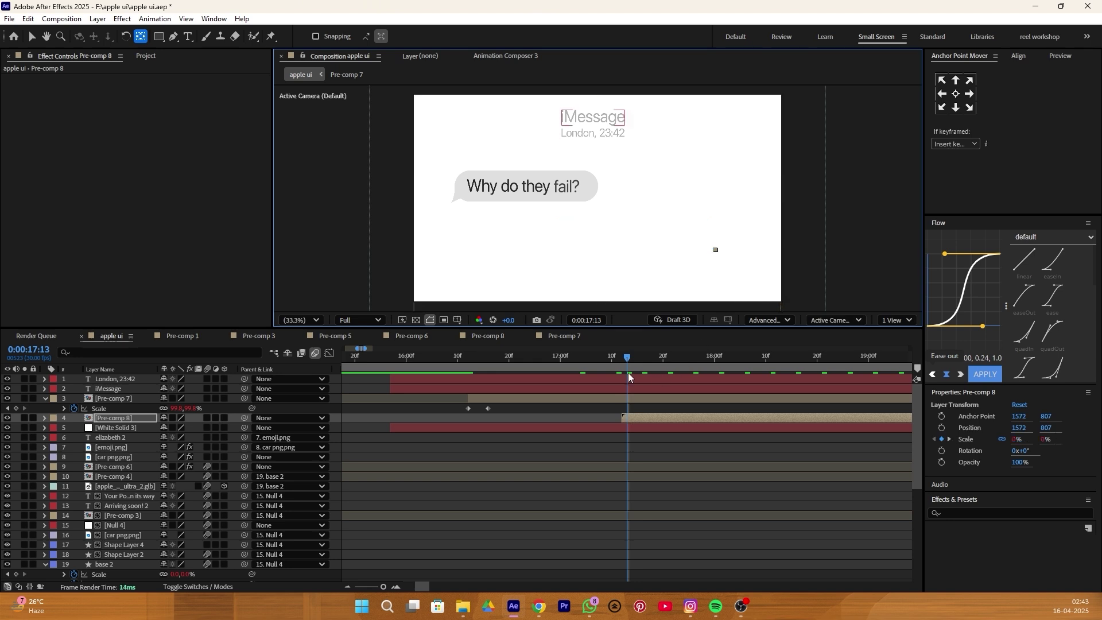
{"action": "left_click", "coordinate": [622, 355]}
{"action": "key", "text": "space"}
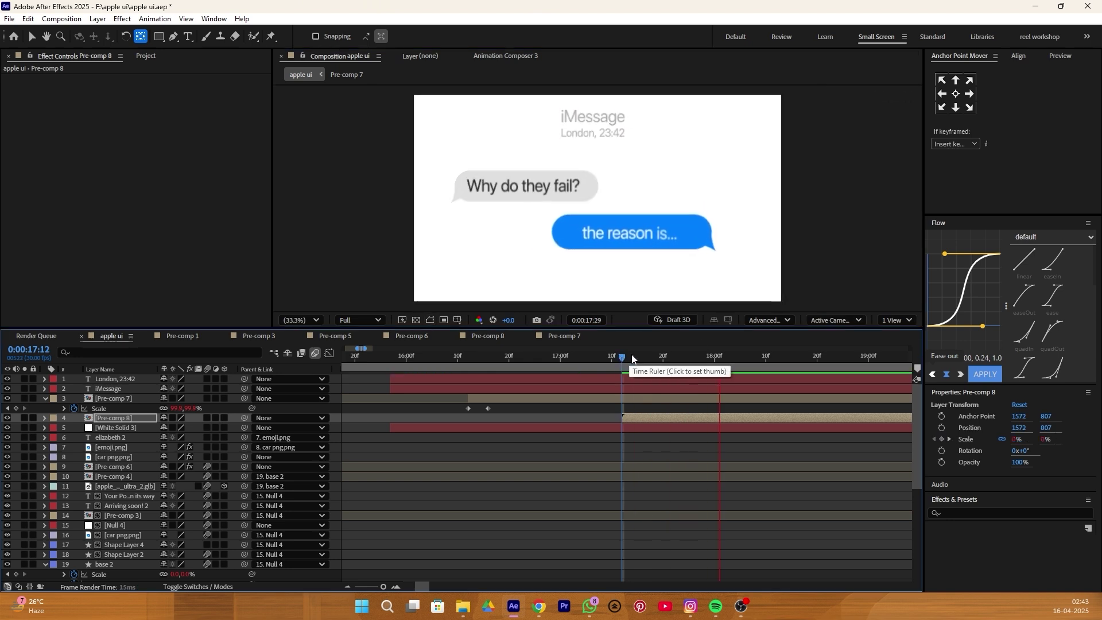
{"action": "key", "text": "space"}
{"action": "left_click_drag", "start_coordinate": [629, 356], "coordinate": [457, 357]}
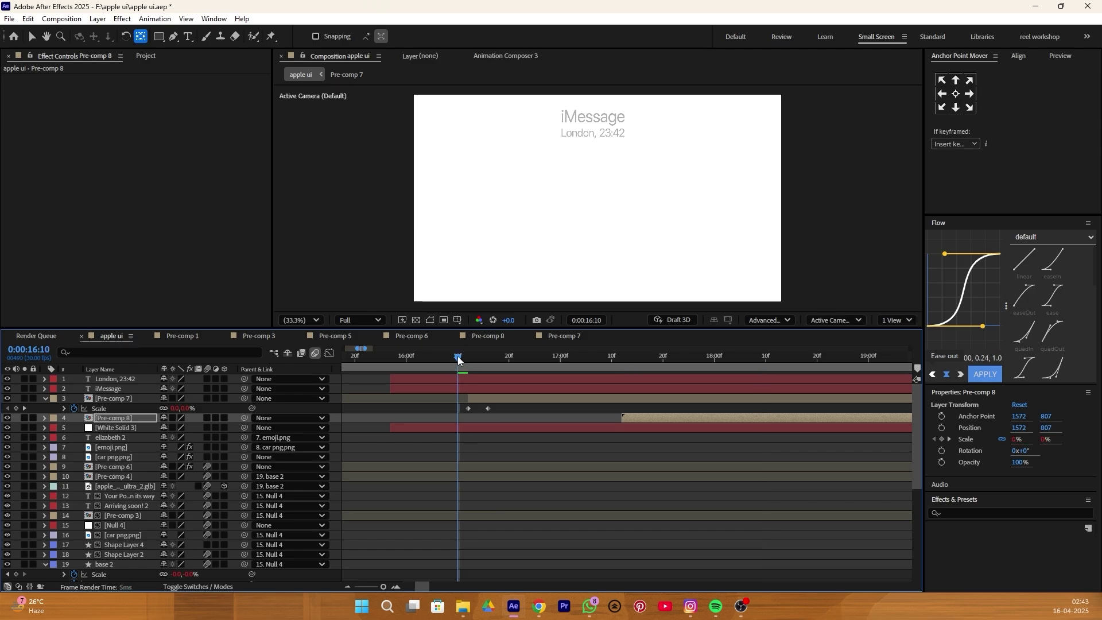
{"action": "key", "text": "space"}
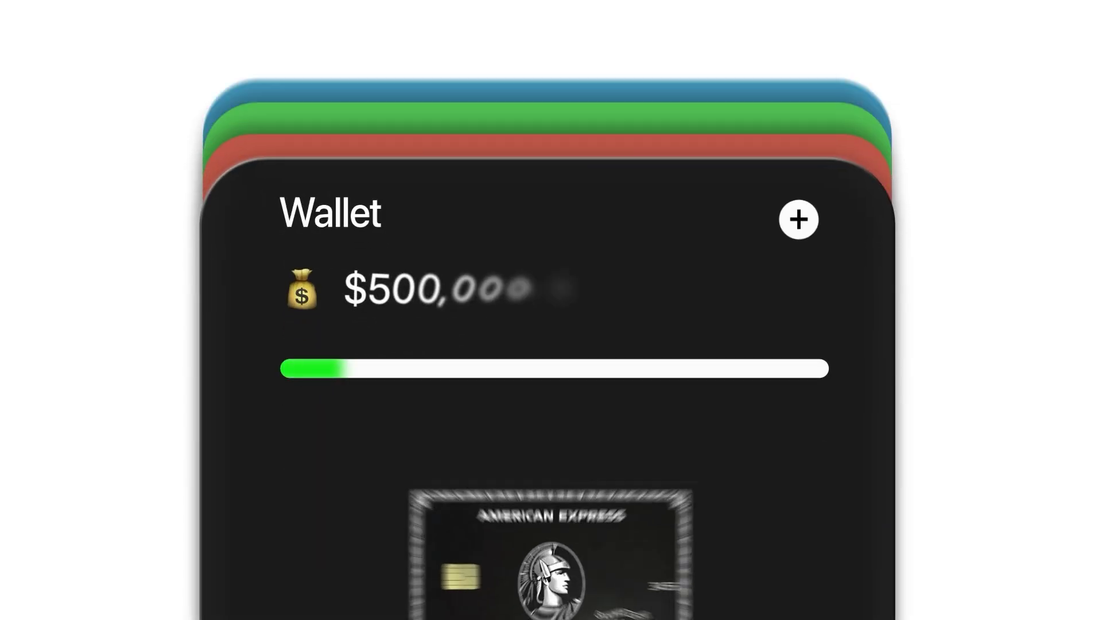